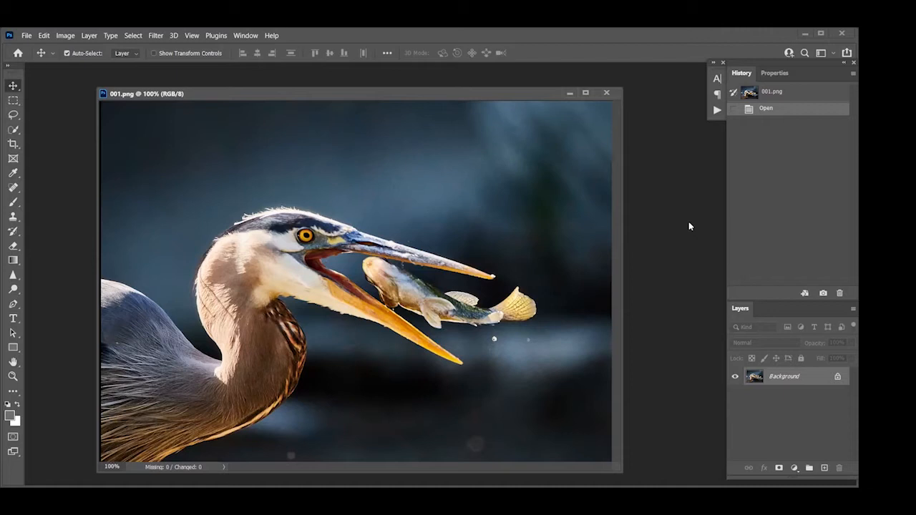
Crop a strip off the upper edge of the heron photo
{"action": "left_click", "coordinate": [12, 145]}
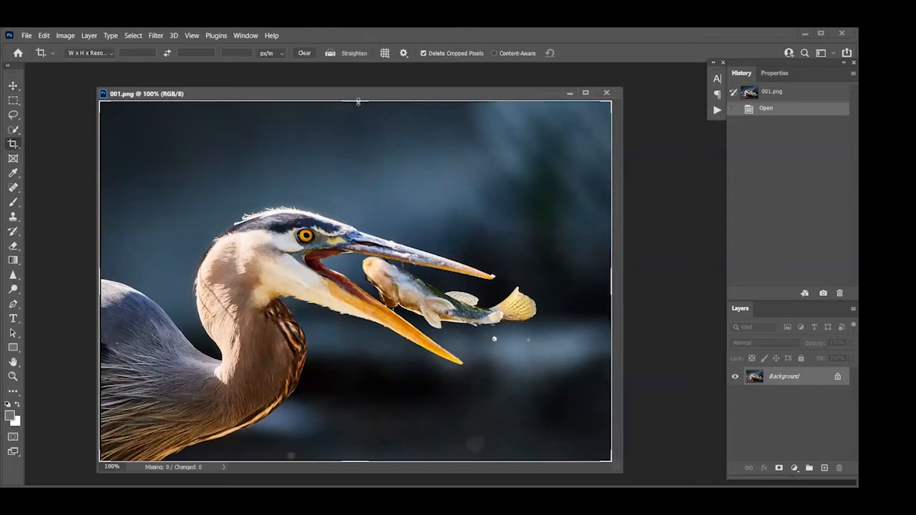
{"action": "left_click_drag", "start_coordinate": [358, 102], "coordinate": [373, 127]}
{"action": "key", "text": "Return"}
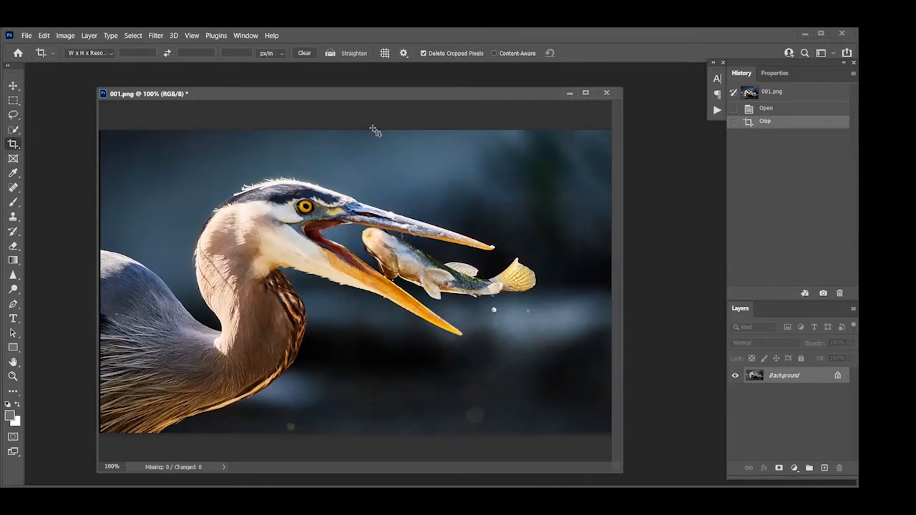
Flip the canvas horizontally and compare it with the cropped state in the history, returning to the flipped state
{"action": "left_click", "coordinate": [65, 36]}
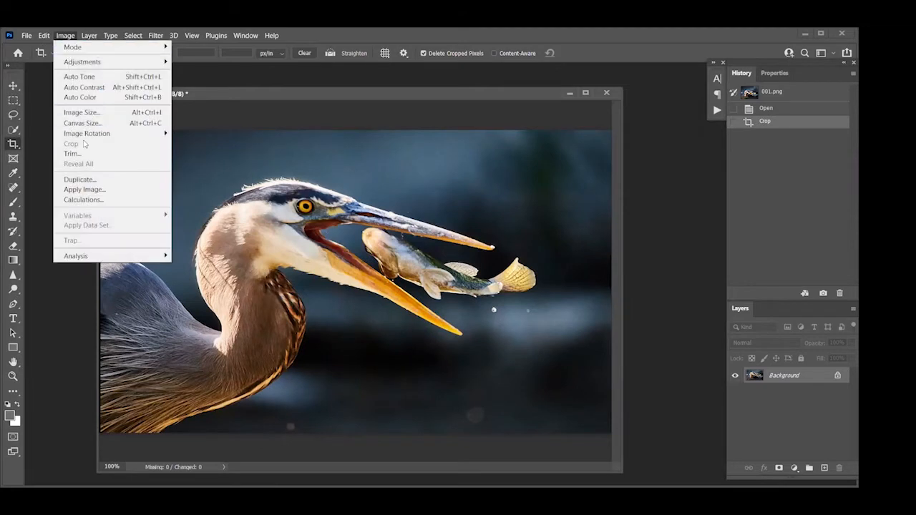
{"action": "mouse_move", "coordinate": [114, 137]}
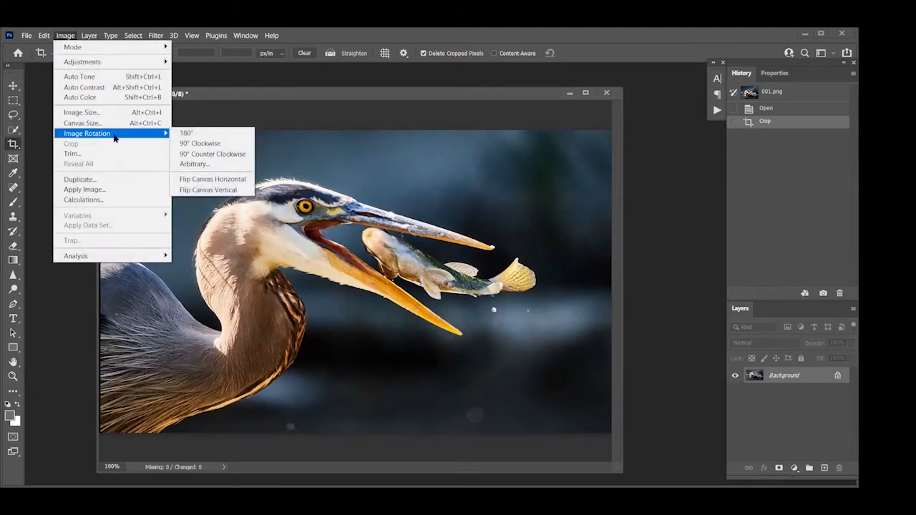
{"action": "left_click", "coordinate": [212, 179]}
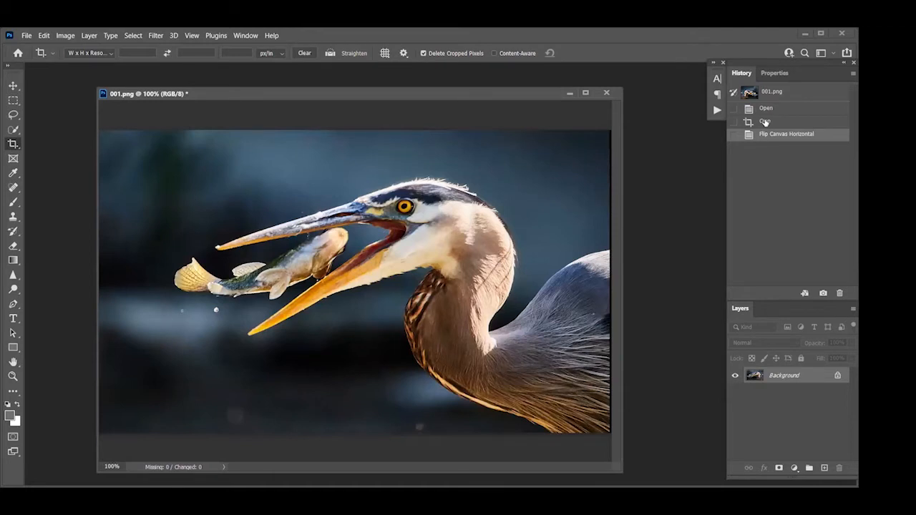
{"action": "left_click", "coordinate": [766, 123]}
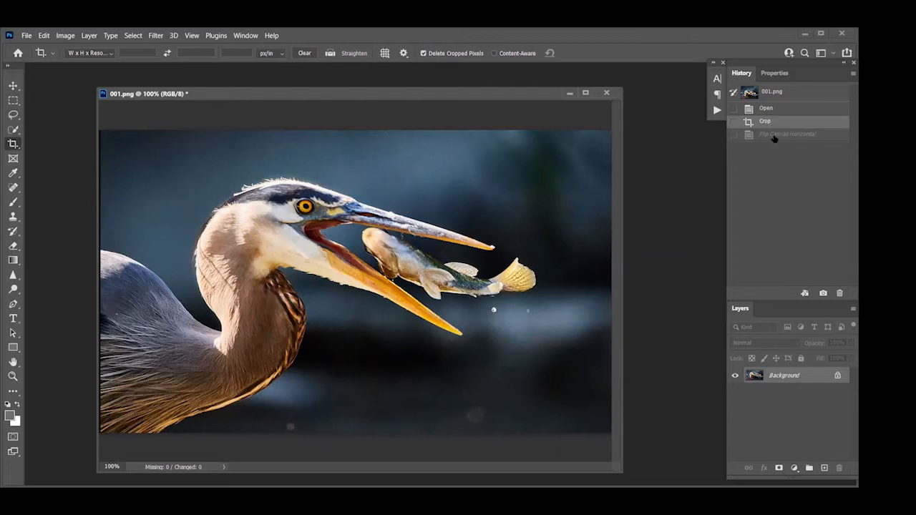
{"action": "left_click", "coordinate": [781, 138]}
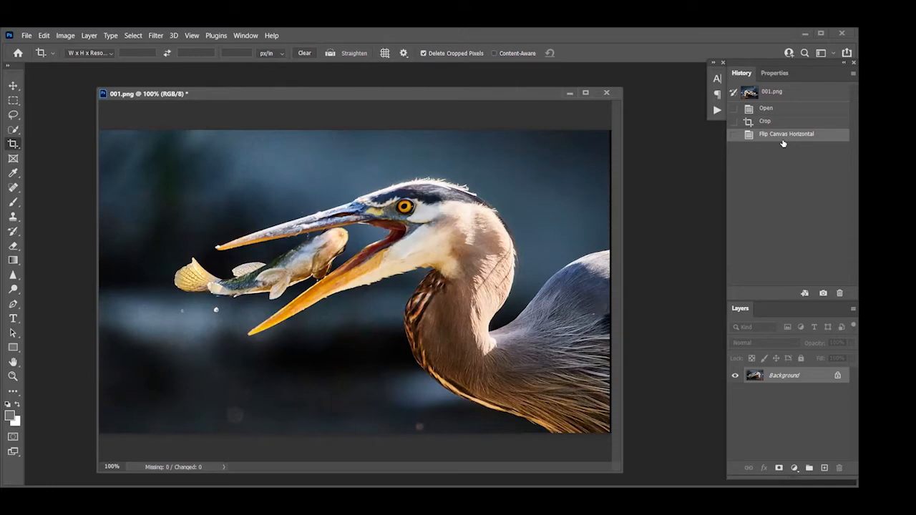
Darken the feathers on the heron's neck using the Burn tool with a size 70 brush and the Midtones range
{"action": "left_click", "coordinate": [18, 289]}
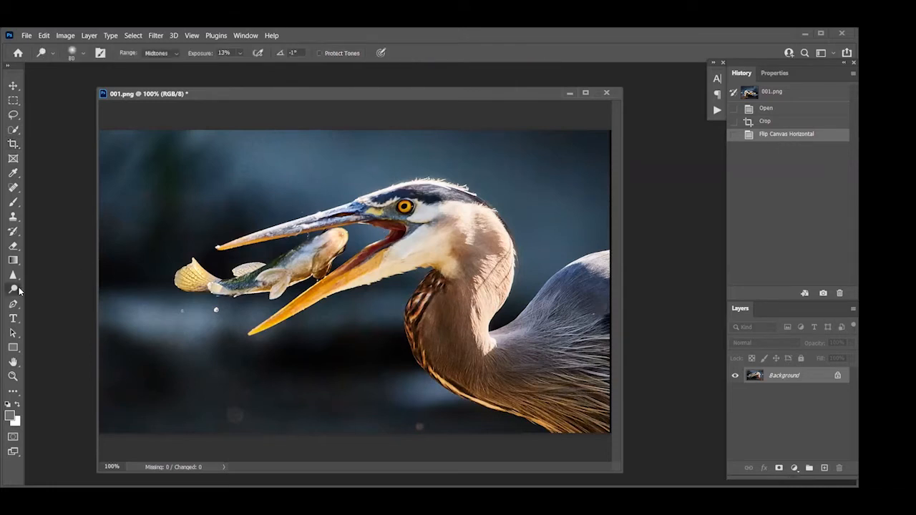
{"action": "right_click", "coordinate": [20, 290]}
{"action": "left_click", "coordinate": [57, 300]}
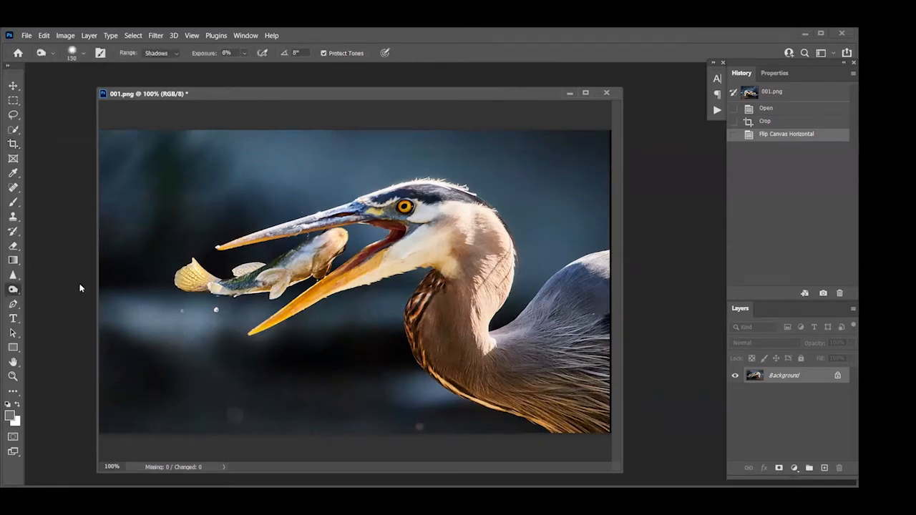
{"action": "key", "text": "bracketleft"}
{"action": "key", "text": "bracketleft"}
{"action": "key", "text": "bracketleft"}
{"action": "key", "text": "bracketleft"}
{"action": "key", "text": "bracketleft"}
{"action": "left_click", "coordinate": [156, 54]}
{"action": "left_click", "coordinate": [152, 71]}
{"action": "mouse_move", "coordinate": [489, 302]}
{"action": "left_mouse_down"}
{"action": "mouse_move", "coordinate": [486, 348]}
{"action": "mouse_move", "coordinate": [490, 297]}
{"action": "left_mouse_up"}
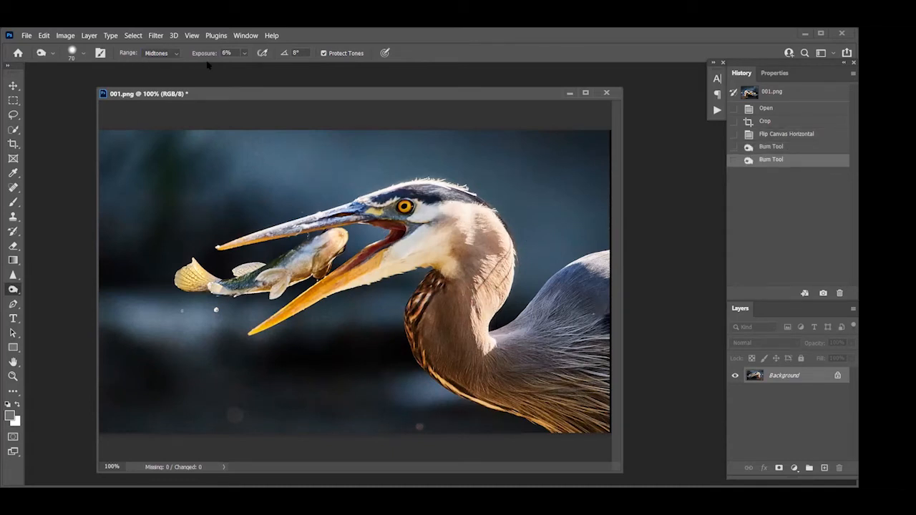
Set the Burn exposure to 13%, darken the heron's head, neck, back and upper beak, and compare with the unburned state in the history
{"action": "left_click_drag", "start_coordinate": [200, 56], "coordinate": [206, 56]}
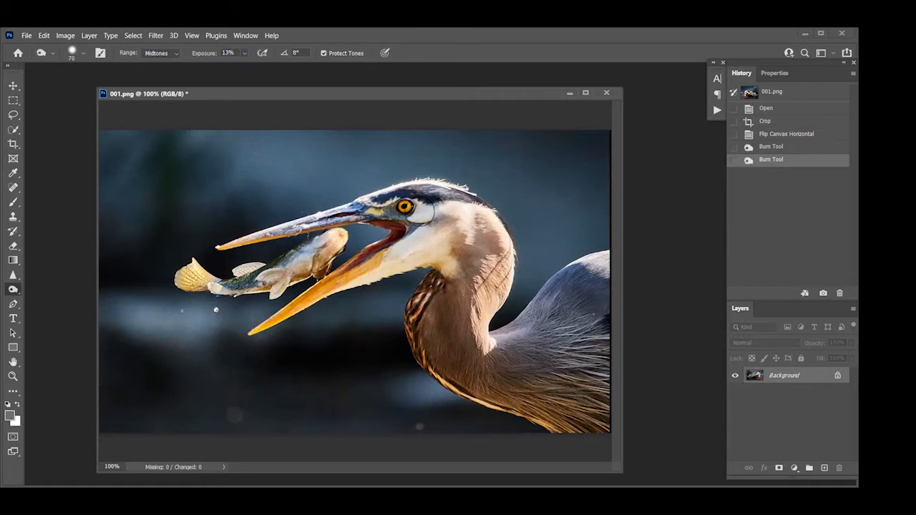
{"action": "left_click_drag", "start_coordinate": [379, 215], "coordinate": [434, 245]}
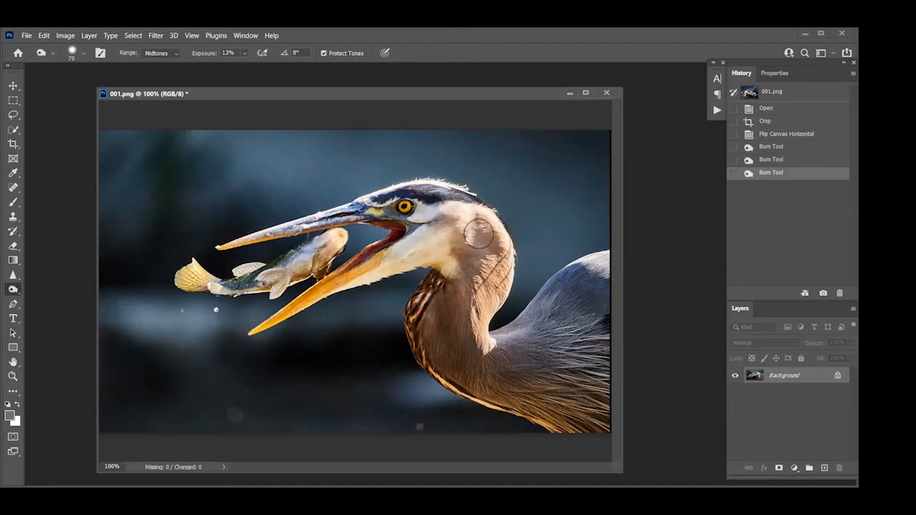
{"action": "mouse_move", "coordinate": [451, 209]}
{"action": "left_mouse_down"}
{"action": "mouse_move", "coordinate": [466, 211]}
{"action": "mouse_move", "coordinate": [477, 233]}
{"action": "left_mouse_up"}
{"action": "left_click", "coordinate": [482, 344]}
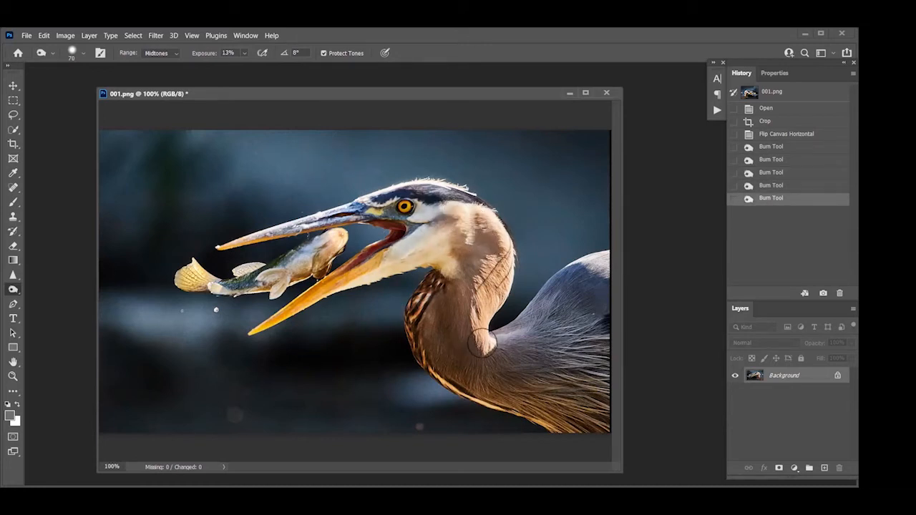
{"action": "left_click", "coordinate": [599, 262]}
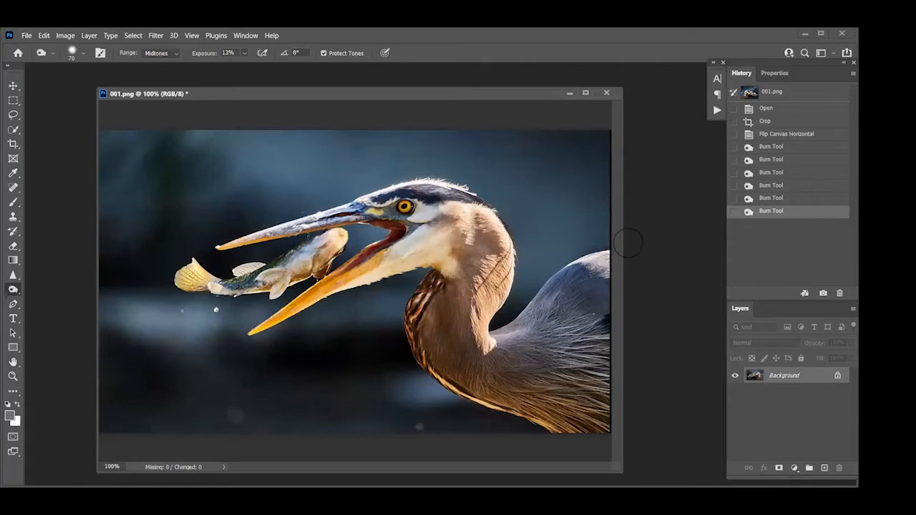
{"action": "left_click", "coordinate": [538, 262]}
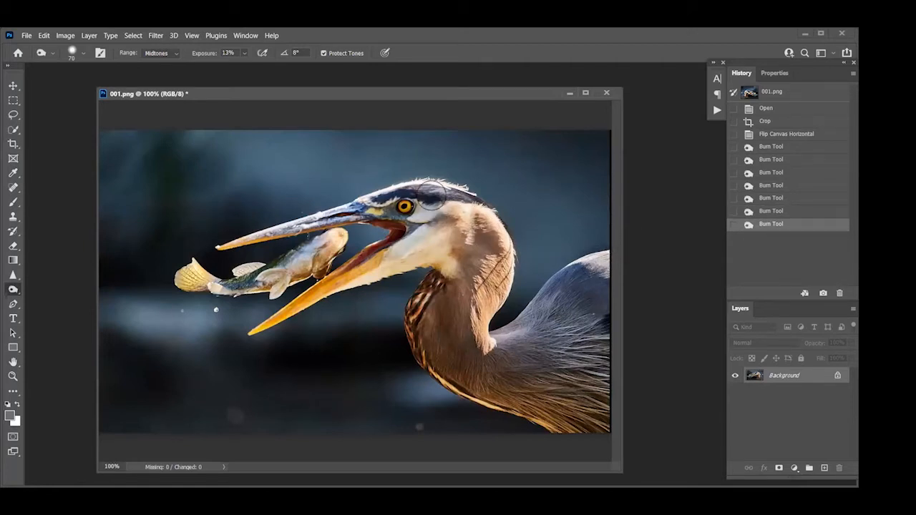
{"action": "mouse_move", "coordinate": [271, 219]}
{"action": "left_mouse_down"}
{"action": "mouse_move", "coordinate": [318, 217]}
{"action": "mouse_move", "coordinate": [185, 244]}
{"action": "left_mouse_up"}
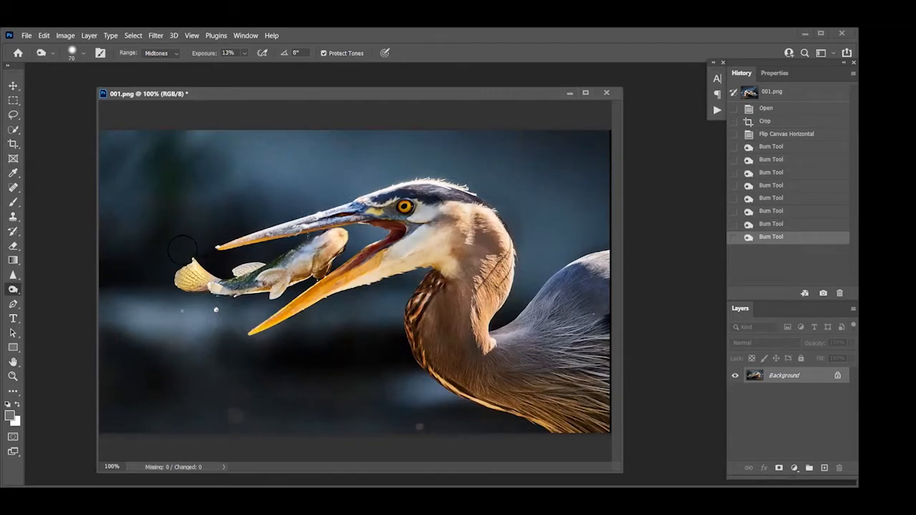
{"action": "left_click", "coordinate": [786, 137]}
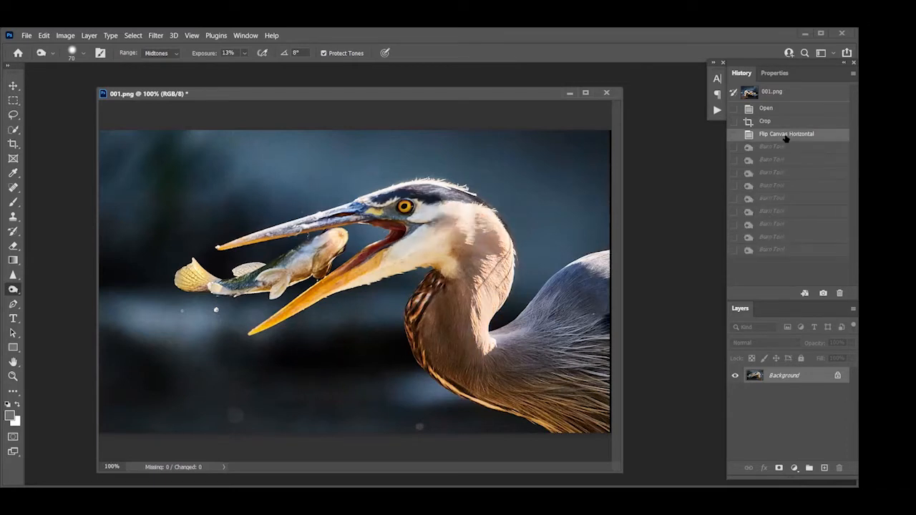
{"action": "left_click", "coordinate": [775, 252]}
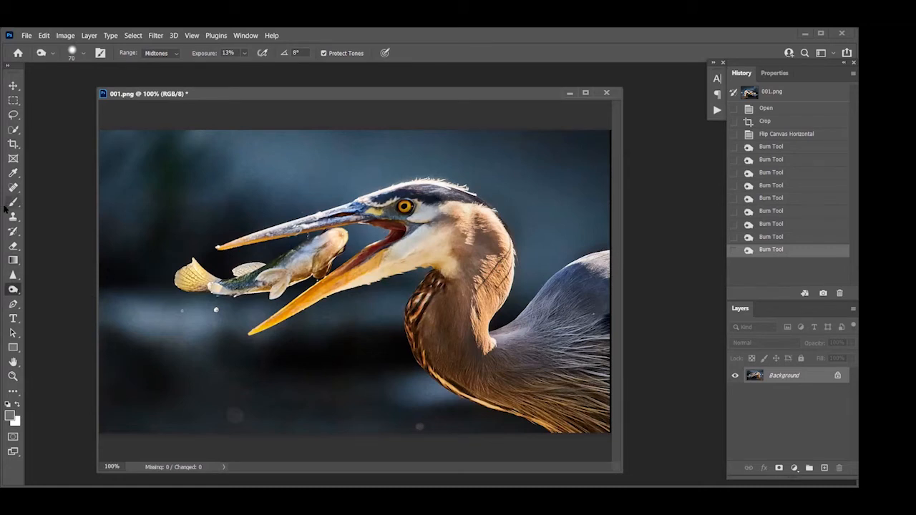
Crop a narrow strip off the photo's edge behind the heron's back
{"action": "left_click", "coordinate": [12, 144]}
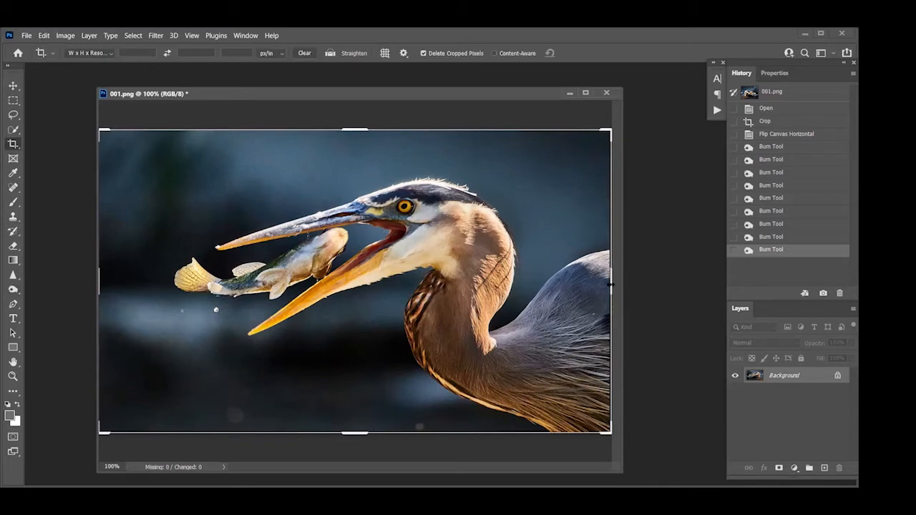
{"action": "mouse_move", "coordinate": [612, 286]}
{"action": "left_mouse_down"}
{"action": "mouse_move", "coordinate": [595, 280]}
{"action": "mouse_move", "coordinate": [603, 263]}
{"action": "mouse_move", "coordinate": [606, 277]}
{"action": "left_mouse_up"}
{"action": "key", "text": "Return"}
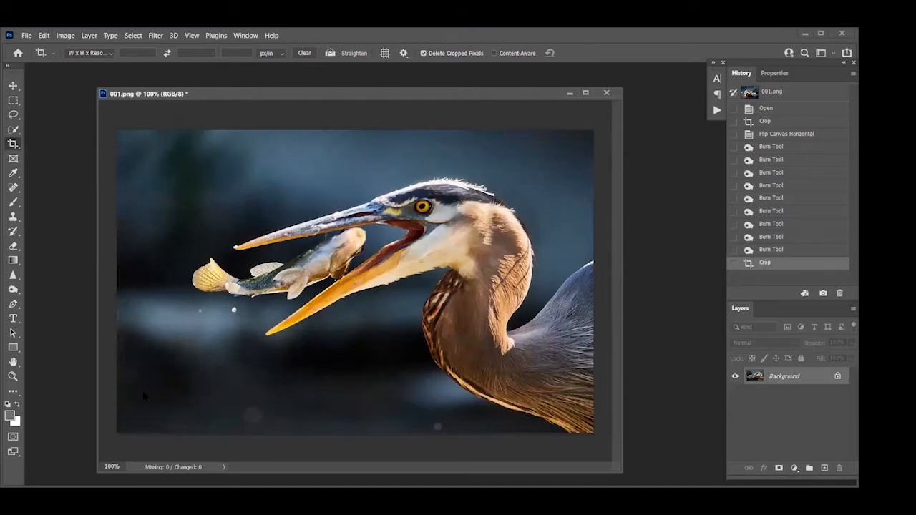
Saturate the heron's eye and face using the Sponge tool in Saturate mode with a size 50 brush and 30% flow
{"action": "left_click", "coordinate": [16, 288]}
{"action": "right_click", "coordinate": [16, 289]}
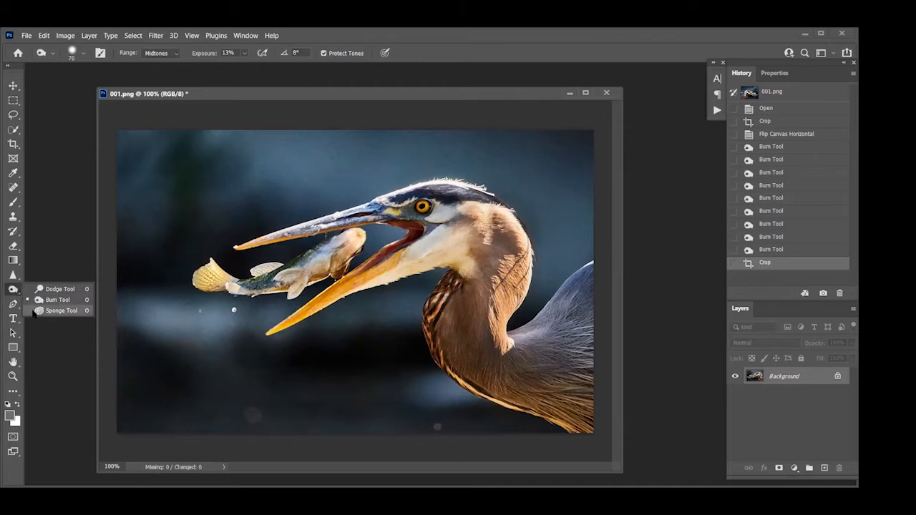
{"action": "left_click", "coordinate": [33, 312]}
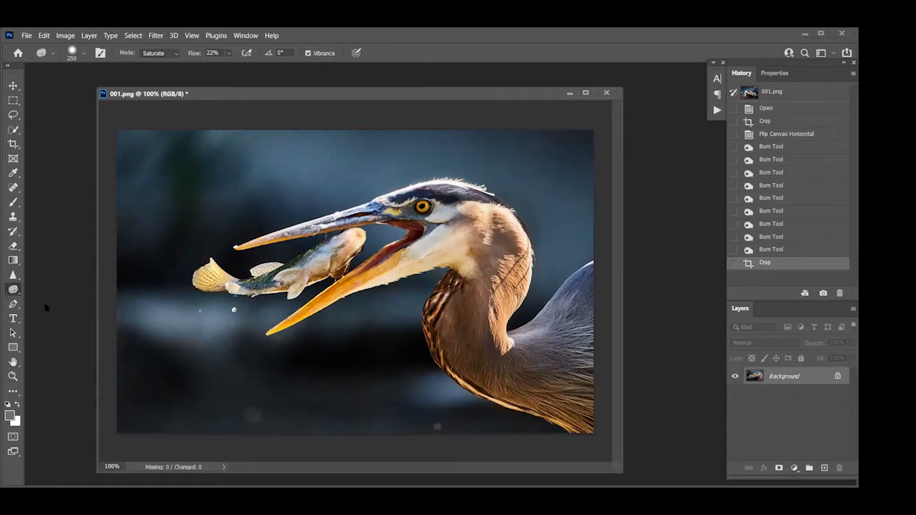
{"action": "key", "text": "bracketleft"}
{"action": "key", "text": "bracketleft"}
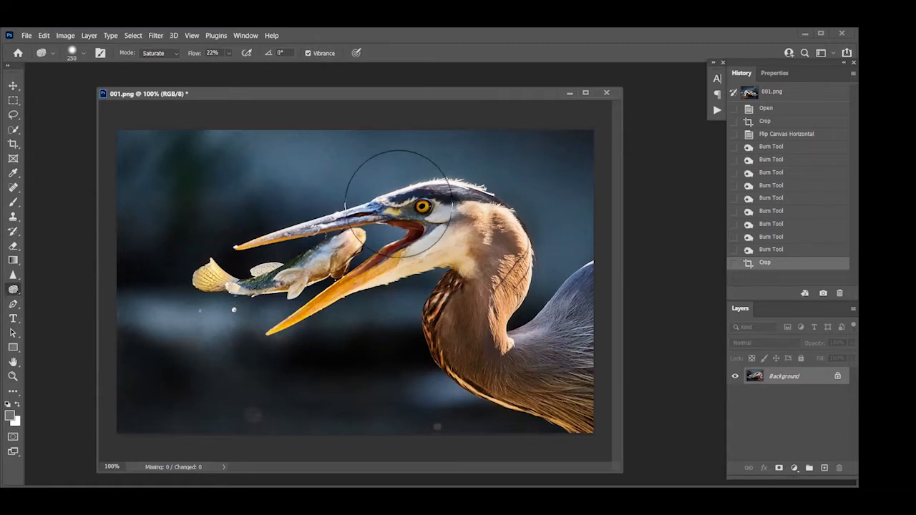
{"action": "key", "text": "bracketleft"}
{"action": "key", "text": "bracketleft"}
{"action": "key", "text": "bracketleft"}
{"action": "key", "text": "bracketleft"}
{"action": "key", "text": "bracketleft"}
{"action": "key", "text": "bracketleft"}
{"action": "key", "text": "bracketleft"}
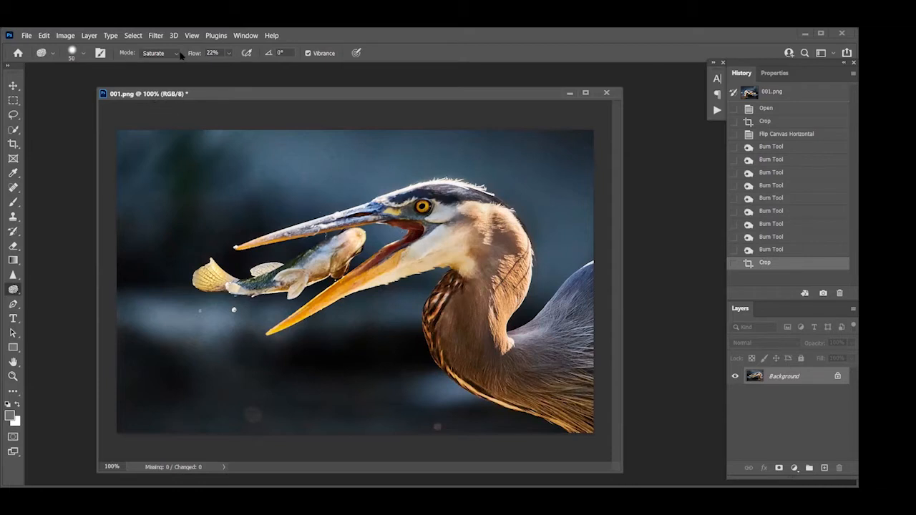
{"action": "left_click_drag", "start_coordinate": [192, 56], "coordinate": [196, 56]}
{"action": "left_click", "coordinate": [409, 209]}
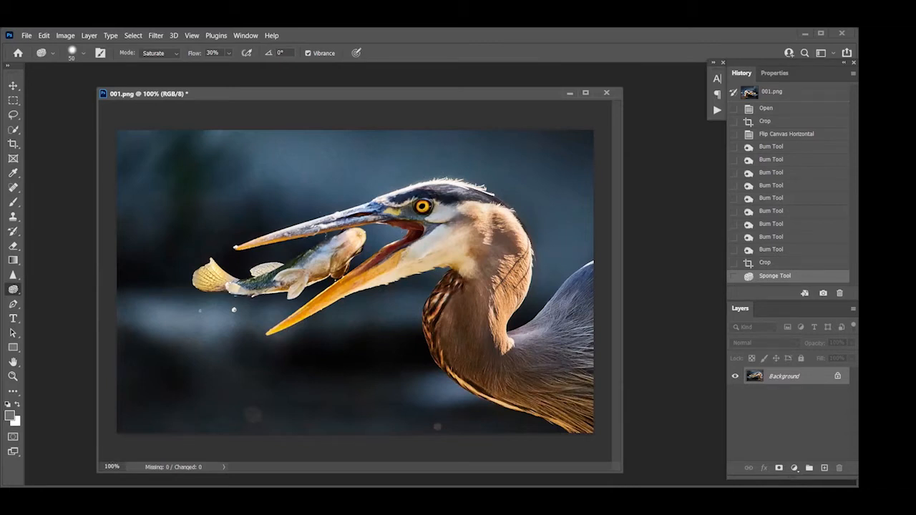
{"action": "mouse_move", "coordinate": [423, 205]}
{"action": "left_mouse_down"}
{"action": "mouse_move", "coordinate": [431, 205]}
{"action": "mouse_move", "coordinate": [397, 210]}
{"action": "left_mouse_up"}
Review the earlier history states, including the original, cropped and flipped versions, and return to the latest Sponge state
{"action": "left_click", "coordinate": [787, 255]}
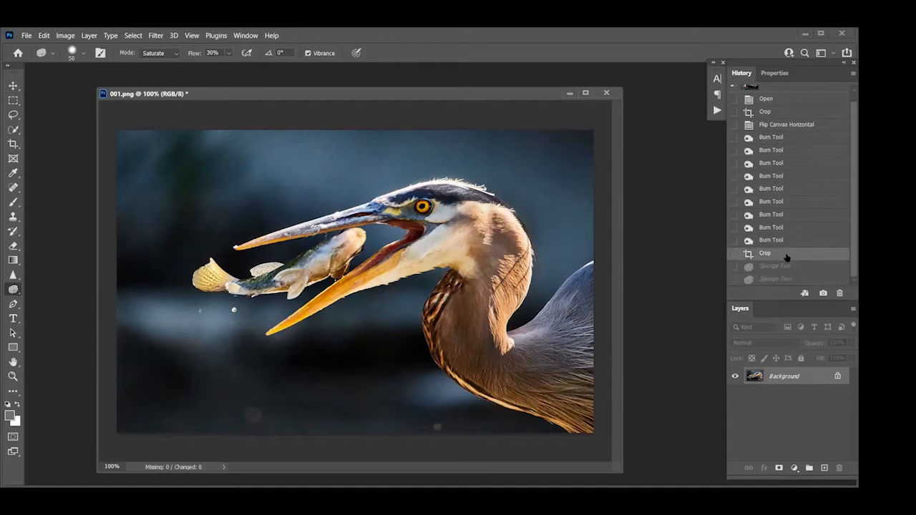
{"action": "left_click", "coordinate": [776, 281]}
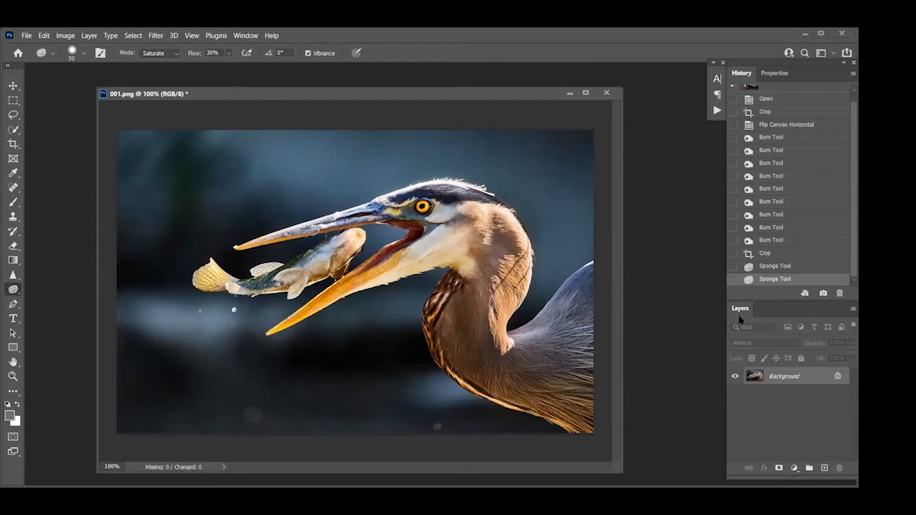
{"action": "scroll", "coordinate": [794, 111], "scroll_direction": "up", "scroll_amount": 1}
{"action": "left_click", "coordinate": [787, 109]}
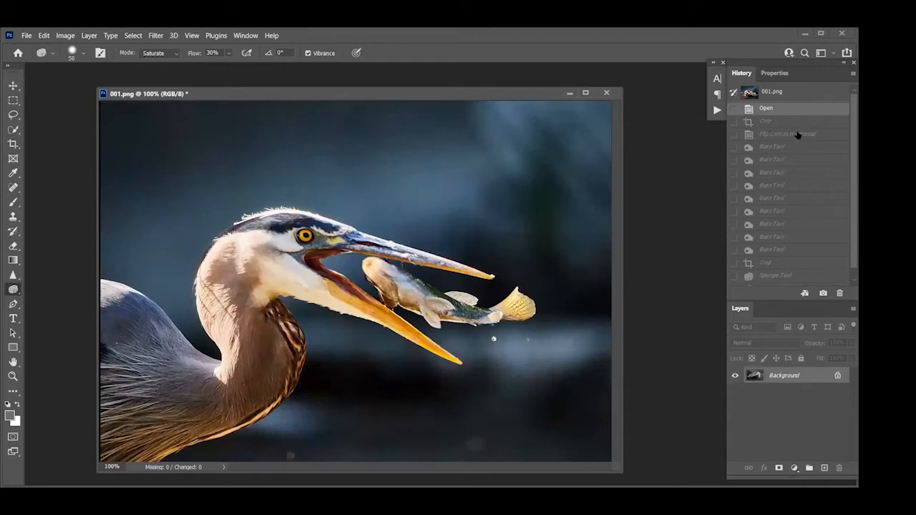
{"action": "left_click", "coordinate": [799, 135]}
{"action": "left_click", "coordinate": [768, 122]}
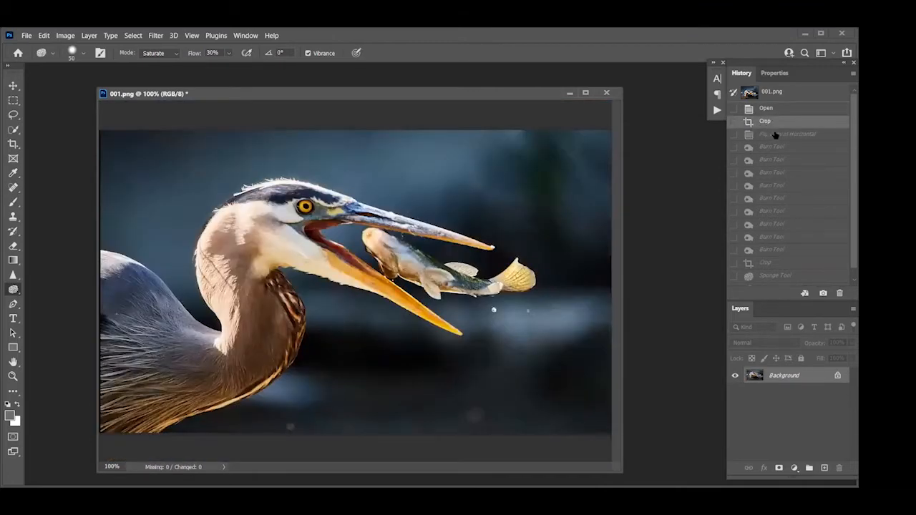
{"action": "left_click", "coordinate": [769, 135]}
{"action": "scroll", "coordinate": [778, 139], "scroll_direction": "down", "scroll_amount": 1}
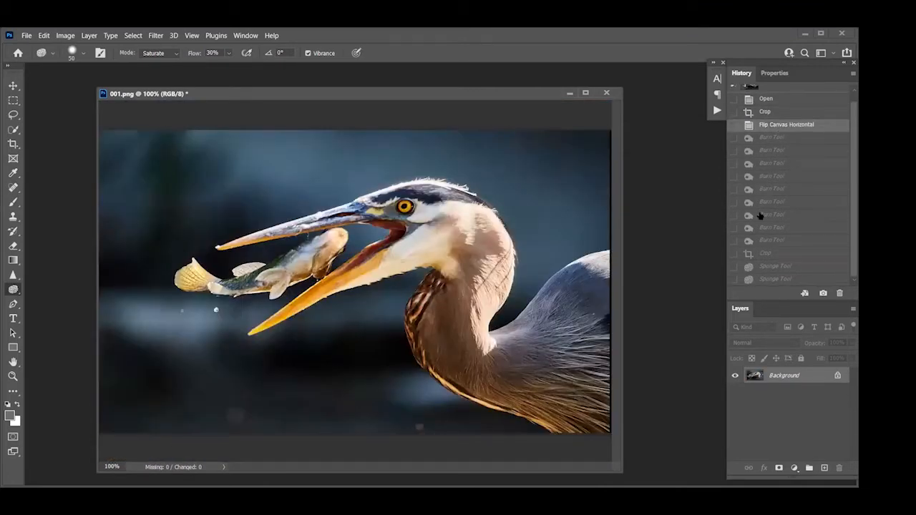
{"action": "left_click", "coordinate": [776, 280]}
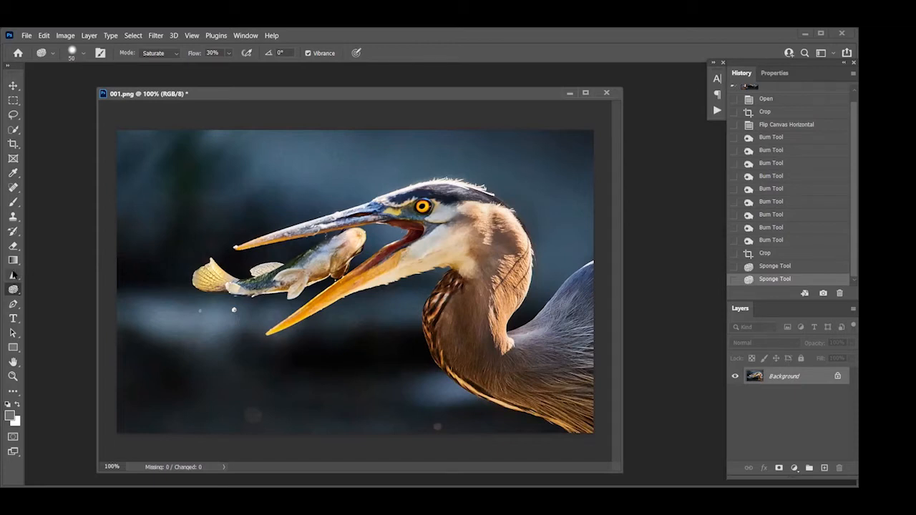
Sharpen the fish in the heron's beak using the Sharpen tool with a size 100 brush and 32% strength
{"action": "left_click", "coordinate": [13, 275]}
{"action": "key", "text": "bracketleft"}
{"action": "key", "text": "bracketleft"}
{"action": "key", "text": "bracketleft"}
{"action": "key", "text": "bracketleft"}
{"action": "key", "text": "bracketleft"}
{"action": "key", "text": "bracketleft"}
{"action": "key", "text": "bracketleft"}
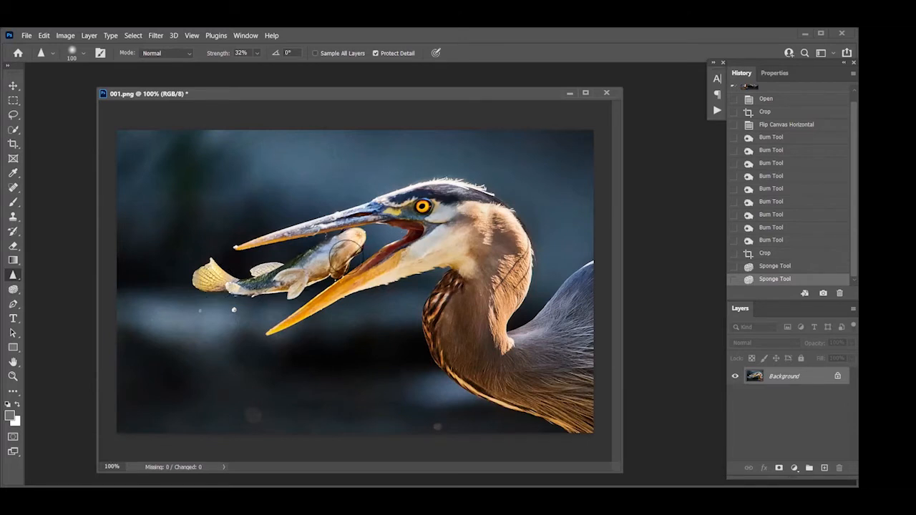
{"action": "left_click_drag", "start_coordinate": [316, 269], "coordinate": [341, 252]}
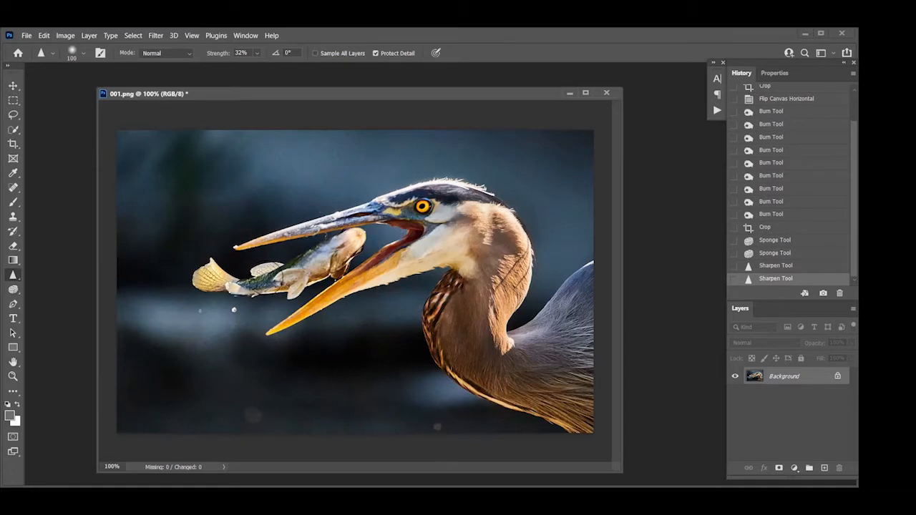
{"action": "mouse_move", "coordinate": [286, 282]}
{"action": "left_mouse_down"}
{"action": "mouse_move", "coordinate": [212, 274]}
{"action": "mouse_move", "coordinate": [254, 280]}
{"action": "mouse_move", "coordinate": [340, 244]}
{"action": "mouse_move", "coordinate": [295, 269]}
{"action": "left_mouse_up"}
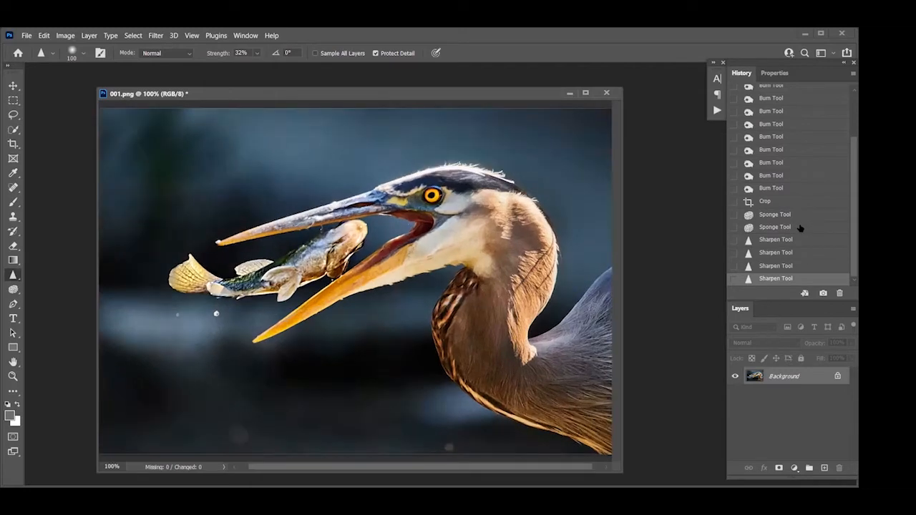
{"action": "key", "text": "ctrl+plus"}
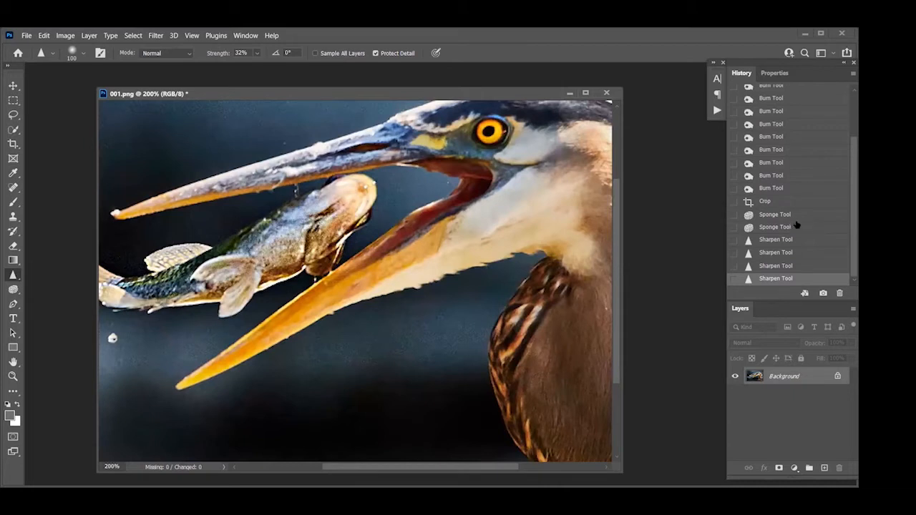
Compare the fish before and after sharpening by viewing the last Sponge state and returning to the latest Sharpen state
{"action": "left_click_drag", "start_coordinate": [450, 205], "coordinate": [498, 208]}
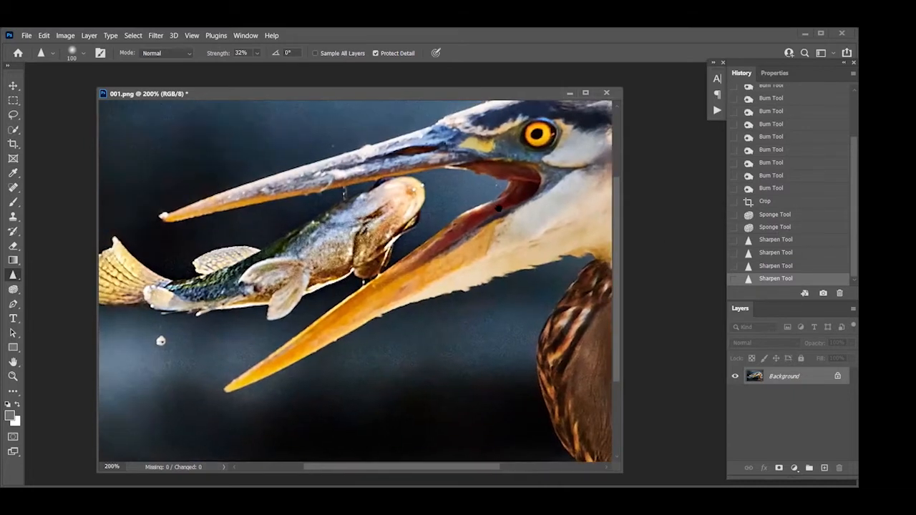
{"action": "left_click", "coordinate": [774, 229]}
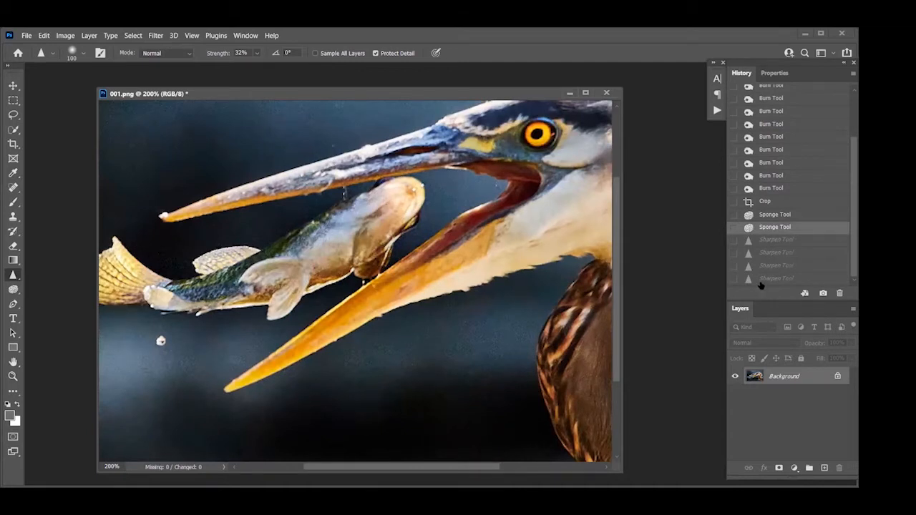
{"action": "left_click", "coordinate": [760, 282]}
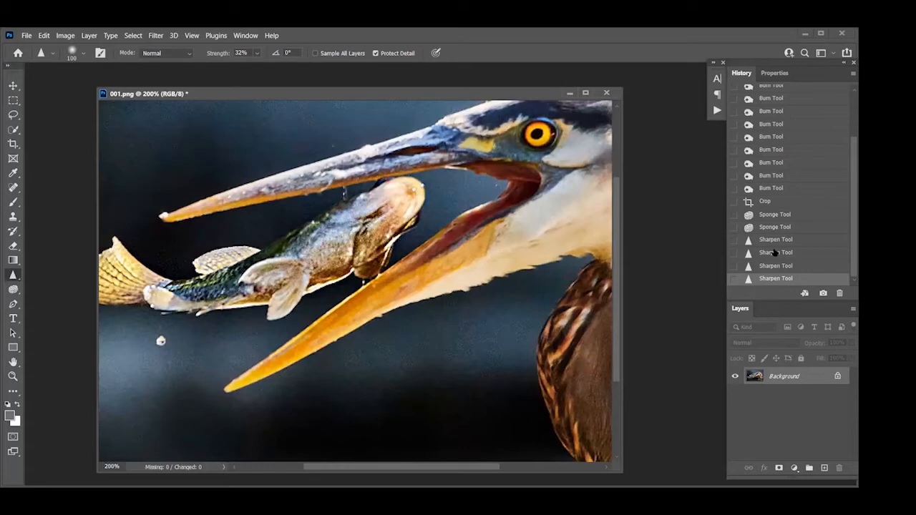
{"action": "key", "text": "ctrl+0"}
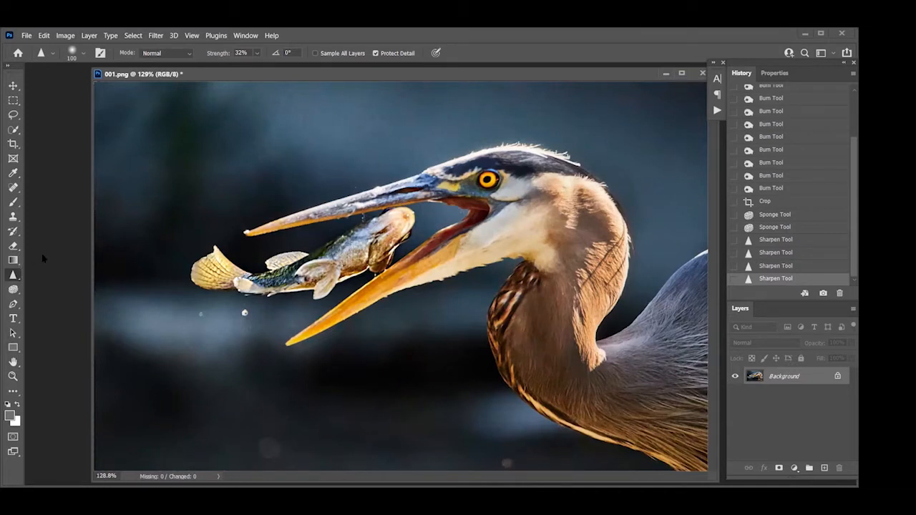
Darken the blurred background above the heron's beak with the Burn tool, using a size 300 brush, Midtones range and 23% exposure
{"action": "left_click", "coordinate": [13, 130]}
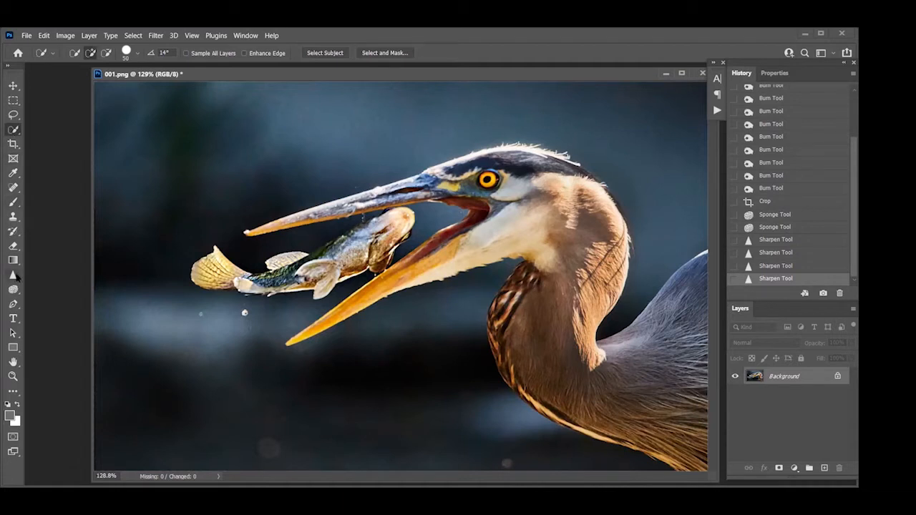
{"action": "left_click_drag", "start_coordinate": [13, 293], "coordinate": [36, 300]}
{"action": "key", "text": "bracketright"}
{"action": "key", "text": "bracketright"}
{"action": "key", "text": "bracketright"}
{"action": "key", "text": "bracketright"}
{"action": "key", "text": "bracketright"}
{"action": "key", "text": "bracketright"}
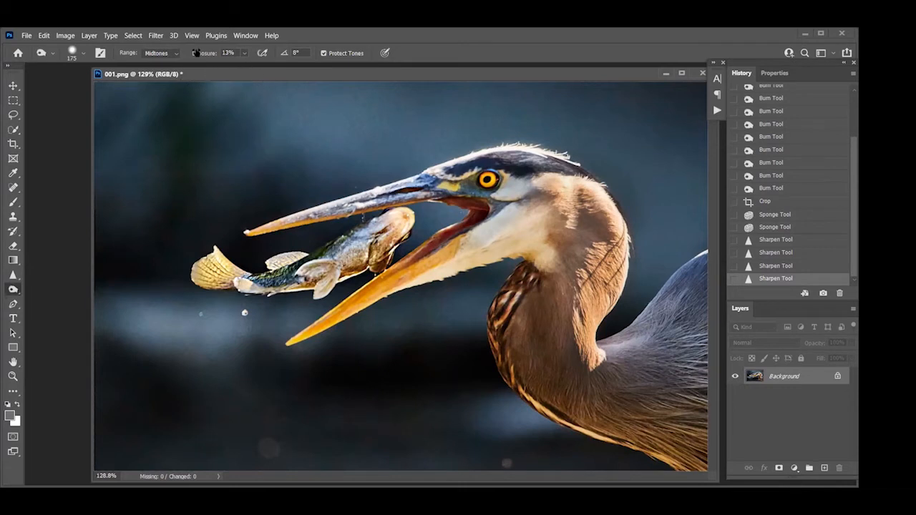
{"action": "left_click_drag", "start_coordinate": [199, 55], "coordinate": [206, 55]}
{"action": "key", "text": "bracketright"}
{"action": "mouse_move", "coordinate": [156, 151]}
{"action": "left_mouse_down"}
{"action": "mouse_move", "coordinate": [135, 140]}
{"action": "mouse_move", "coordinate": [567, 83]}
{"action": "mouse_move", "coordinate": [168, 141]}
{"action": "mouse_move", "coordinate": [477, 91]}
{"action": "left_mouse_up"}
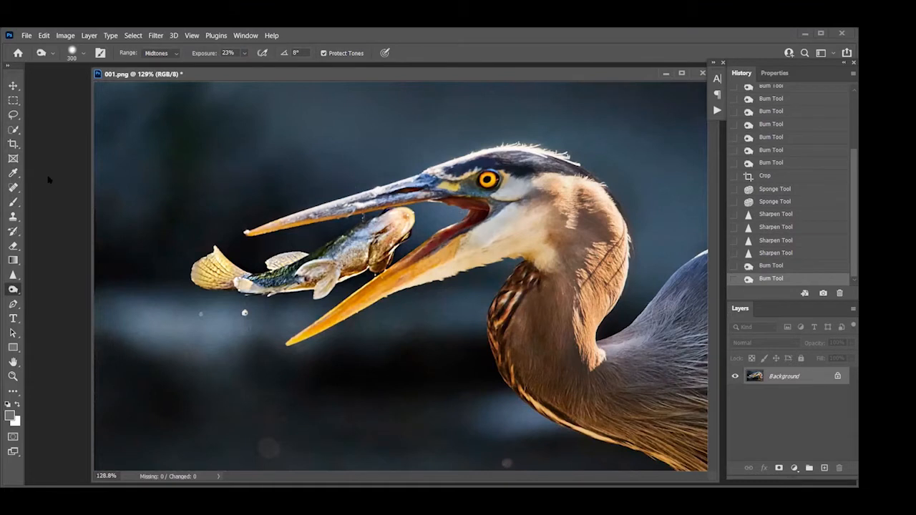
{"action": "left_click_drag", "start_coordinate": [729, 63], "coordinate": [81, 176]}
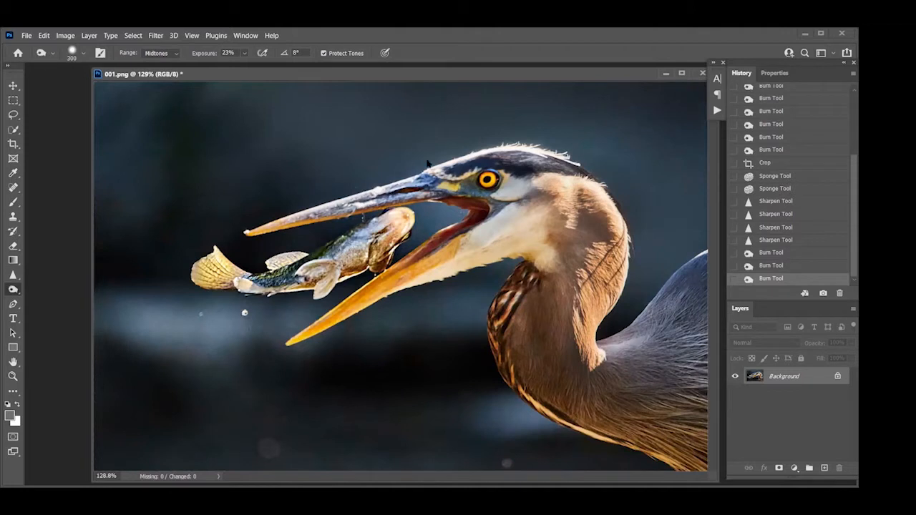
Burn more of the background around the heron's head and below its open beak with the same large brush
{"action": "left_click_drag", "start_coordinate": [425, 160], "coordinate": [529, 169]}
{"action": "left_click_drag", "start_coordinate": [530, 168], "coordinate": [430, 163]}
{"action": "left_click_drag", "start_coordinate": [430, 164], "coordinate": [372, 175]}
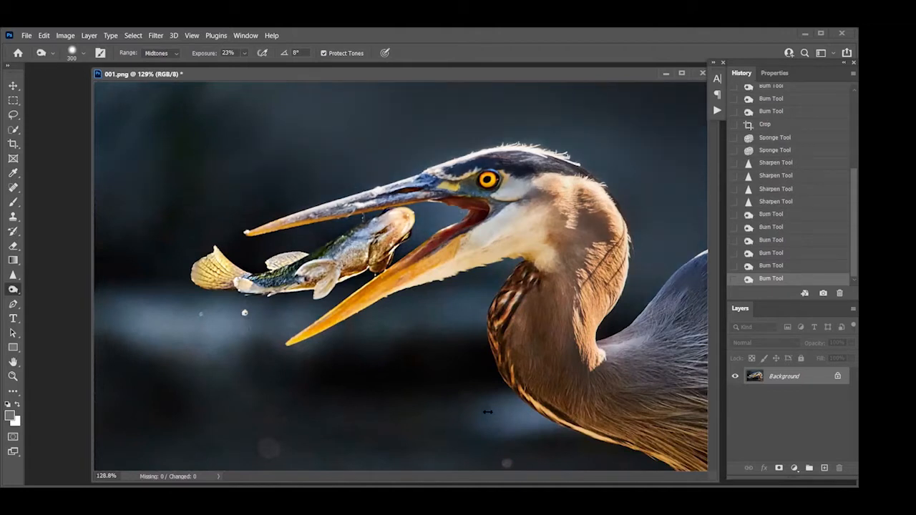
{"action": "left_click_drag", "start_coordinate": [559, 277], "coordinate": [458, 312]}
{"action": "left_click_drag", "start_coordinate": [431, 312], "coordinate": [514, 303]}
Burn the bright background patches beside the heron's neck and beneath the fish with a size 125 brush
{"action": "key", "text": "bracketleft"}
{"action": "key", "text": "bracketleft"}
{"action": "key", "text": "bracketleft"}
{"action": "key", "text": "bracketleft"}
{"action": "key", "text": "bracketleft"}
{"action": "key", "text": "bracketleft"}
{"action": "key", "text": "bracketleft"}
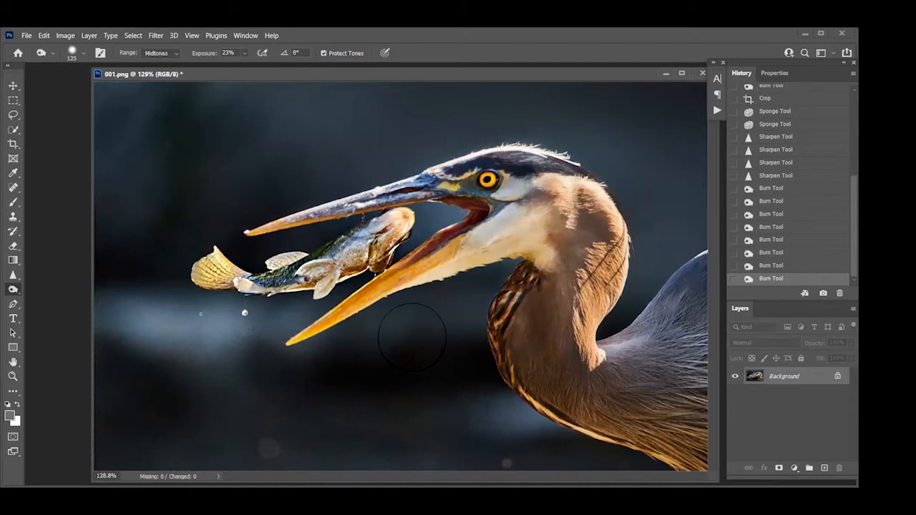
{"action": "left_click_drag", "start_coordinate": [534, 410], "coordinate": [550, 420]}
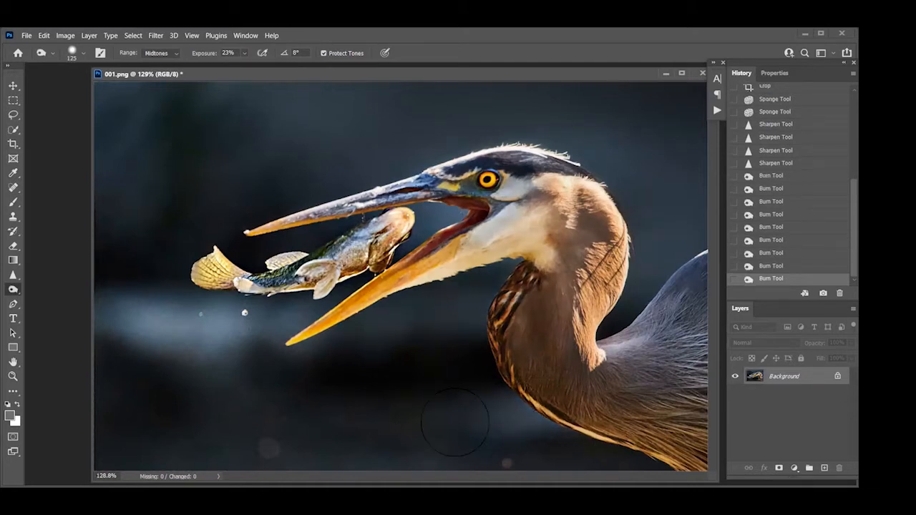
{"action": "mouse_move", "coordinate": [218, 340]}
{"action": "left_mouse_down"}
{"action": "mouse_move", "coordinate": [240, 327]}
{"action": "mouse_move", "coordinate": [90, 319]}
{"action": "mouse_move", "coordinate": [244, 323]}
{"action": "mouse_move", "coordinate": [92, 308]}
{"action": "mouse_move", "coordinate": [95, 325]}
{"action": "left_mouse_up"}
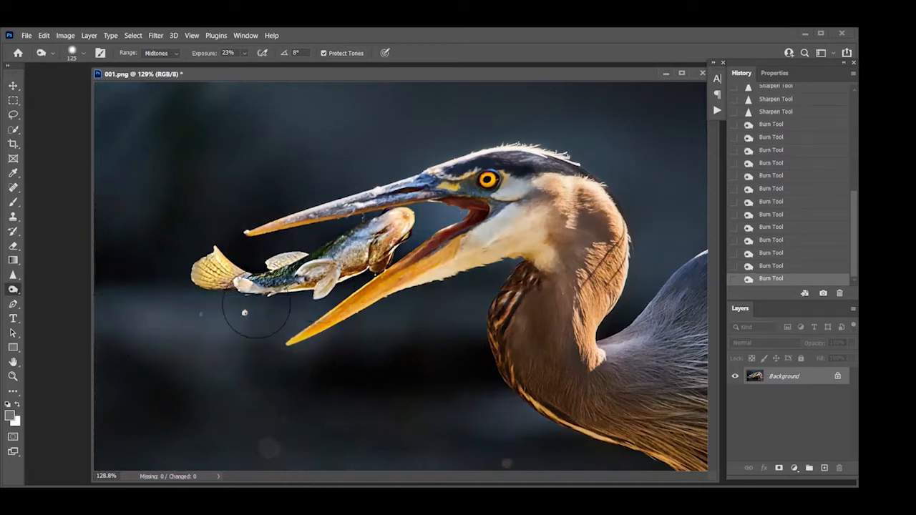
{"action": "left_click_drag", "start_coordinate": [299, 310], "coordinate": [130, 309]}
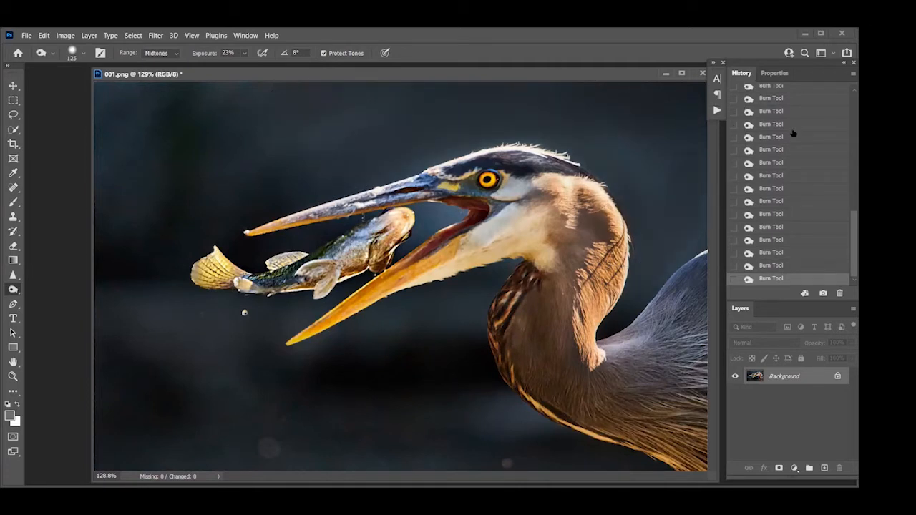
Compare the burned background with the last Sponge state in the history and return to the latest Burn state
{"action": "scroll", "coordinate": [792, 126], "scroll_direction": "up", "scroll_amount": 1}
{"action": "scroll", "coordinate": [792, 127], "scroll_direction": "up", "scroll_amount": 4}
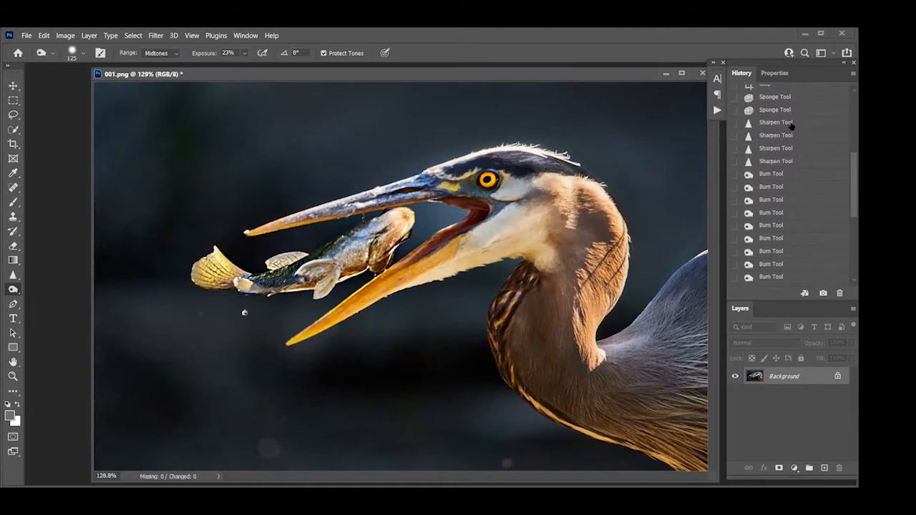
{"action": "left_click", "coordinate": [775, 109]}
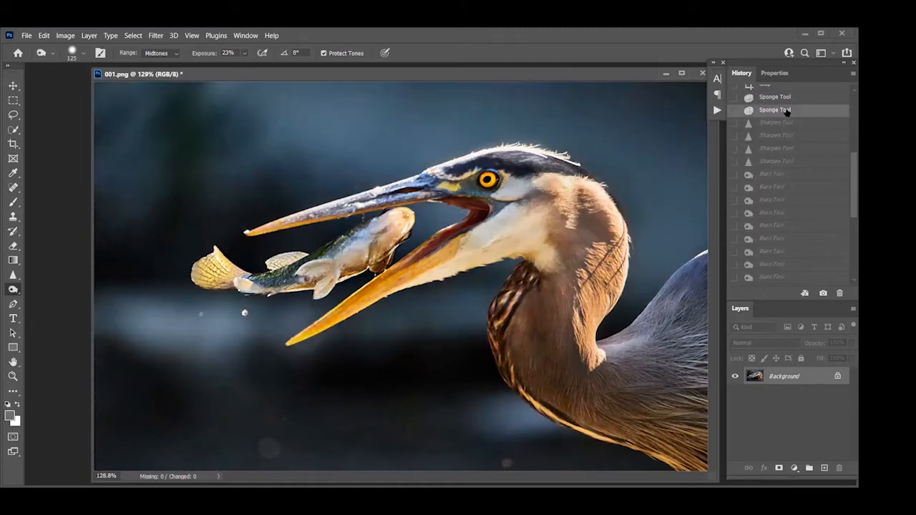
{"action": "scroll", "coordinate": [787, 112], "scroll_direction": "down", "scroll_amount": 5}
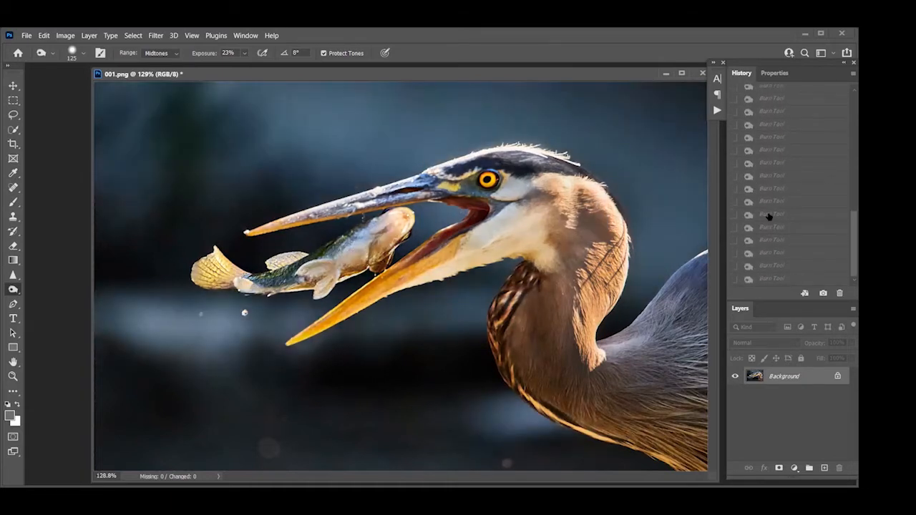
{"action": "left_click", "coordinate": [775, 281]}
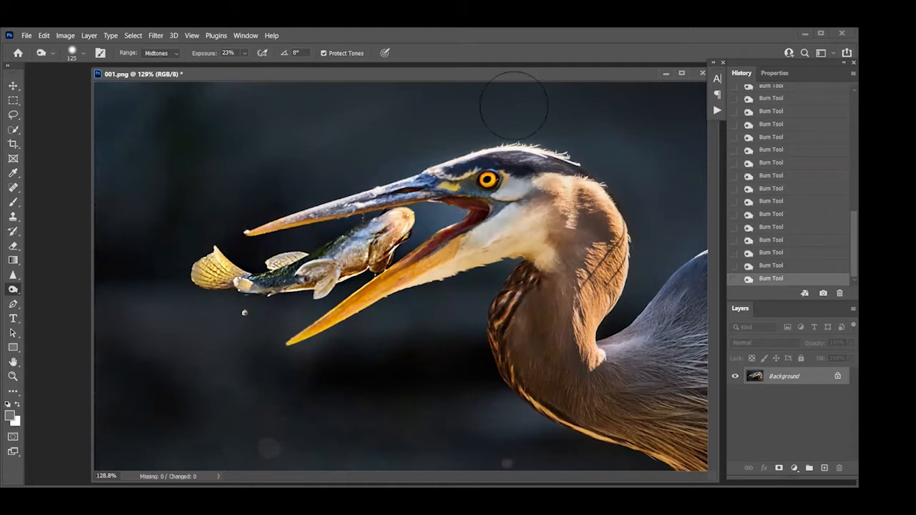
Remove the water droplets beneath the fish using the Content-Aware Spot Healing Brush at size 20
{"action": "left_click_drag", "start_coordinate": [511, 74], "coordinate": [463, 81]}
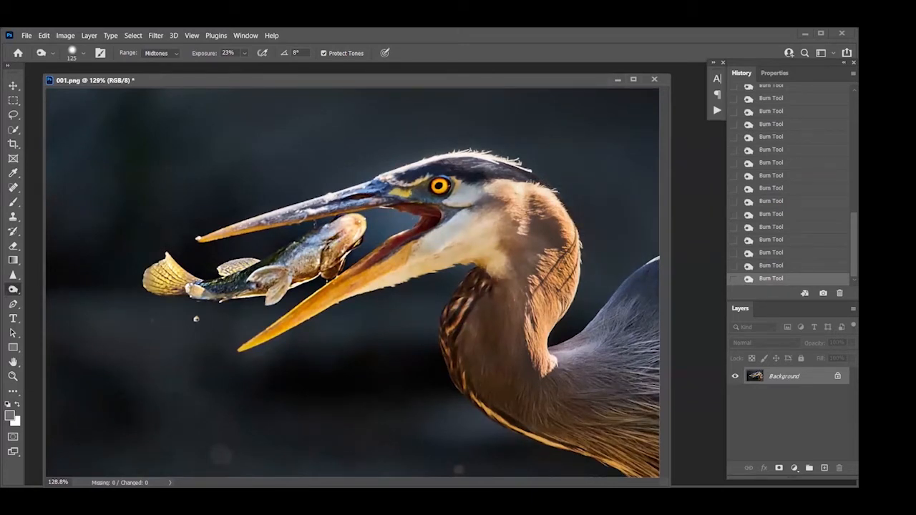
{"action": "left_click", "coordinate": [14, 187]}
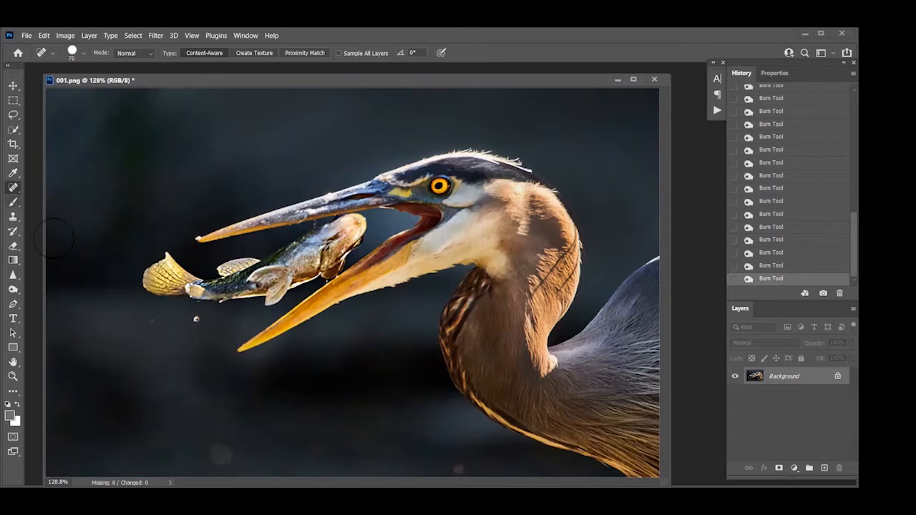
{"action": "key", "text": "bracketleft"}
{"action": "key", "text": "bracketleft"}
{"action": "key", "text": "bracketleft"}
{"action": "key", "text": "bracketleft"}
{"action": "key", "text": "bracketleft"}
{"action": "key", "text": "bracketleft"}
{"action": "key", "text": "bracketleft"}
{"action": "key", "text": "bracketright"}
{"action": "left_click", "coordinate": [196, 319]}
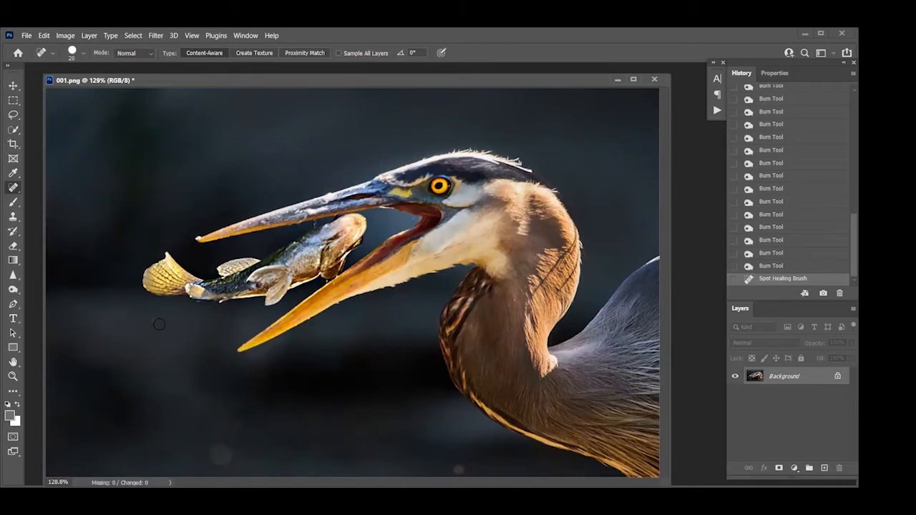
{"action": "left_click", "coordinate": [152, 323]}
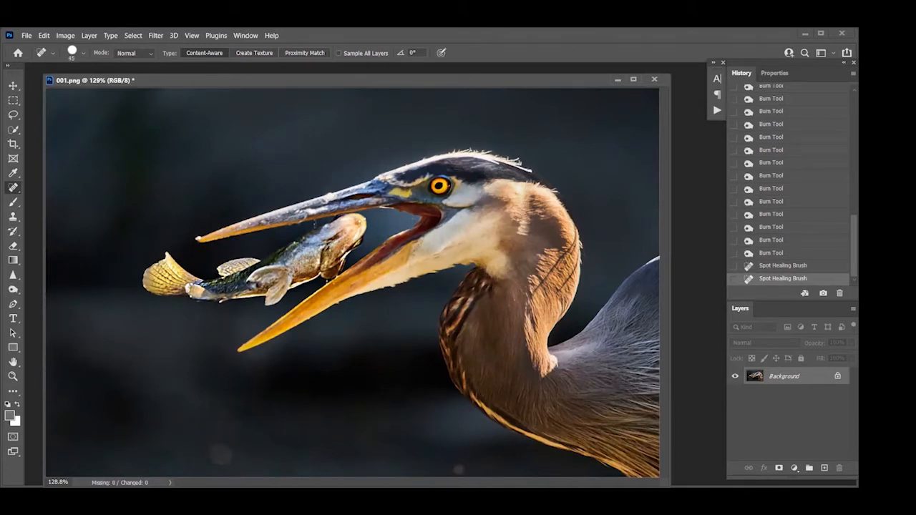
Heal the faint round spot and nearby blemishes in the lower background below the beak, using brush sizes 45 and 20
{"action": "mouse_move", "coordinate": [220, 455]}
{"action": "left_mouse_down"}
{"action": "mouse_move", "coordinate": [152, 466]}
{"action": "mouse_move", "coordinate": [179, 457]}
{"action": "left_mouse_up"}
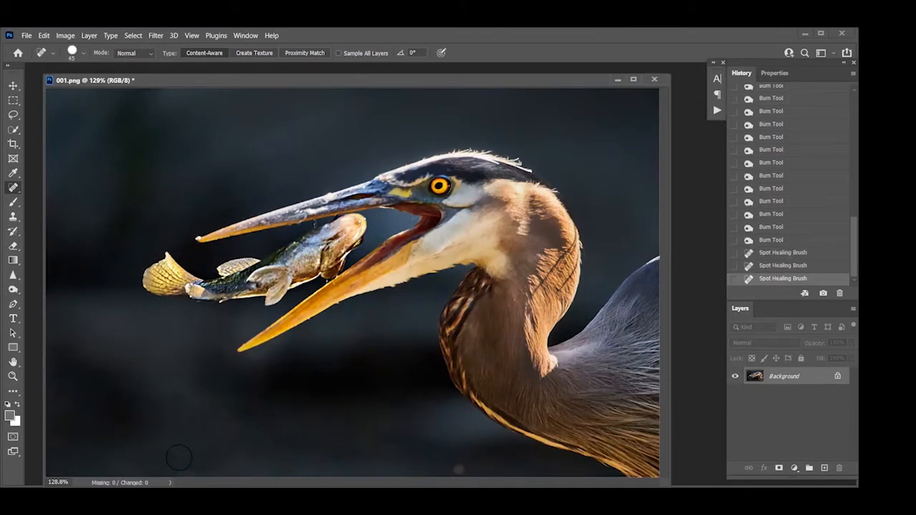
{"action": "left_click", "coordinate": [179, 459]}
{"action": "key", "text": "bracketleft"}
{"action": "key", "text": "bracketleft"}
{"action": "key", "text": "bracketleft"}
{"action": "key", "text": "bracketleft"}
{"action": "key", "text": "bracketleft"}
{"action": "left_click", "coordinate": [237, 427]}
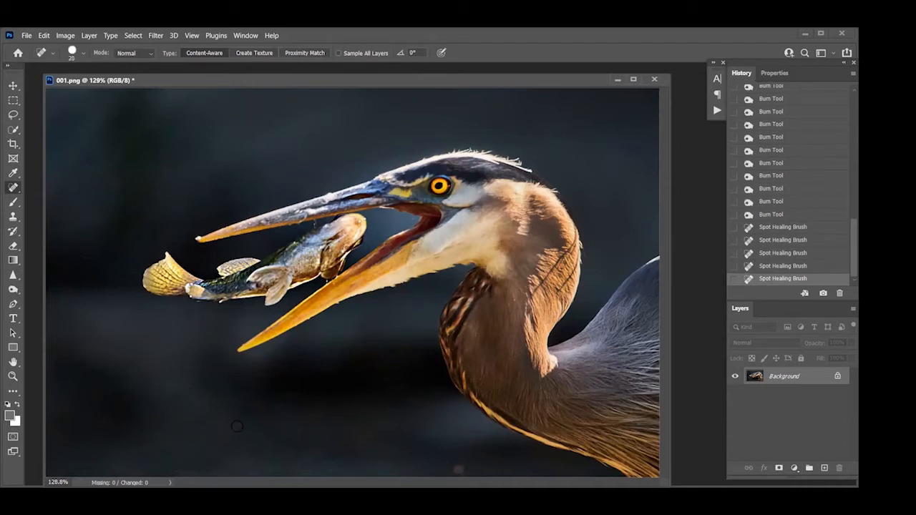
Heal the small spot at the photo's lower edge below the heron's neck, enlarging the Spot Healing Brush to size 40
{"action": "left_click", "coordinate": [458, 469]}
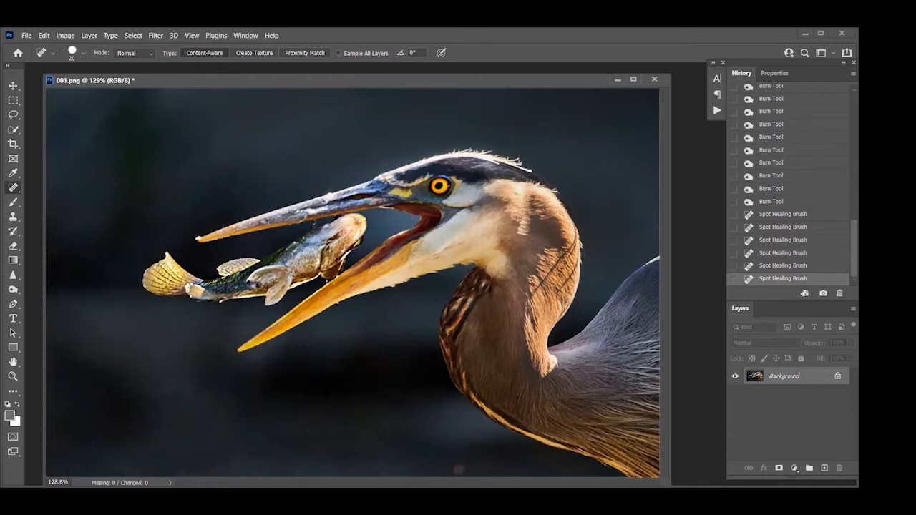
{"action": "key", "text": "ctrl+minus"}
{"action": "key", "text": "bracketright"}
{"action": "key", "text": "bracketright"}
{"action": "left_click", "coordinate": [436, 428]}
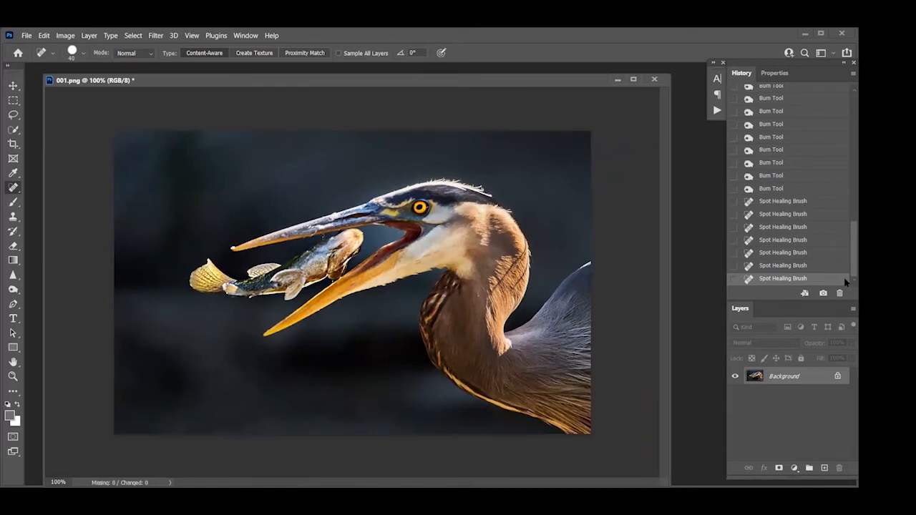
Review the original, cropped and flipped states in the history and return to the latest Spot Healing Brush state
{"action": "scroll", "coordinate": [845, 253], "scroll_direction": "up", "scroll_amount": 8}
{"action": "scroll", "coordinate": [846, 137], "scroll_direction": "up", "scroll_amount": 2}
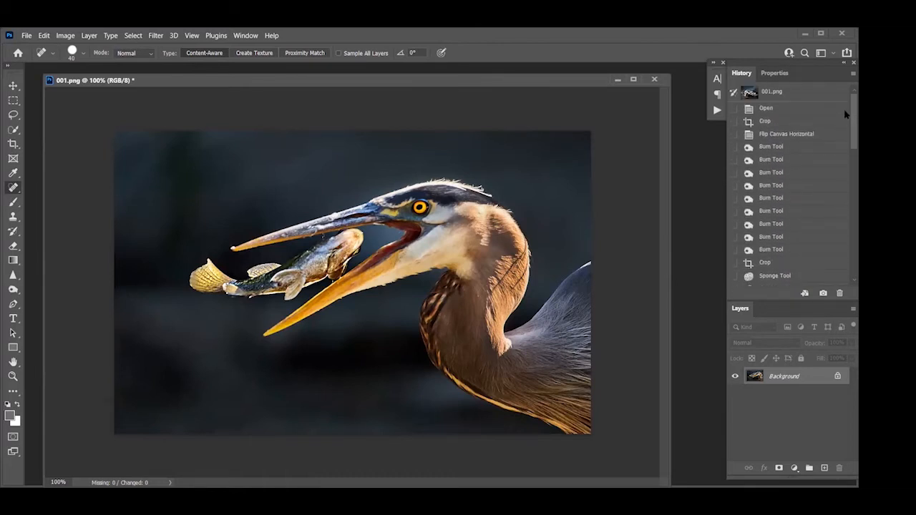
{"action": "left_click", "coordinate": [776, 110]}
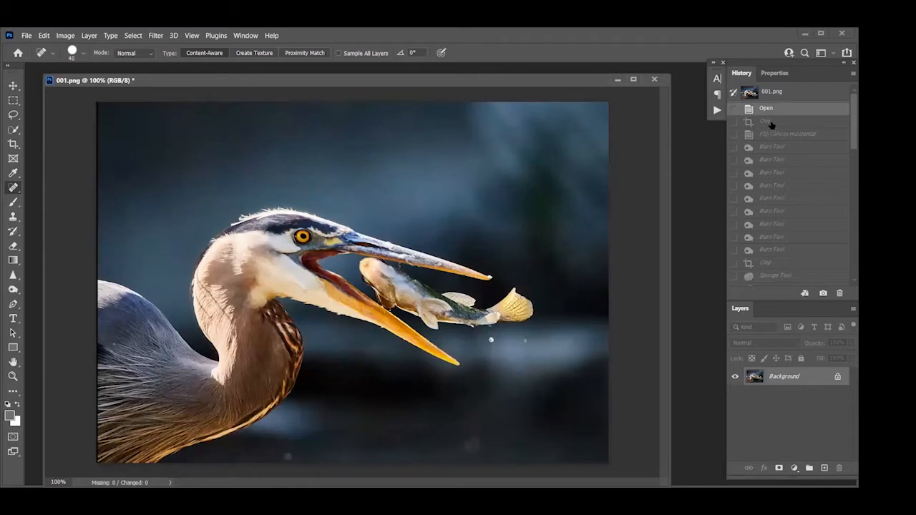
{"action": "left_click", "coordinate": [771, 125]}
{"action": "left_click", "coordinate": [767, 137]}
{"action": "scroll", "coordinate": [760, 152], "scroll_direction": "down", "scroll_amount": 8}
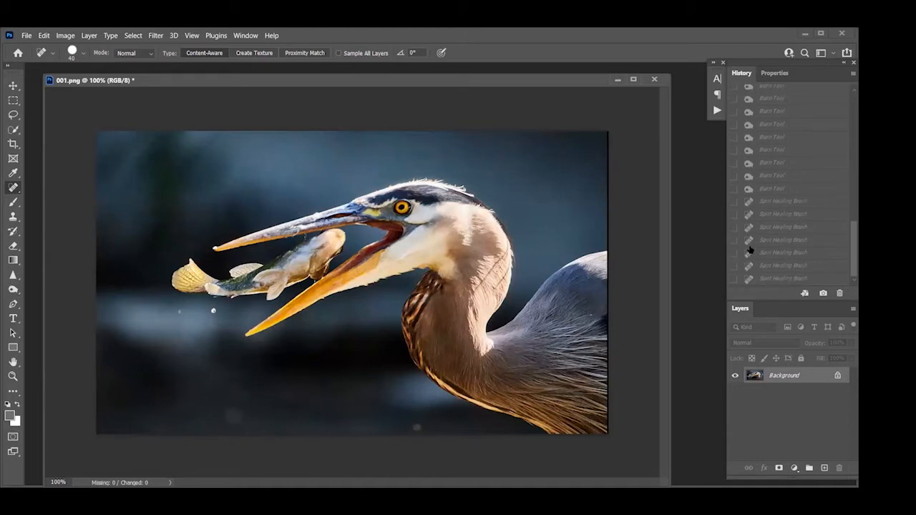
{"action": "left_click", "coordinate": [777, 280]}
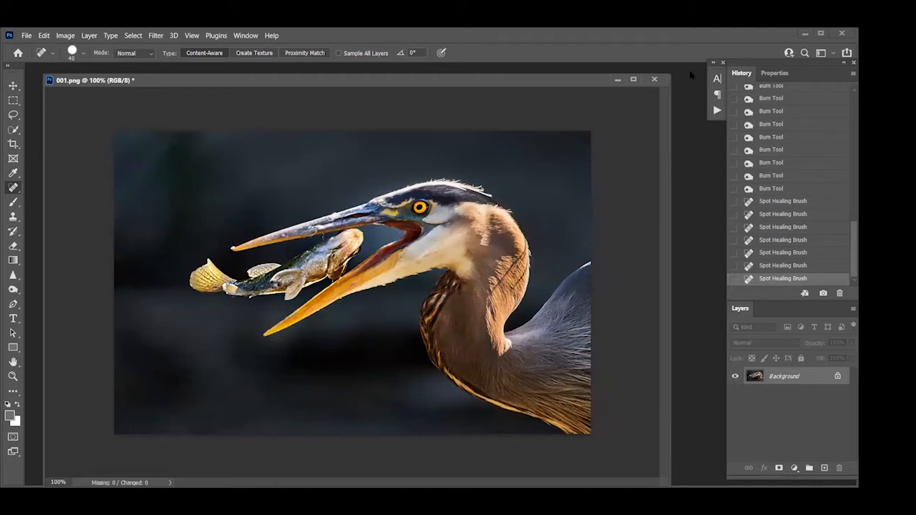
Close the 001.png heron document without saving the changes
{"action": "left_click", "coordinate": [655, 80]}
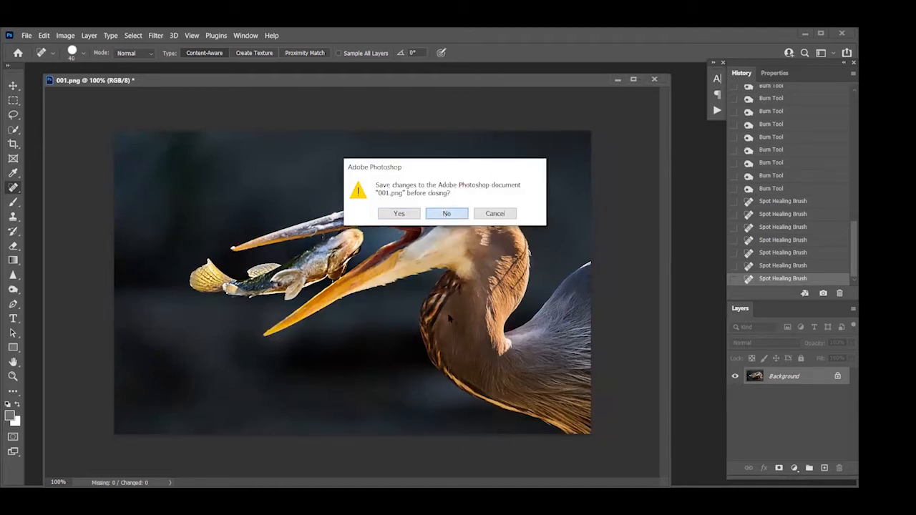
{"action": "left_click", "coordinate": [446, 214]}
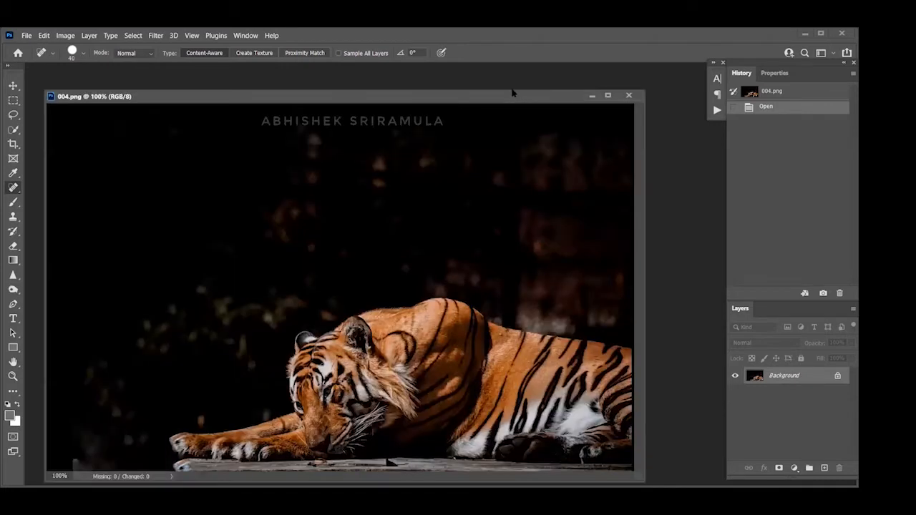
Crop the tiger photo to remove the upper background with the watermark text and a narrow strip of its left edge
{"action": "left_click_drag", "start_coordinate": [511, 93], "coordinate": [539, 79]}
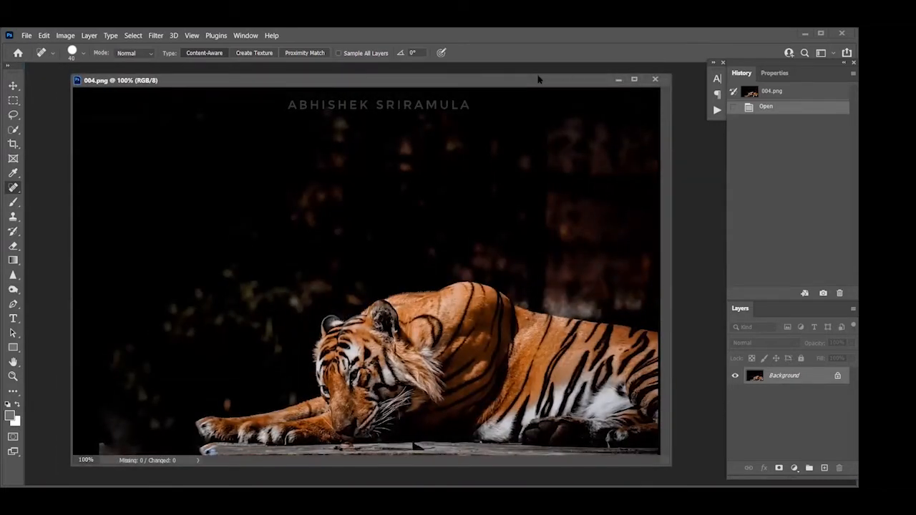
{"action": "key", "text": "ctrl+minus"}
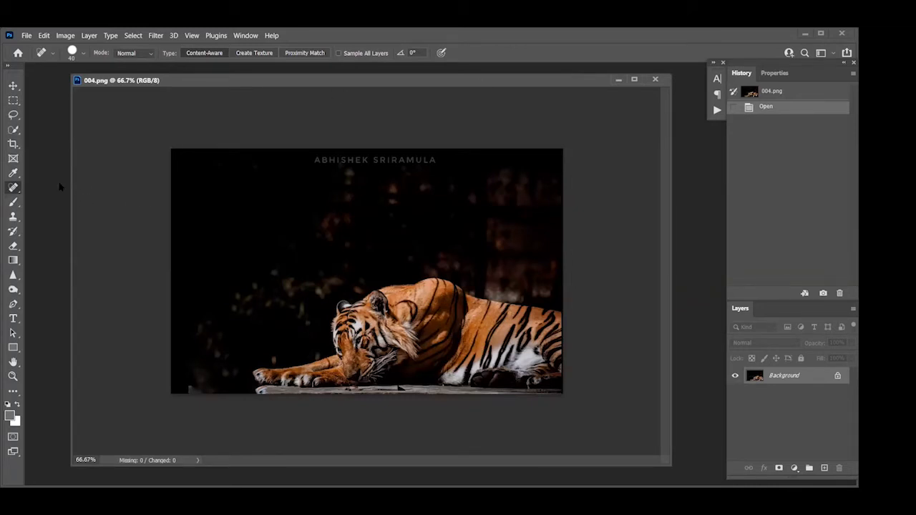
{"action": "left_click", "coordinate": [13, 144]}
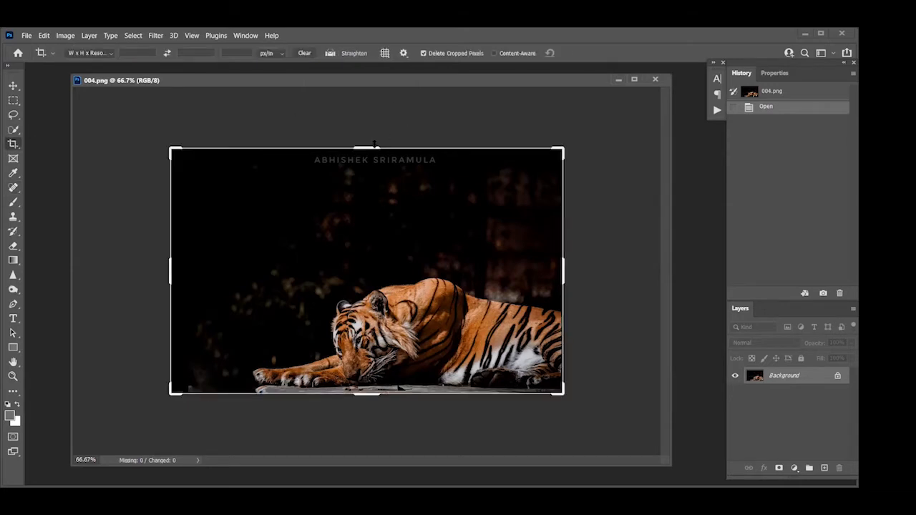
{"action": "left_click_drag", "start_coordinate": [370, 146], "coordinate": [368, 194]}
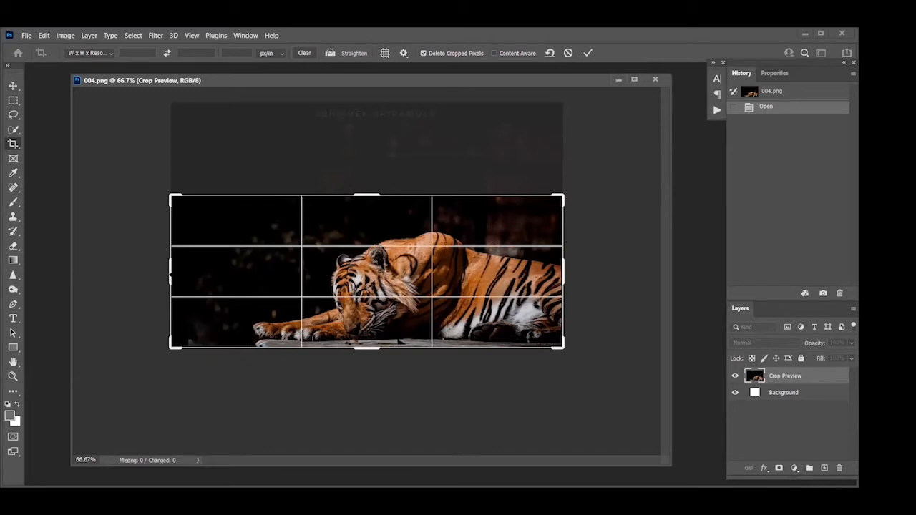
{"action": "left_click_drag", "start_coordinate": [171, 271], "coordinate": [190, 276]}
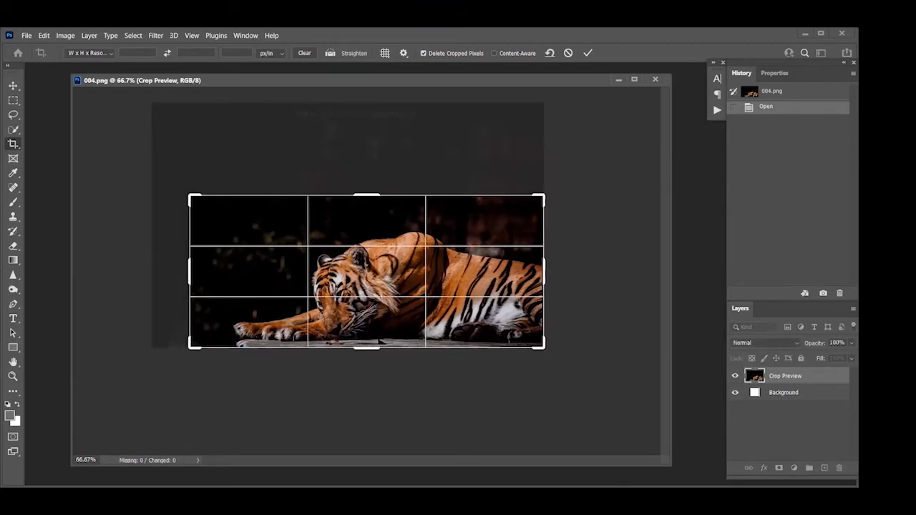
{"action": "key", "text": "Return"}
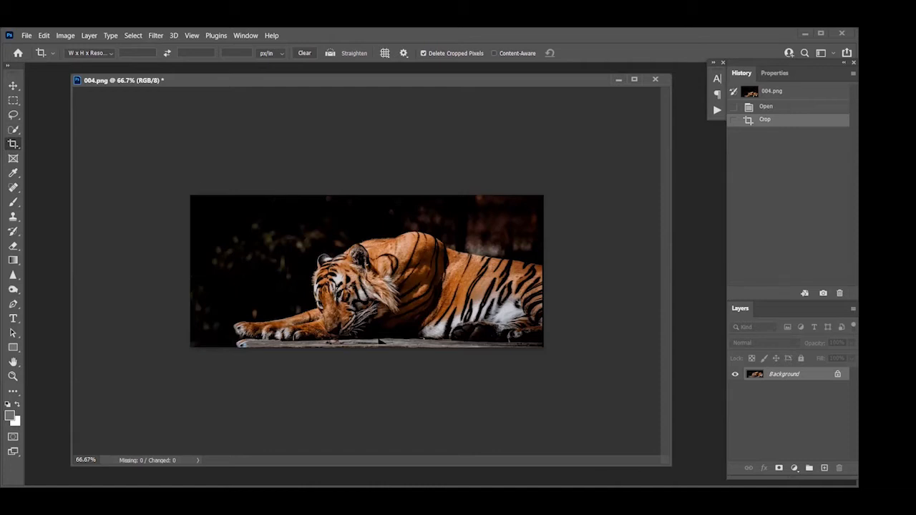
Crop away the tiger's hindquarters and trim the photo's left and upper edges slightly, framing the head, paws and shoulder
{"action": "left_click", "coordinate": [18, 142]}
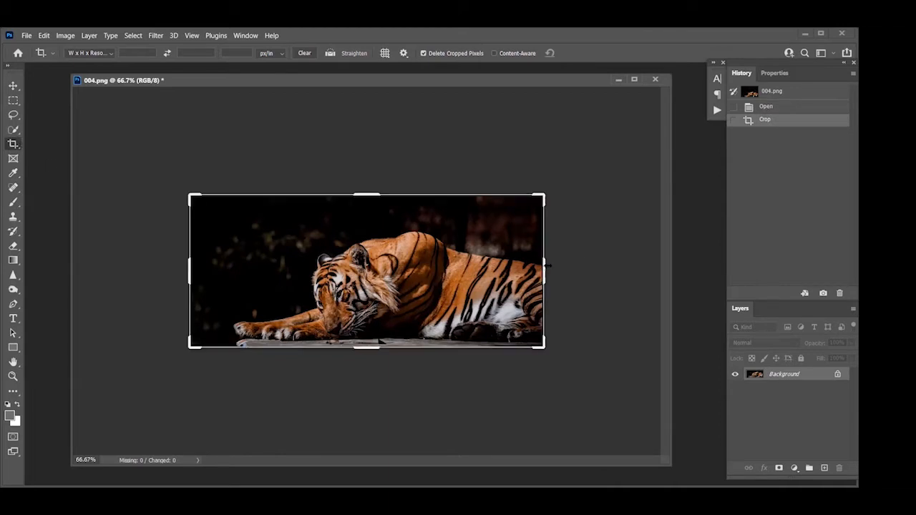
{"action": "left_click_drag", "start_coordinate": [541, 265], "coordinate": [489, 192]}
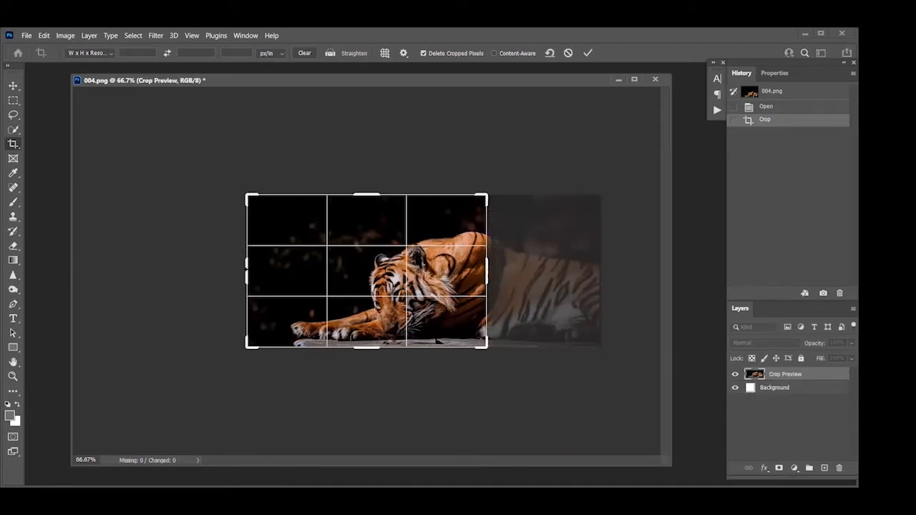
{"action": "left_click_drag", "start_coordinate": [247, 270], "coordinate": [254, 269]}
{"action": "left_click_drag", "start_coordinate": [363, 192], "coordinate": [361, 200]}
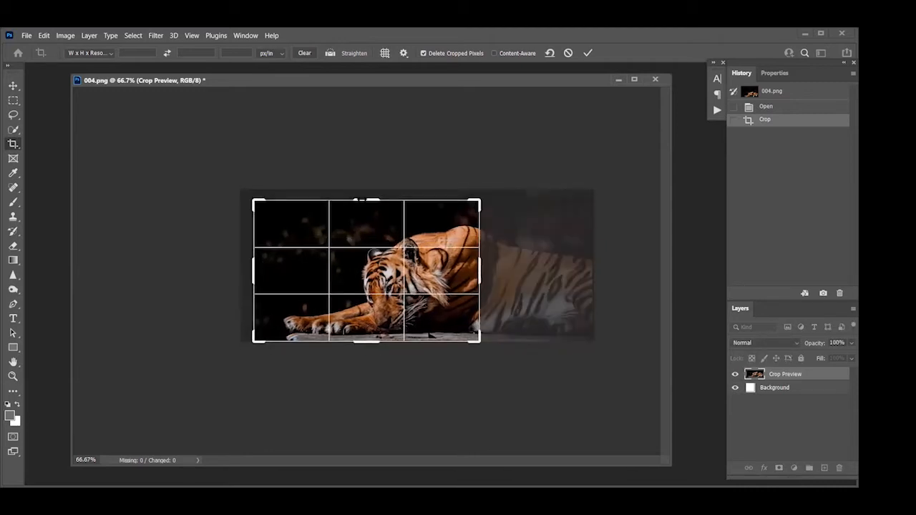
{"action": "key", "text": "Return"}
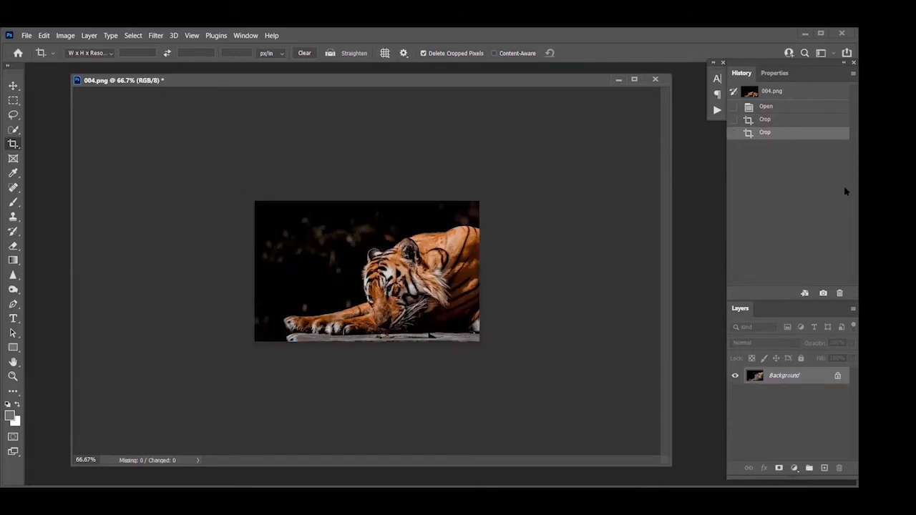
{"action": "key", "text": "ctrl+1"}
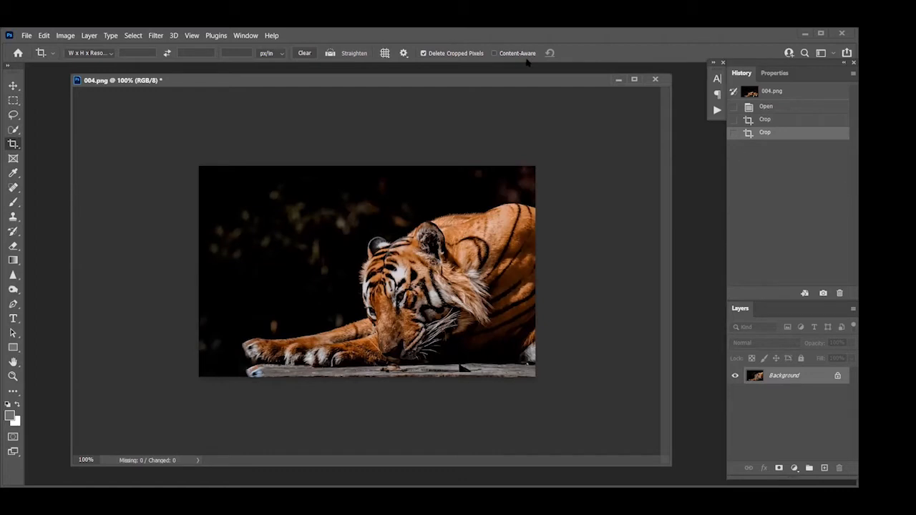
Crop a further thin strip off the photo's left and upper edges to tighten the framing around the tiger
{"action": "left_click", "coordinate": [9, 146]}
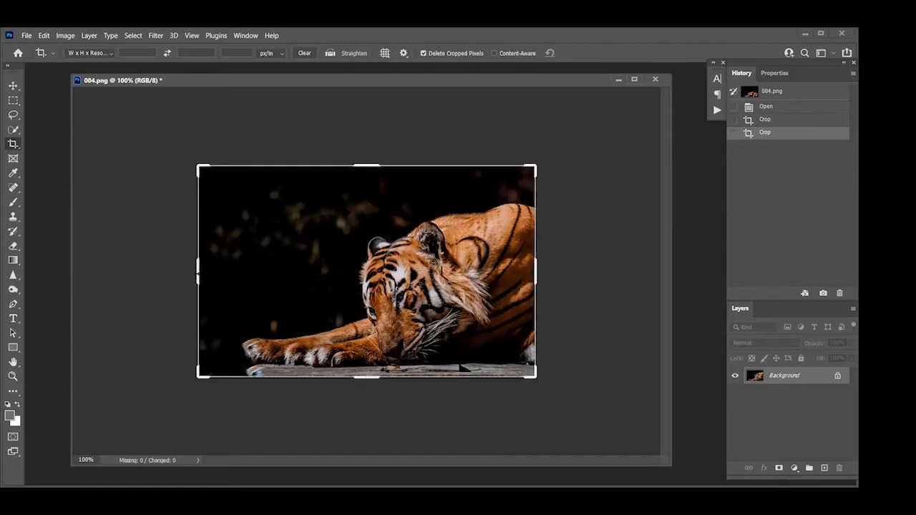
{"action": "left_click_drag", "start_coordinate": [198, 271], "coordinate": [208, 271]}
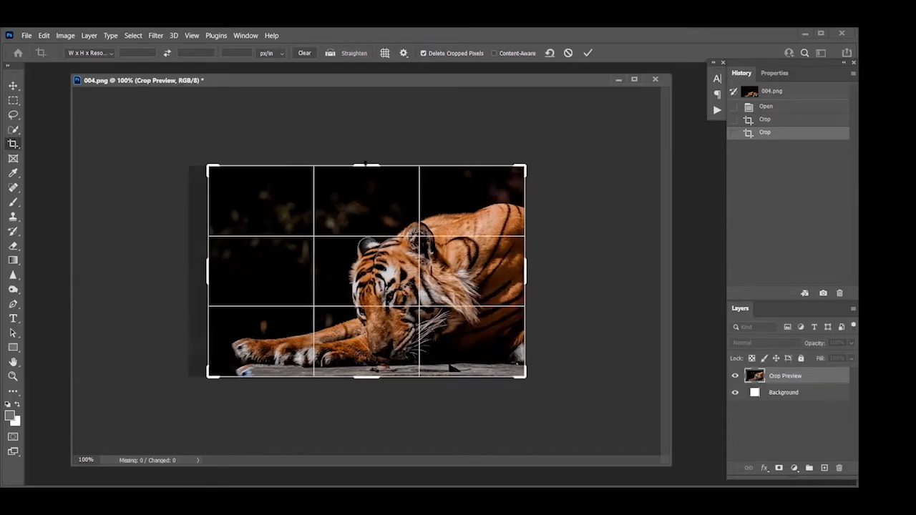
{"action": "left_click_drag", "start_coordinate": [366, 163], "coordinate": [366, 176]}
{"action": "key", "text": "Return"}
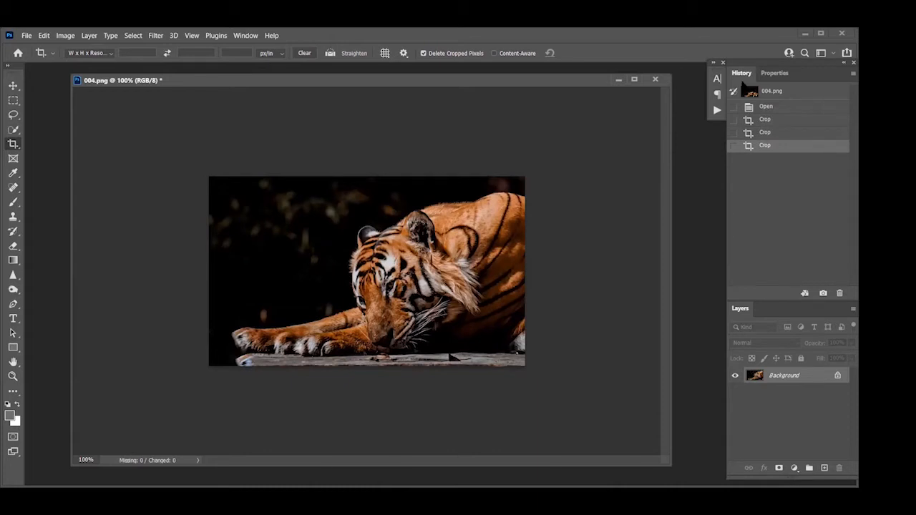
Compare the originally opened photo and the first crop in the history, and return to the latest crop state
{"action": "left_click", "coordinate": [788, 111]}
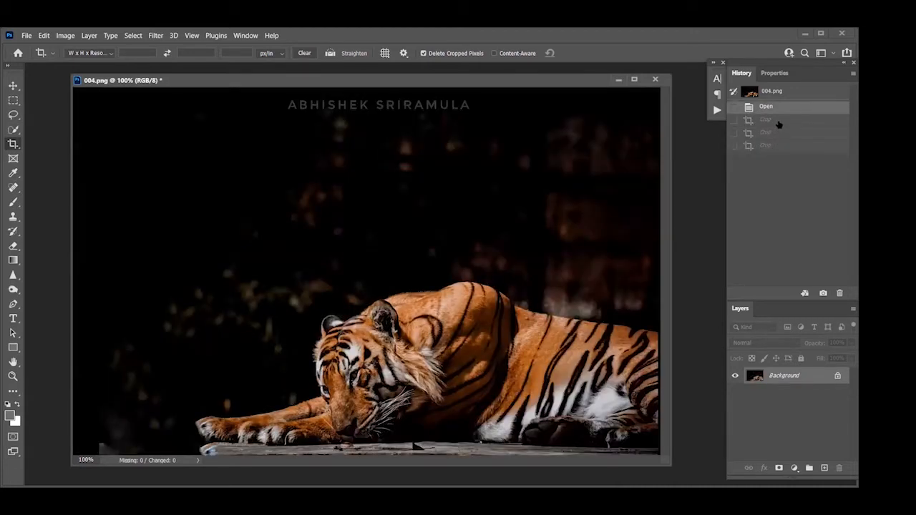
{"action": "left_click", "coordinate": [778, 122]}
{"action": "left_click", "coordinate": [769, 147]}
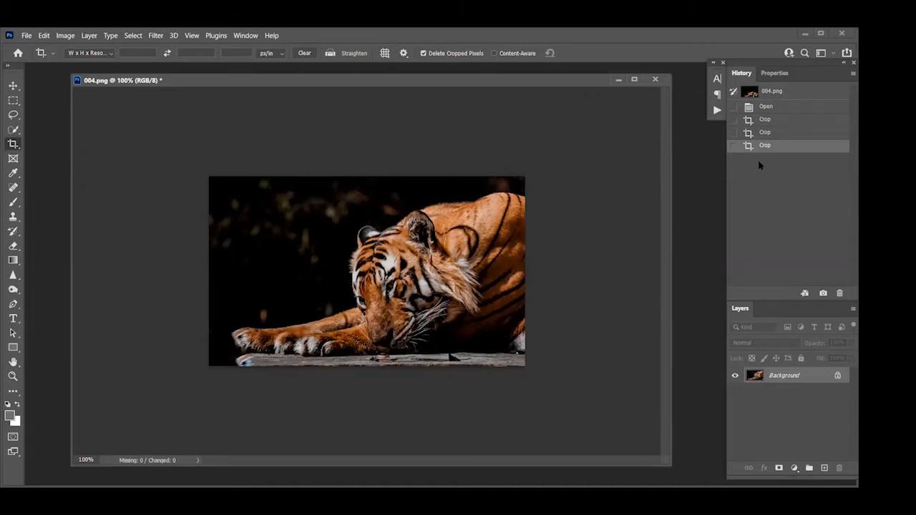
Dodge the tiger's face in the midtones at 13% exposure, and saturate it with the Sponge tool at 30% flow
{"action": "left_click", "coordinate": [13, 290]}
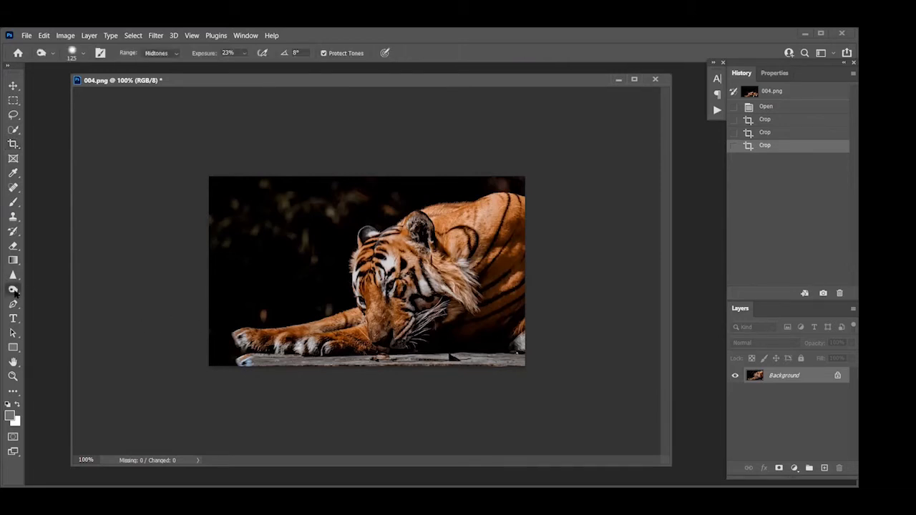
{"action": "right_click", "coordinate": [13, 290]}
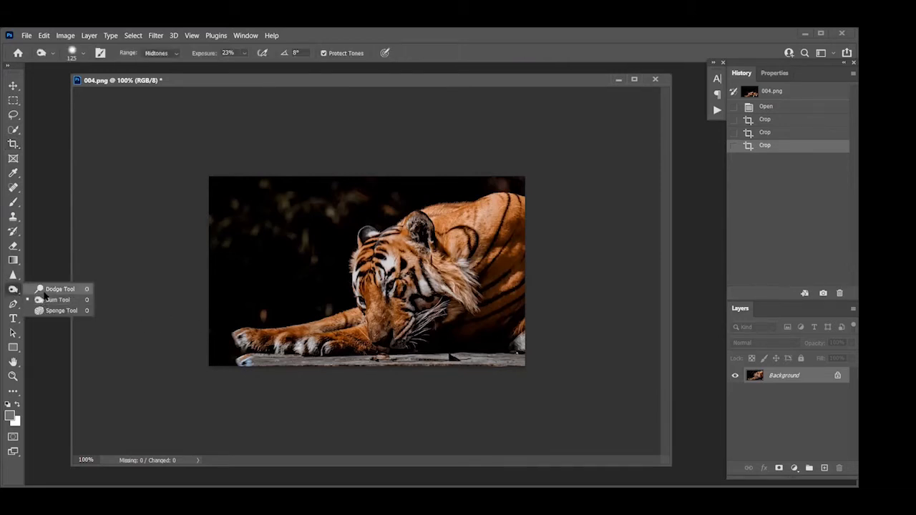
{"action": "left_click", "coordinate": [47, 299]}
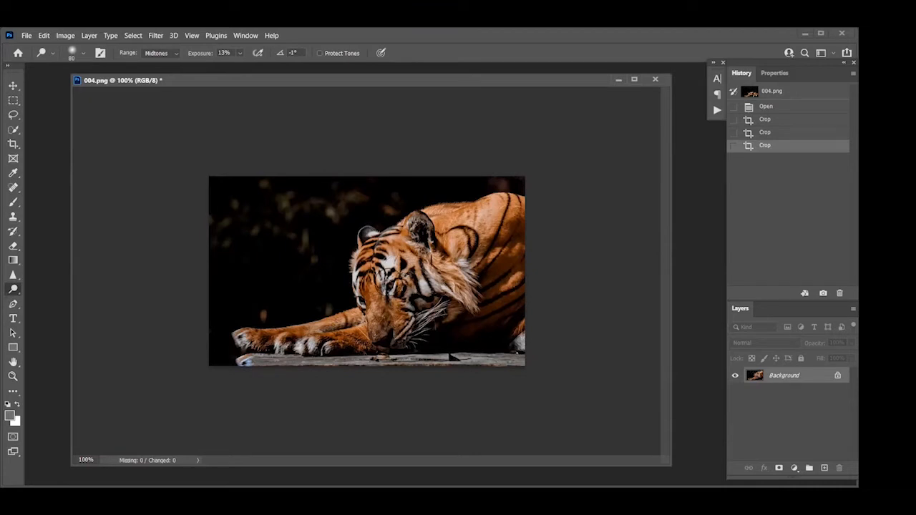
{"action": "mouse_move", "coordinate": [393, 273]}
{"action": "left_mouse_down"}
{"action": "mouse_move", "coordinate": [389, 294]}
{"action": "mouse_move", "coordinate": [367, 297]}
{"action": "mouse_move", "coordinate": [372, 307]}
{"action": "left_mouse_up"}
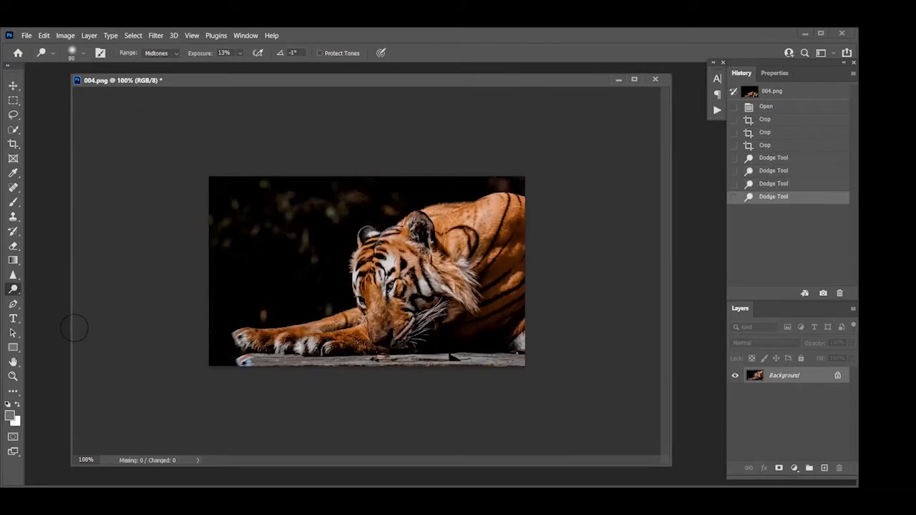
{"action": "left_click_drag", "start_coordinate": [15, 289], "coordinate": [43, 312]}
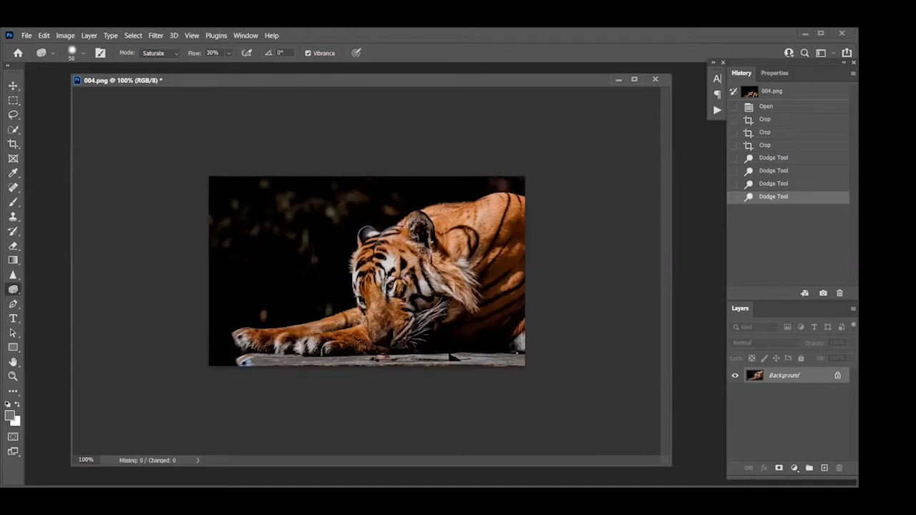
{"action": "left_click_drag", "start_coordinate": [365, 299], "coordinate": [367, 300]}
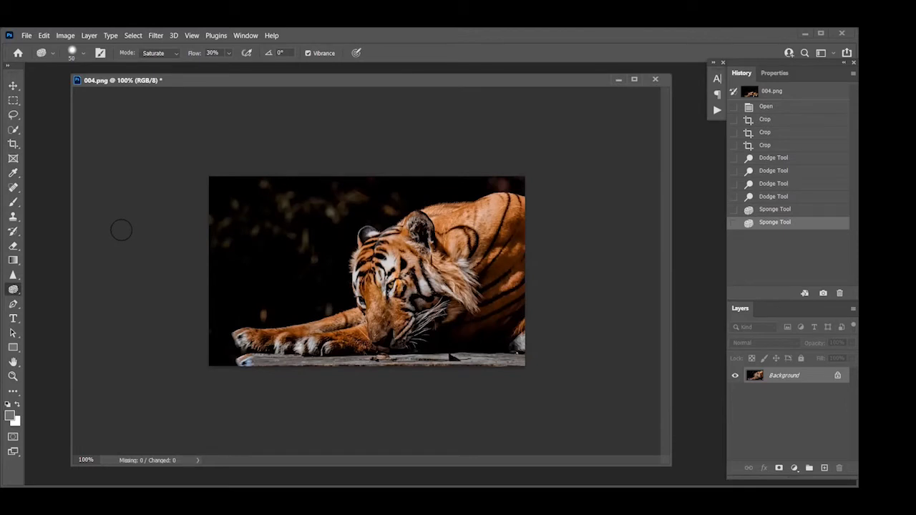
Extend the canvas slightly below the wooden ledge with the Crop tool
{"action": "left_click", "coordinate": [13, 144]}
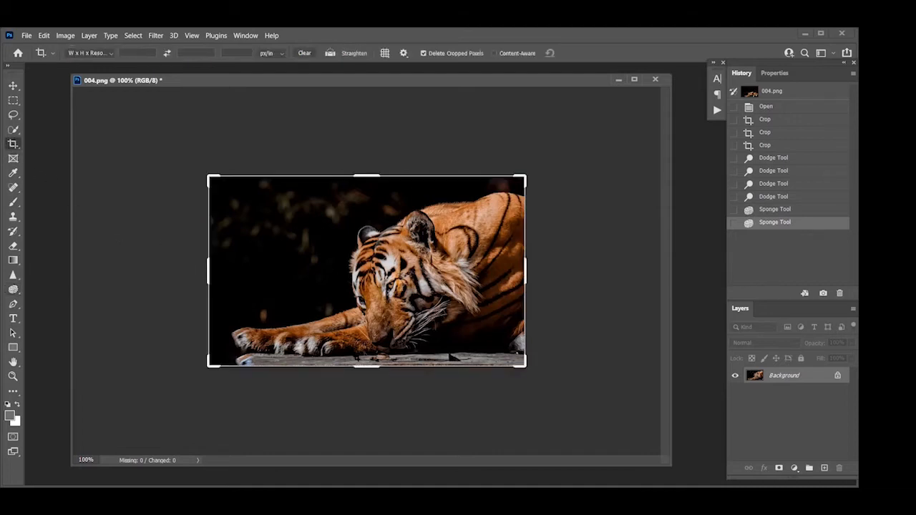
{"action": "left_click_drag", "start_coordinate": [362, 367], "coordinate": [360, 375]}
{"action": "key", "text": "Return"}
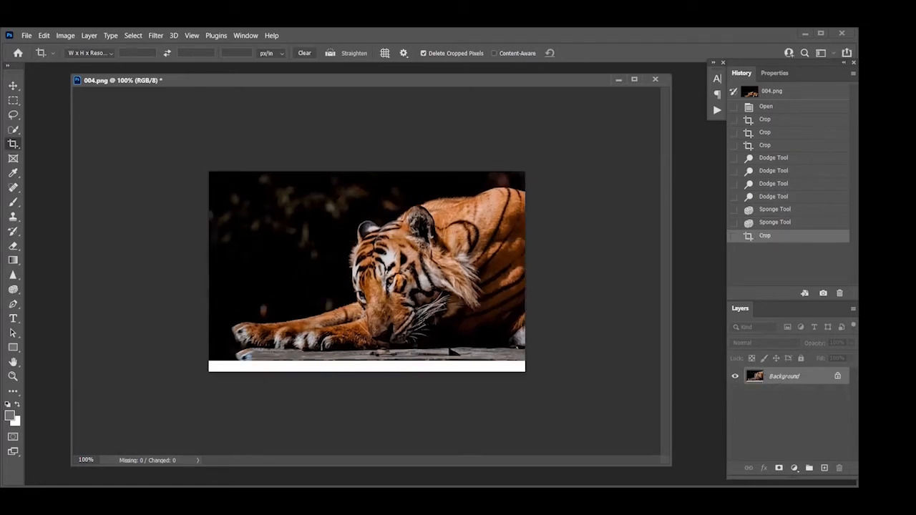
Select the wooden ledge together with the white band below it, stretch it downward with Free Transform to fill the band, and deselect
{"action": "left_click", "coordinate": [13, 100]}
{"action": "left_click_drag", "start_coordinate": [204, 344], "coordinate": [552, 394]}
{"action": "key", "text": "ctrl+t"}
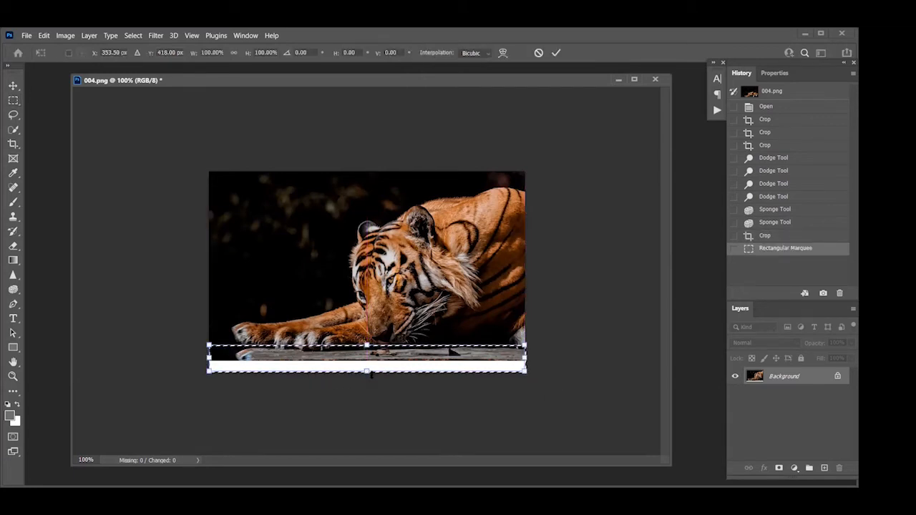
{"action": "left_click_drag", "start_coordinate": [366, 371], "coordinate": [367, 392]}
{"action": "key", "text": "Return"}
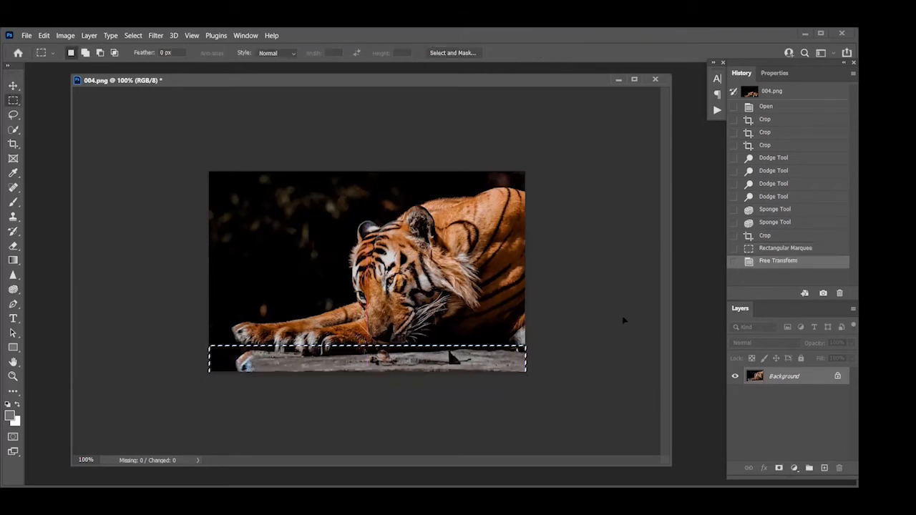
{"action": "key", "text": "ctrl+d"}
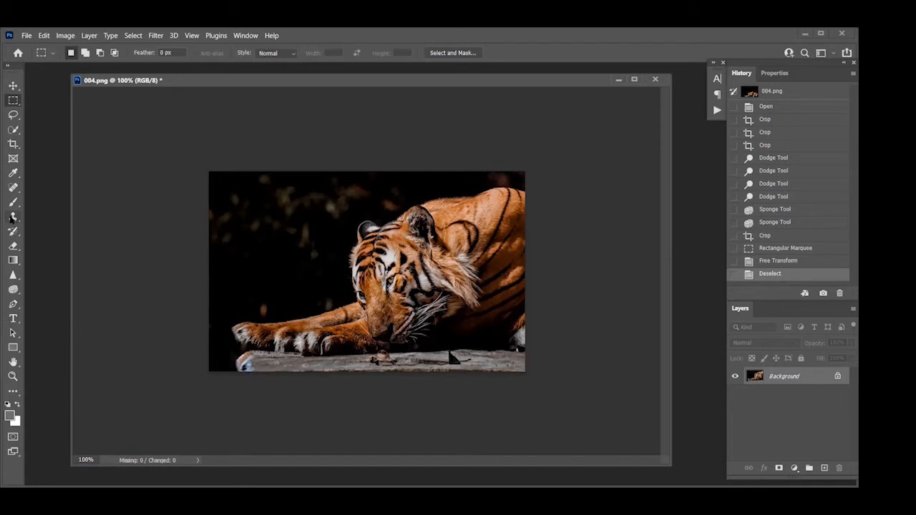
Remove the dark notch and debris from the wooden ledge with the Spot Healing Brush, and clone clean wood over the remaining dark patches
{"action": "left_click", "coordinate": [15, 187]}
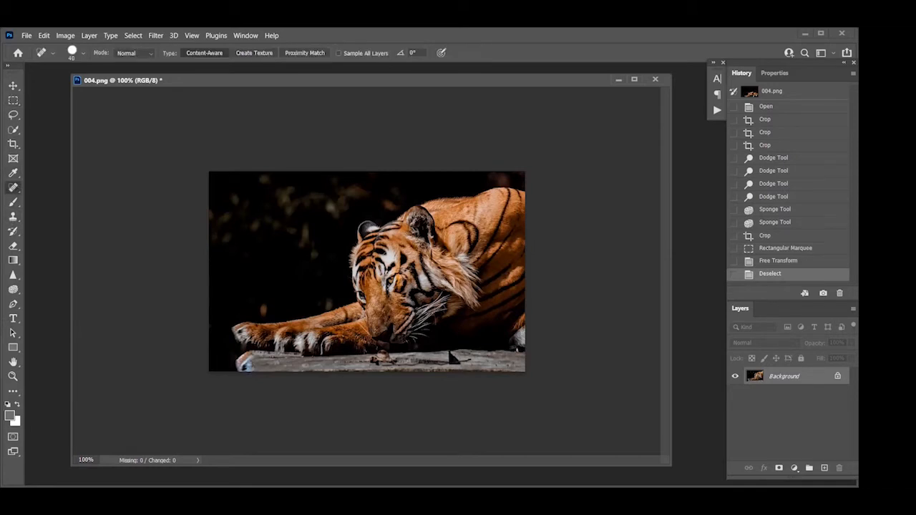
{"action": "left_click", "coordinate": [444, 360]}
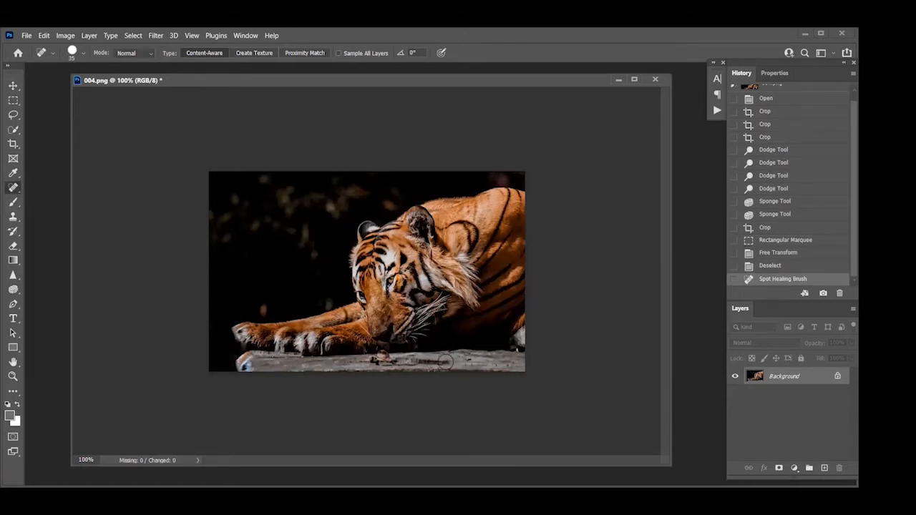
{"action": "left_click_drag", "start_coordinate": [447, 361], "coordinate": [368, 365]}
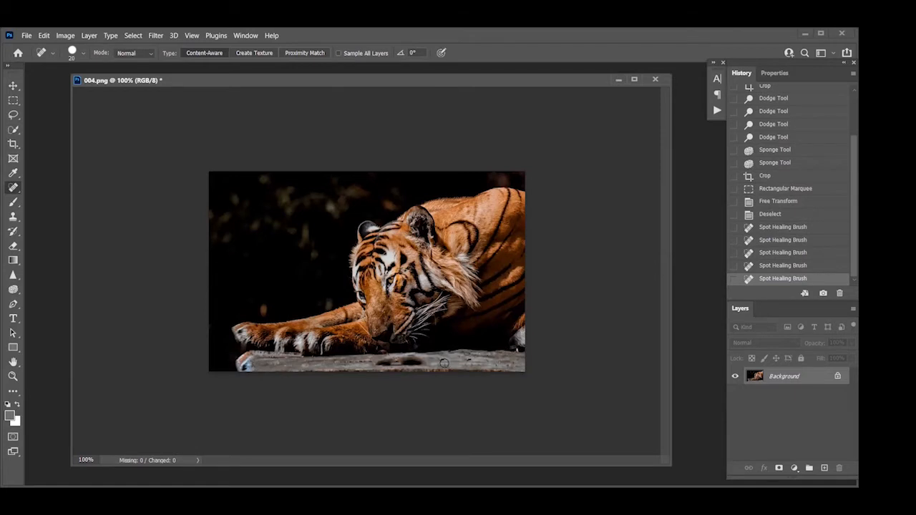
{"action": "left_click", "coordinate": [14, 217]}
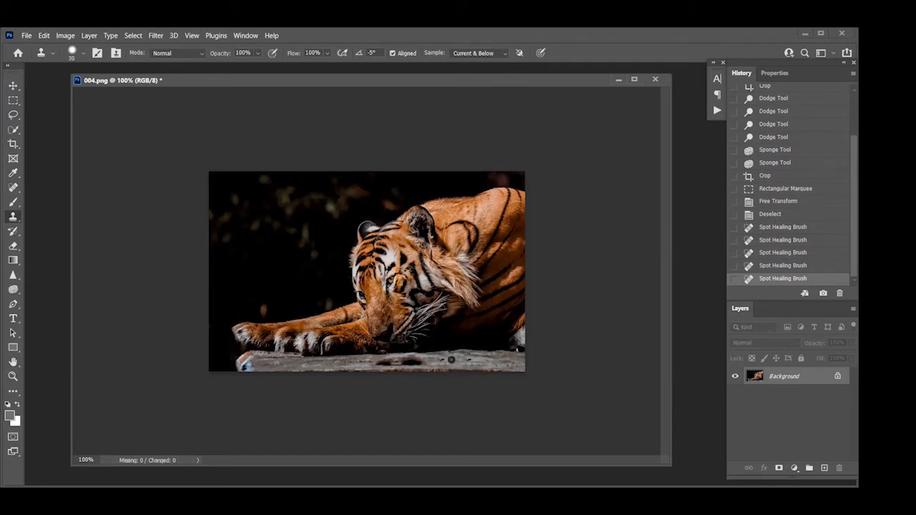
{"action": "left_click_drag", "start_coordinate": [429, 361], "coordinate": [375, 361]}
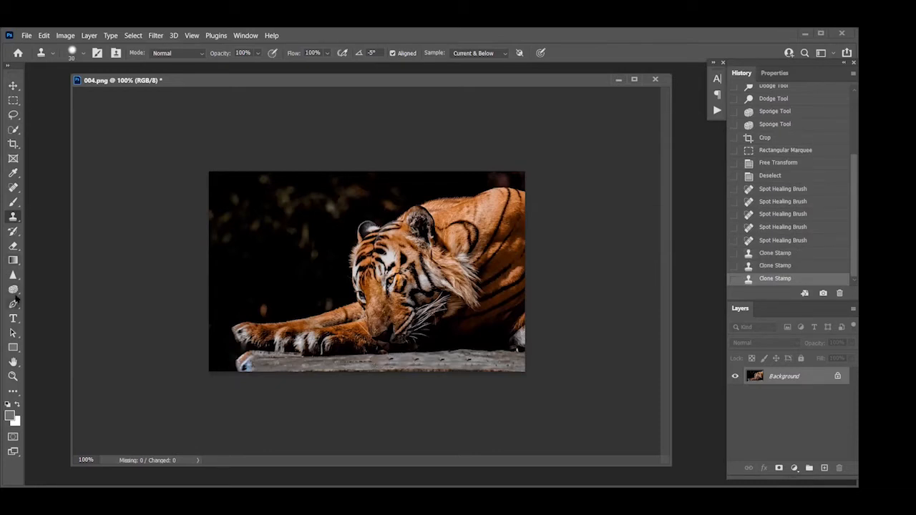
Brighten the tiger's lower shoulder and chest and the adjoining ledge with the Dodge tool set to Midtones, 13% exposure and brush size 80
{"action": "left_click", "coordinate": [14, 291]}
{"action": "right_click", "coordinate": [13, 292]}
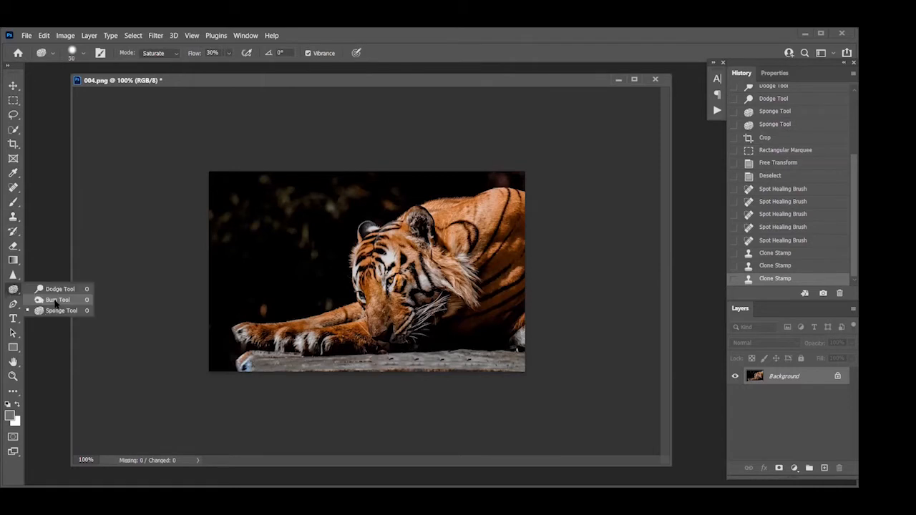
{"action": "left_click", "coordinate": [57, 304]}
{"action": "right_click", "coordinate": [13, 290]}
{"action": "left_click", "coordinate": [49, 290]}
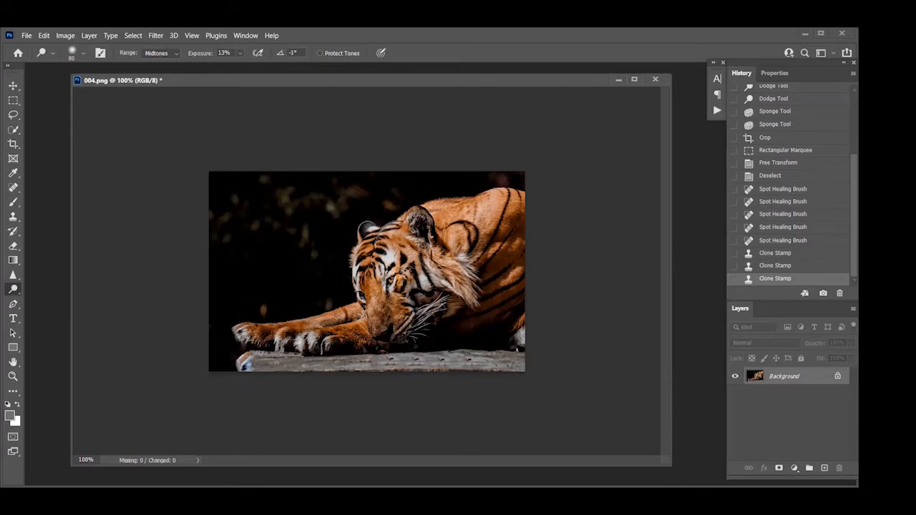
{"action": "left_click_drag", "start_coordinate": [524, 309], "coordinate": [528, 315]}
{"action": "left_click_drag", "start_coordinate": [444, 356], "coordinate": [430, 355]}
{"action": "mouse_move", "coordinate": [507, 299]}
{"action": "left_mouse_down"}
{"action": "mouse_move", "coordinate": [437, 356]}
{"action": "mouse_move", "coordinate": [455, 357]}
{"action": "left_mouse_up"}
{"action": "left_click", "coordinate": [468, 331]}
{"action": "left_click", "coordinate": [468, 331]}
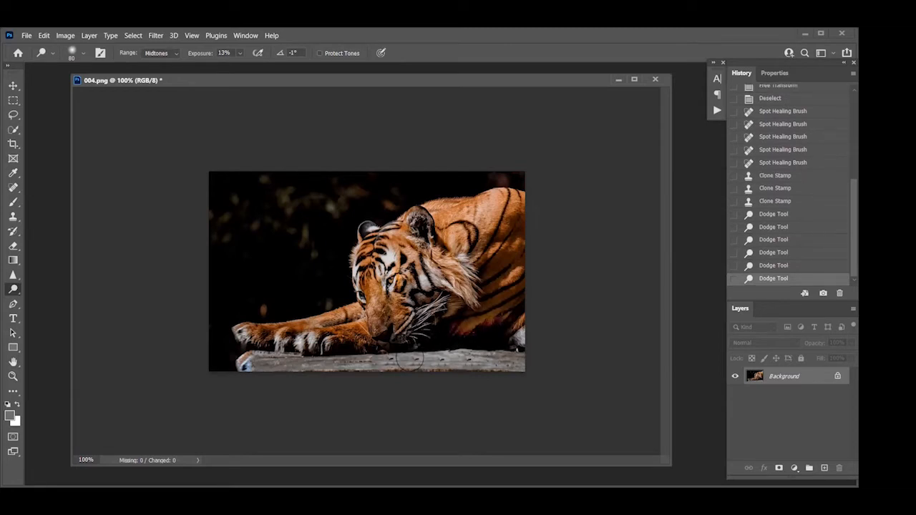
Brighten the tiger's foreleg under the chin with three more Dodge tool strokes at Midtones and 13% exposure
{"action": "left_click", "coordinate": [349, 345]}
{"action": "left_click", "coordinate": [349, 345]}
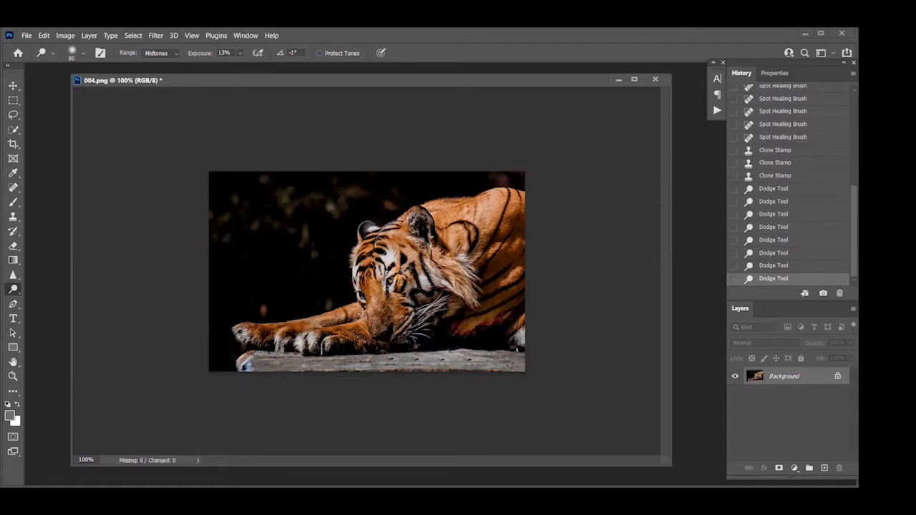
{"action": "left_click", "coordinate": [369, 338]}
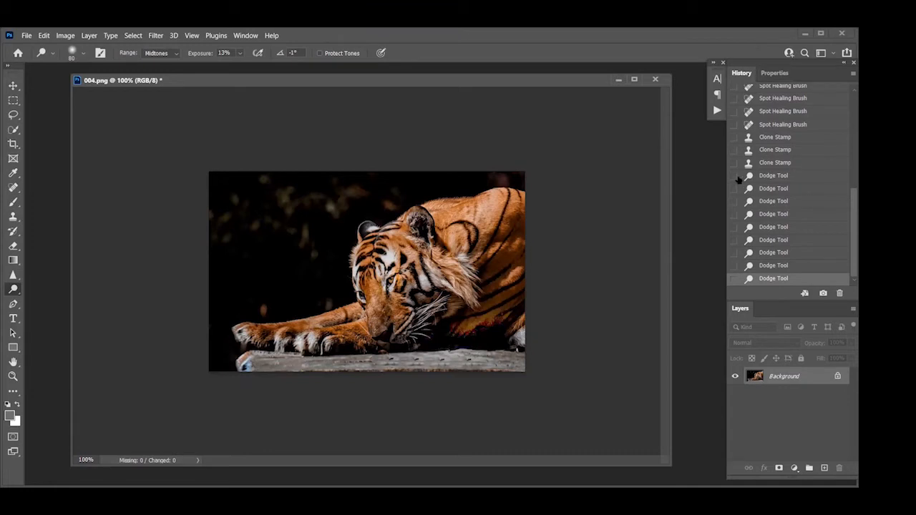
Compare the last Clone Stamp history state with the latest Dodge Tool state
{"action": "scroll", "coordinate": [802, 201], "scroll_direction": "up", "scroll_amount": 3}
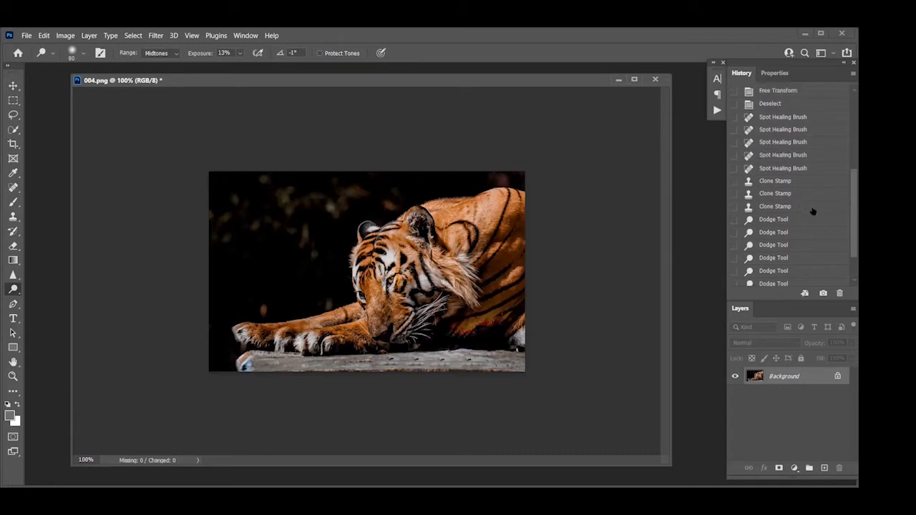
{"action": "left_click", "coordinate": [773, 206]}
{"action": "scroll", "coordinate": [772, 257], "scroll_direction": "down", "scroll_amount": 3}
{"action": "left_click", "coordinate": [762, 279]}
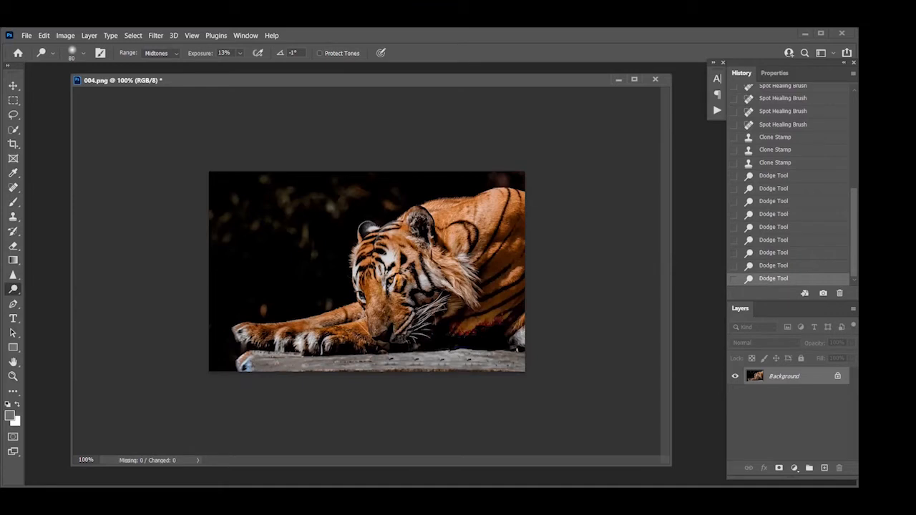
Review the tiger at the Deselect history state, the Crop state and the last Sponge Tool state
{"action": "scroll", "coordinate": [786, 136], "scroll_direction": "up", "scroll_amount": 3}
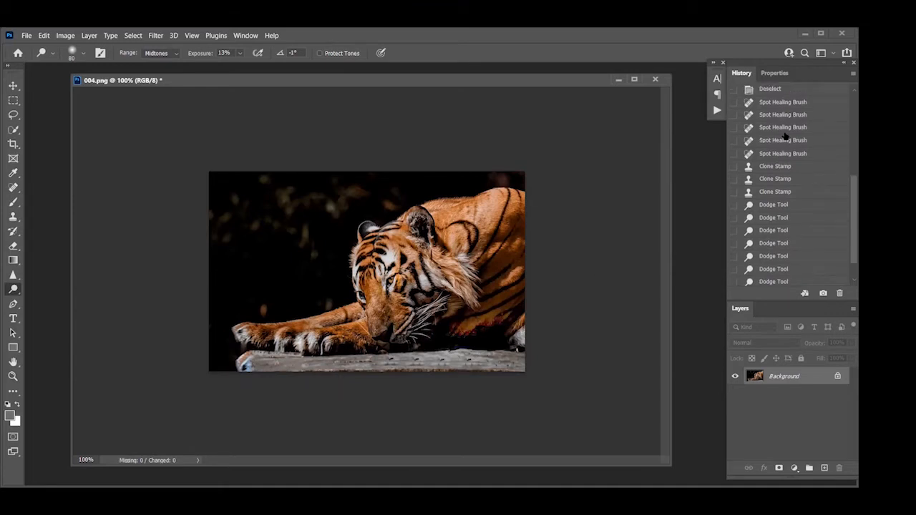
{"action": "left_click", "coordinate": [773, 119]}
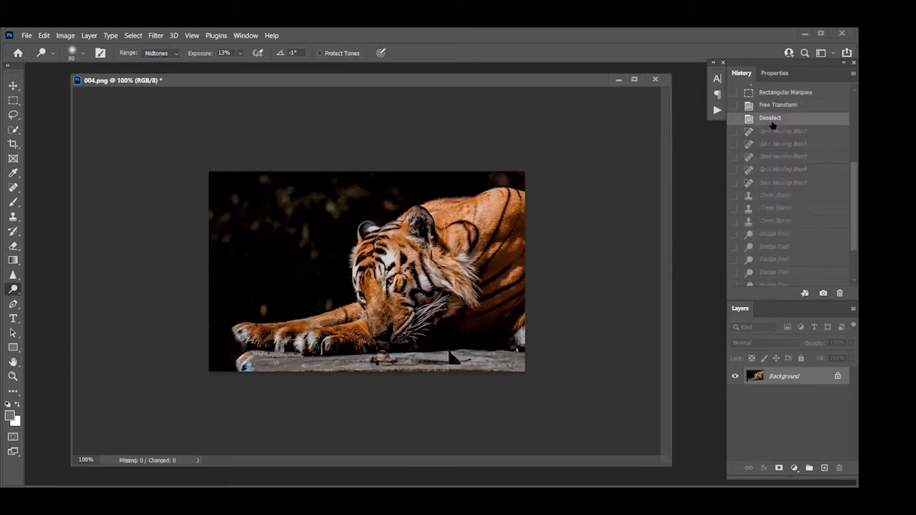
{"action": "scroll", "coordinate": [776, 118], "scroll_direction": "up", "scroll_amount": 3}
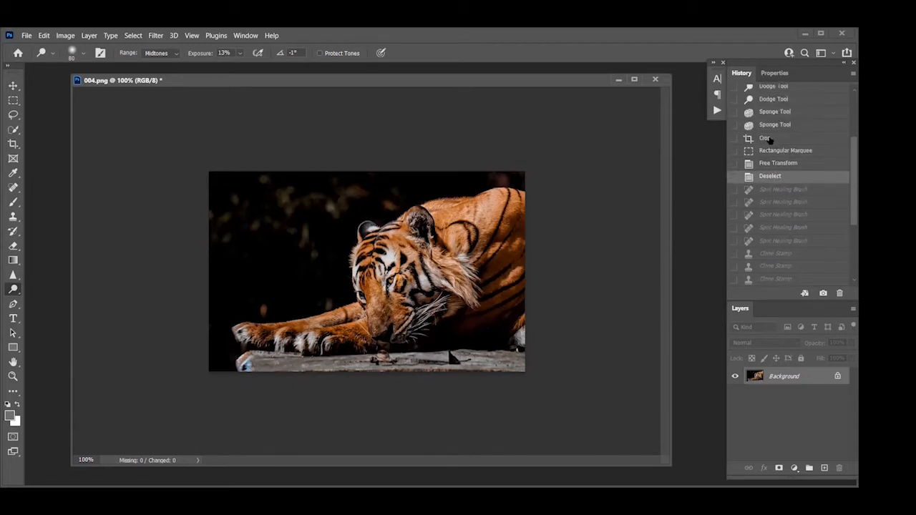
{"action": "left_click", "coordinate": [767, 139]}
{"action": "left_click", "coordinate": [774, 125]}
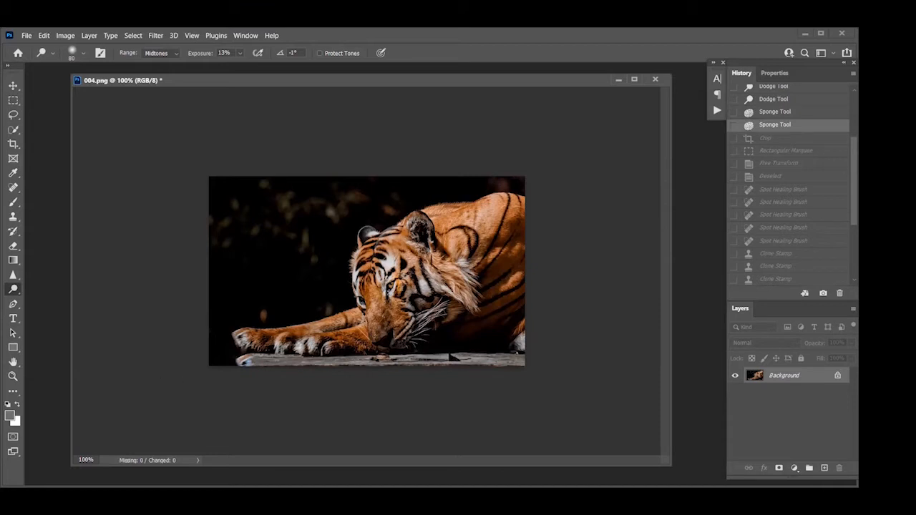
{"action": "scroll", "coordinate": [846, 168], "scroll_direction": "down", "scroll_amount": 3}
{"action": "scroll", "coordinate": [846, 168], "scroll_direction": "down", "scroll_amount": 3}
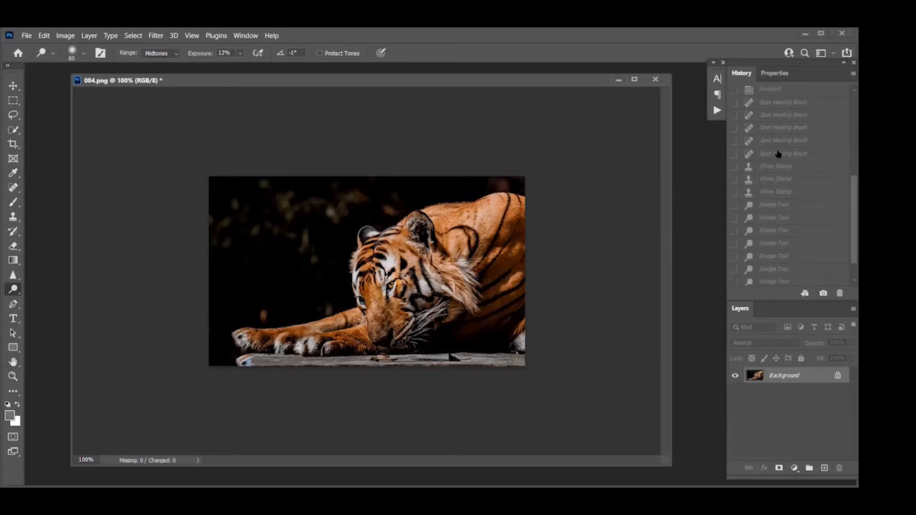
Return to the last Clone Stamp state and darken the ledge's left end with the Burn tool at Midtones, 23% exposure and size 125
{"action": "left_click", "coordinate": [767, 192]}
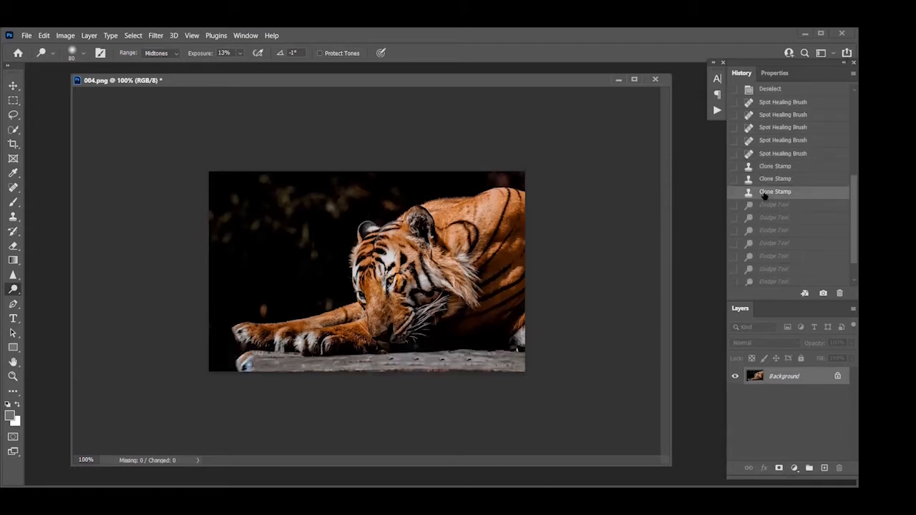
{"action": "right_click", "coordinate": [13, 289]}
{"action": "left_click", "coordinate": [54, 300]}
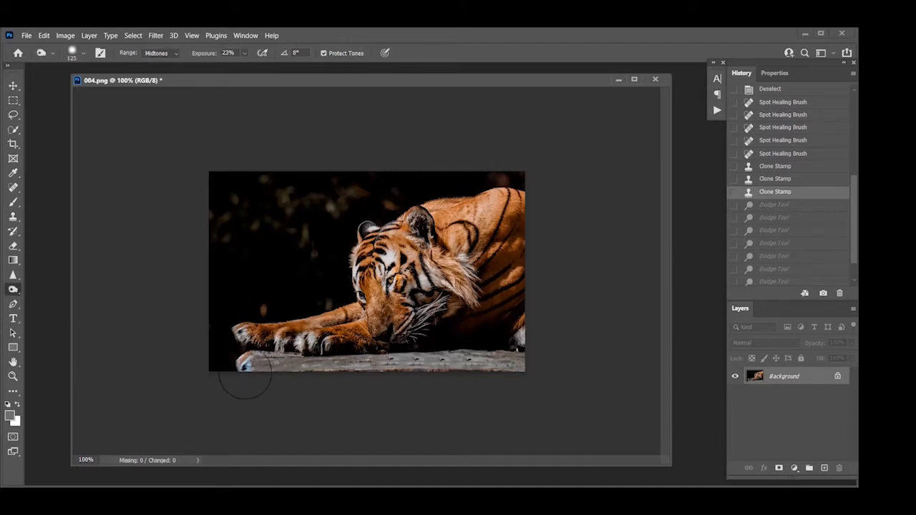
{"action": "mouse_move", "coordinate": [253, 371]}
{"action": "left_mouse_down"}
{"action": "mouse_move", "coordinate": [544, 360]}
{"action": "mouse_move", "coordinate": [344, 386]}
{"action": "mouse_move", "coordinate": [216, 388]}
{"action": "mouse_move", "coordinate": [560, 351]}
{"action": "mouse_move", "coordinate": [580, 365]}
{"action": "mouse_move", "coordinate": [217, 337]}
{"action": "mouse_move", "coordinate": [519, 353]}
{"action": "mouse_move", "coordinate": [530, 371]}
{"action": "mouse_move", "coordinate": [136, 358]}
{"action": "left_mouse_up"}
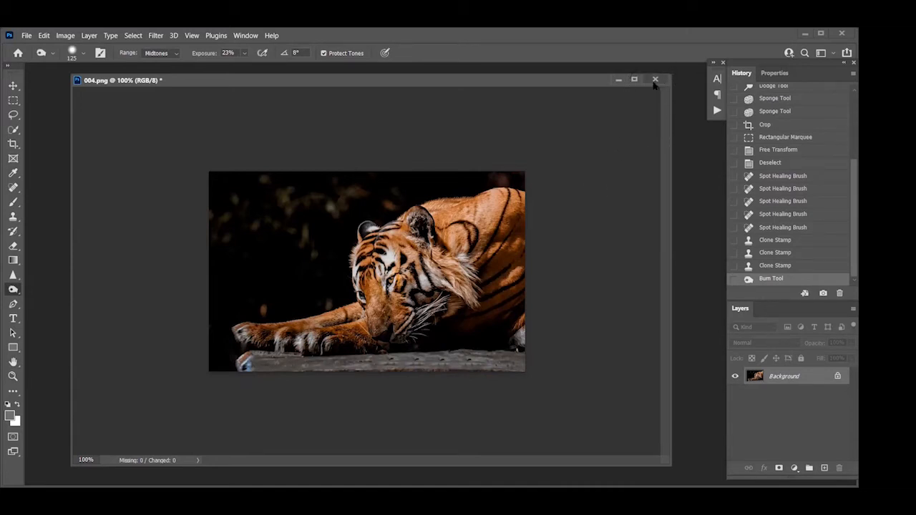
Close the tiger image and move the 003.png horse image window towards the middle of the workspace
{"action": "key", "text": "ctrl+w"}
{"action": "left_click", "coordinate": [446, 213]}
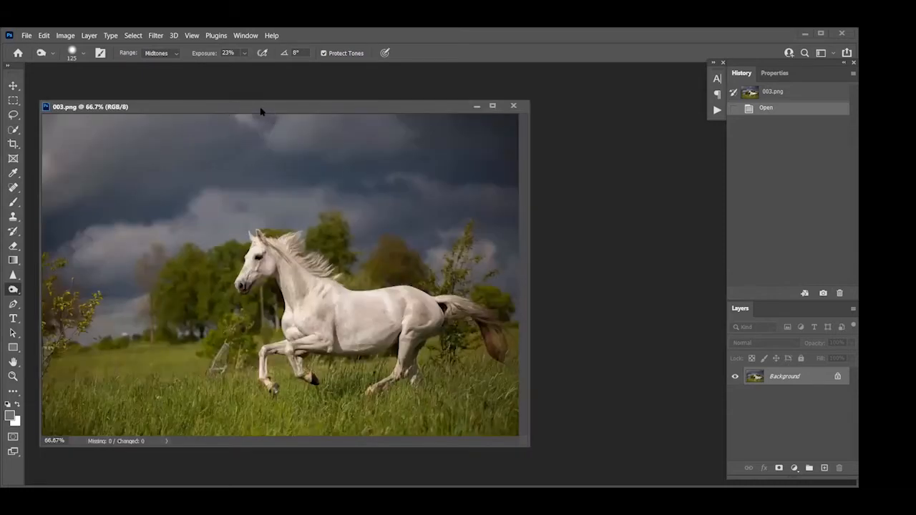
{"action": "mouse_move", "coordinate": [265, 109]}
{"action": "left_mouse_down"}
{"action": "mouse_move", "coordinate": [306, 108]}
{"action": "mouse_move", "coordinate": [321, 94]}
{"action": "mouse_move", "coordinate": [359, 89]}
{"action": "left_mouse_up"}
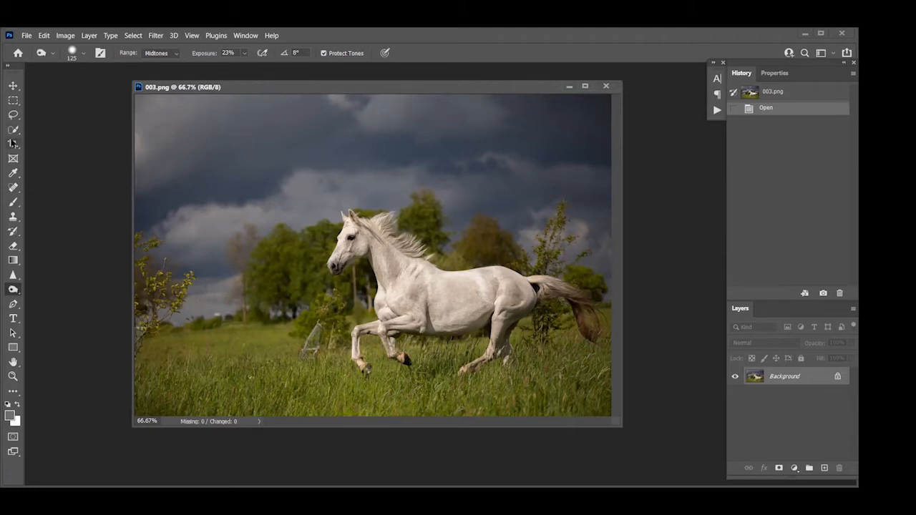
Crop the horse photo tighter around the horse, trimming the left side, much of the sky and some of the grass
{"action": "key", "text": "c"}
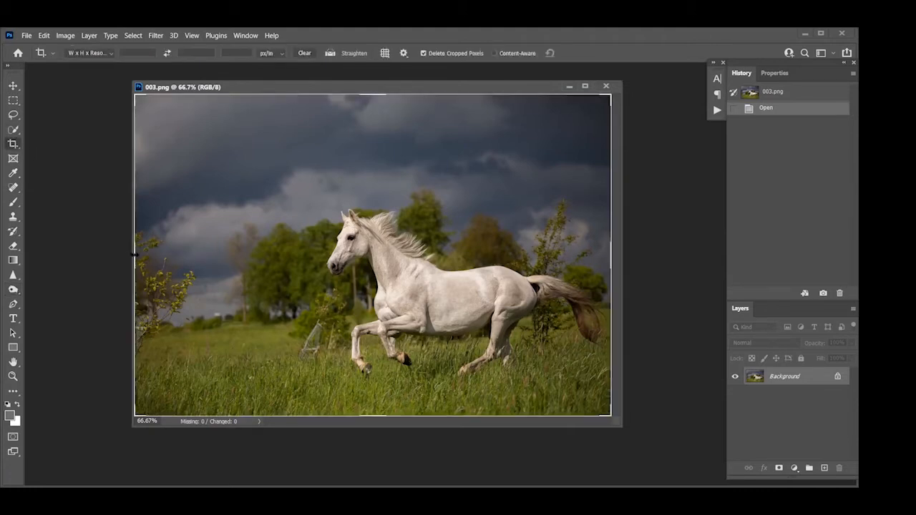
{"action": "left_click", "coordinate": [137, 252]}
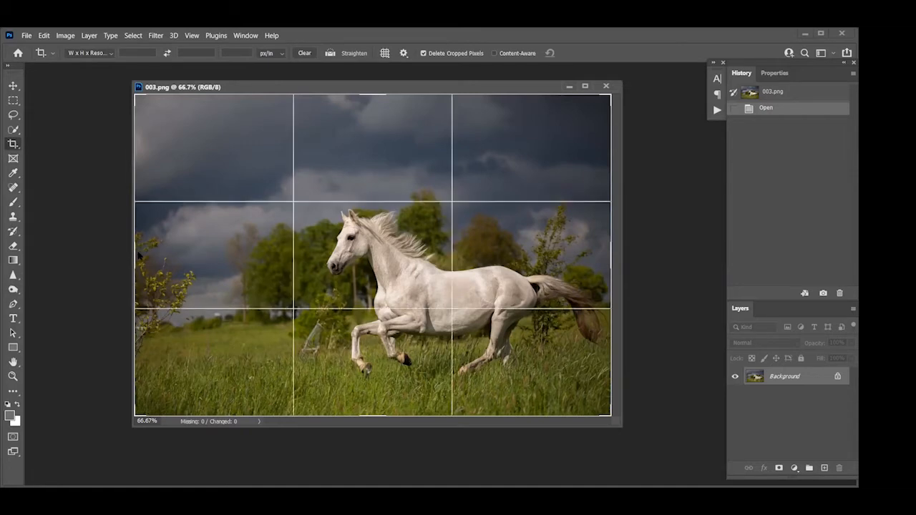
{"action": "left_click_drag", "start_coordinate": [139, 255], "coordinate": [189, 250]}
{"action": "left_click_drag", "start_coordinate": [368, 96], "coordinate": [384, 126]}
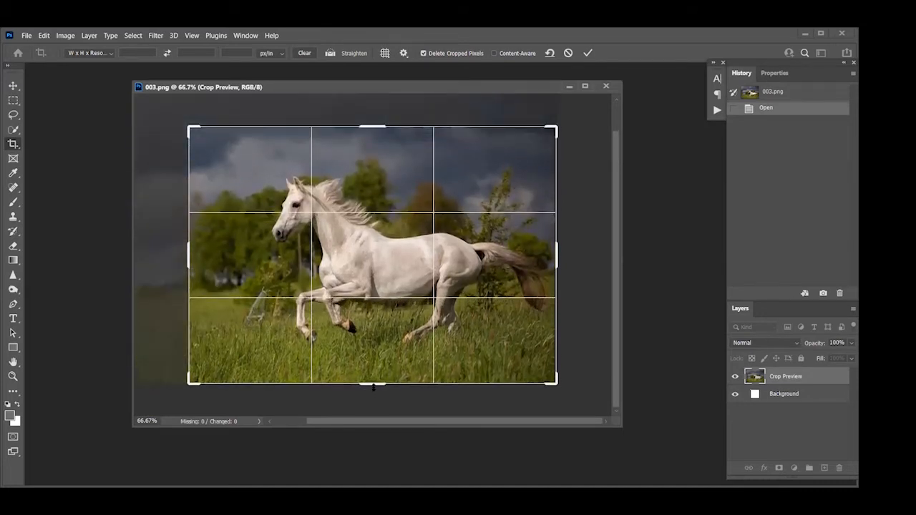
{"action": "left_click_drag", "start_coordinate": [373, 385], "coordinate": [374, 375]}
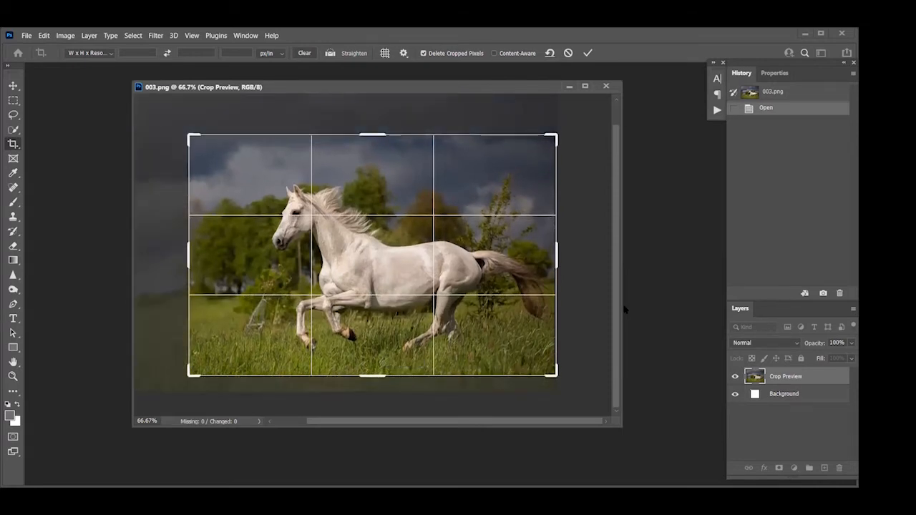
{"action": "key", "text": "Return"}
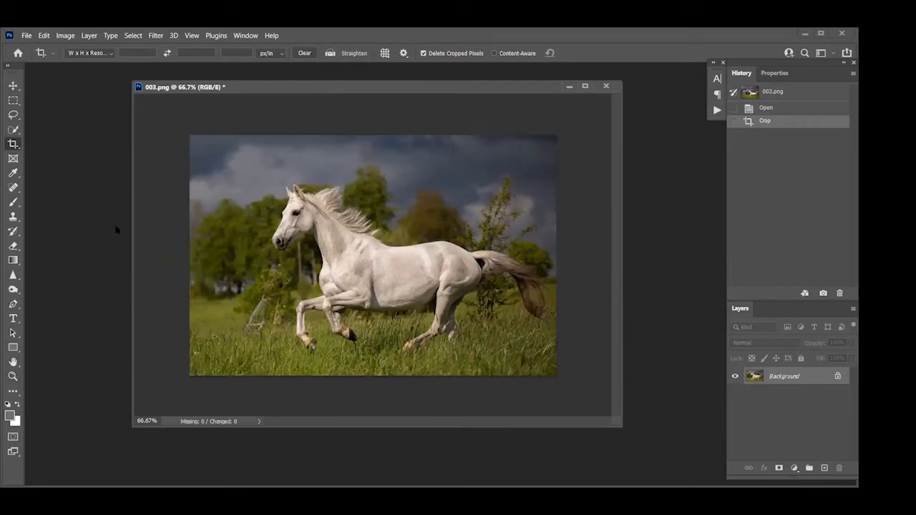
Flip the horse photo's canvas horizontally
{"action": "left_click", "coordinate": [63, 35]}
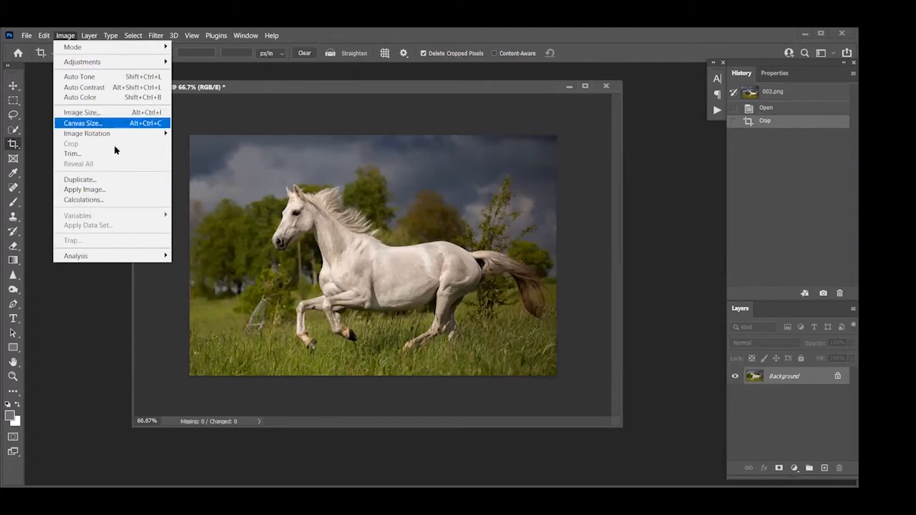
{"action": "mouse_move", "coordinate": [111, 135]}
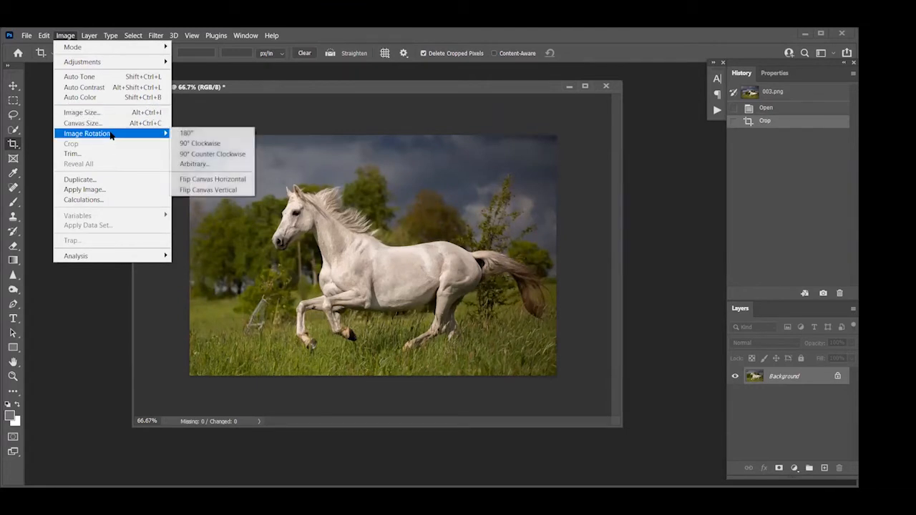
{"action": "left_click", "coordinate": [215, 179]}
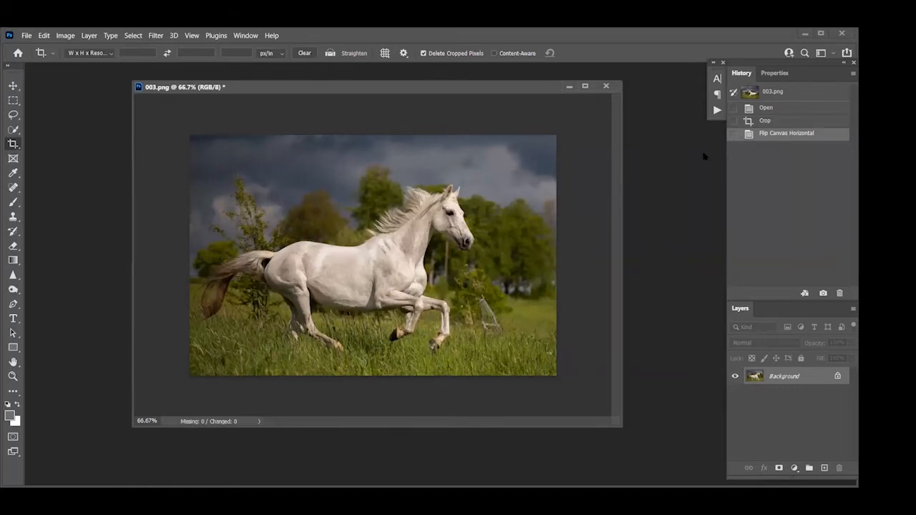
Compare the cropped, original and flipped history states of the horse photo, and return to the Crop state
{"action": "left_click", "coordinate": [761, 122]}
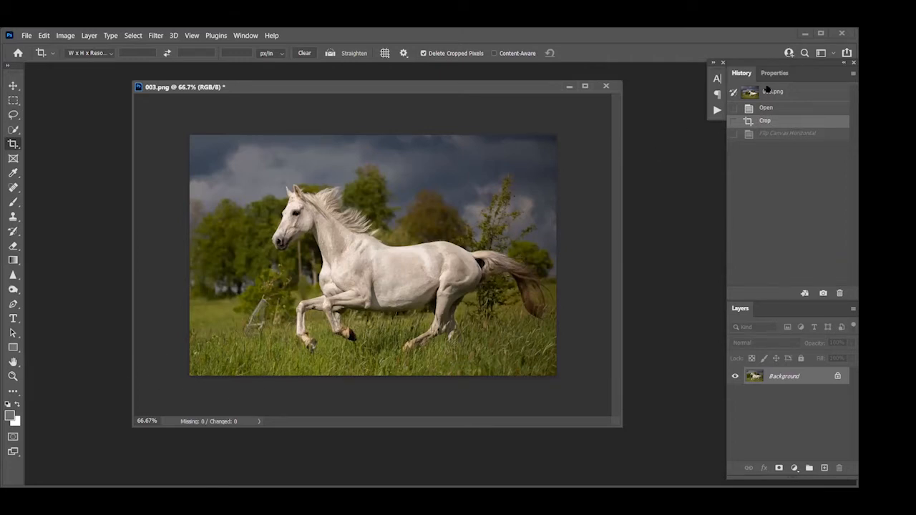
{"action": "left_click", "coordinate": [773, 108]}
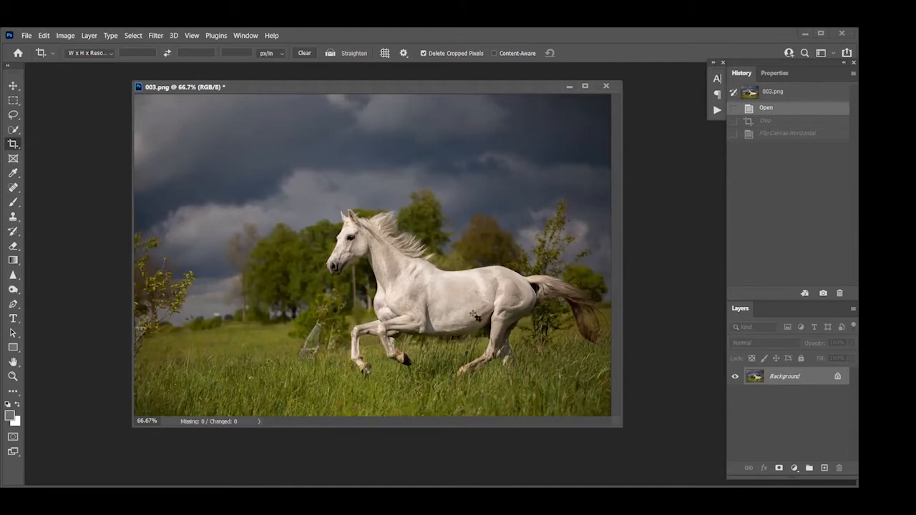
{"action": "left_click", "coordinate": [788, 135]}
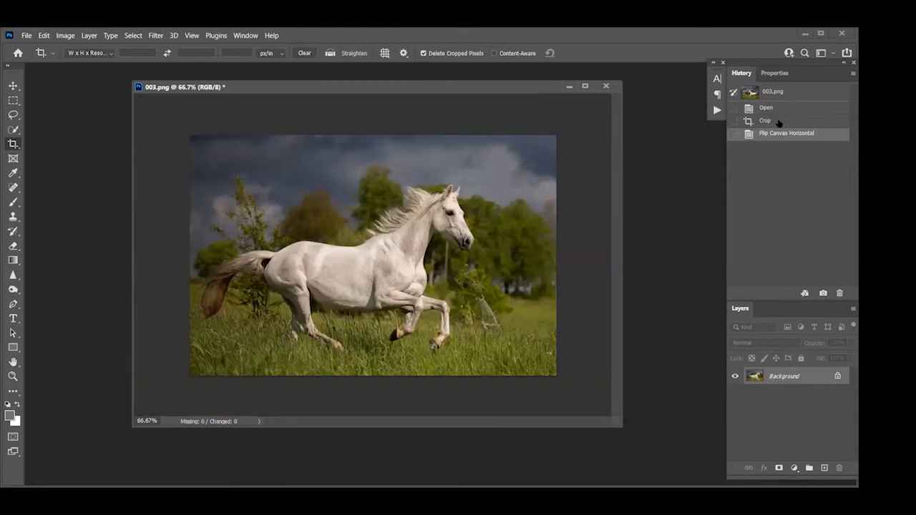
{"action": "left_click", "coordinate": [772, 122]}
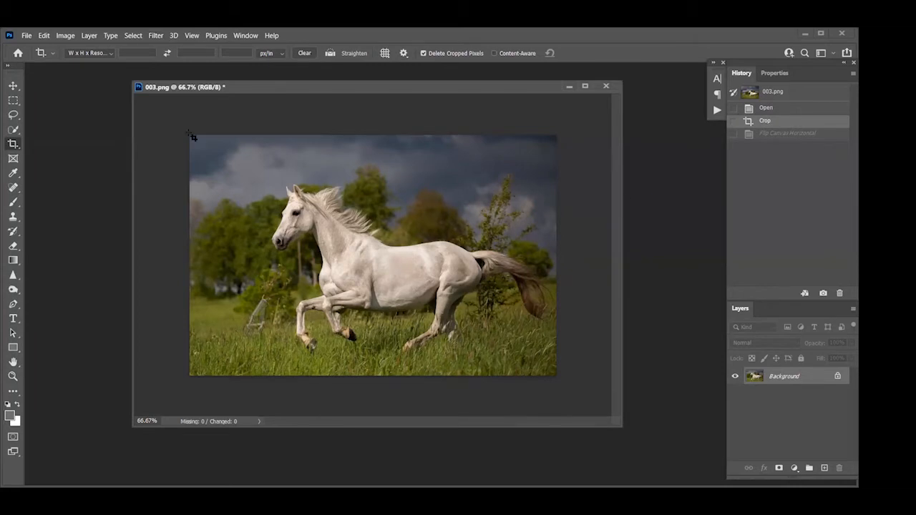
Select the sky behind the horse with the automatic Sky selection
{"action": "left_click", "coordinate": [153, 37]}
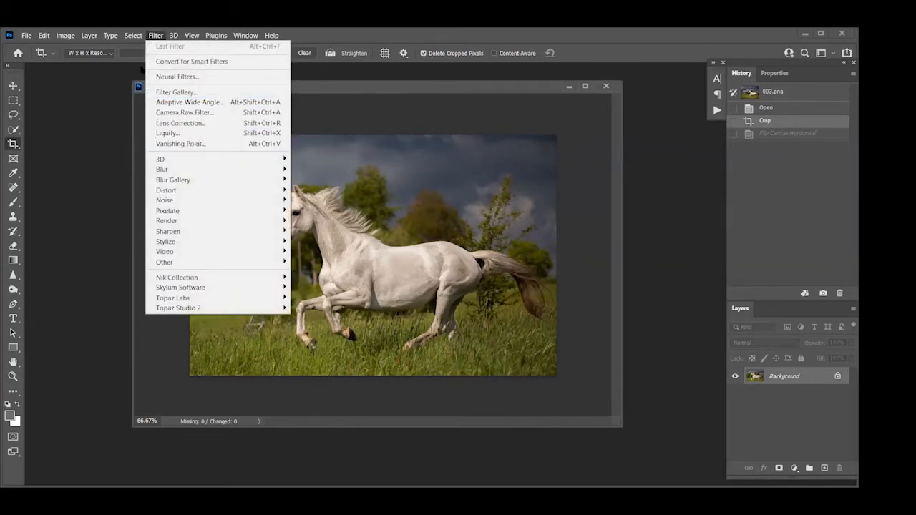
{"action": "mouse_move", "coordinate": [134, 37]}
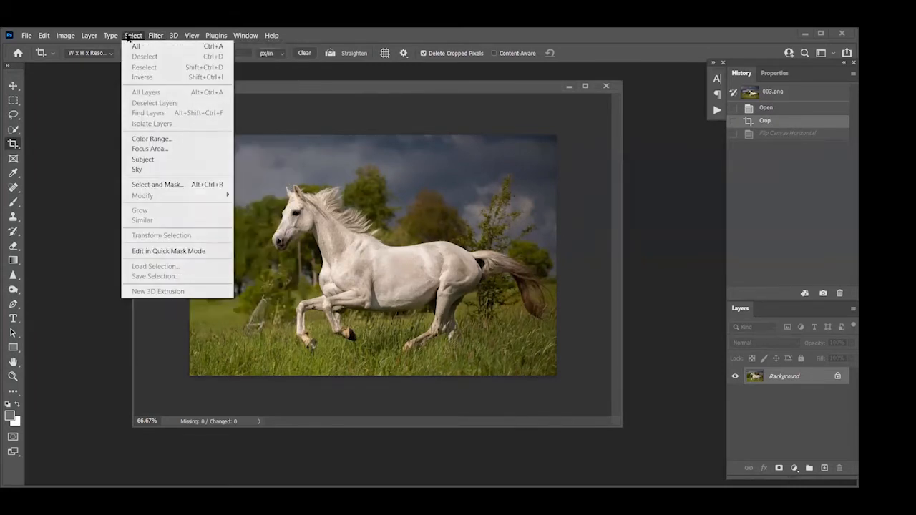
{"action": "left_click", "coordinate": [139, 171]}
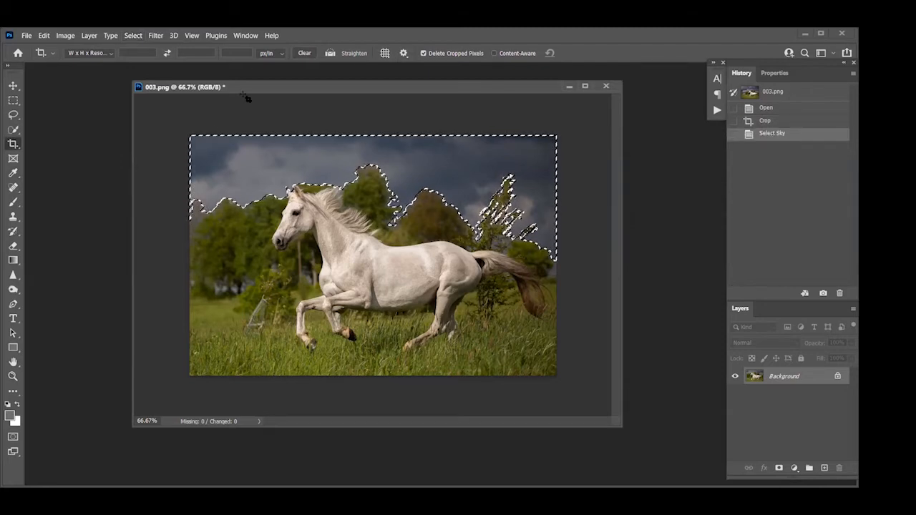
Apply the Camera Raw Filter to the selected sky with Dehaze at +45 and raised Whites, and deselect
{"action": "left_click", "coordinate": [156, 35]}
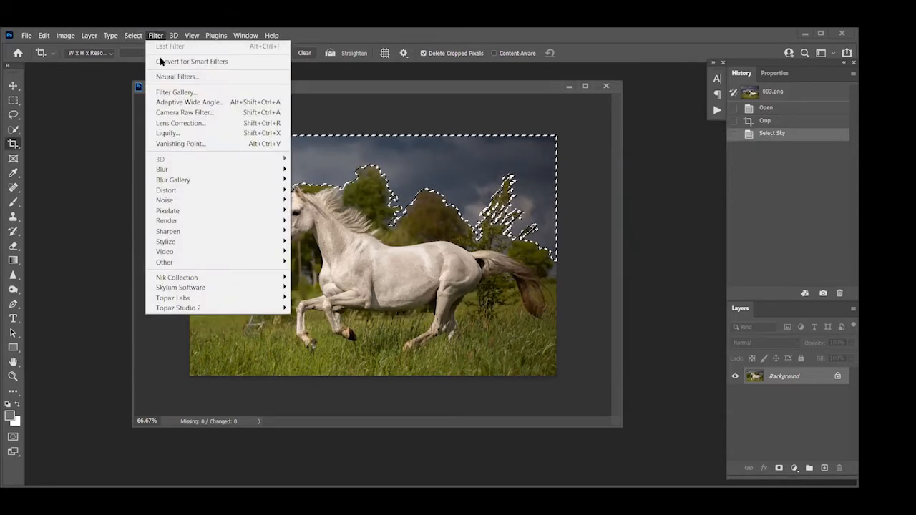
{"action": "left_click", "coordinate": [164, 114]}
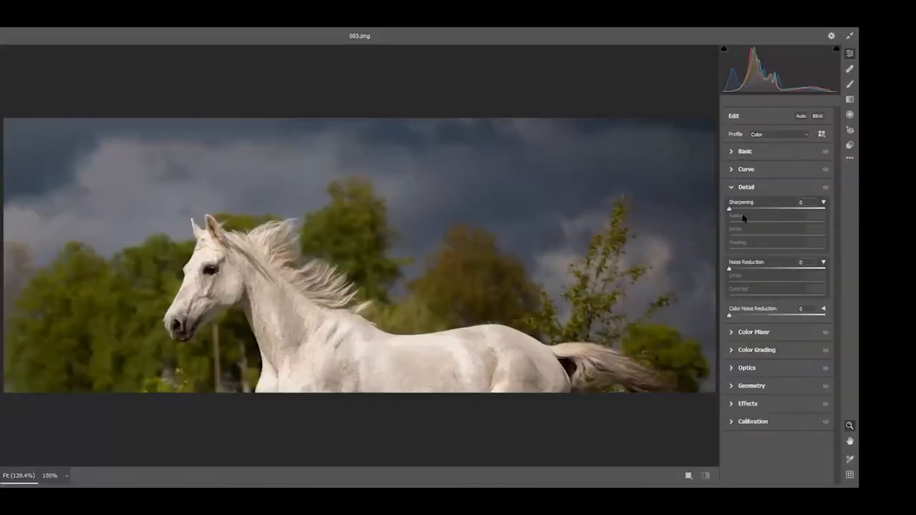
{"action": "left_click", "coordinate": [727, 152]}
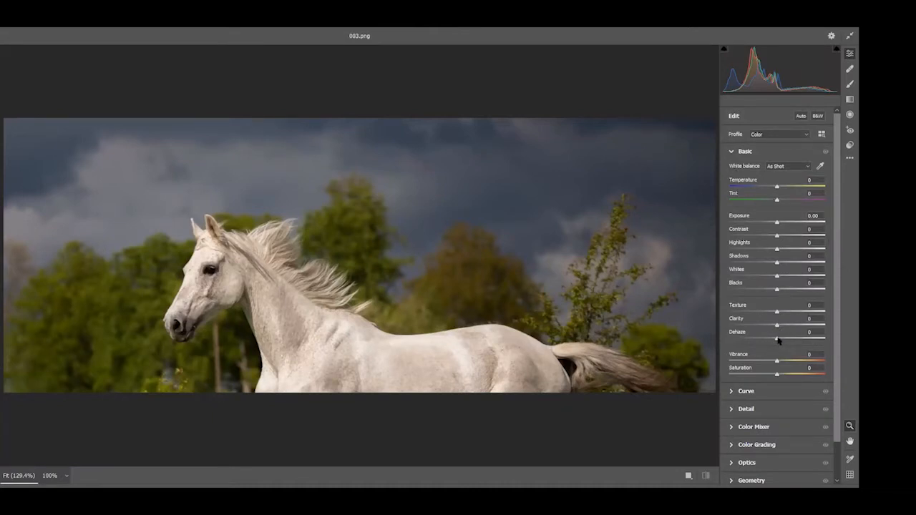
{"action": "left_click_drag", "start_coordinate": [780, 340], "coordinate": [800, 333]}
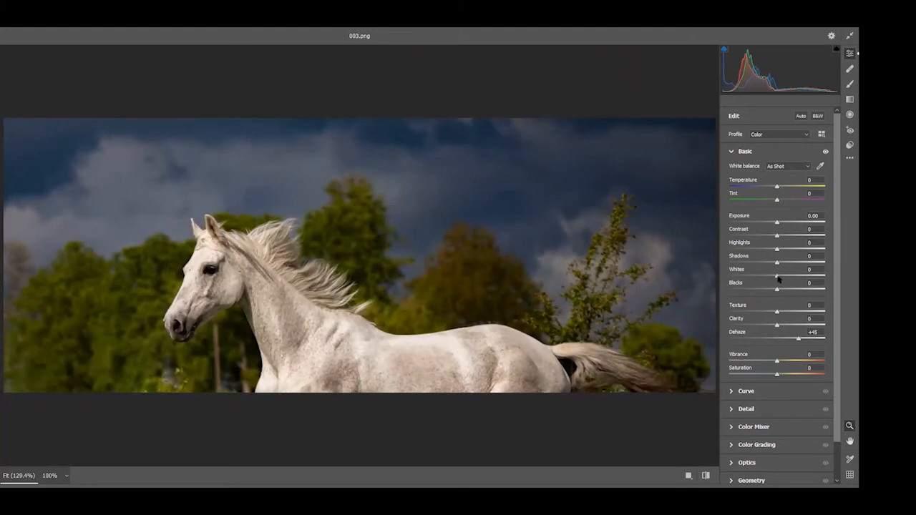
{"action": "left_click_drag", "start_coordinate": [776, 277], "coordinate": [798, 245]}
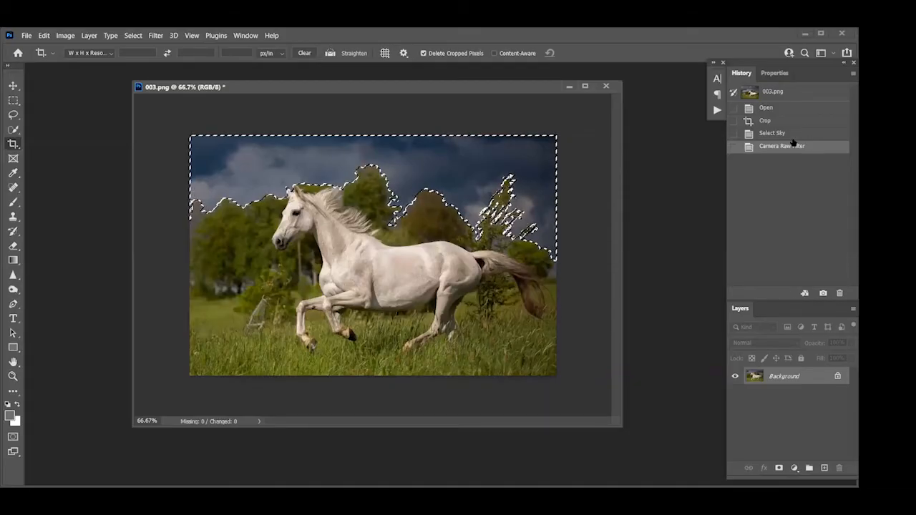
{"action": "key", "text": "ctrl+d"}
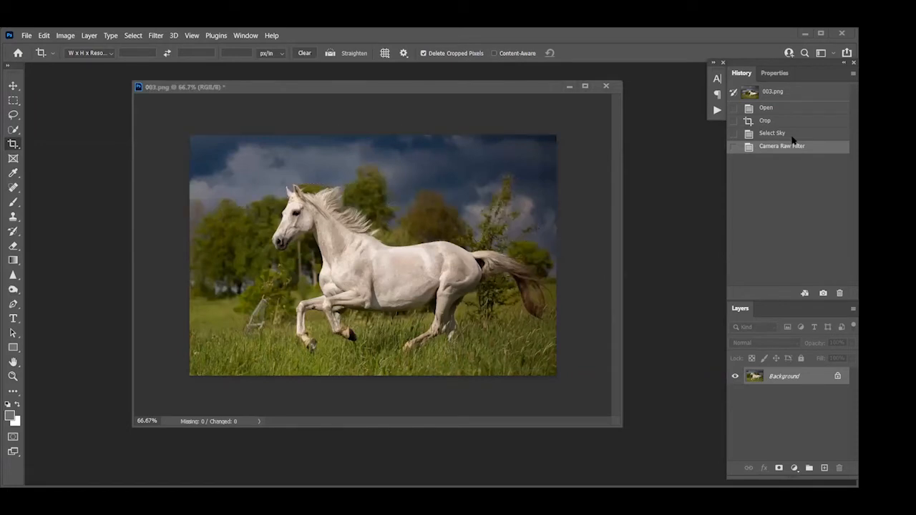
Restore the sky selection from history and try higher Vibrance and Saturation on it with the Camera Raw Filter
{"action": "left_click", "coordinate": [661, 118]}
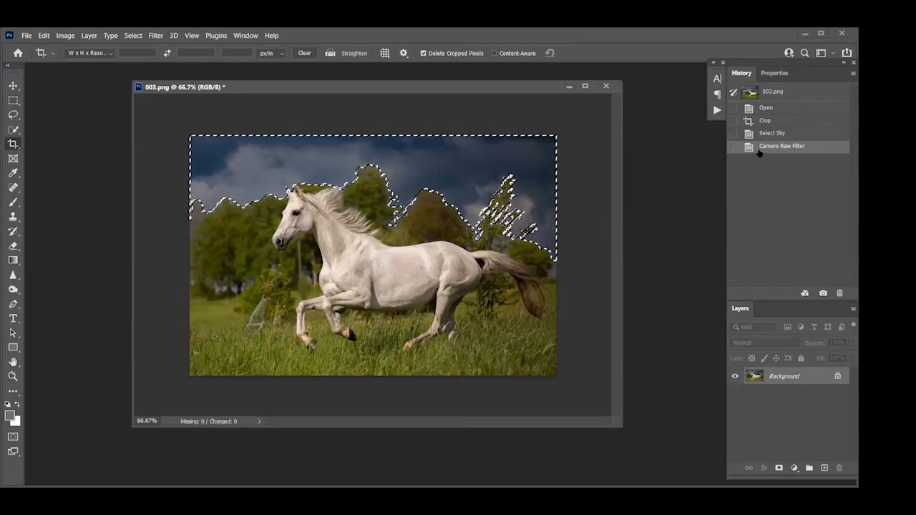
{"action": "key", "text": "ctrl+d"}
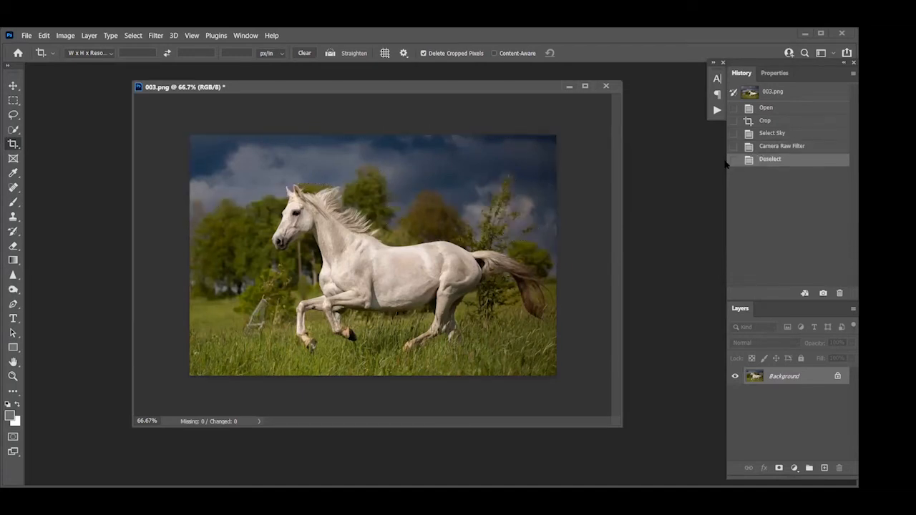
{"action": "left_click", "coordinate": [773, 148]}
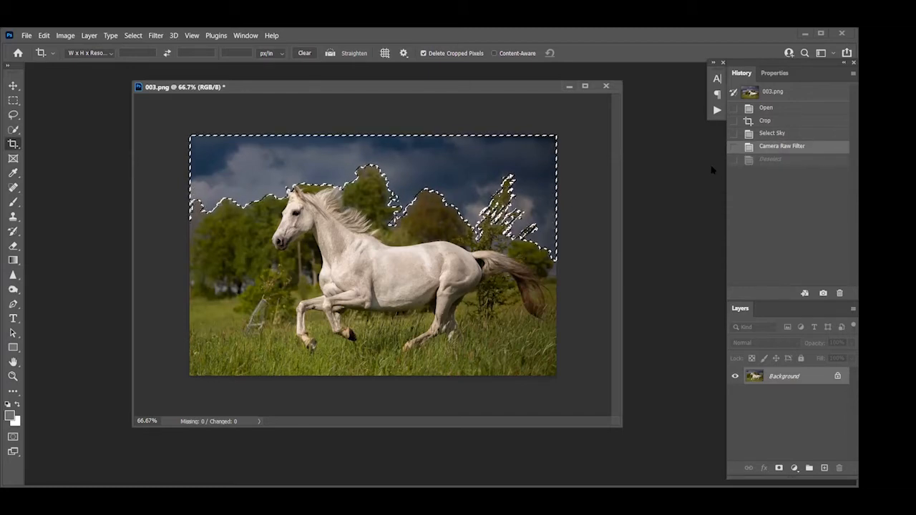
{"action": "left_click", "coordinate": [156, 36]}
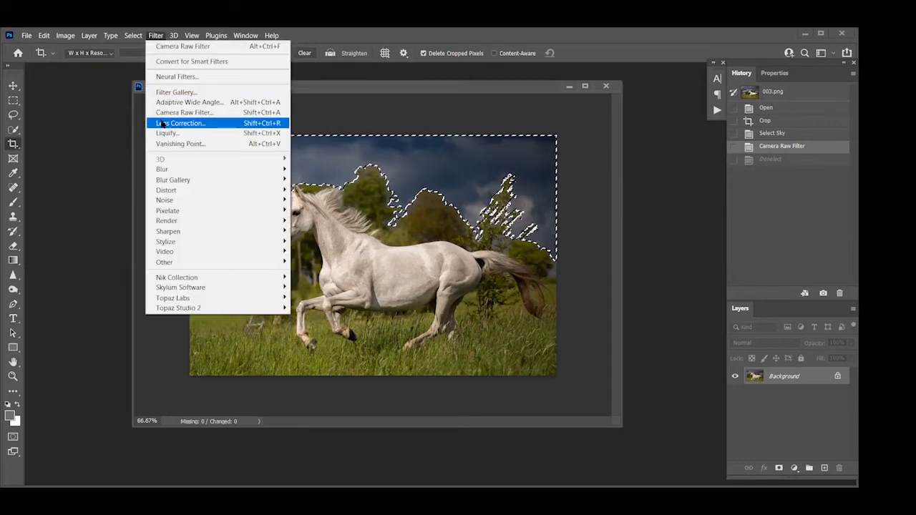
{"action": "left_click", "coordinate": [164, 113]}
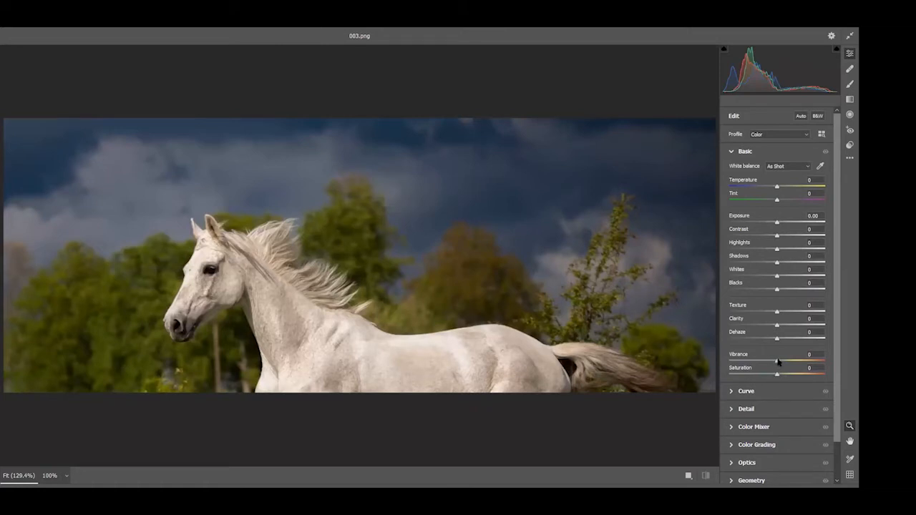
{"action": "left_click_drag", "start_coordinate": [778, 362], "coordinate": [780, 364]}
{"action": "left_click_drag", "start_coordinate": [787, 364], "coordinate": [787, 363]}
{"action": "left_click_drag", "start_coordinate": [778, 377], "coordinate": [789, 378]}
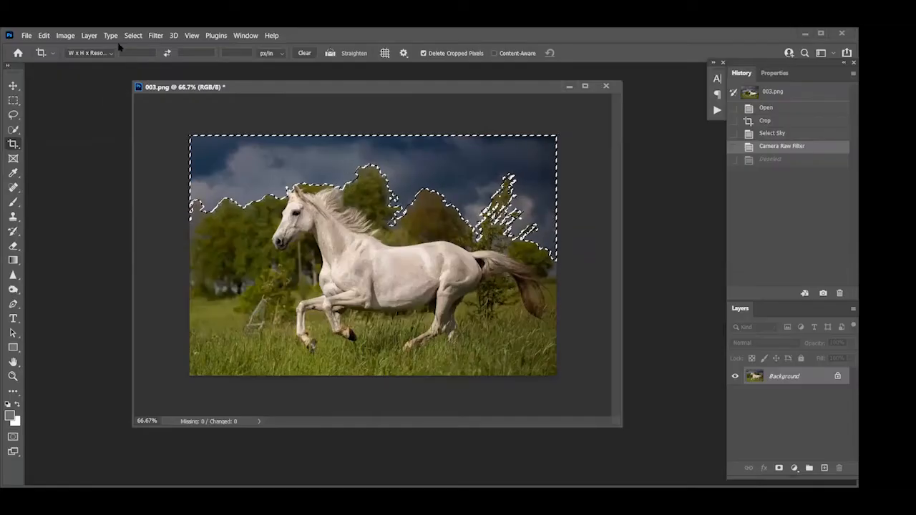
Deselect the sky
{"action": "left_click", "coordinate": [134, 35]}
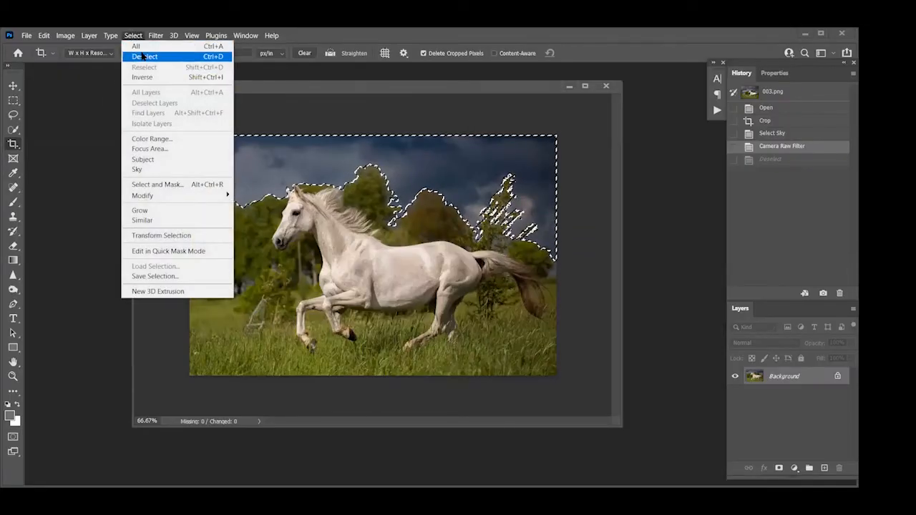
{"action": "left_click", "coordinate": [144, 57]}
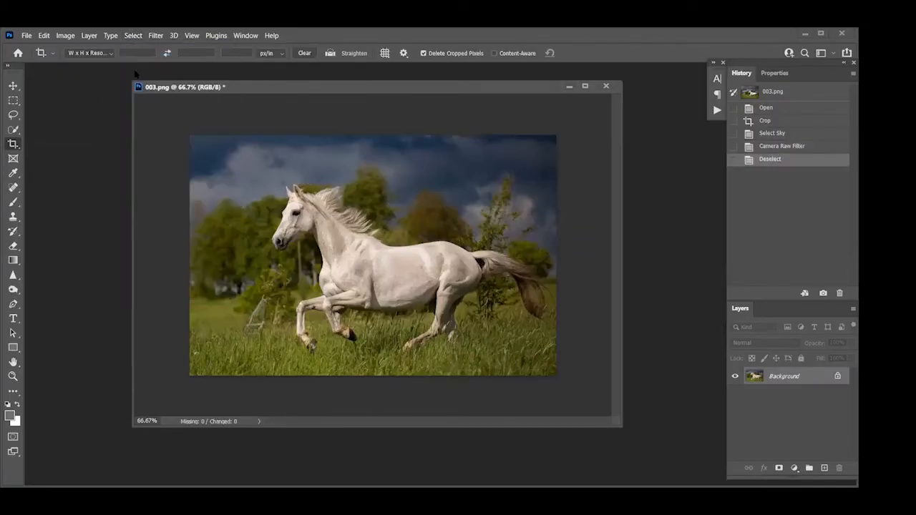
Try Vibrance at +32 and Saturation at +25 on the whole horse photo in the Camera Raw Filter, and discard the changes
{"action": "left_click", "coordinate": [161, 38]}
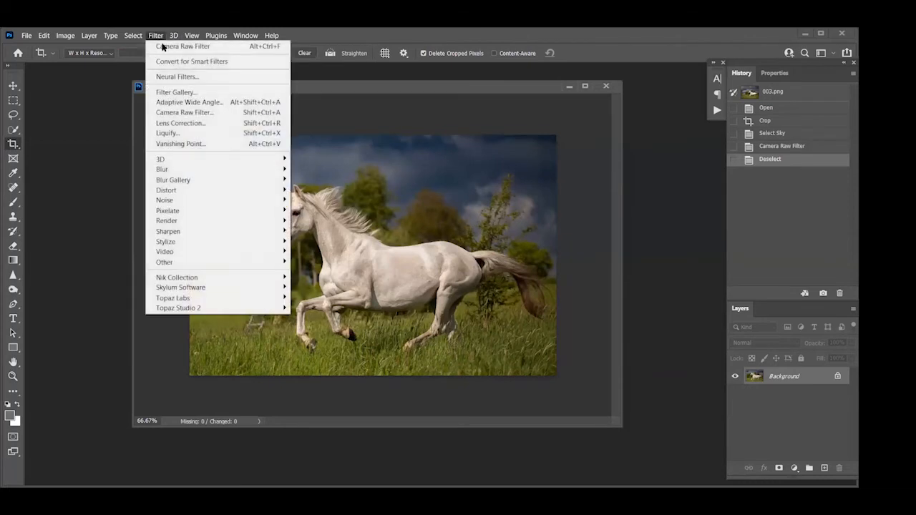
{"action": "left_click", "coordinate": [185, 112]}
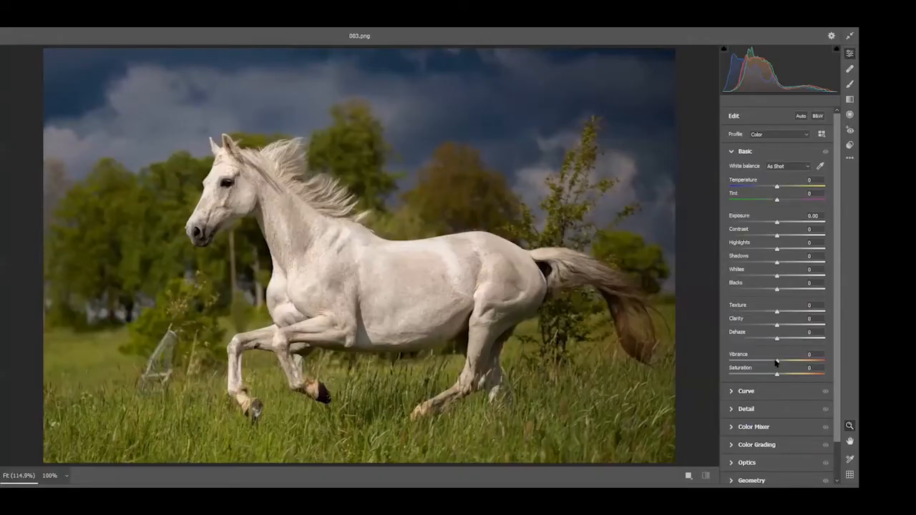
{"action": "mouse_move", "coordinate": [777, 363]}
{"action": "left_mouse_down"}
{"action": "mouse_move", "coordinate": [809, 348]}
{"action": "mouse_move", "coordinate": [791, 353]}
{"action": "left_mouse_up"}
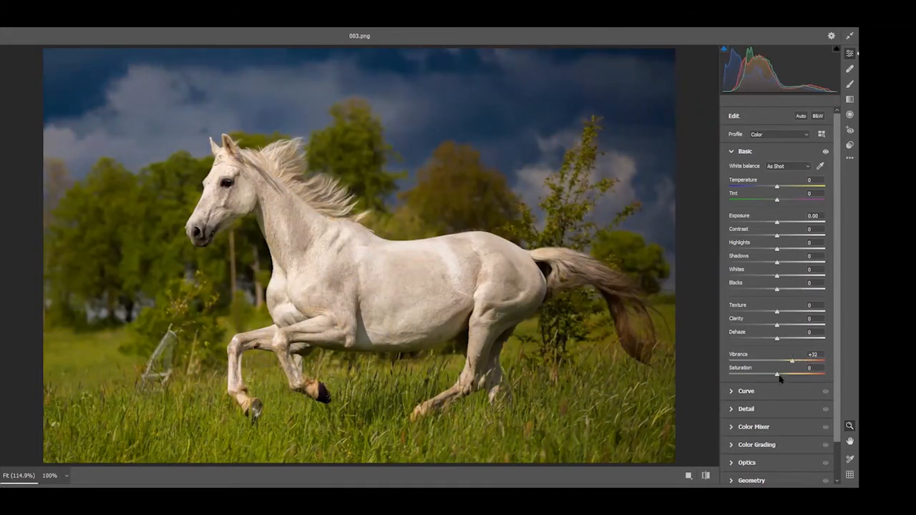
{"action": "left_click_drag", "start_coordinate": [777, 375], "coordinate": [789, 362]}
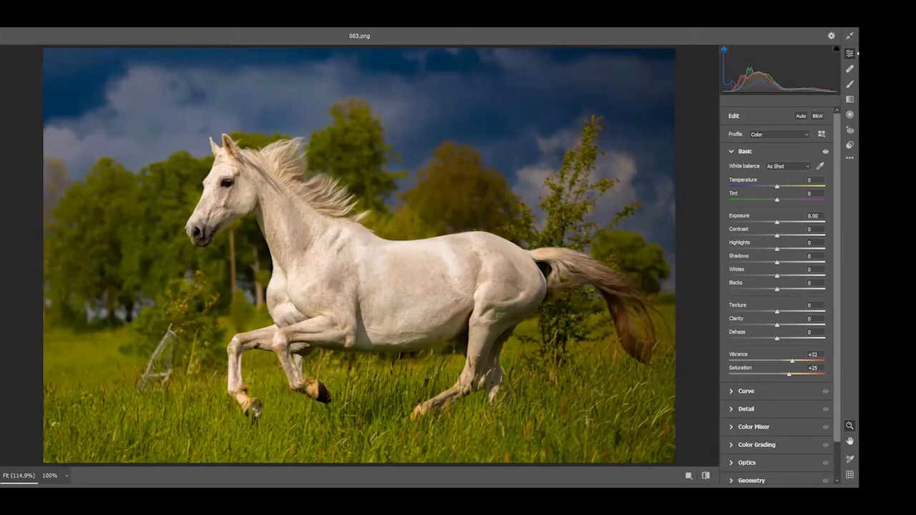
{"action": "key", "text": "Escape"}
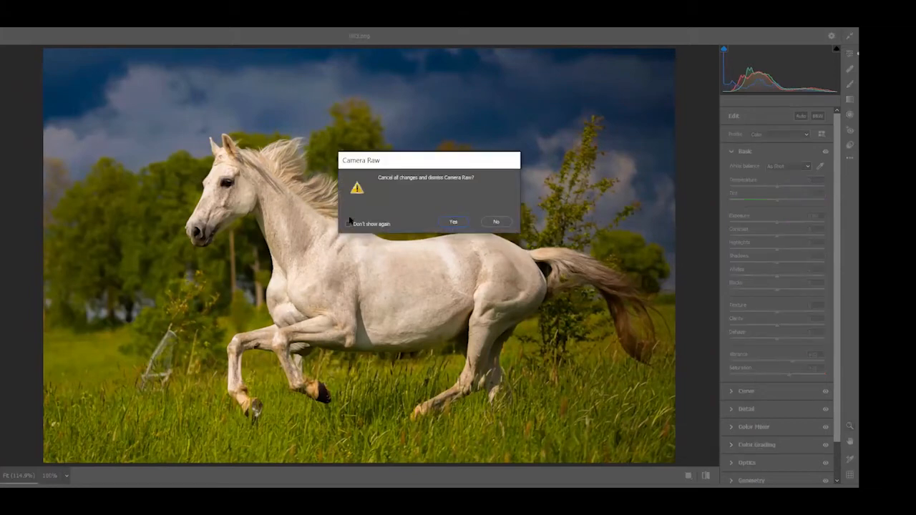
{"action": "left_click", "coordinate": [348, 225]}
{"action": "left_click", "coordinate": [453, 223]}
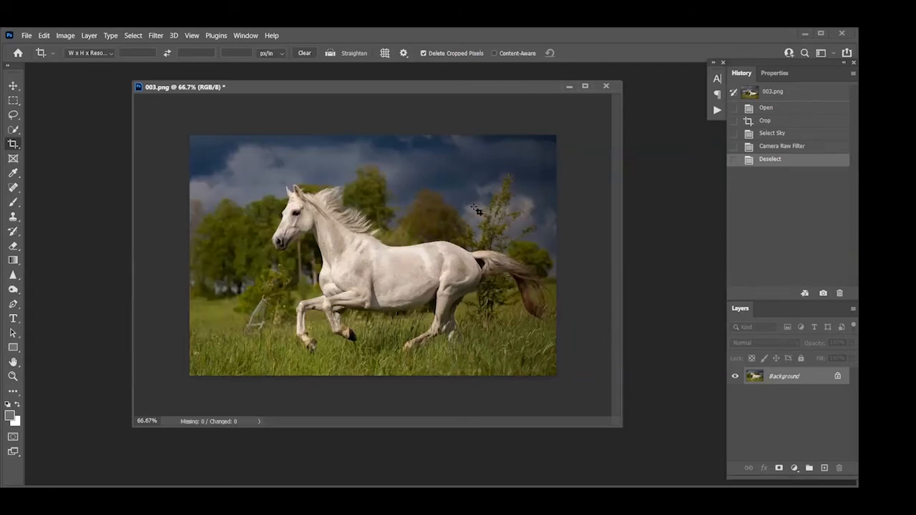
Select the horse with the automatic Select Subject command and invert the selection to cover the background
{"action": "left_click", "coordinate": [15, 131]}
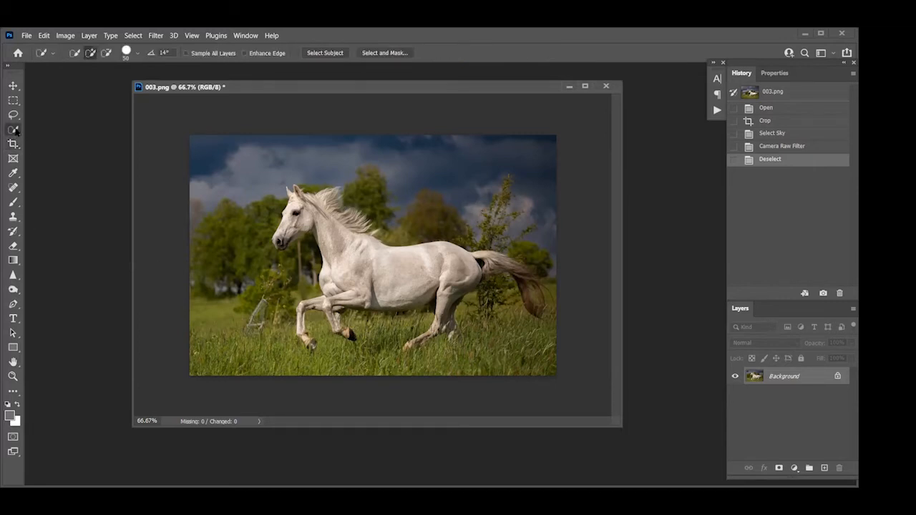
{"action": "right_click", "coordinate": [15, 131]}
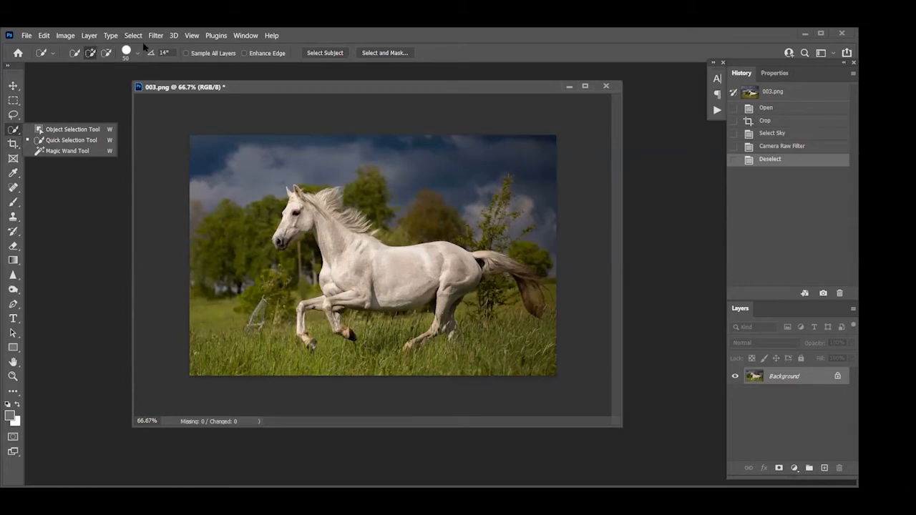
{"action": "left_click", "coordinate": [321, 53]}
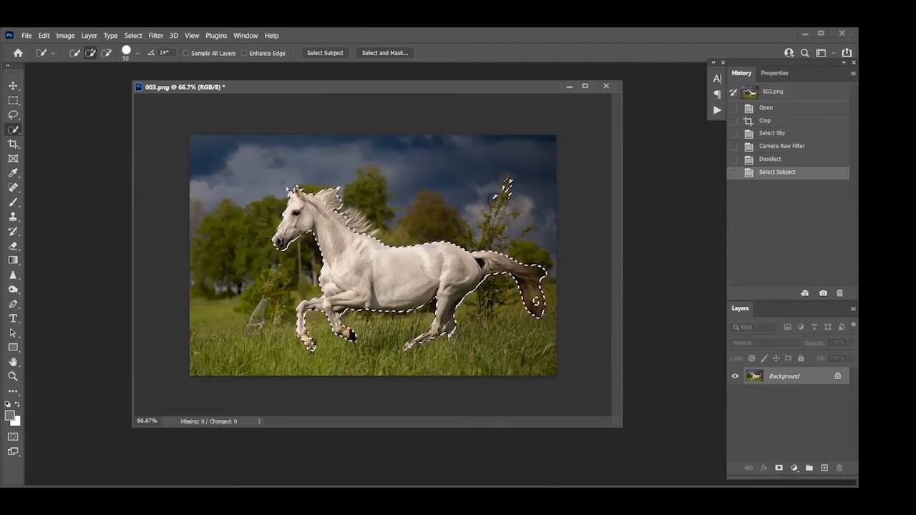
{"action": "left_click", "coordinate": [133, 35]}
{"action": "left_click", "coordinate": [141, 77]}
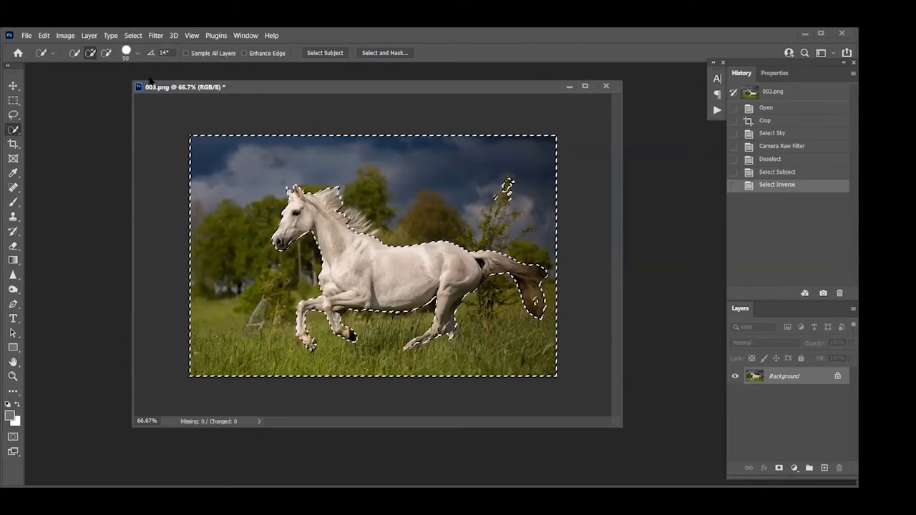
Apply the Camera Raw Filter to the selected background with Saturation +55, Vibrance +56, Clarity +33 and raised Texture, and deselect
{"action": "left_click", "coordinate": [155, 35]}
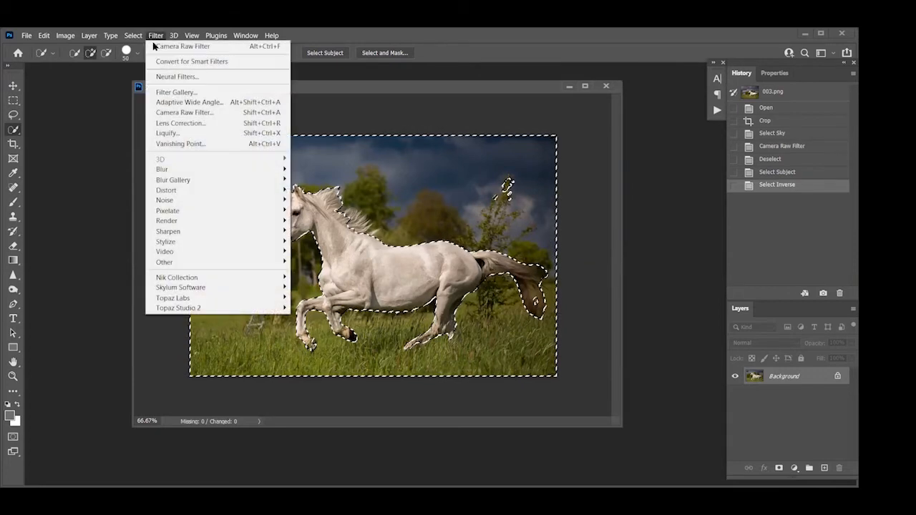
{"action": "left_click", "coordinate": [171, 112]}
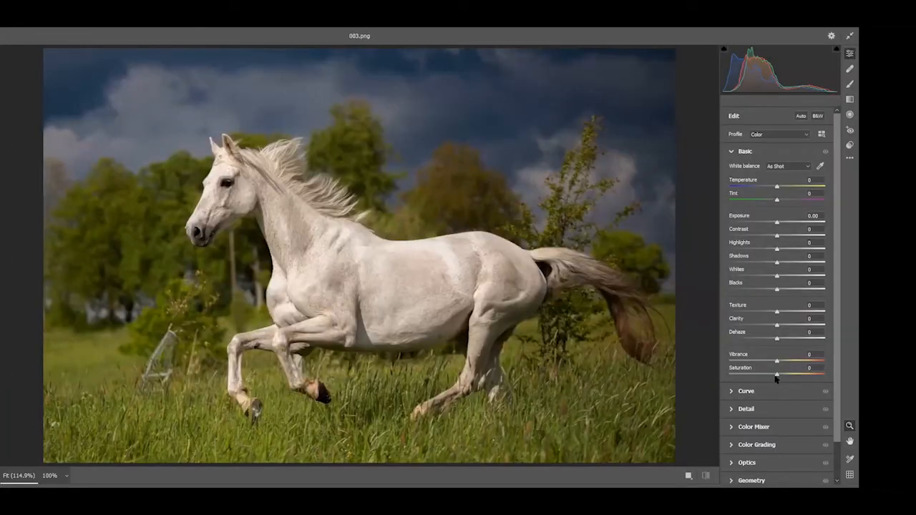
{"action": "left_click_drag", "start_coordinate": [776, 375], "coordinate": [787, 374]}
{"action": "mouse_move", "coordinate": [809, 369]}
{"action": "left_mouse_down"}
{"action": "mouse_move", "coordinate": [781, 363]}
{"action": "mouse_move", "coordinate": [804, 361]}
{"action": "left_mouse_up"}
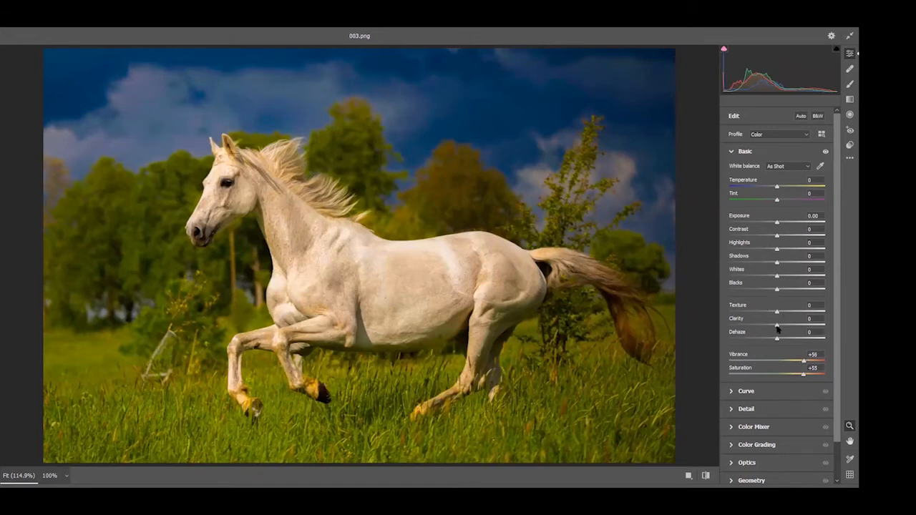
{"action": "left_click_drag", "start_coordinate": [778, 327], "coordinate": [792, 325]}
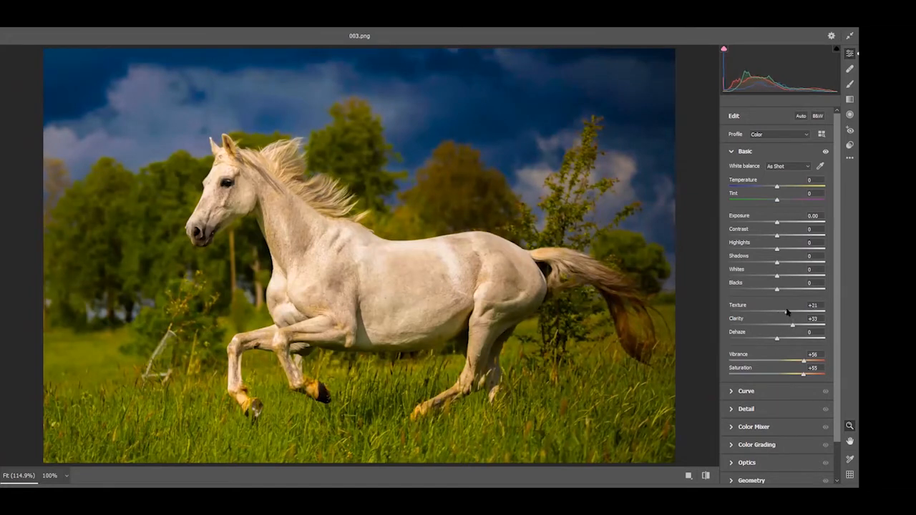
{"action": "left_click", "coordinate": [791, 312]}
{"action": "key", "text": "Return"}
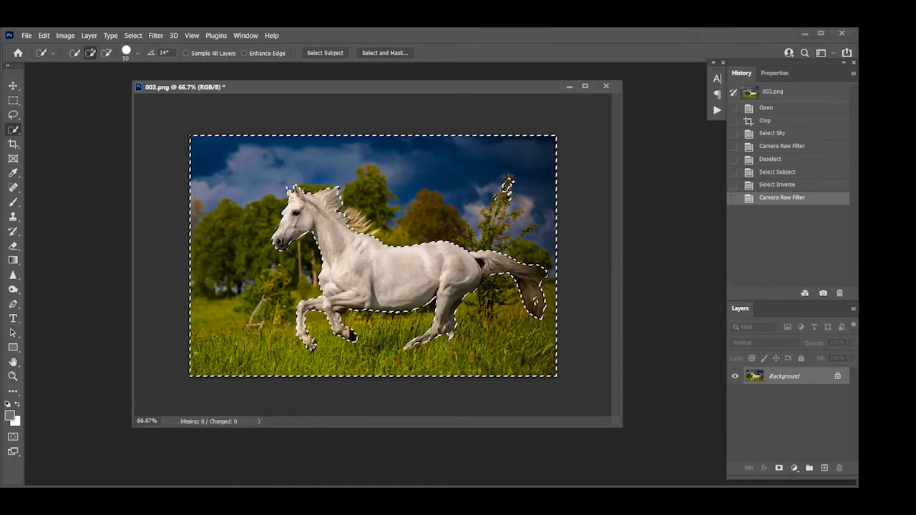
{"action": "key", "text": "ctrl+d"}
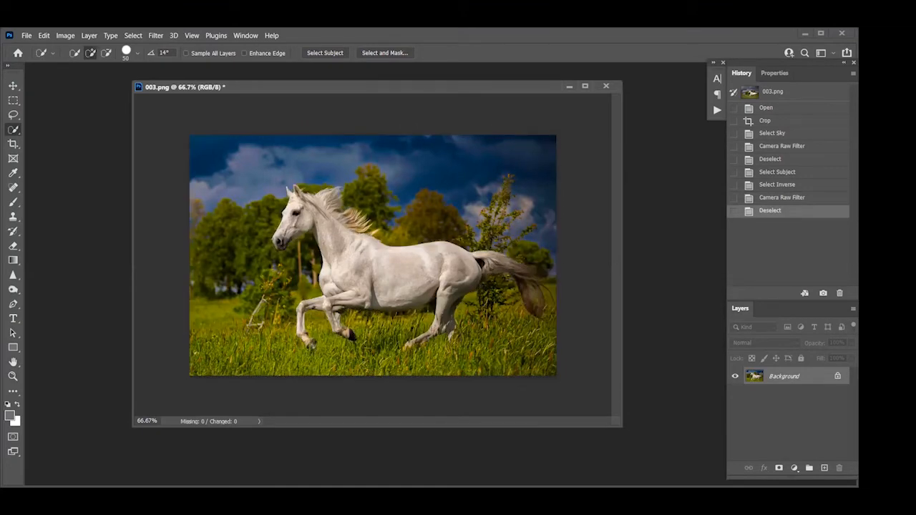
Compare the originally opened horse photo with the last Deselect history state
{"action": "left_click", "coordinate": [795, 110]}
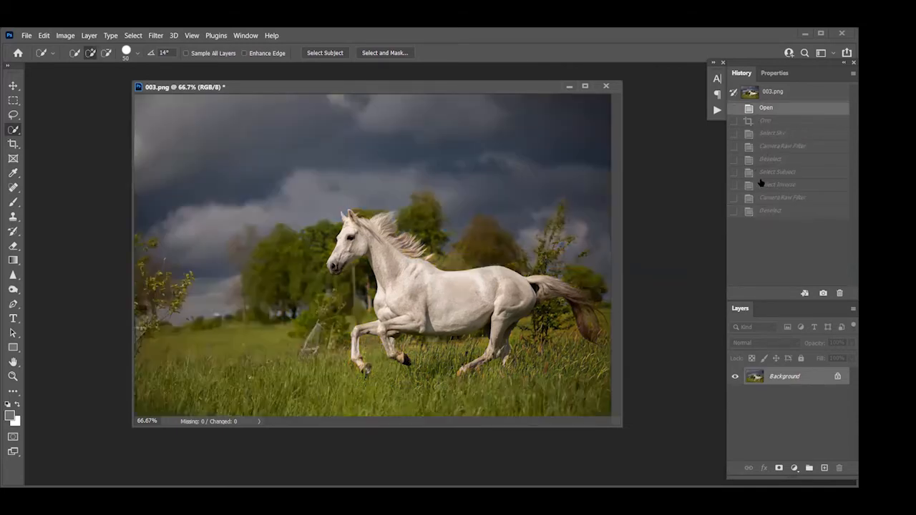
{"action": "left_click", "coordinate": [780, 213]}
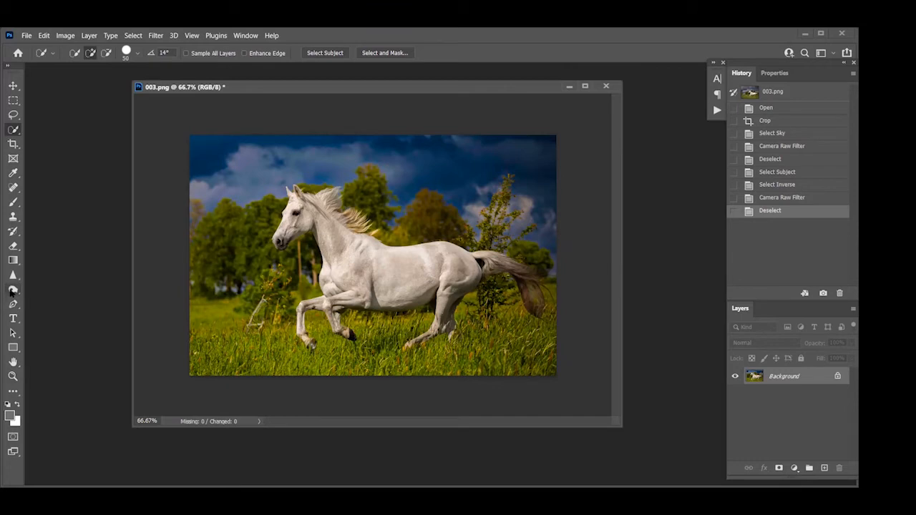
Darken the grass along the photo's lower edge with the Burn tool at brush size 200 and 15% exposure on Midtones
{"action": "left_click", "coordinate": [12, 291]}
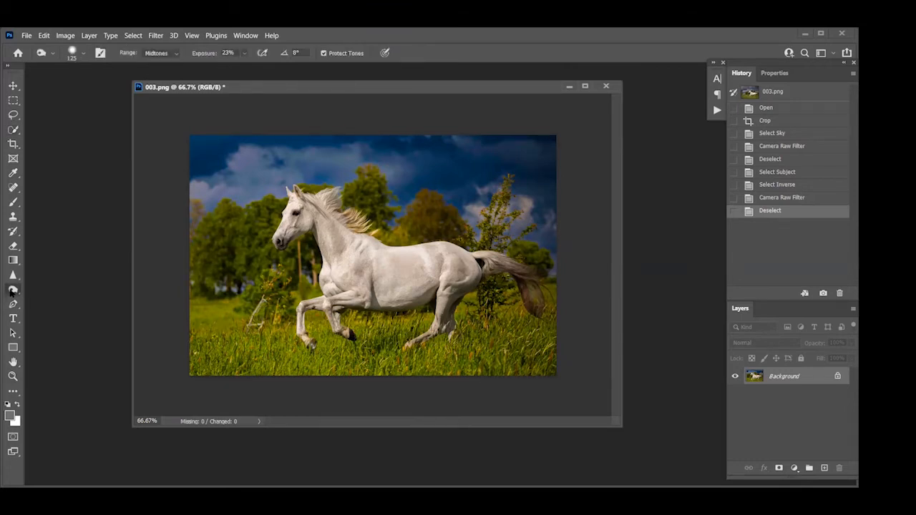
{"action": "right_click", "coordinate": [12, 290]}
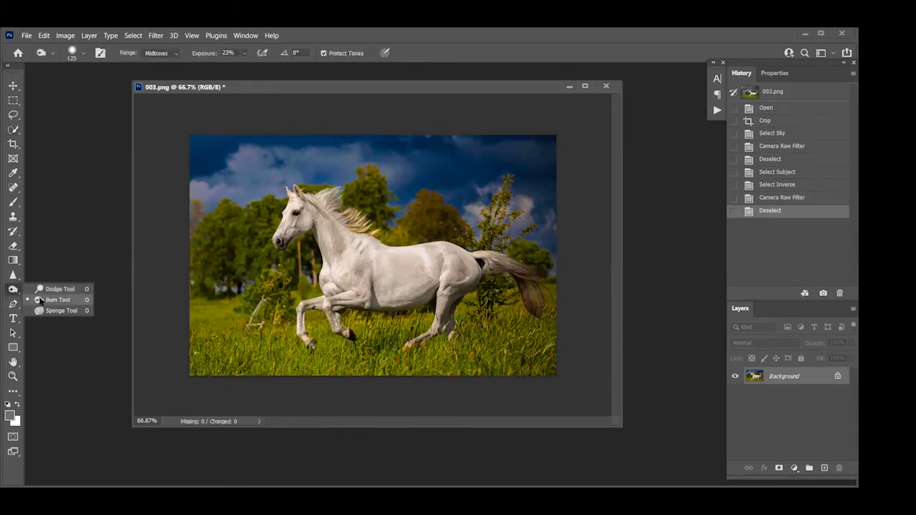
{"action": "left_click", "coordinate": [40, 300]}
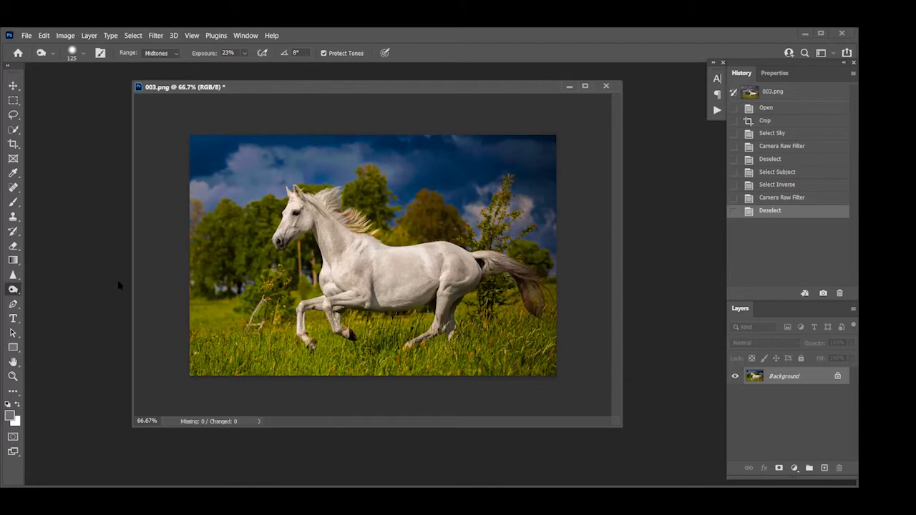
{"action": "key", "text": "bracketright"}
{"action": "key", "text": "bracketright"}
{"action": "key", "text": "bracketright"}
{"action": "key", "text": "bracketright"}
{"action": "key", "text": "bracketleft"}
{"action": "left_click_drag", "start_coordinate": [206, 57], "coordinate": [202, 57]}
{"action": "mouse_move", "coordinate": [165, 382]}
{"action": "left_mouse_down"}
{"action": "mouse_move", "coordinate": [188, 356]}
{"action": "mouse_move", "coordinate": [396, 375]}
{"action": "mouse_move", "coordinate": [550, 359]}
{"action": "mouse_move", "coordinate": [562, 347]}
{"action": "left_mouse_up"}
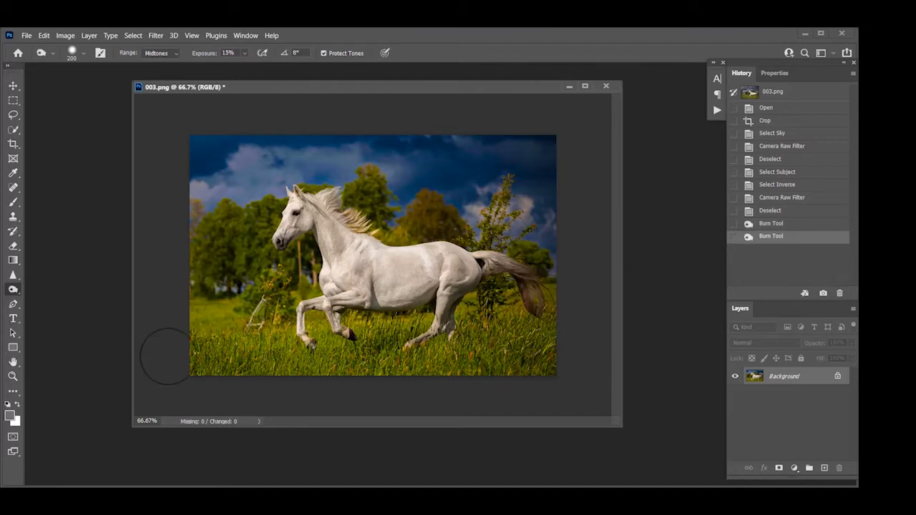
{"action": "mouse_move", "coordinate": [170, 357]}
{"action": "left_mouse_down"}
{"action": "mouse_move", "coordinate": [439, 362]}
{"action": "mouse_move", "coordinate": [596, 301]}
{"action": "left_mouse_up"}
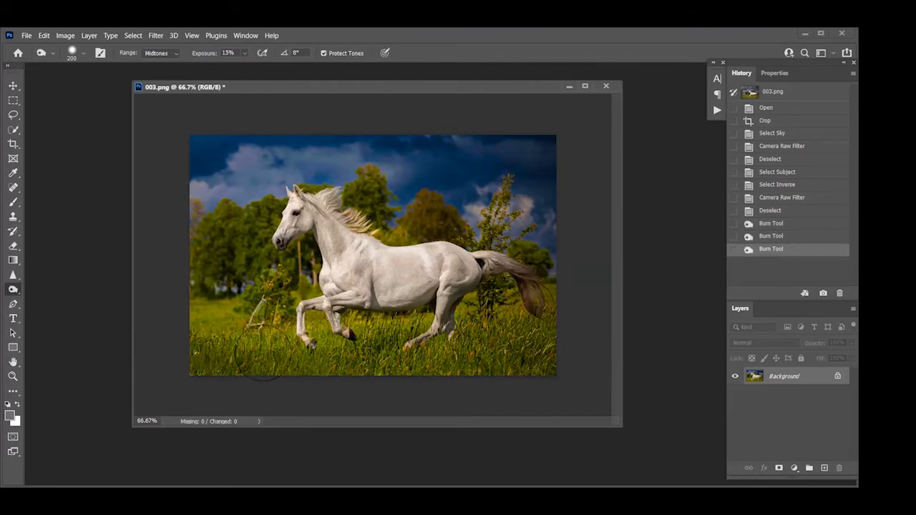
{"action": "mouse_move", "coordinate": [174, 348]}
{"action": "left_mouse_down"}
{"action": "mouse_move", "coordinate": [557, 326]}
{"action": "mouse_move", "coordinate": [573, 312]}
{"action": "left_mouse_up"}
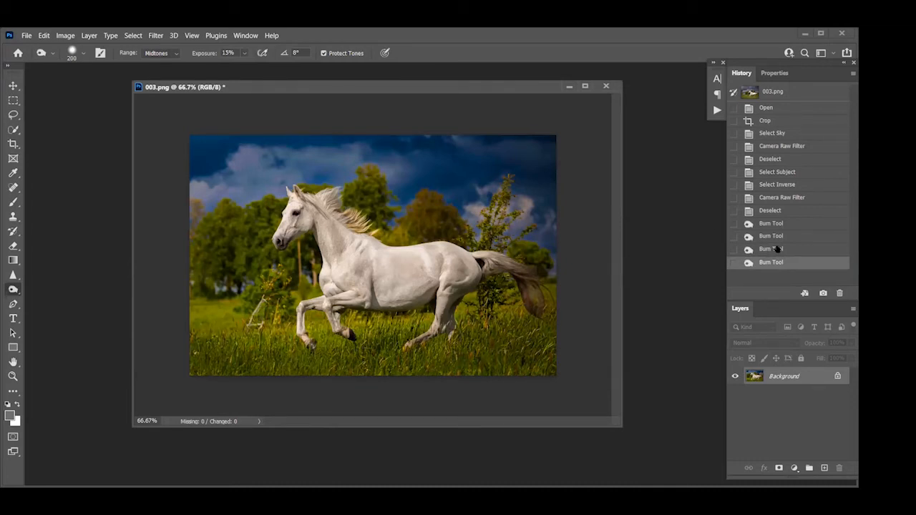
Compare the horse photo's history states before and after the Burn tool strokes
{"action": "left_click", "coordinate": [780, 211]}
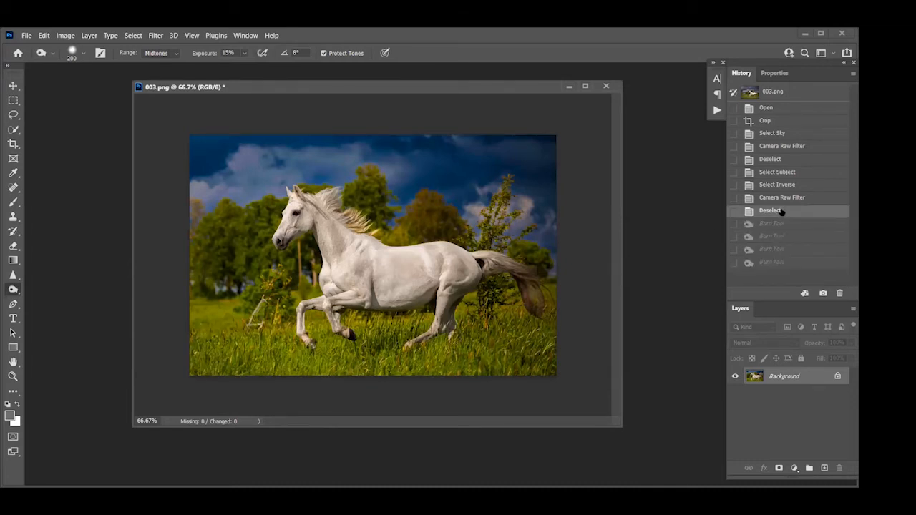
{"action": "left_click", "coordinate": [765, 264]}
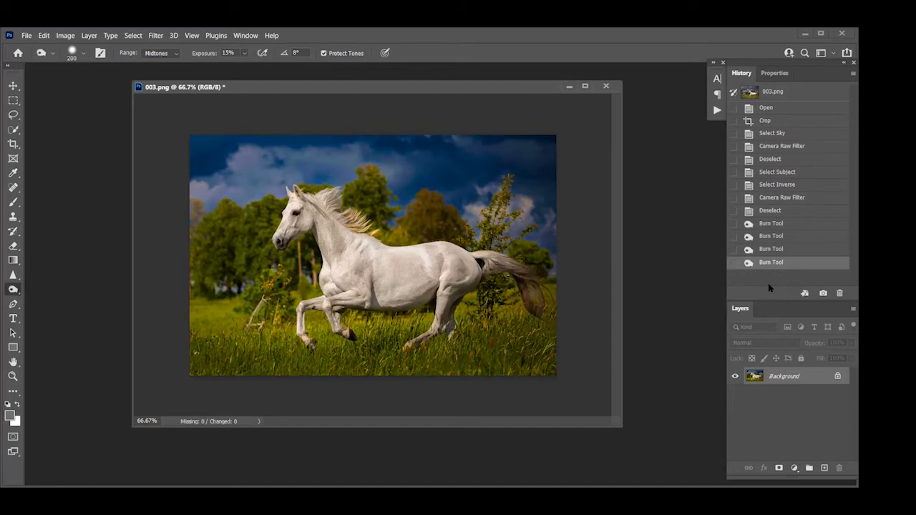
{"action": "left_click", "coordinate": [768, 214]}
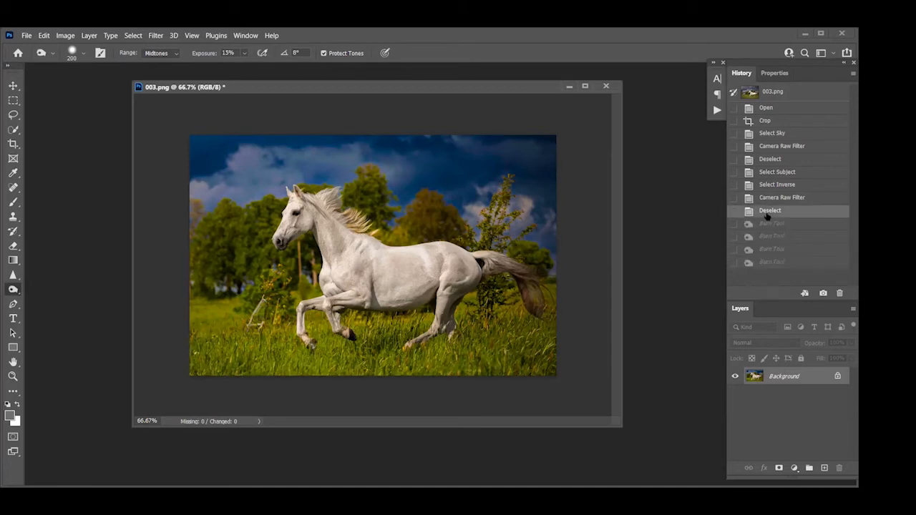
Restore the last Burn Tool history state of the horse photo and switch to the Dodge tool
{"action": "left_click", "coordinate": [771, 263]}
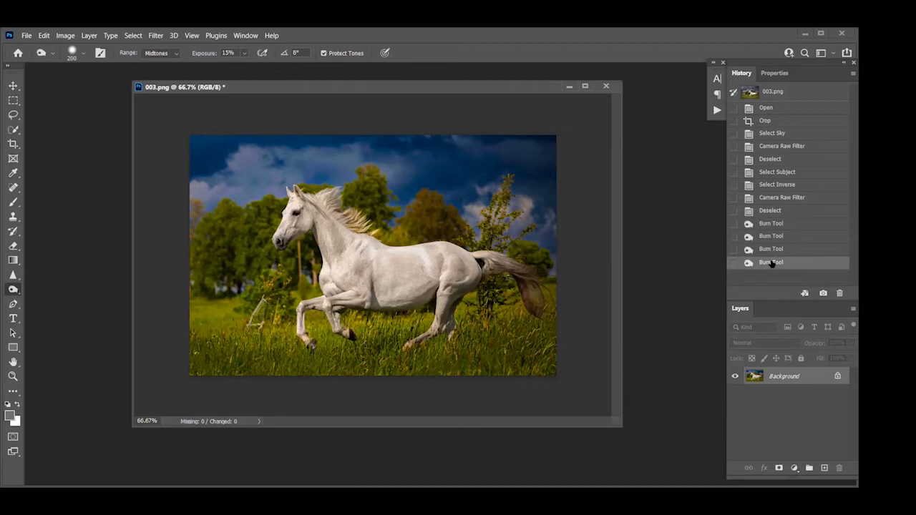
{"action": "left_click", "coordinate": [12, 276]}
{"action": "right_click", "coordinate": [12, 277]}
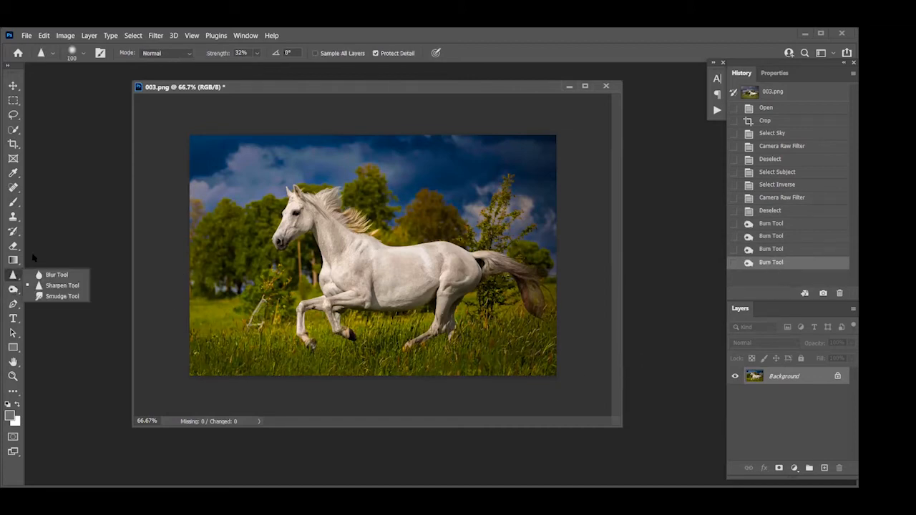
{"action": "left_click", "coordinate": [65, 226]}
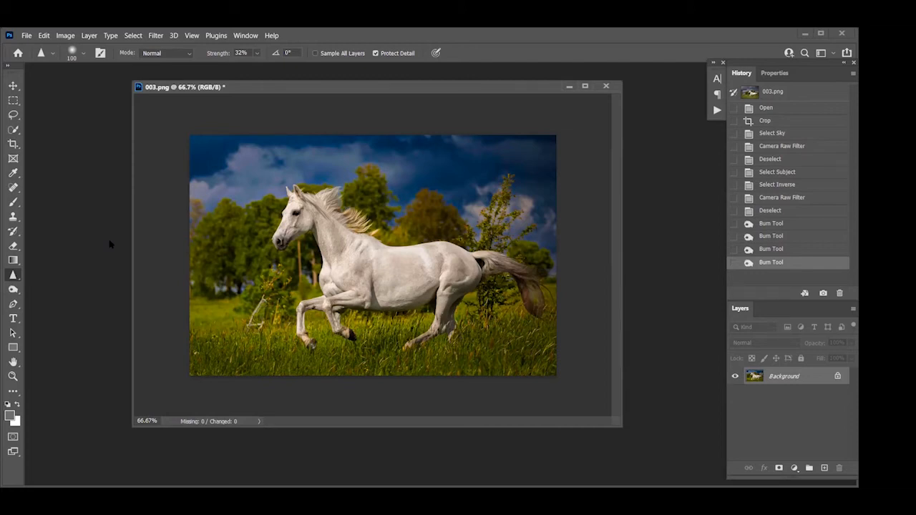
{"action": "left_click", "coordinate": [14, 290]}
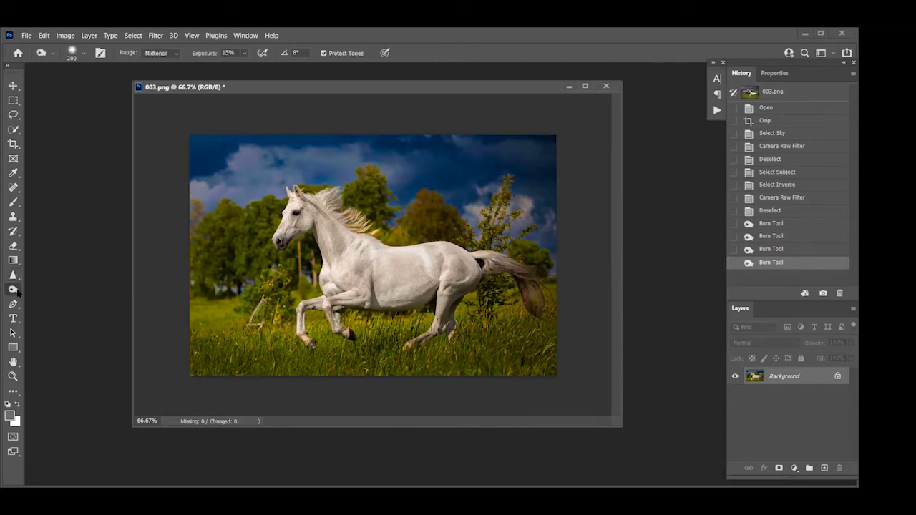
{"action": "right_click", "coordinate": [17, 290]}
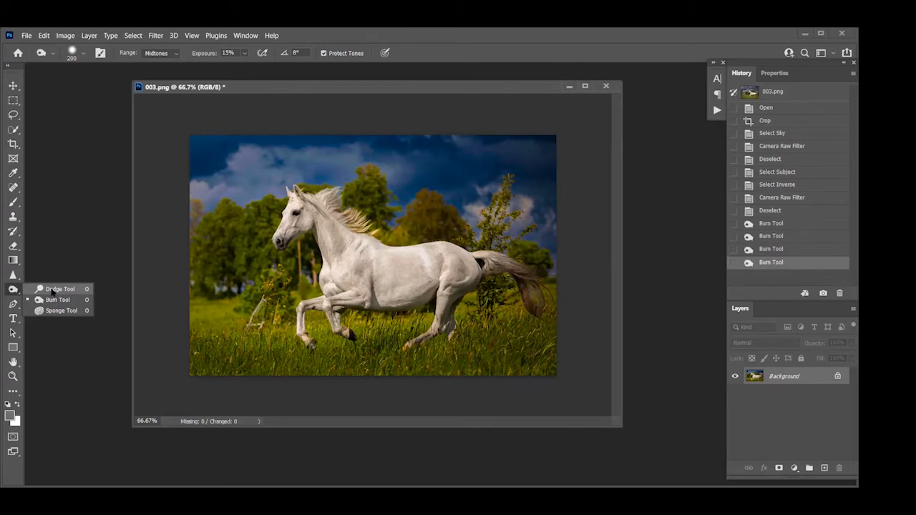
{"action": "left_click", "coordinate": [52, 289]}
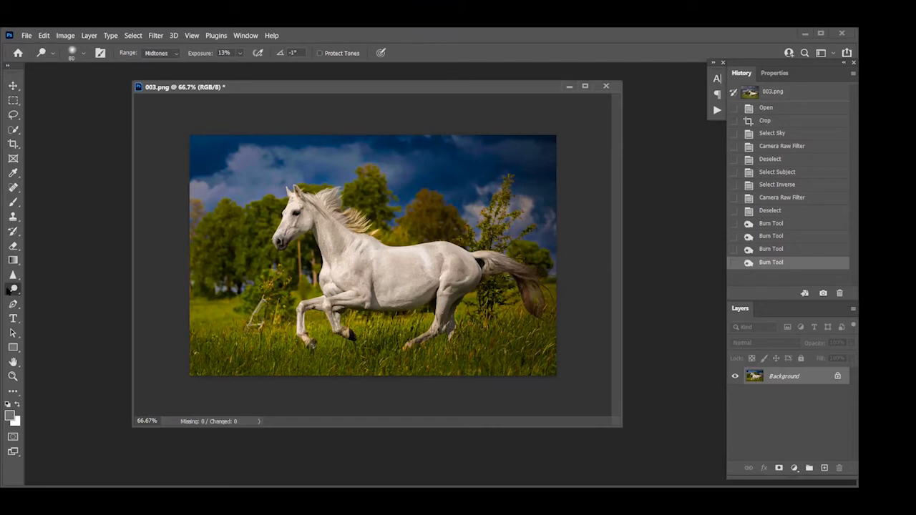
{"action": "right_click", "coordinate": [10, 290]}
{"action": "left_click", "coordinate": [52, 289]}
Brighten the horse's head and neck with the Dodge tool at brush size 250, 13% exposure and Range Highlights
{"action": "key", "text": "bracketright"}
{"action": "key", "text": "bracketright"}
{"action": "key", "text": "bracketright"}
{"action": "key", "text": "bracketright"}
{"action": "key", "text": "bracketright"}
{"action": "key", "text": "bracketright"}
{"action": "left_click", "coordinate": [159, 56]}
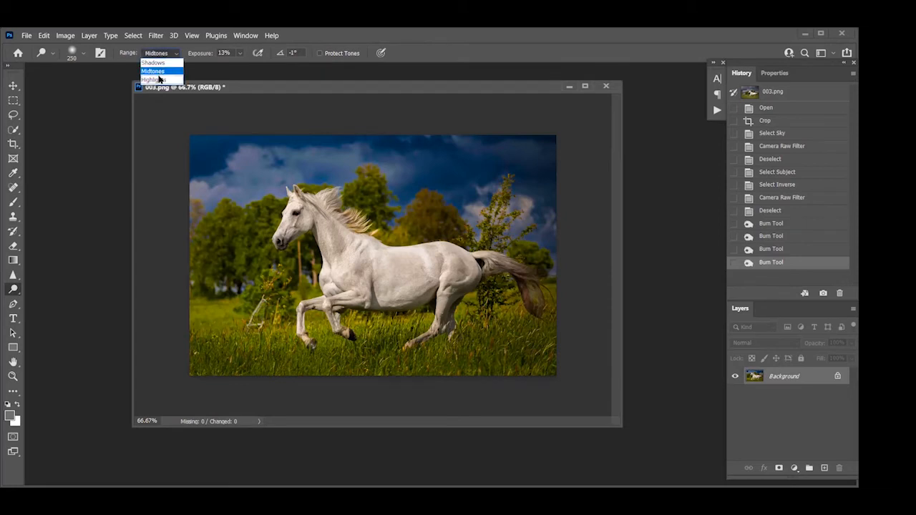
{"action": "left_click", "coordinate": [159, 79]}
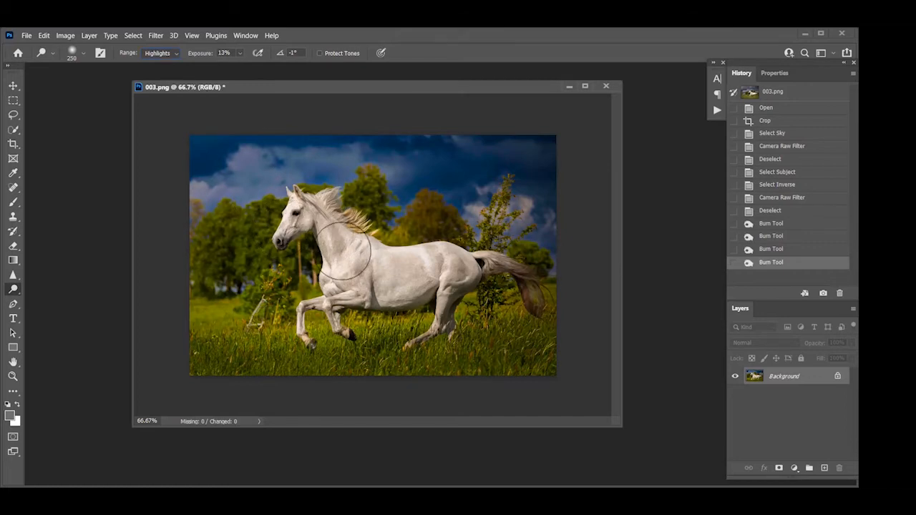
{"action": "left_click_drag", "start_coordinate": [284, 220], "coordinate": [242, 233]}
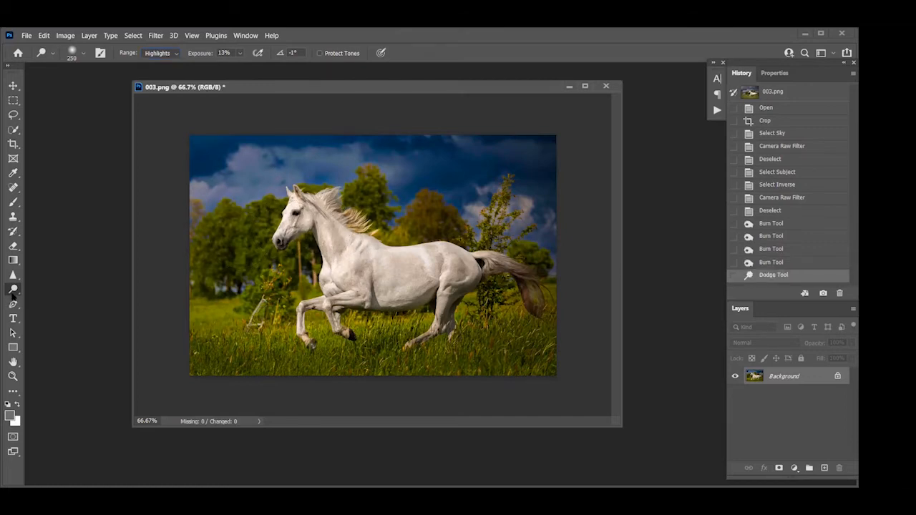
Darken the horse's belly and hindquarters with the Burn tool at brush size 200 and 15% exposure on Midtones
{"action": "right_click", "coordinate": [13, 289]}
{"action": "left_click", "coordinate": [57, 299]}
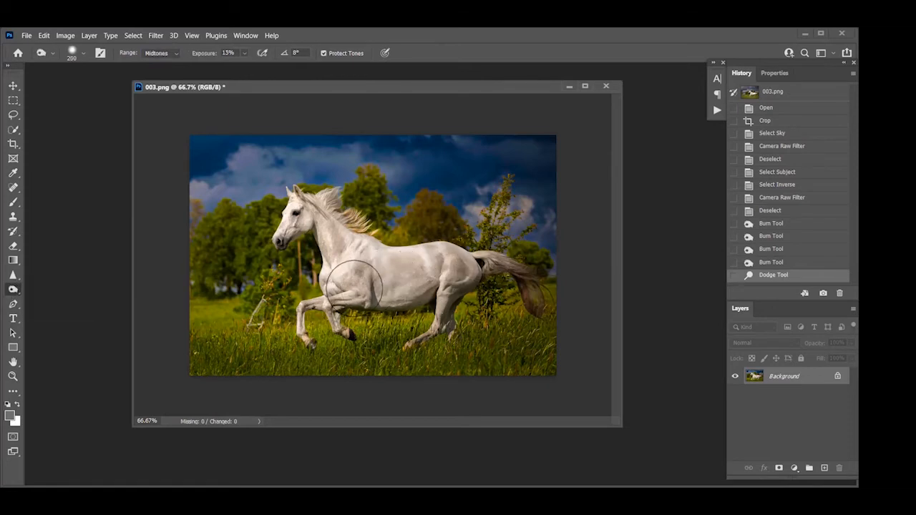
{"action": "left_click_drag", "start_coordinate": [433, 283], "coordinate": [479, 280]}
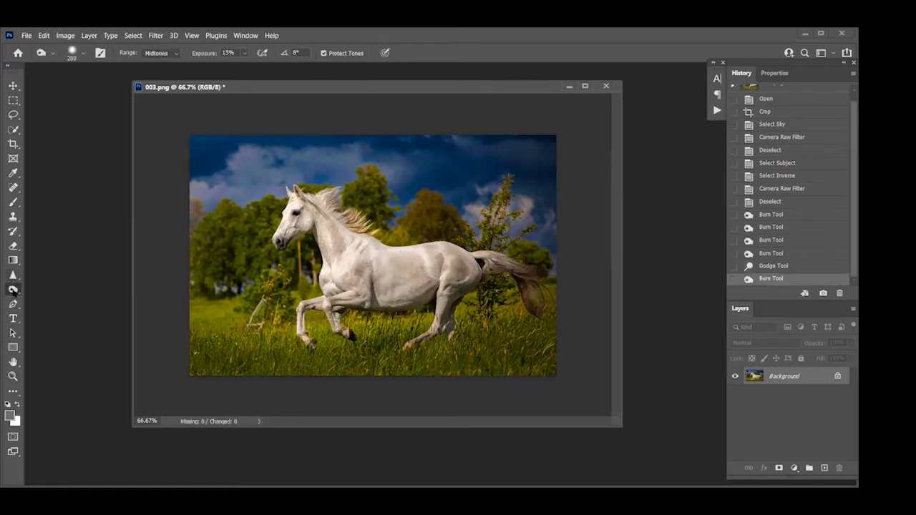
Brighten the horse from chest to head again with the Dodge tool on Highlights and compare against an earlier Burn Tool history state
{"action": "right_click", "coordinate": [13, 290]}
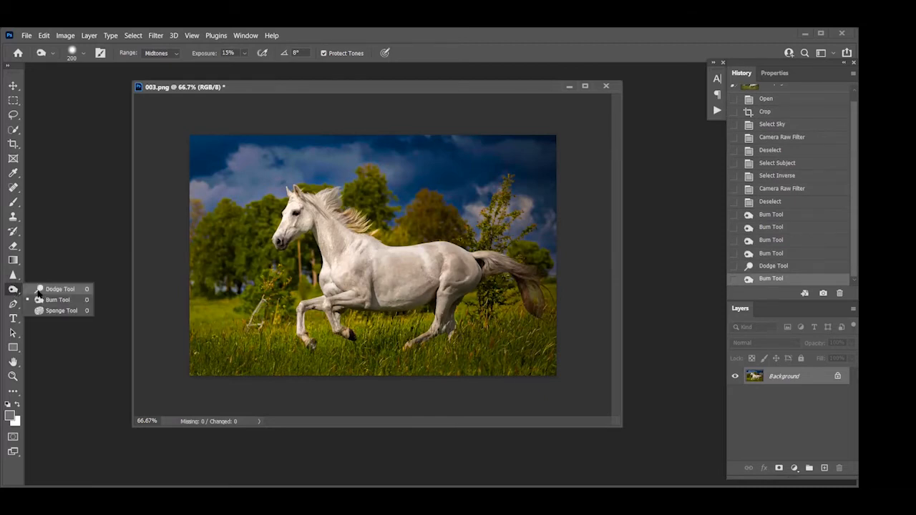
{"action": "left_click", "coordinate": [40, 290]}
{"action": "mouse_move", "coordinate": [333, 250]}
{"action": "left_mouse_down"}
{"action": "mouse_move", "coordinate": [358, 265]}
{"action": "mouse_move", "coordinate": [333, 281]}
{"action": "mouse_move", "coordinate": [336, 228]}
{"action": "mouse_move", "coordinate": [280, 218]}
{"action": "left_mouse_up"}
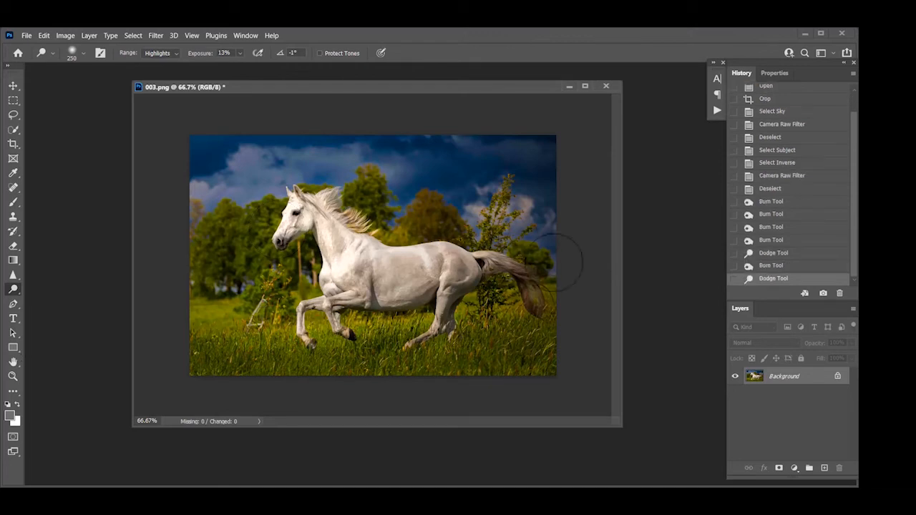
{"action": "left_click", "coordinate": [779, 227]}
{"action": "left_click", "coordinate": [783, 279]}
Brighten the horse's eye and the area around it with the Dodge tool on Midtones, reducing the brush size to 20
{"action": "key", "text": "ctrl+plus"}
{"action": "key", "text": "ctrl+plus"}
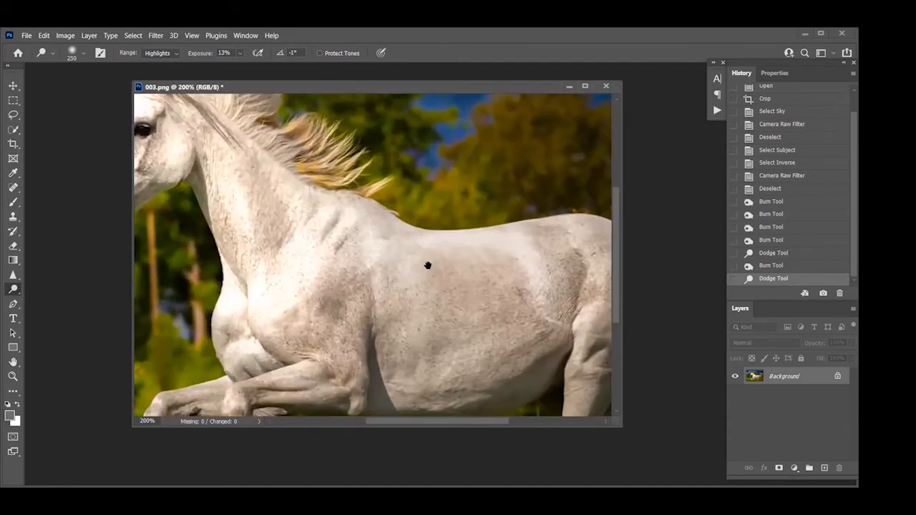
{"action": "left_click_drag", "start_coordinate": [220, 141], "coordinate": [418, 272]}
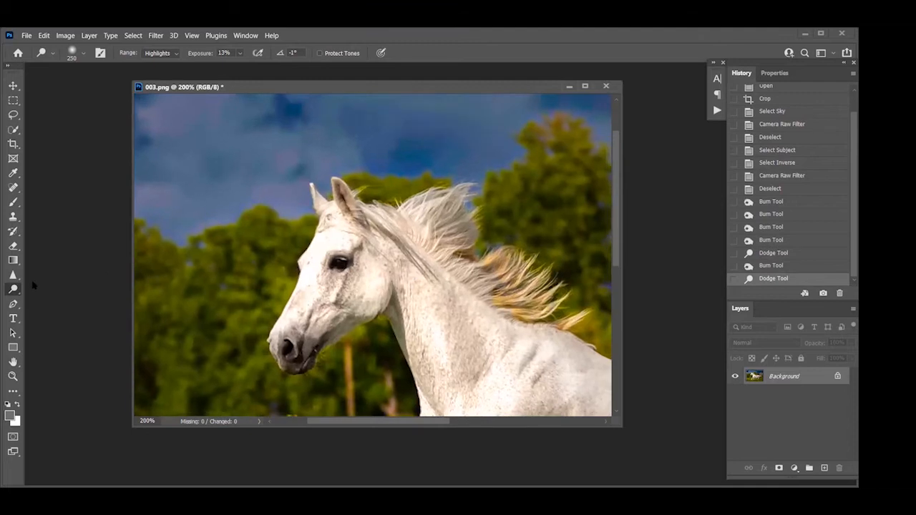
{"action": "right_click", "coordinate": [13, 289]}
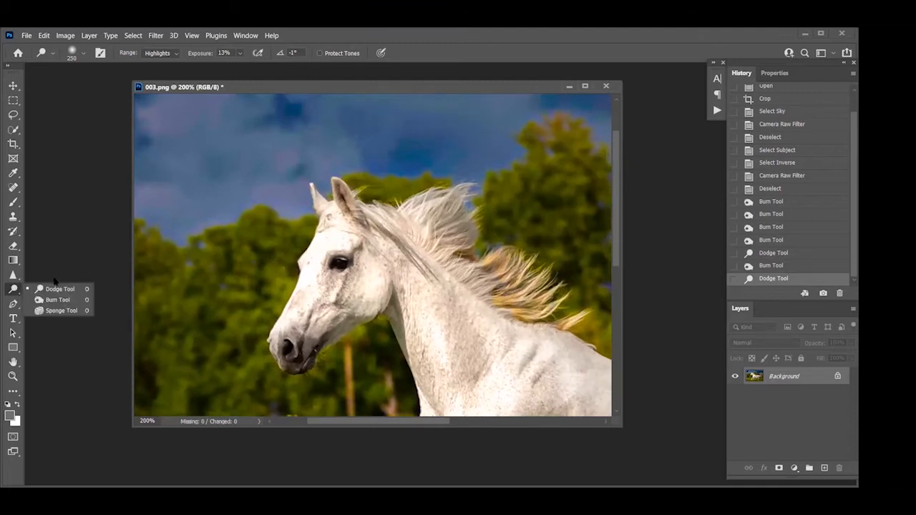
{"action": "left_click", "coordinate": [53, 286]}
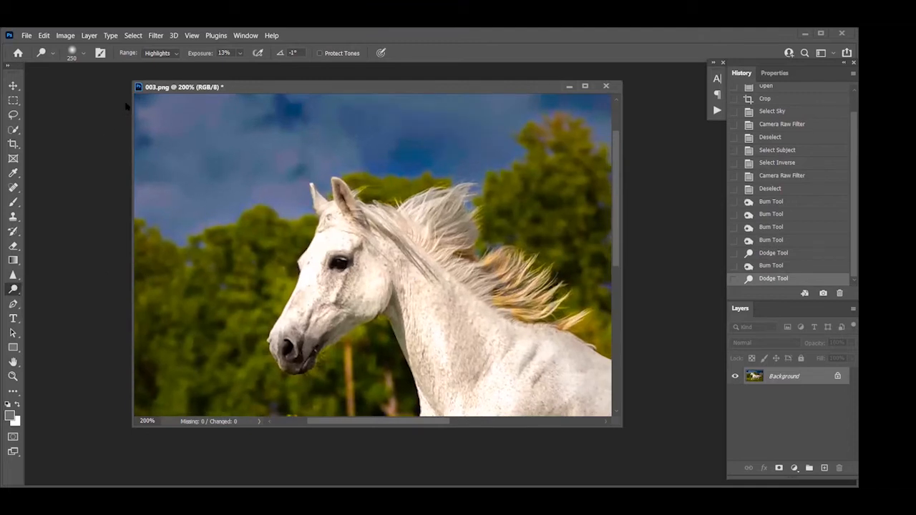
{"action": "left_click", "coordinate": [155, 55]}
{"action": "left_click", "coordinate": [157, 72]}
{"action": "left_click", "coordinate": [340, 251]}
{"action": "key", "text": "bracketleft"}
{"action": "key", "text": "bracketleft"}
{"action": "key", "text": "bracketleft"}
{"action": "key", "text": "bracketleft"}
{"action": "key", "text": "bracketleft"}
{"action": "key", "text": "bracketleft"}
{"action": "key", "text": "bracketleft"}
{"action": "key", "text": "bracketleft"}
{"action": "key", "text": "bracketleft"}
{"action": "key", "text": "bracketleft"}
{"action": "key", "text": "bracketleft"}
{"action": "key", "text": "bracketleft"}
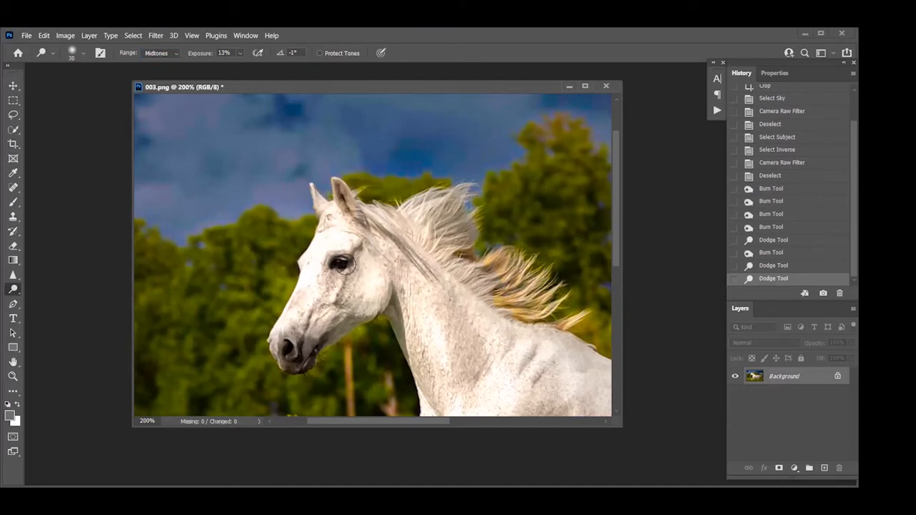
{"action": "left_click", "coordinate": [338, 265]}
{"action": "left_click", "coordinate": [338, 265]}
{"action": "key", "text": "ctrl+plus"}
{"action": "key", "text": "ctrl+plus"}
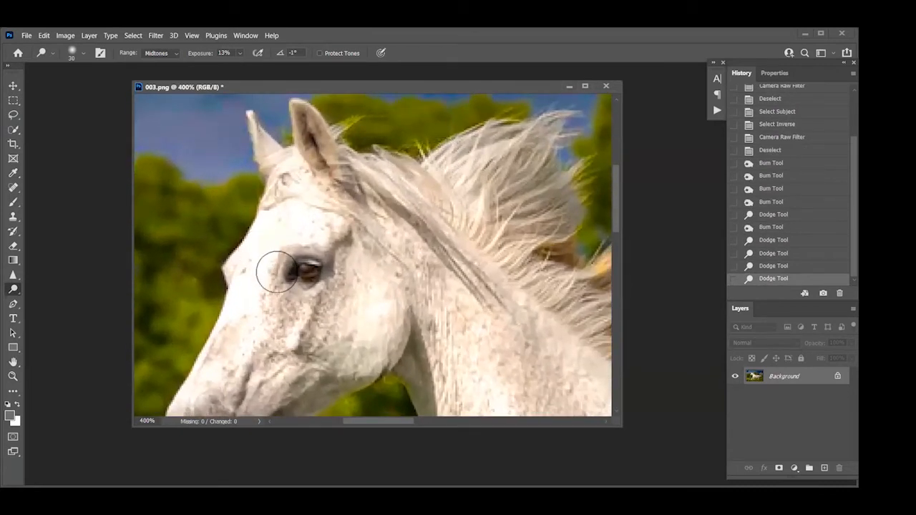
{"action": "mouse_move", "coordinate": [277, 272]}
{"action": "left_mouse_down"}
{"action": "mouse_move", "coordinate": [299, 267]}
{"action": "mouse_move", "coordinate": [272, 275]}
{"action": "left_mouse_up"}
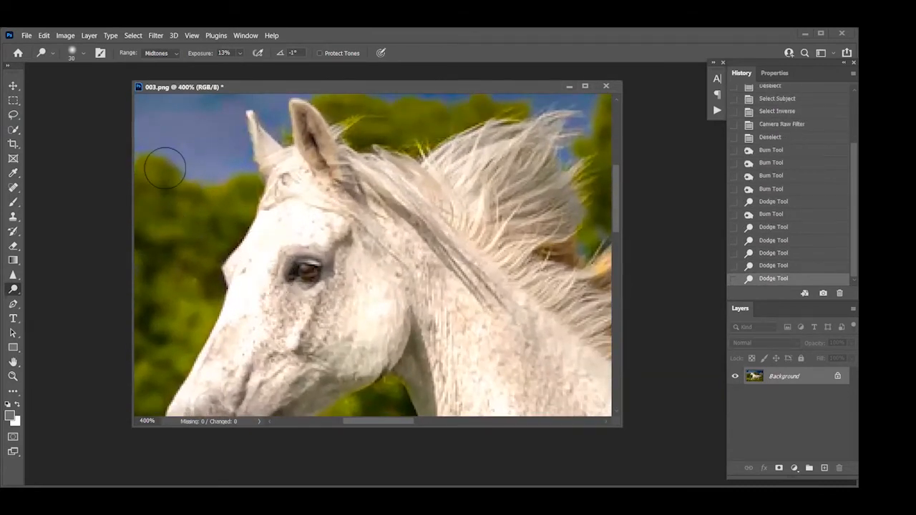
Set the Dodge tool's range to Highlights and brighten the highlights in the horse's eye
{"action": "left_click", "coordinate": [159, 53]}
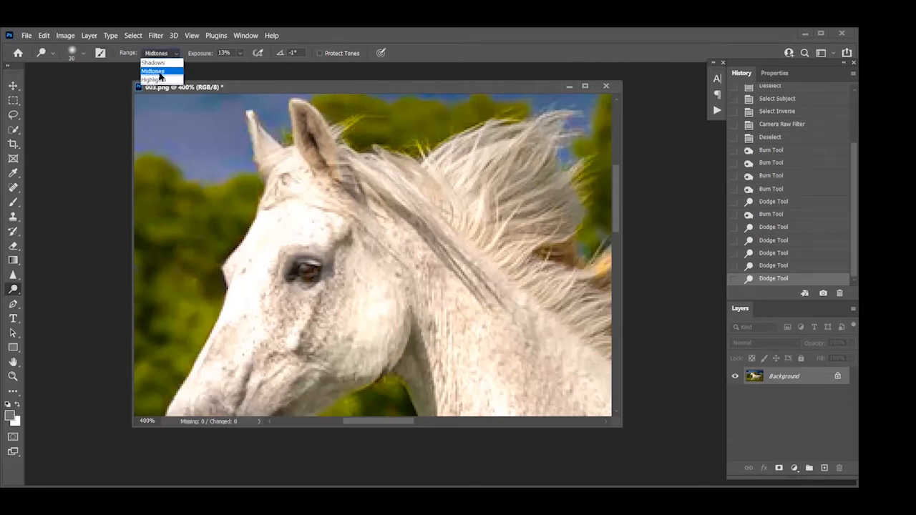
{"action": "left_click", "coordinate": [157, 81]}
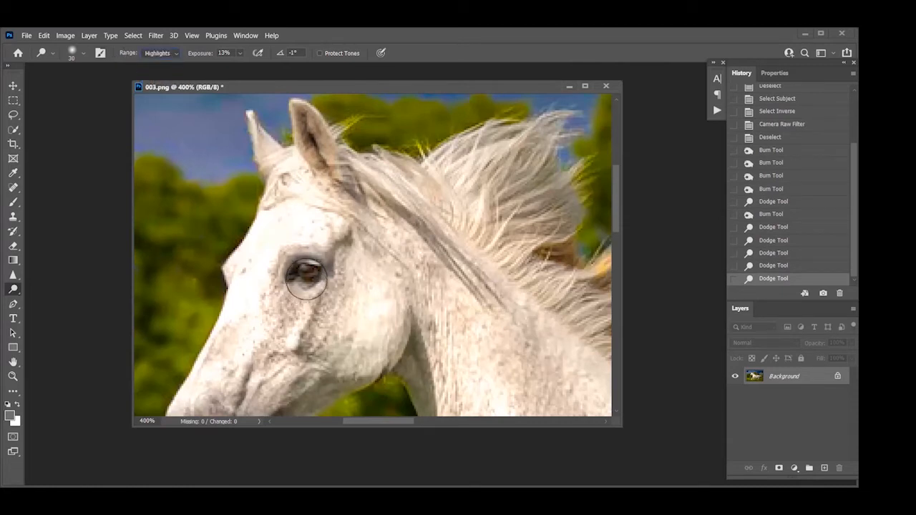
{"action": "mouse_move", "coordinate": [311, 268]}
{"action": "left_mouse_down"}
{"action": "mouse_move", "coordinate": [306, 291]}
{"action": "mouse_move", "coordinate": [302, 268]}
{"action": "left_mouse_up"}
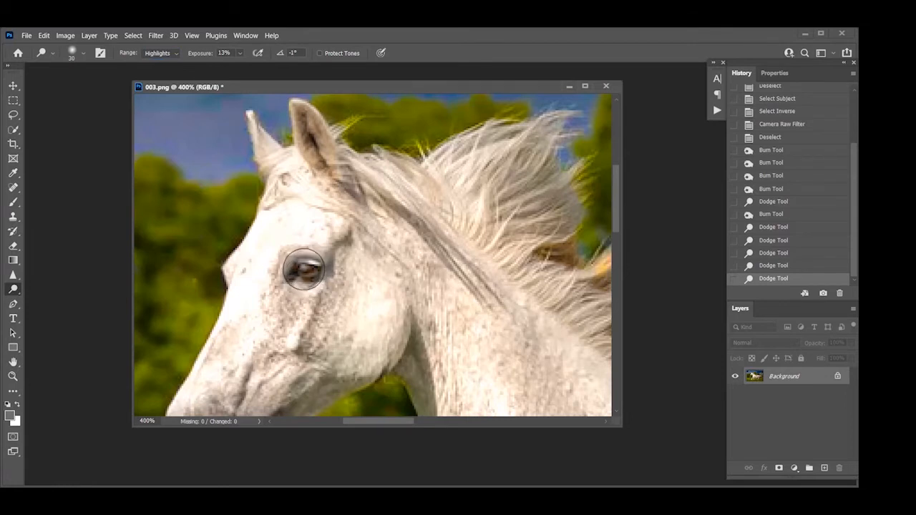
Darken the shadows around the horse's eye with the Burn tool at 15% exposure on Shadows, using brush sizes 20 and 15
{"action": "right_click", "coordinate": [12, 289]}
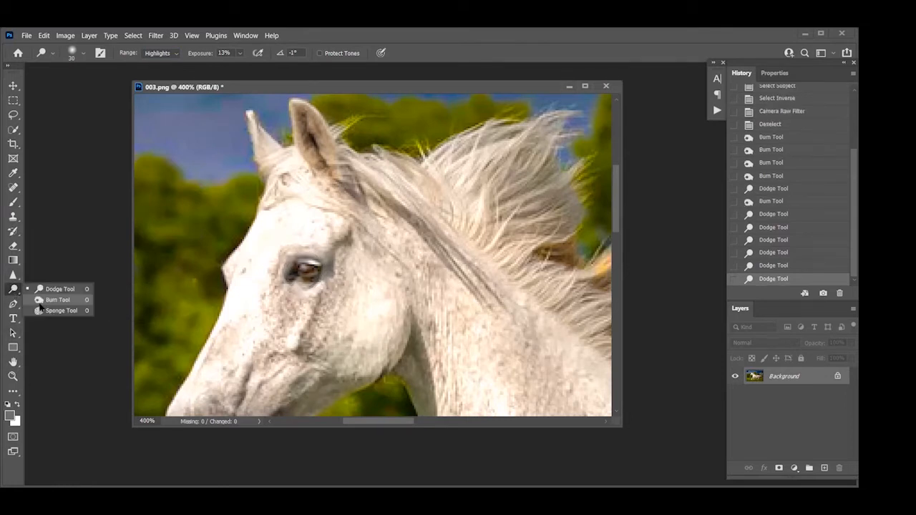
{"action": "left_click", "coordinate": [40, 304]}
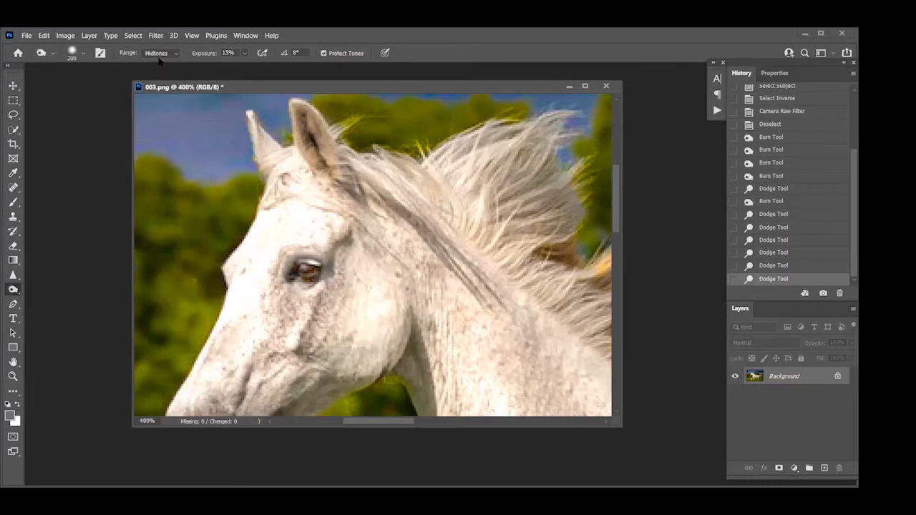
{"action": "left_click", "coordinate": [158, 53]}
{"action": "left_click", "coordinate": [157, 63]}
{"action": "left_click", "coordinate": [300, 252]}
{"action": "key", "text": "bracketleft"}
{"action": "key", "text": "bracketleft"}
{"action": "key", "text": "bracketleft"}
{"action": "key", "text": "bracketleft"}
{"action": "key", "text": "bracketleft"}
{"action": "key", "text": "bracketleft"}
{"action": "key", "text": "bracketleft"}
{"action": "key", "text": "bracketleft"}
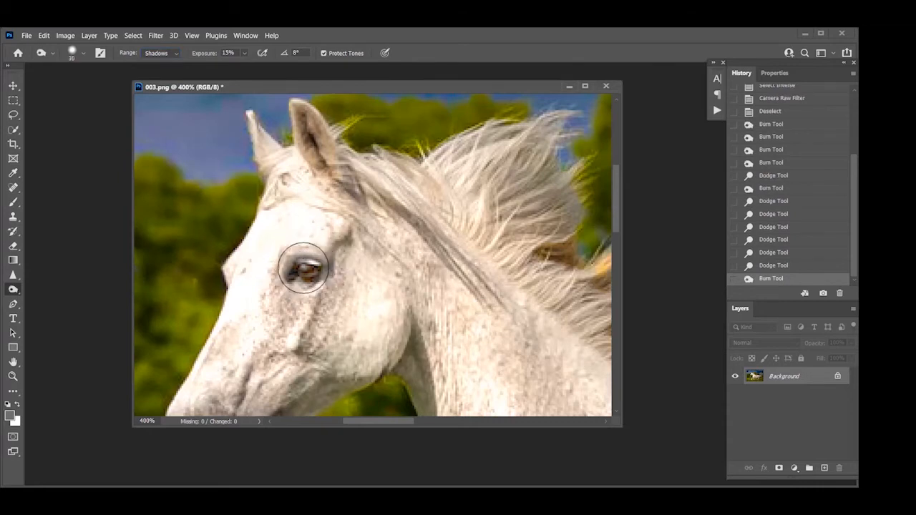
{"action": "mouse_move", "coordinate": [301, 267]}
{"action": "left_mouse_down"}
{"action": "mouse_move", "coordinate": [317, 268]}
{"action": "mouse_move", "coordinate": [299, 269]}
{"action": "mouse_move", "coordinate": [308, 270]}
{"action": "left_mouse_up"}
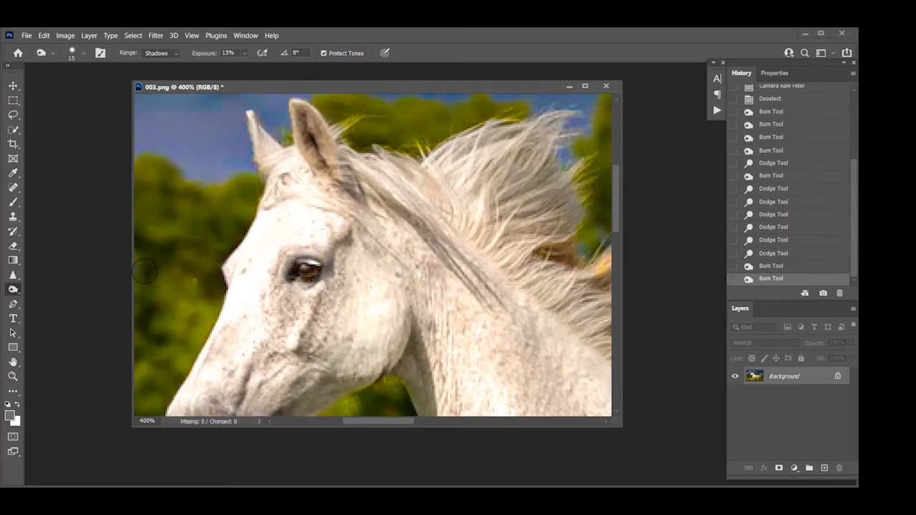
Brighten the horse's eye once more with the Dodge tool at brush size 20 and 13% exposure on Highlights
{"action": "right_click", "coordinate": [14, 290]}
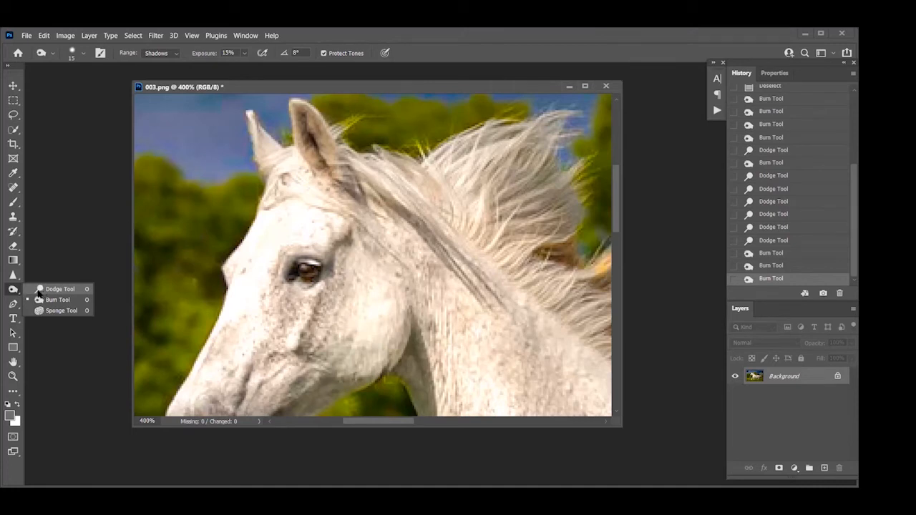
{"action": "left_click", "coordinate": [43, 290]}
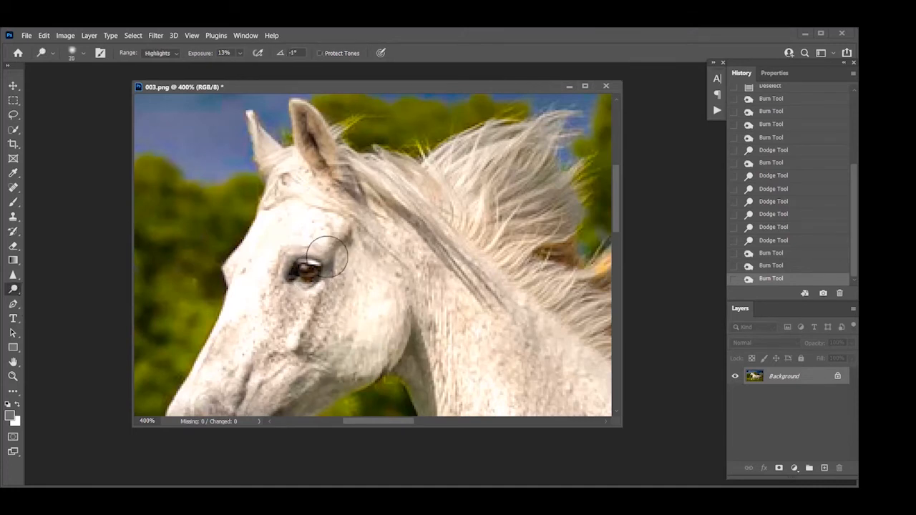
{"action": "left_click_drag", "start_coordinate": [295, 271], "coordinate": [296, 267]}
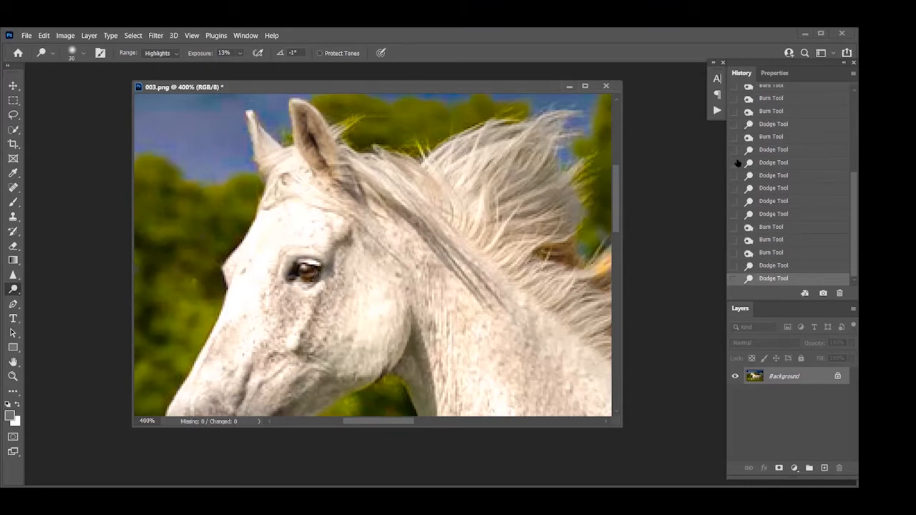
Compare the horse's head in the history states before and after the dodging and burning of the eye
{"action": "left_click", "coordinate": [784, 111]}
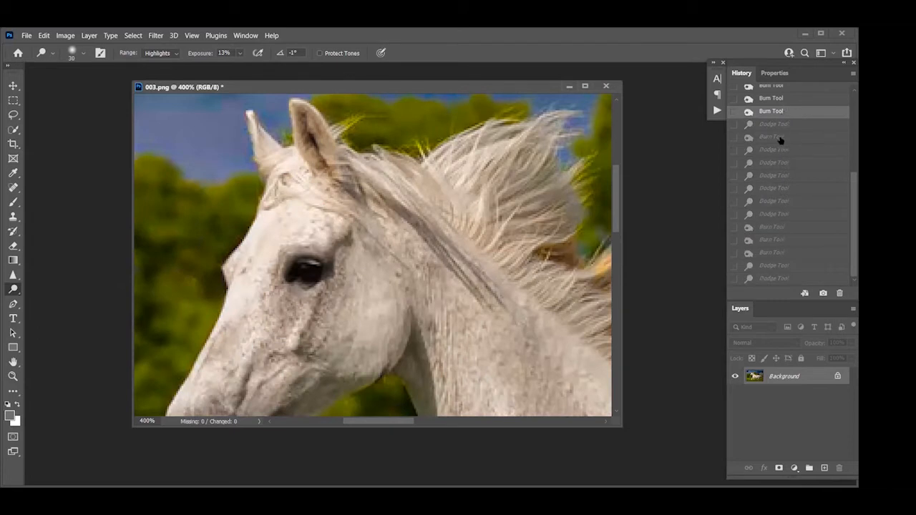
{"action": "left_click", "coordinate": [768, 278]}
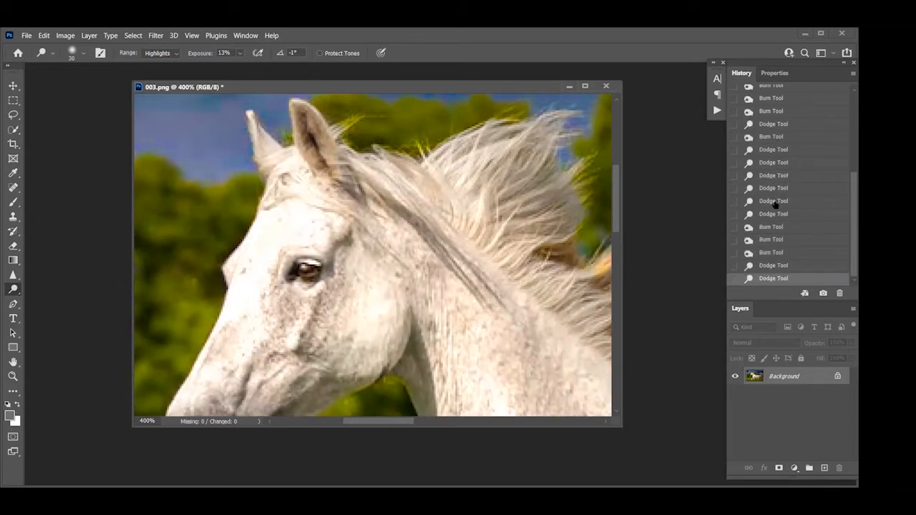
Compare the whole running horse photo in its opened state with the final dodged and burned state
{"action": "key", "text": "ctrl+minus"}
{"action": "key", "text": "ctrl+minus"}
{"action": "key", "text": "ctrl+minus"}
{"action": "key", "text": "ctrl+minus"}
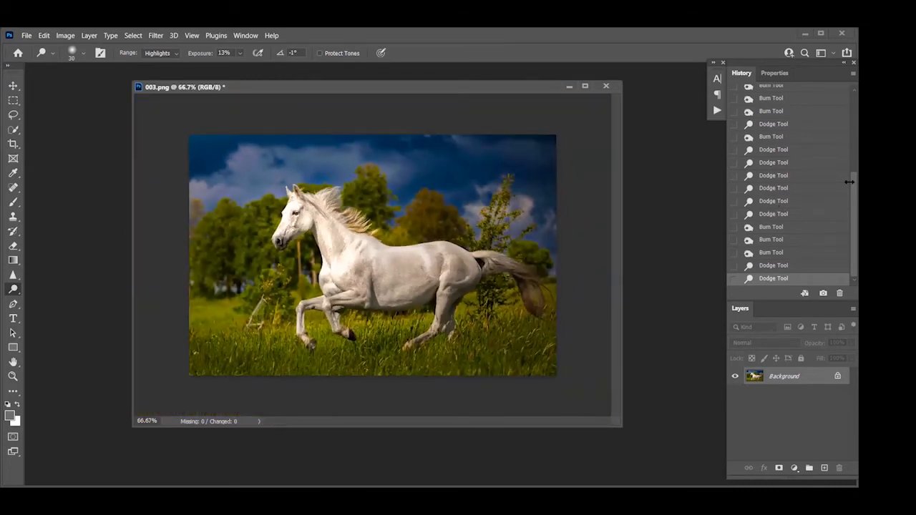
{"action": "scroll", "coordinate": [846, 179], "scroll_direction": "up", "scroll_amount": 1}
{"action": "scroll", "coordinate": [845, 179], "scroll_direction": "up", "scroll_amount": 5}
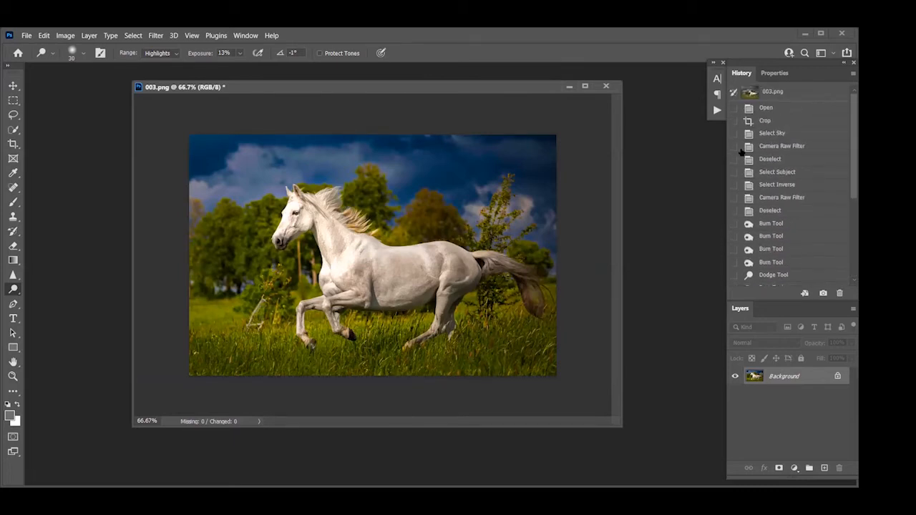
{"action": "left_click", "coordinate": [767, 108]}
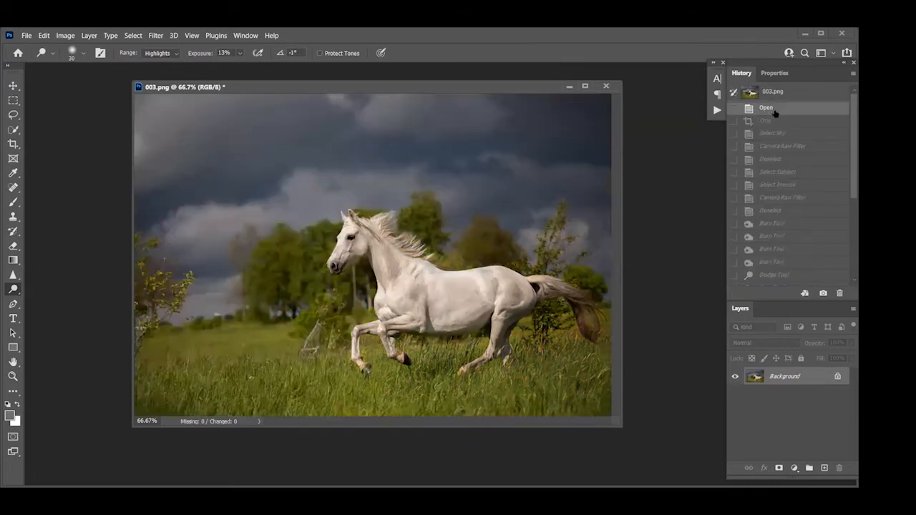
{"action": "scroll", "coordinate": [763, 179], "scroll_direction": "down", "scroll_amount": 3}
{"action": "scroll", "coordinate": [779, 177], "scroll_direction": "down", "scroll_amount": 3}
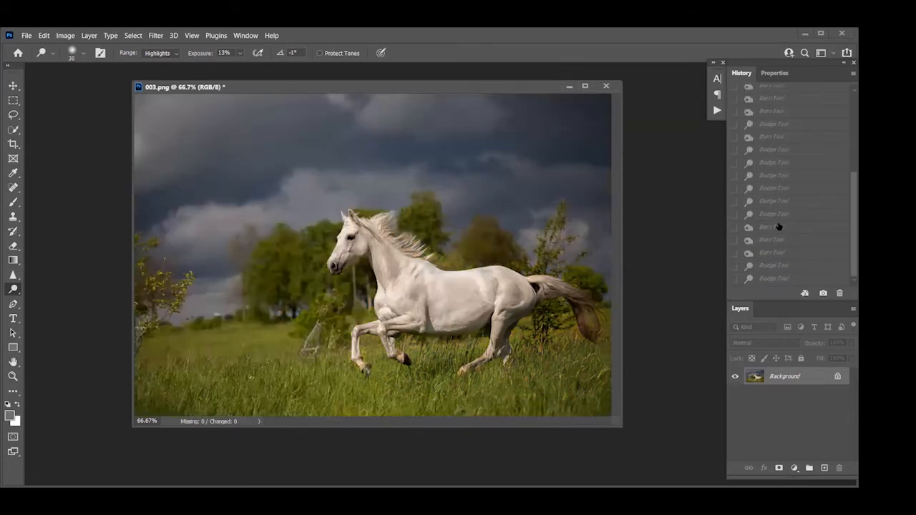
{"action": "left_click", "coordinate": [771, 279]}
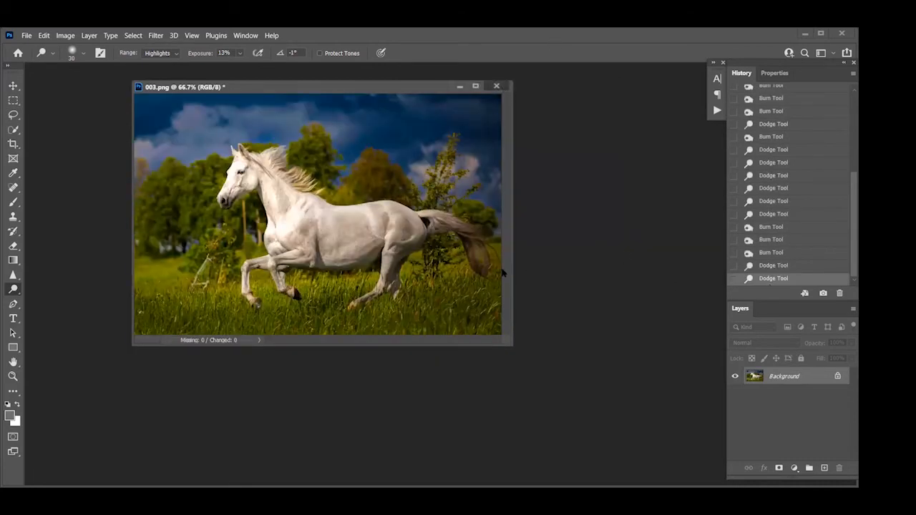
Close the running horse photo without saving and place the beetle image 002 2.png beside 002.png
{"action": "left_click", "coordinate": [497, 87]}
{"action": "left_click", "coordinate": [446, 213]}
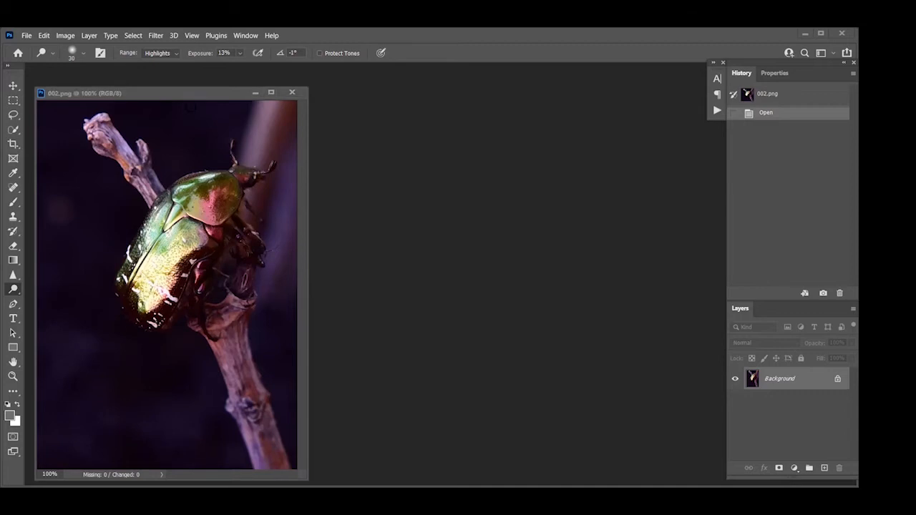
{"action": "left_click_drag", "start_coordinate": [181, 80], "coordinate": [471, 90]}
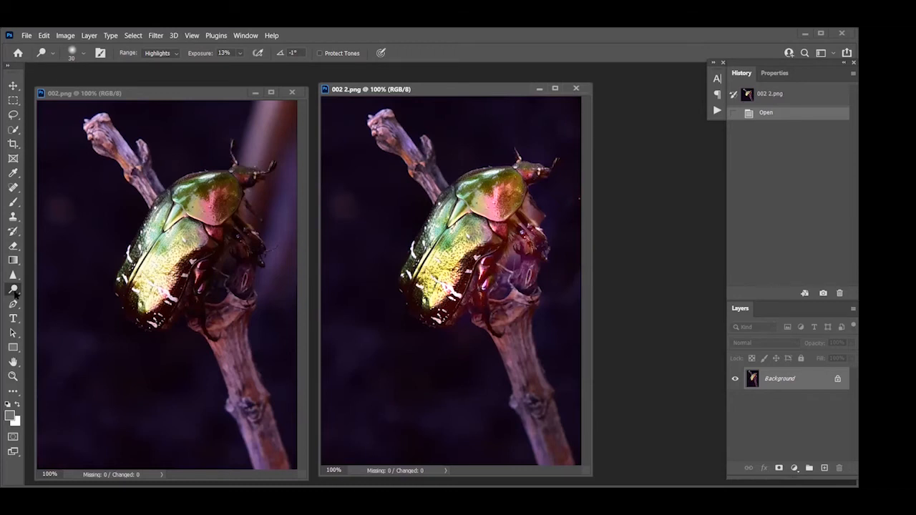
Brighten the beetle's body in 002.png with the Dodge tool on Midtones, at brush size 125 and 13% exposure
{"action": "left_click", "coordinate": [160, 56]}
{"action": "left_click", "coordinate": [158, 70]}
{"action": "left_click", "coordinate": [210, 242]}
{"action": "key", "text": "bracketright"}
{"action": "key", "text": "bracketright"}
{"action": "key", "text": "bracketright"}
{"action": "key", "text": "bracketright"}
{"action": "key", "text": "bracketright"}
{"action": "key", "text": "bracketright"}
{"action": "key", "text": "bracketright"}
{"action": "key", "text": "bracketright"}
{"action": "key", "text": "bracketright"}
{"action": "key", "text": "bracketright"}
{"action": "key", "text": "bracketright"}
{"action": "key", "text": "bracketright"}
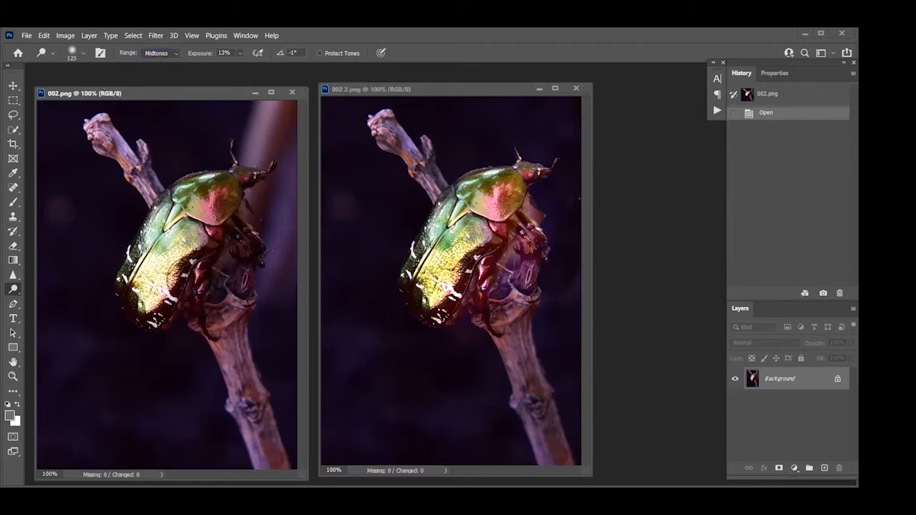
{"action": "left_click_drag", "start_coordinate": [168, 287], "coordinate": [152, 309]}
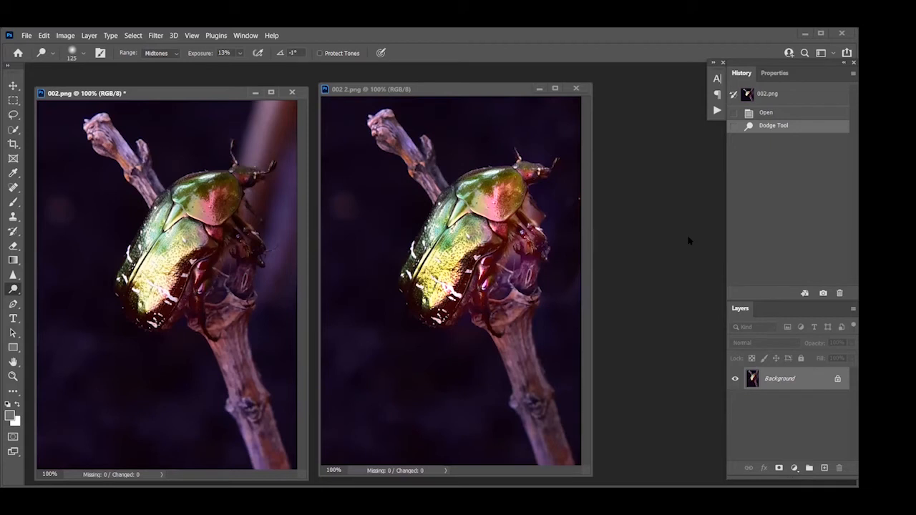
{"action": "mouse_move", "coordinate": [175, 358]}
{"action": "left_mouse_down"}
{"action": "mouse_move", "coordinate": [209, 317]}
{"action": "mouse_move", "coordinate": [160, 321]}
{"action": "mouse_move", "coordinate": [155, 372]}
{"action": "left_mouse_up"}
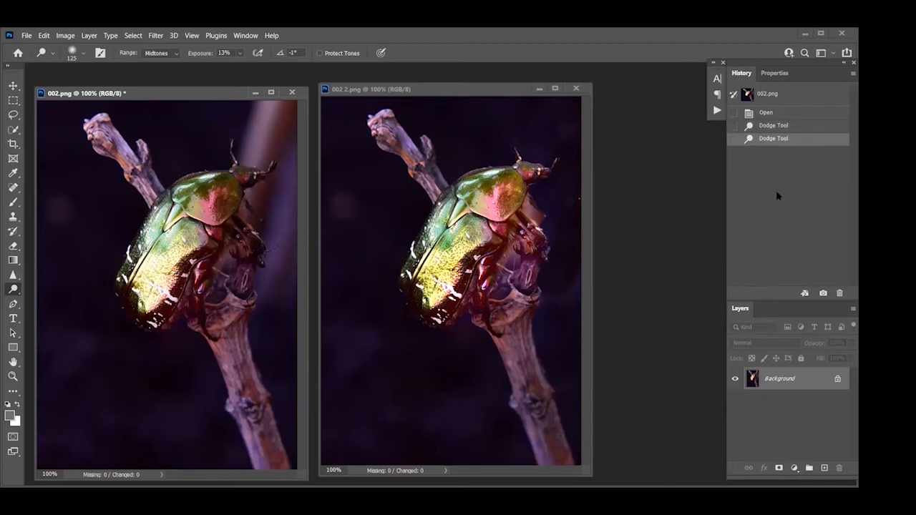
Revert 002.png to its opened state and close it without saving
{"action": "left_click", "coordinate": [769, 114]}
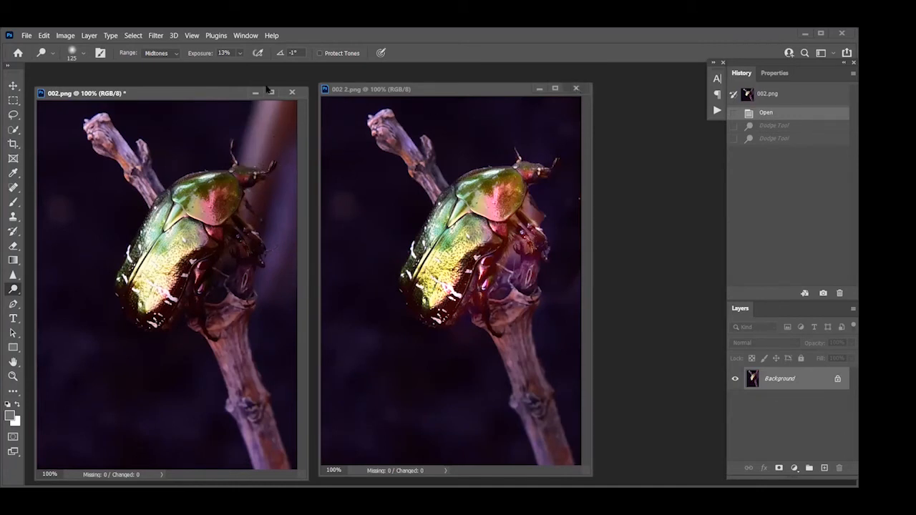
{"action": "left_click", "coordinate": [292, 93]}
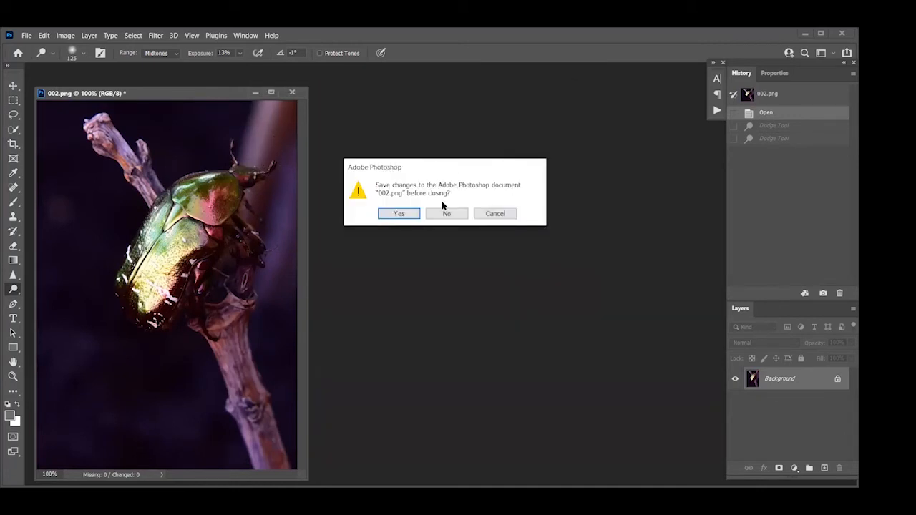
{"action": "left_click", "coordinate": [445, 213]}
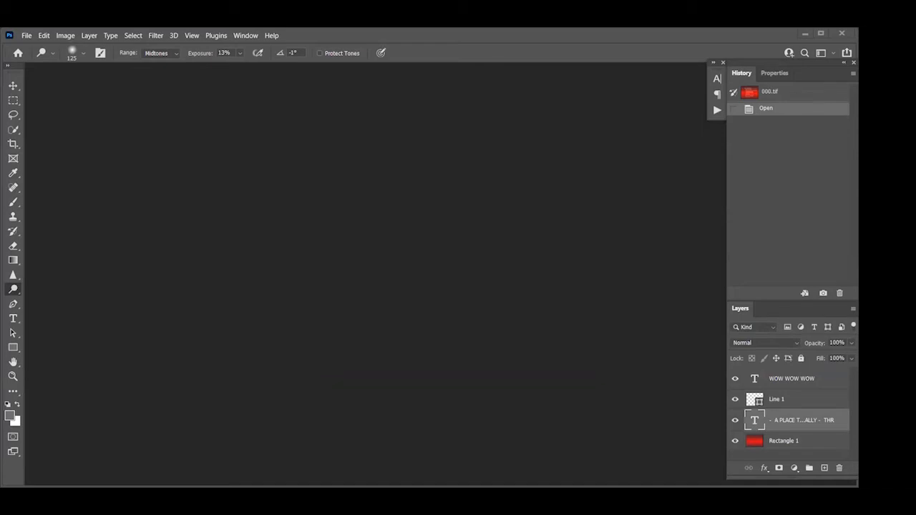
Open image 098 from the Good folder inside Class 43 Images and center its window in the workspace
{"action": "left_click", "coordinate": [26, 36]}
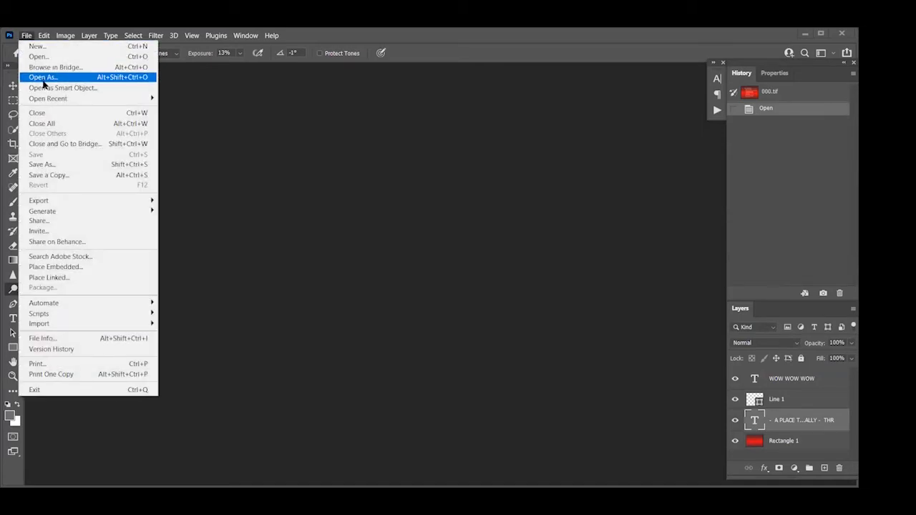
{"action": "left_click", "coordinate": [31, 57]}
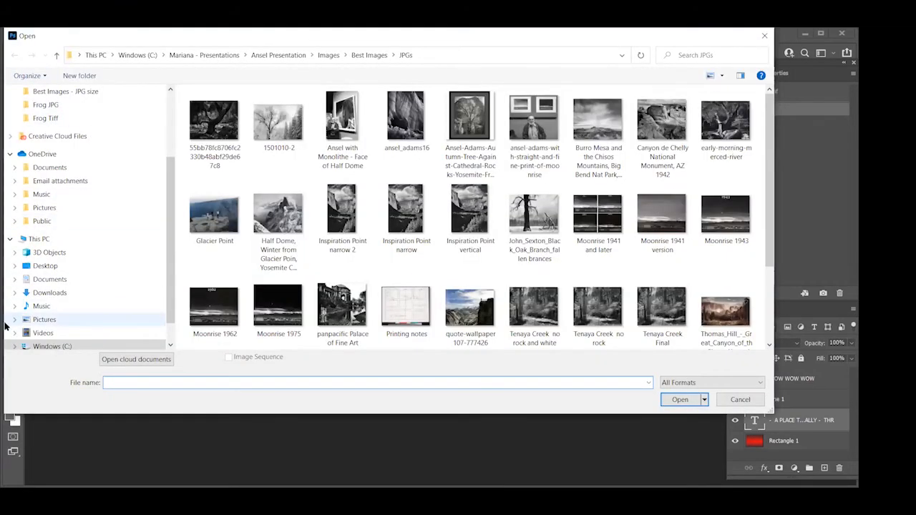
{"action": "left_click", "coordinate": [17, 346]}
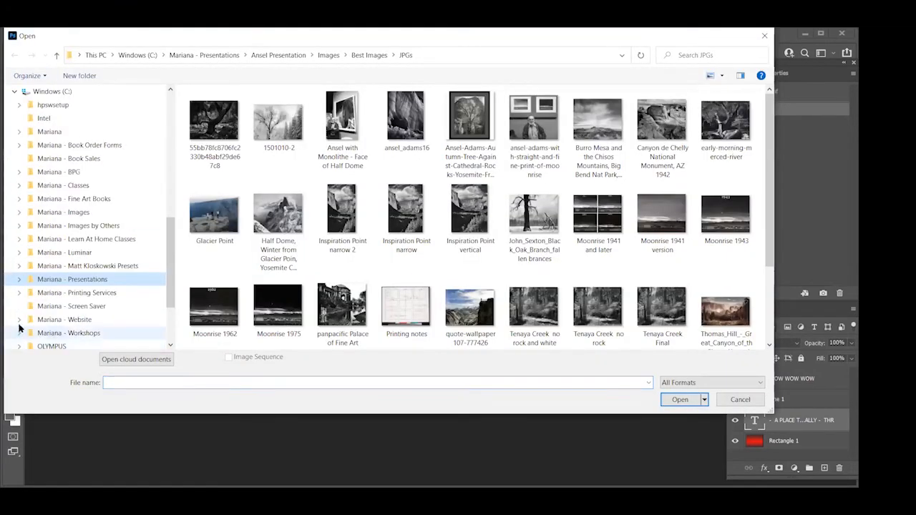
{"action": "left_click", "coordinate": [20, 242]}
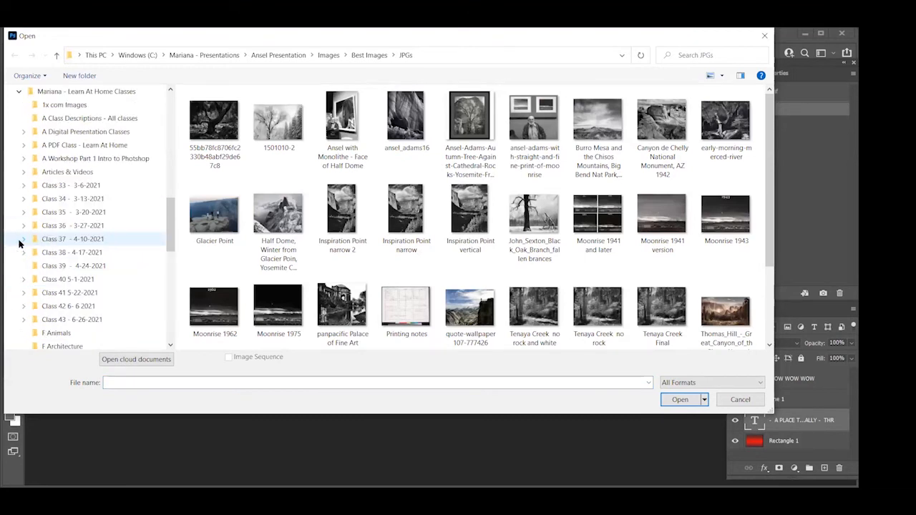
{"action": "left_click", "coordinate": [25, 320]}
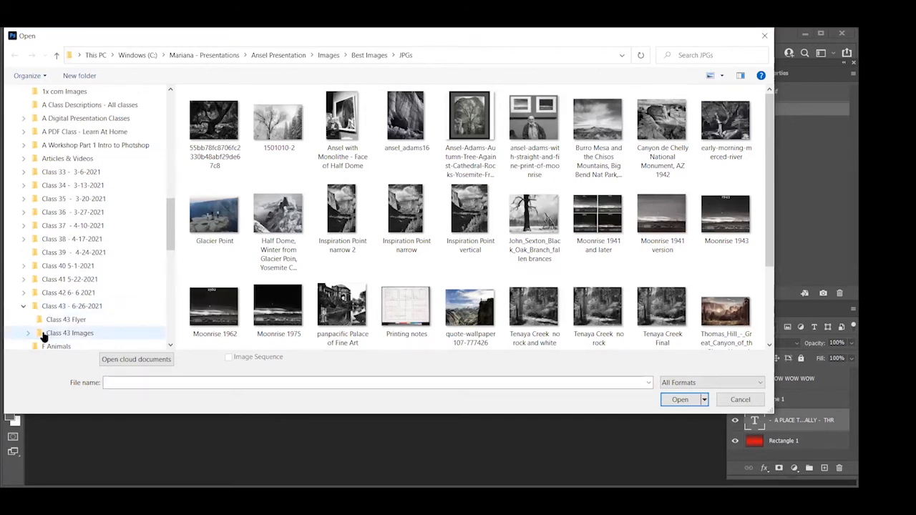
{"action": "left_click", "coordinate": [29, 333]}
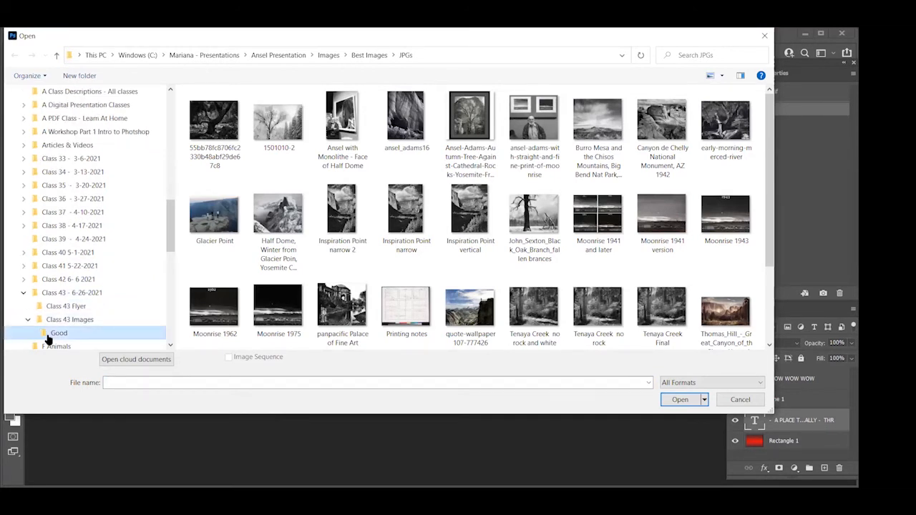
{"action": "left_click", "coordinate": [47, 338]}
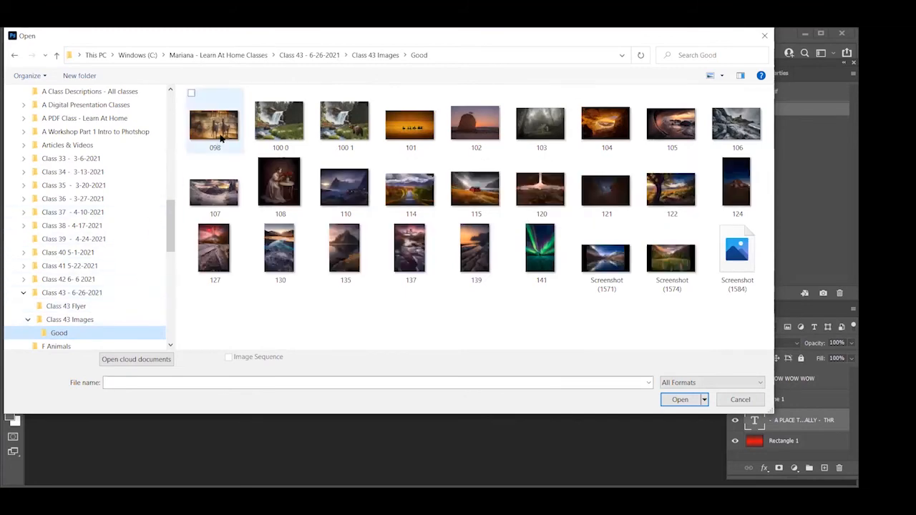
{"action": "left_click", "coordinate": [218, 139]}
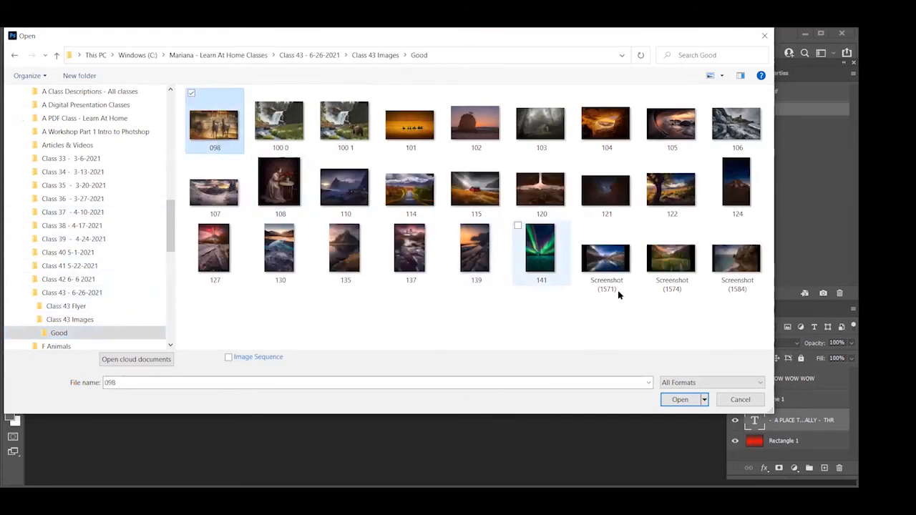
{"action": "left_click", "coordinate": [680, 399]}
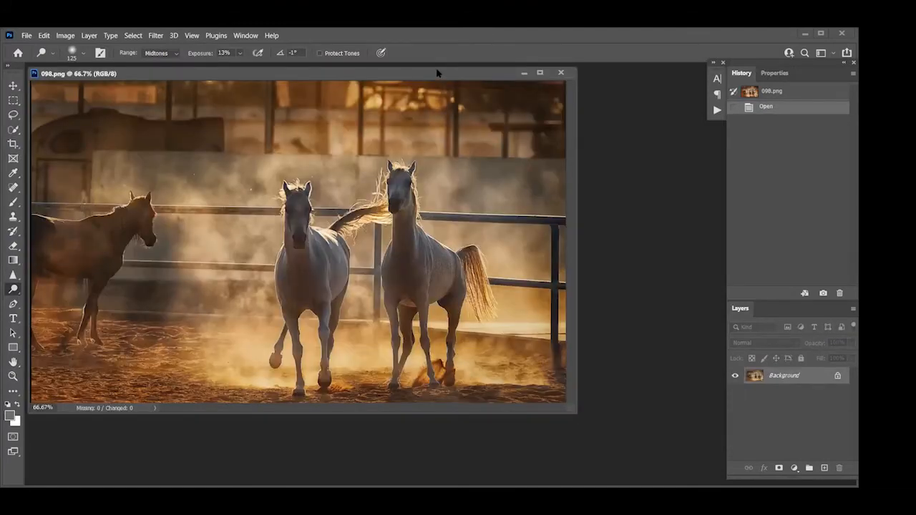
{"action": "left_click_drag", "start_coordinate": [437, 73], "coordinate": [528, 91]}
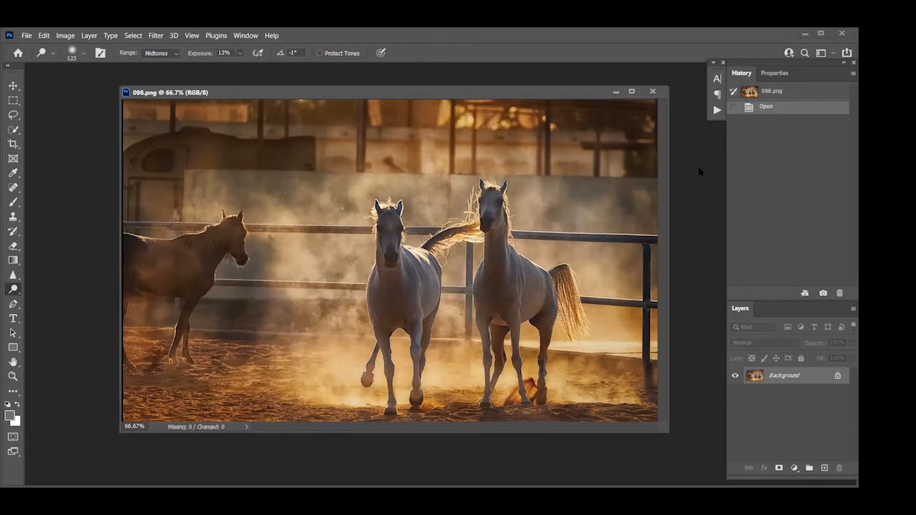
Crop 098.png tightly around the two gray horses, cutting out the brown horse and the outer fence post
{"action": "left_click", "coordinate": [13, 144]}
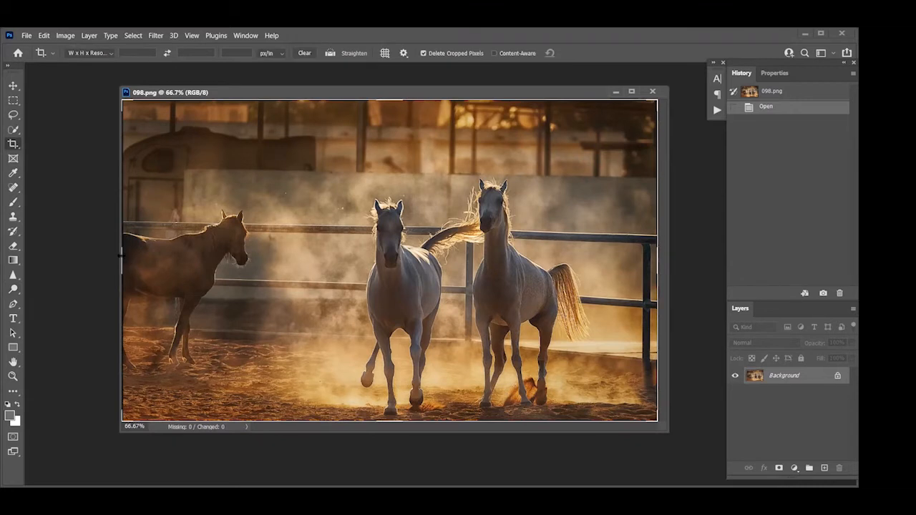
{"action": "left_click_drag", "start_coordinate": [121, 258], "coordinate": [214, 262]}
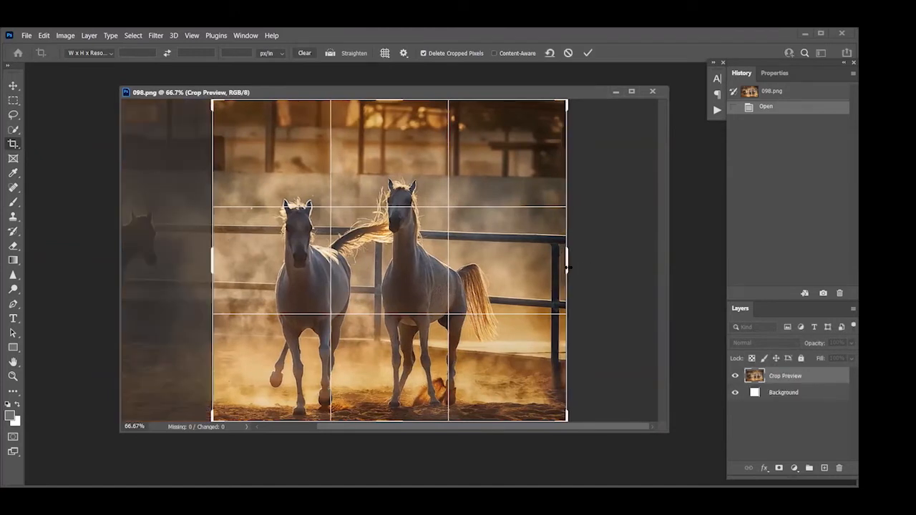
{"action": "left_click_drag", "start_coordinate": [567, 267], "coordinate": [548, 264]}
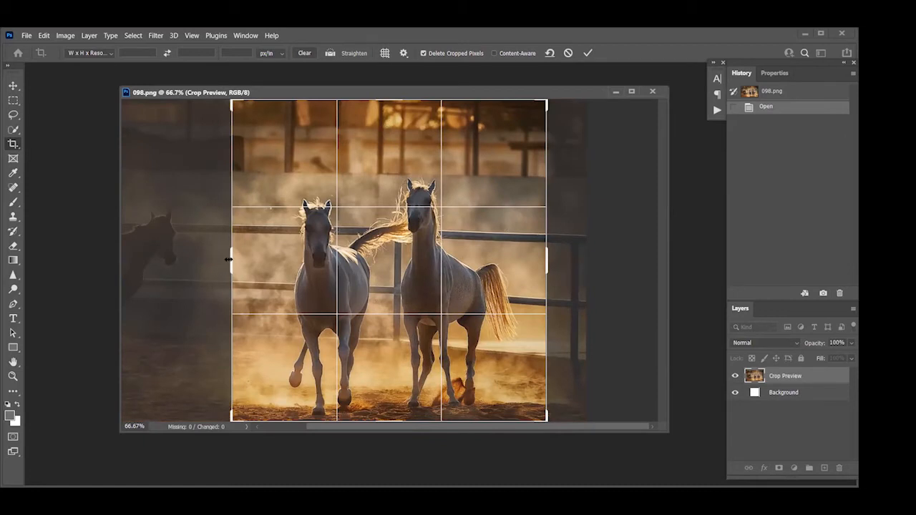
{"action": "left_click_drag", "start_coordinate": [231, 261], "coordinate": [238, 259]}
{"action": "left_click_drag", "start_coordinate": [538, 265], "coordinate": [532, 262]}
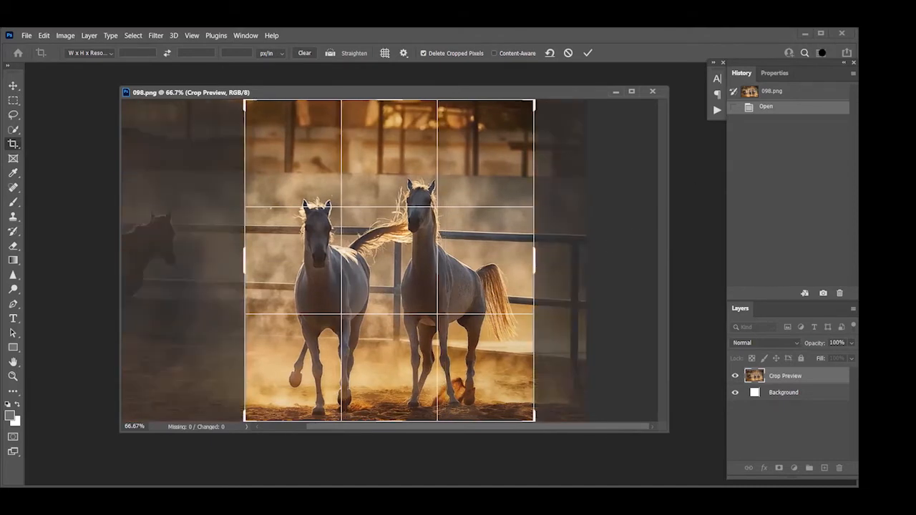
{"action": "key", "text": "Return"}
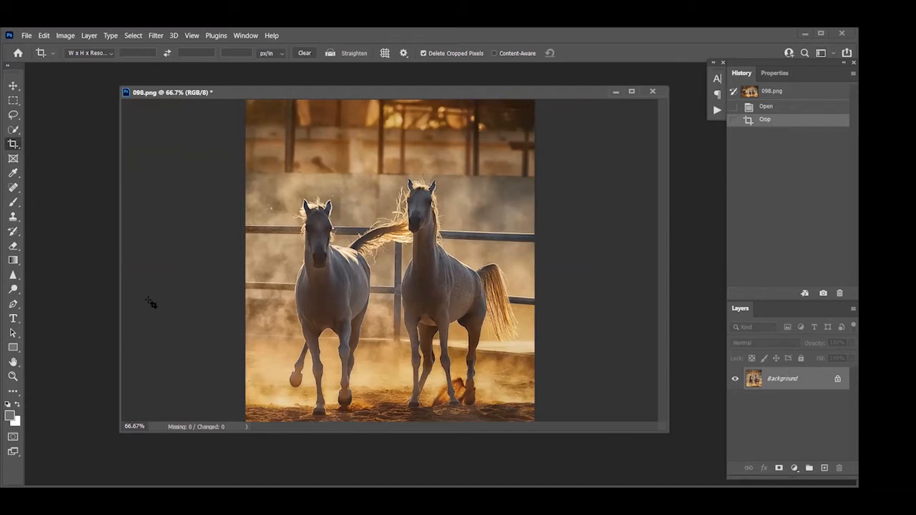
Try to brighten the chest of the gray horse with the lower head using the Dodge tool on Midtones
{"action": "left_click", "coordinate": [14, 290]}
{"action": "right_click", "coordinate": [15, 290]}
{"action": "left_click", "coordinate": [307, 295]}
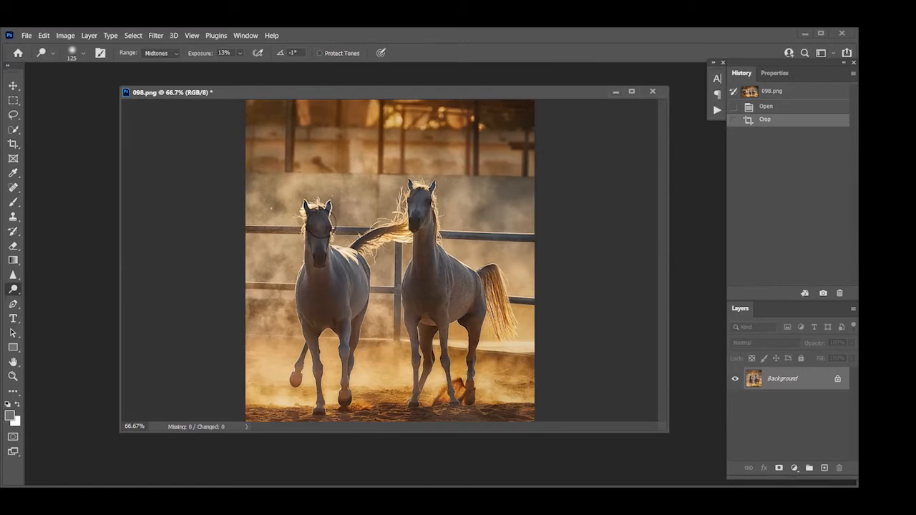
{"action": "left_click_drag", "start_coordinate": [315, 307], "coordinate": [333, 334]}
{"action": "key", "text": "ctrl+z"}
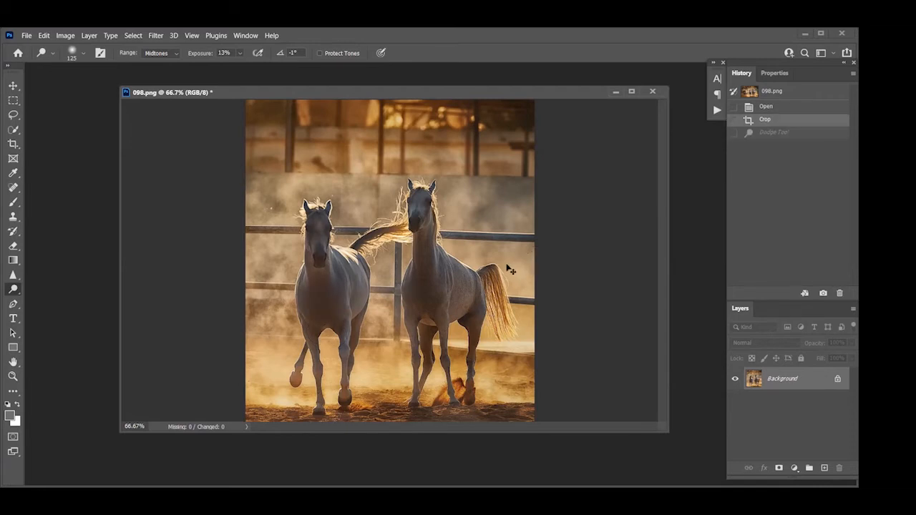
Brighten the two gray horses with the Dodge tool on Highlights, at brush size 125 and 13% exposure
{"action": "left_click", "coordinate": [151, 54]}
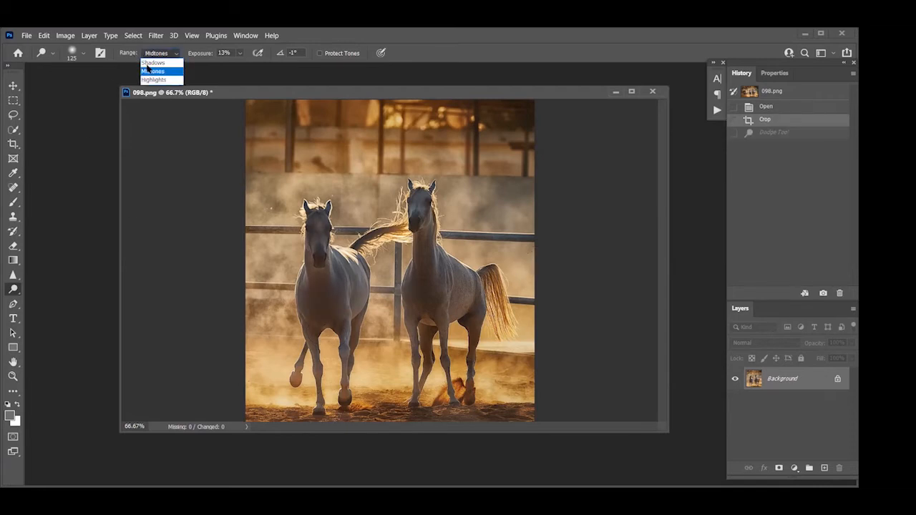
{"action": "left_click", "coordinate": [150, 81]}
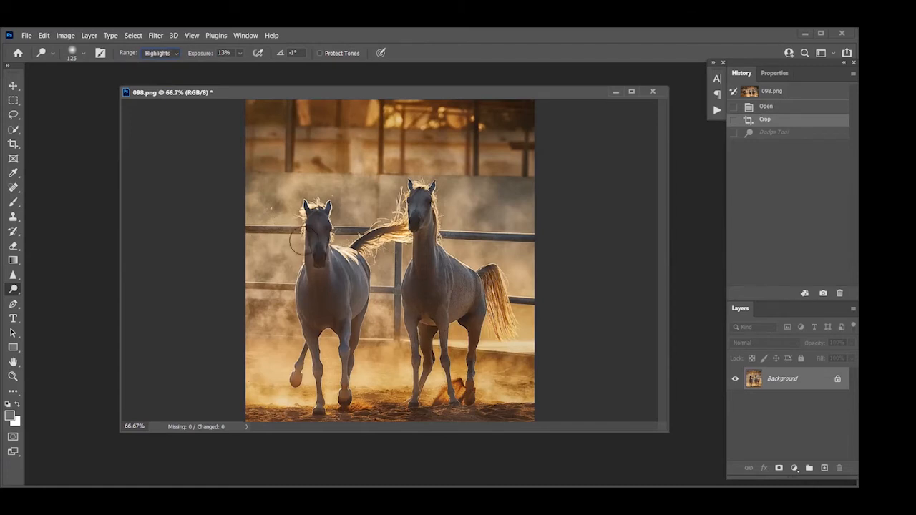
{"action": "left_click_drag", "start_coordinate": [349, 346], "coordinate": [347, 289]}
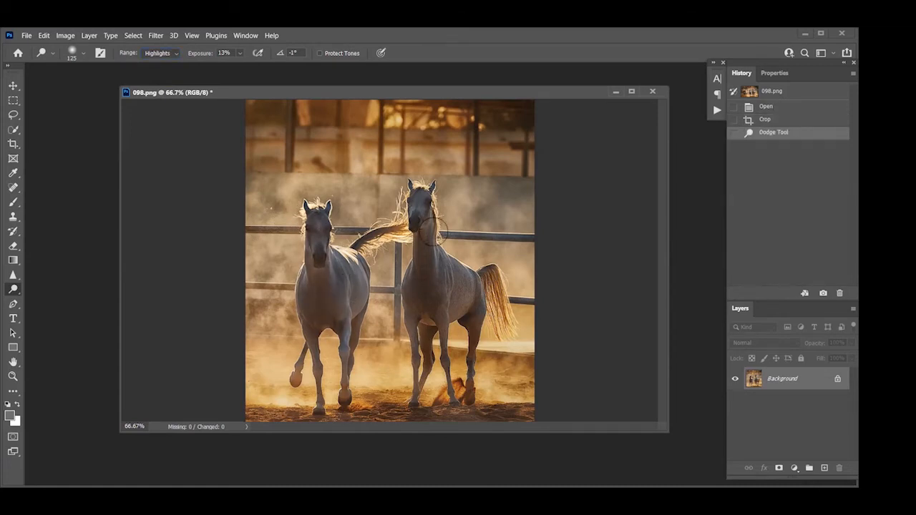
{"action": "left_click", "coordinate": [458, 342]}
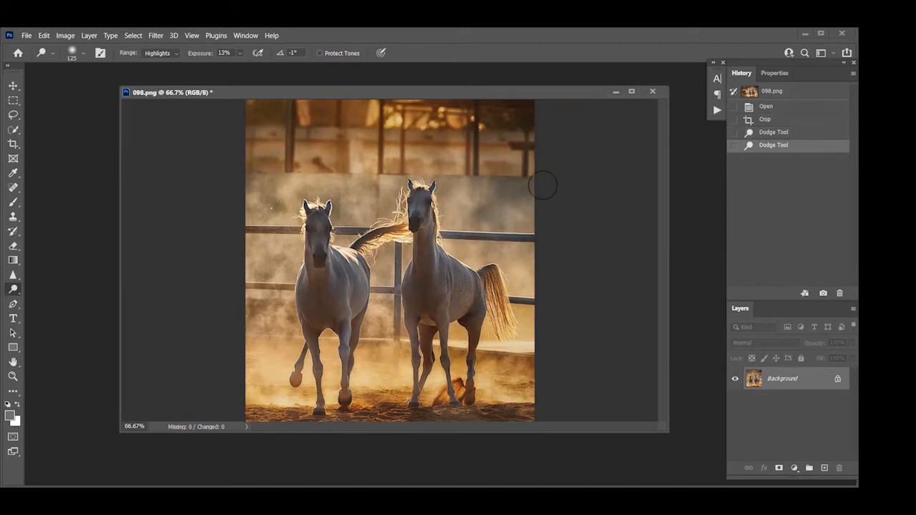
{"action": "key", "text": "ctrl+minus"}
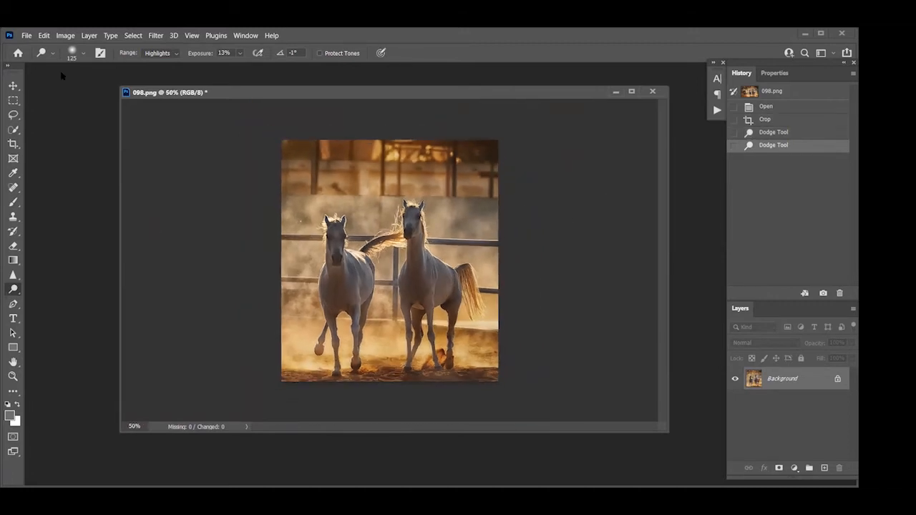
Extend the canvas of 098.png below the horses with the Crop tool, leaving a blank white strip under the ground
{"action": "left_click", "coordinate": [12, 144]}
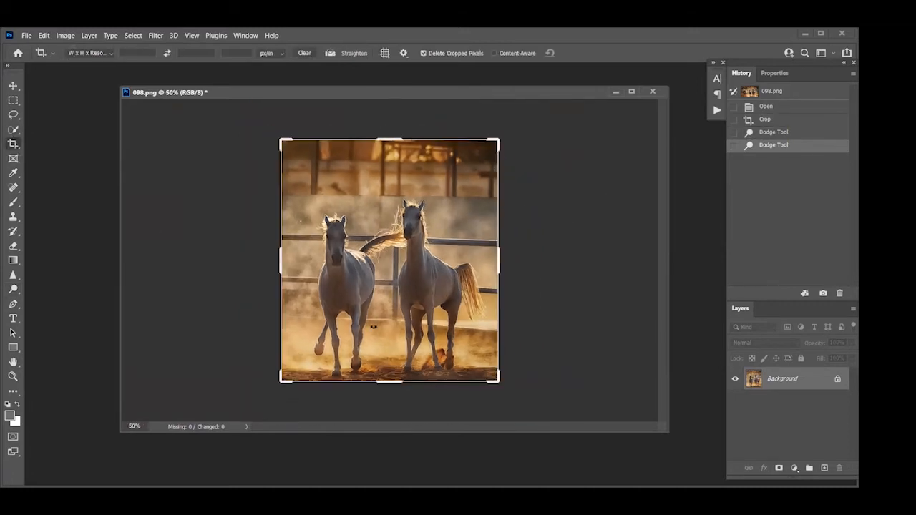
{"action": "left_click_drag", "start_coordinate": [391, 381], "coordinate": [387, 393]}
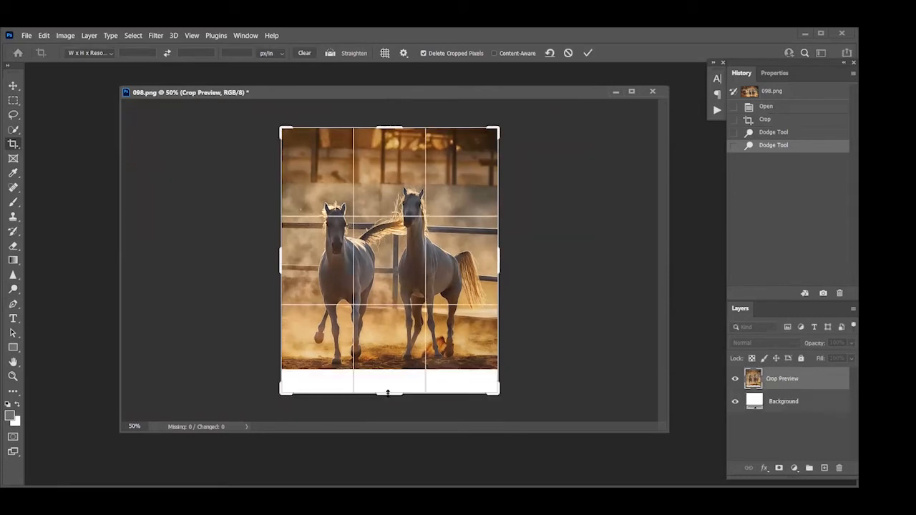
{"action": "key", "text": "Return"}
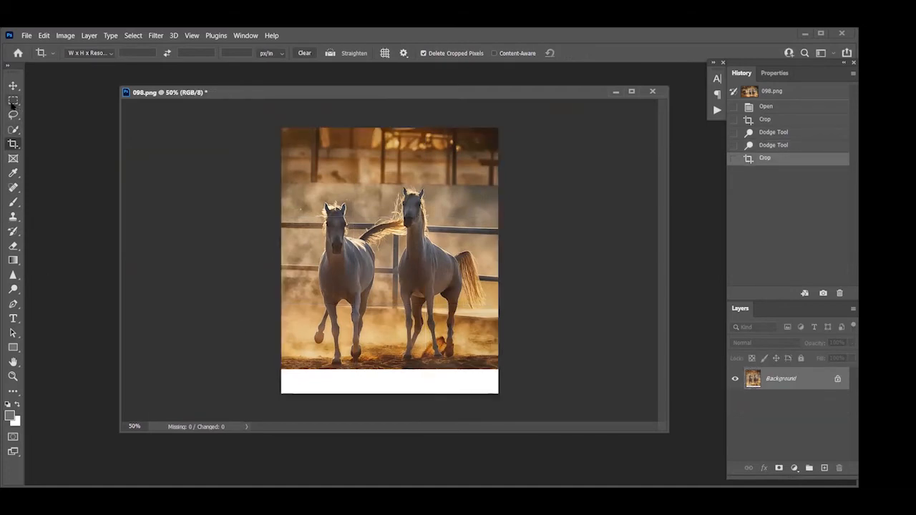
Select a thin strip of ground above the white area and stretch it down to about 510% height with Free Transform, clearing the selection
{"action": "left_click", "coordinate": [13, 100]}
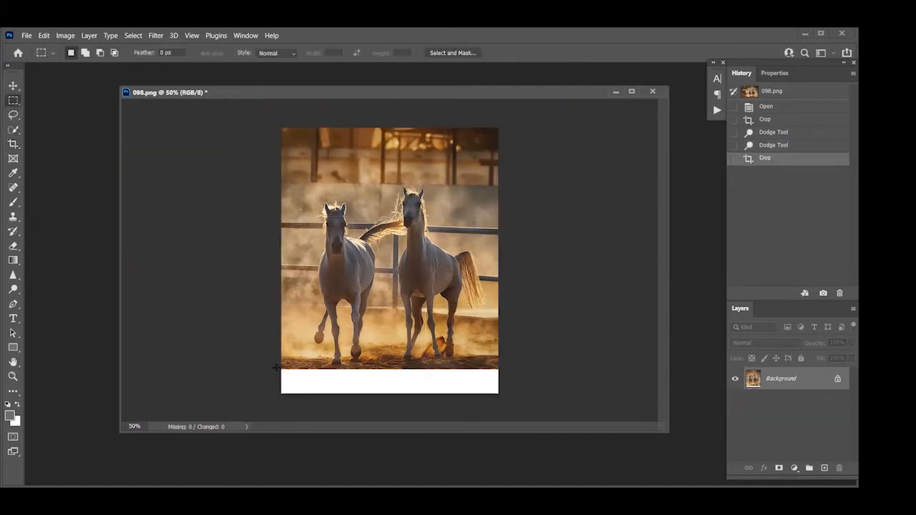
{"action": "left_click_drag", "start_coordinate": [281, 364], "coordinate": [522, 362]}
{"action": "key", "text": "ctrl+t"}
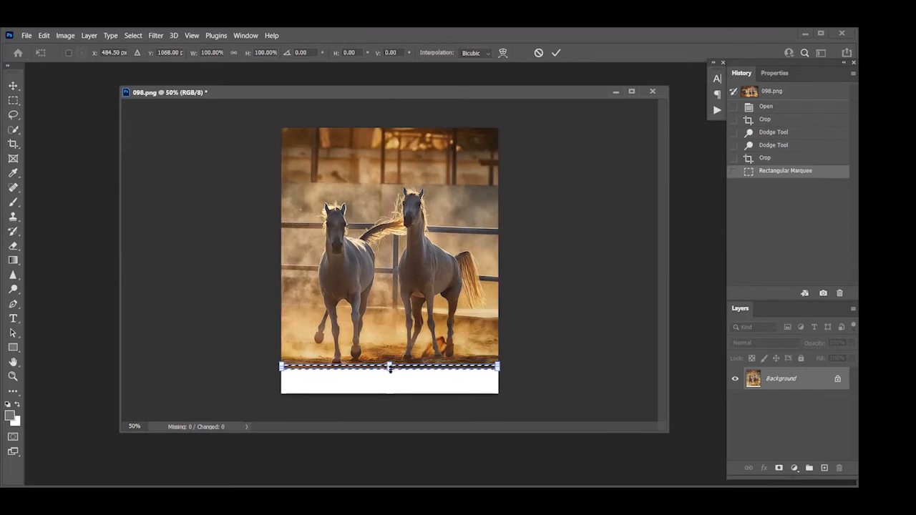
{"action": "left_click_drag", "start_coordinate": [389, 368], "coordinate": [388, 389]}
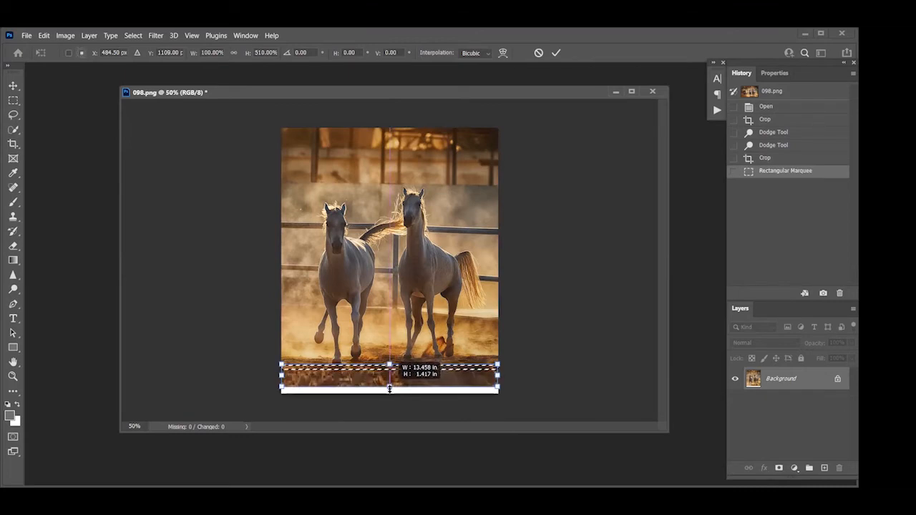
{"action": "key", "text": "Return"}
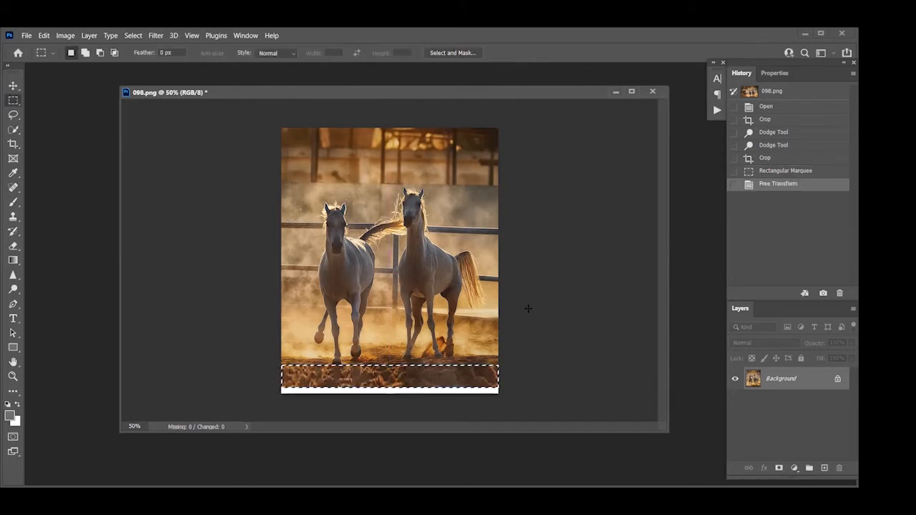
{"action": "key", "text": "ctrl+d"}
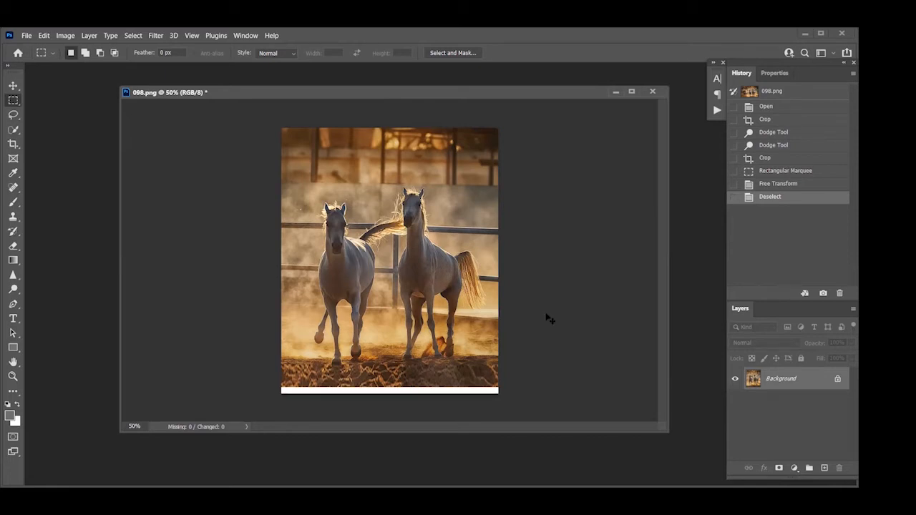
Compare the photo with and without the stretched ground strip, undo the stretch, and clear the selection
{"action": "left_click", "coordinate": [769, 171]}
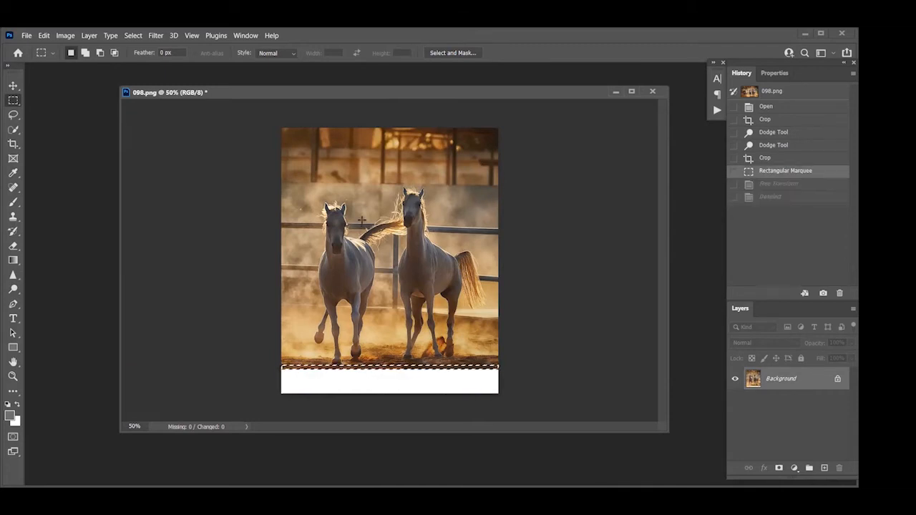
{"action": "key", "text": "ctrl+shift+z"}
{"action": "key", "text": "ctrl+shift+z"}
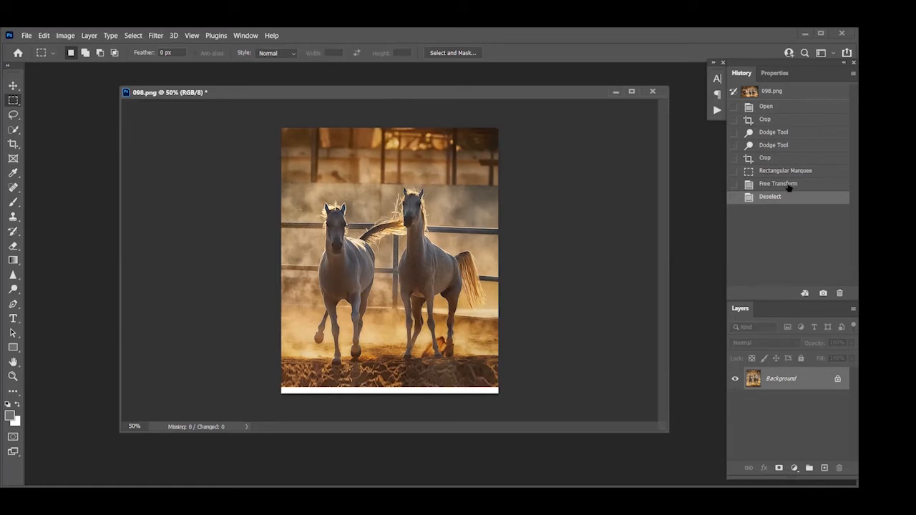
{"action": "left_click", "coordinate": [767, 173]}
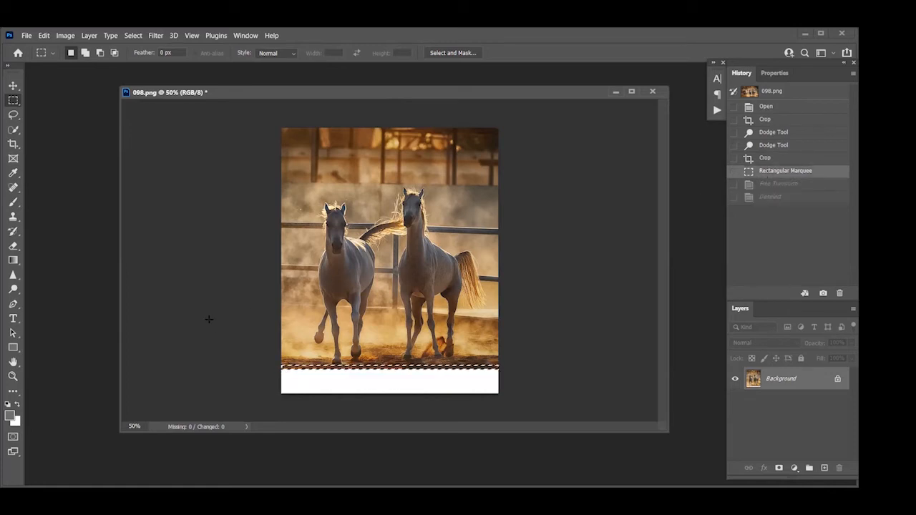
{"action": "key", "text": "ctrl+d"}
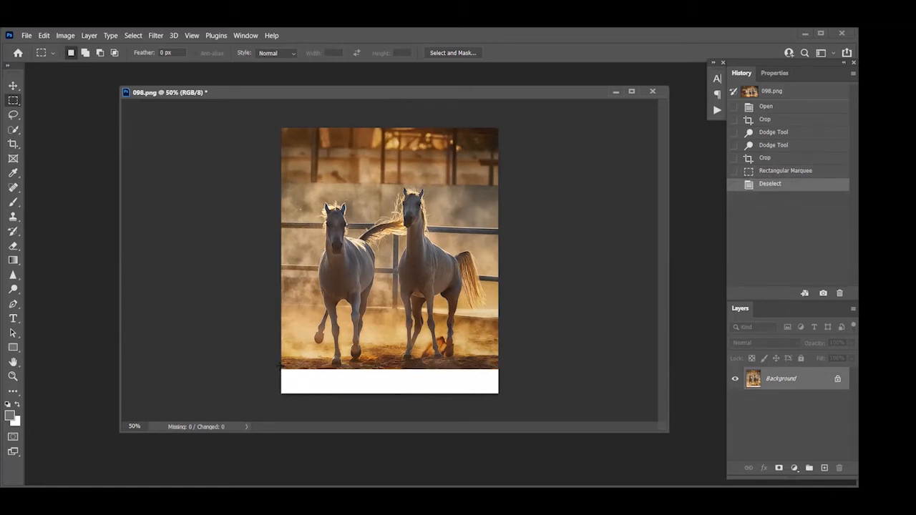
Select the lower edge of the ground with part of the white strip and apply a Content-Aware fill, clearing the selection
{"action": "left_click_drag", "start_coordinate": [280, 367], "coordinate": [514, 381]}
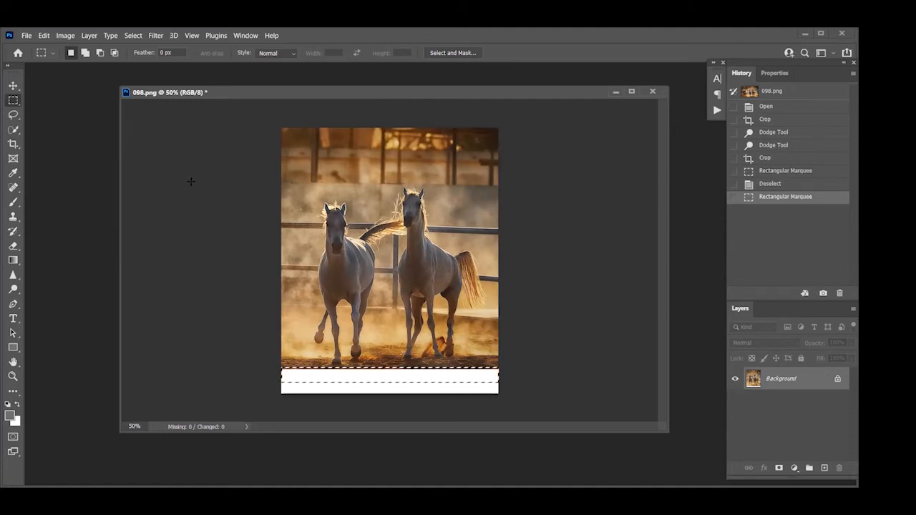
{"action": "left_click", "coordinate": [43, 35]}
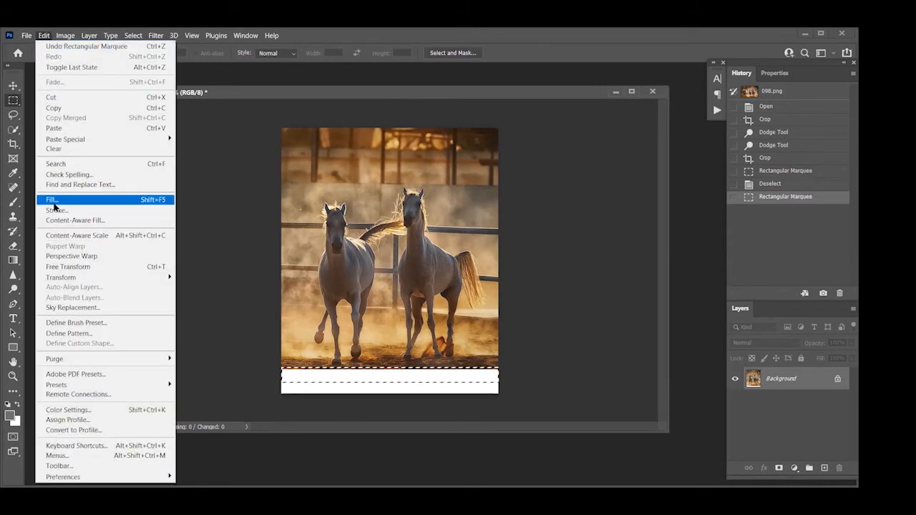
{"action": "left_click", "coordinate": [53, 201]}
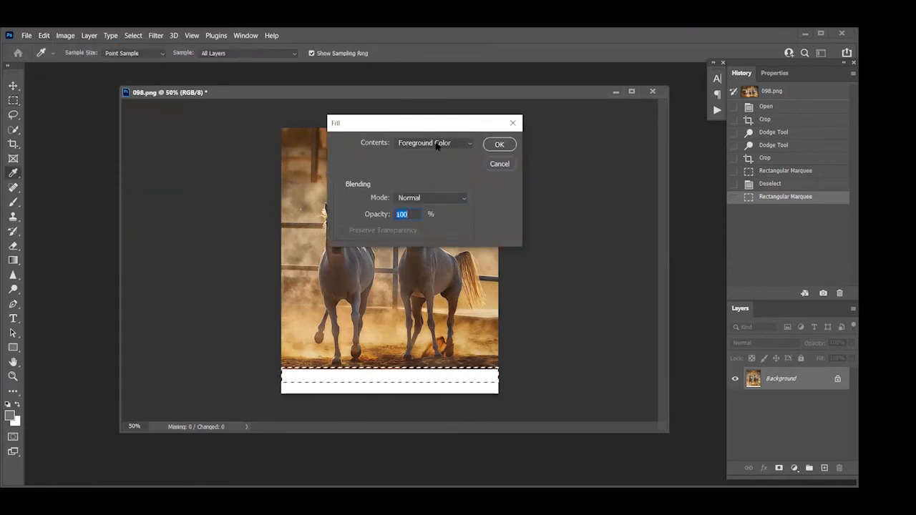
{"action": "left_click", "coordinate": [438, 144]}
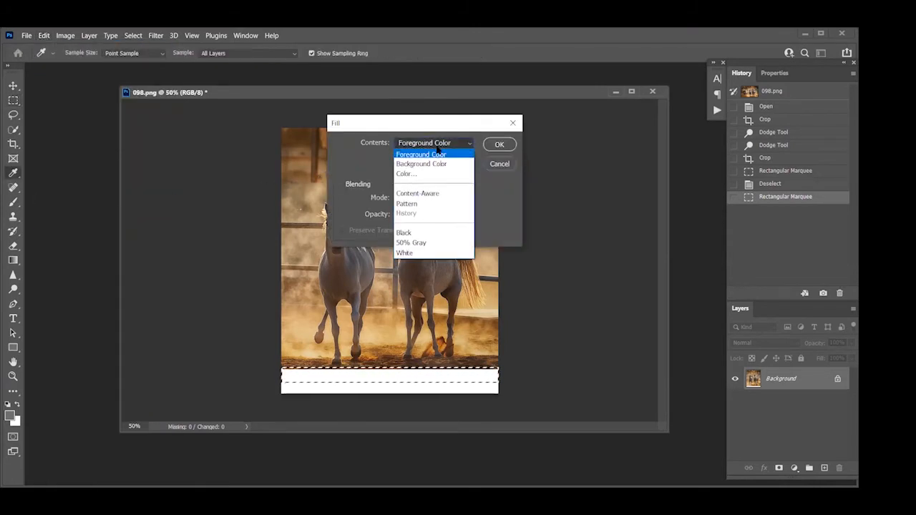
{"action": "left_click", "coordinate": [425, 194]}
{"action": "left_click", "coordinate": [499, 145]}
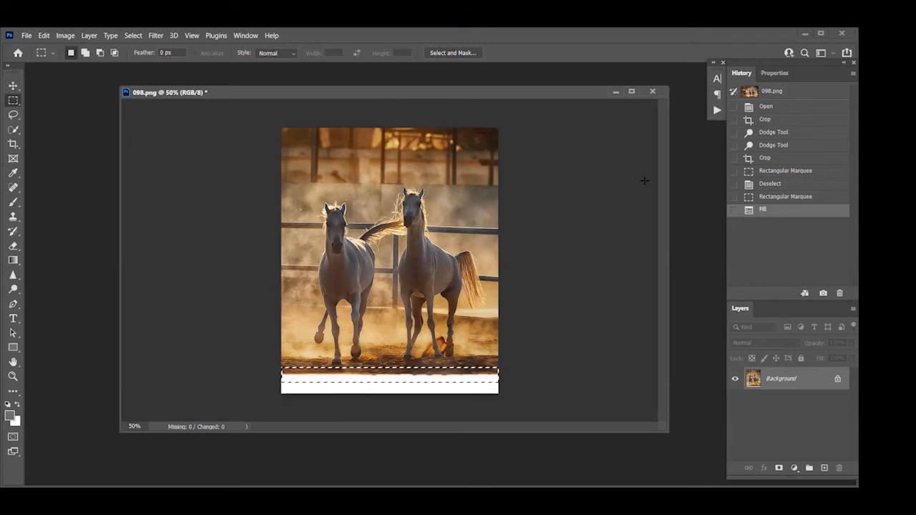
{"action": "key", "text": "ctrl+d"}
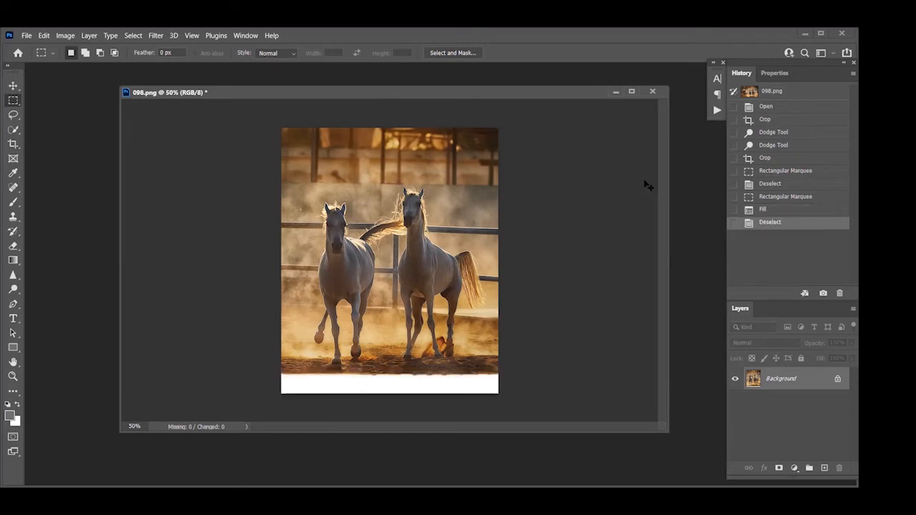
Compare the first crop with the extended canvas in the history and return the photo to the first crop state
{"action": "left_click", "coordinate": [777, 201]}
{"action": "left_click", "coordinate": [762, 122]}
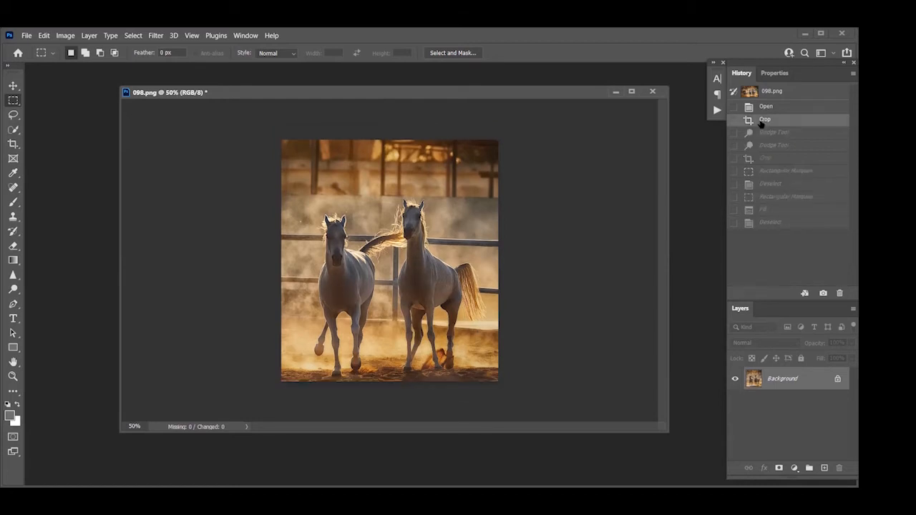
{"action": "left_click", "coordinate": [770, 157]}
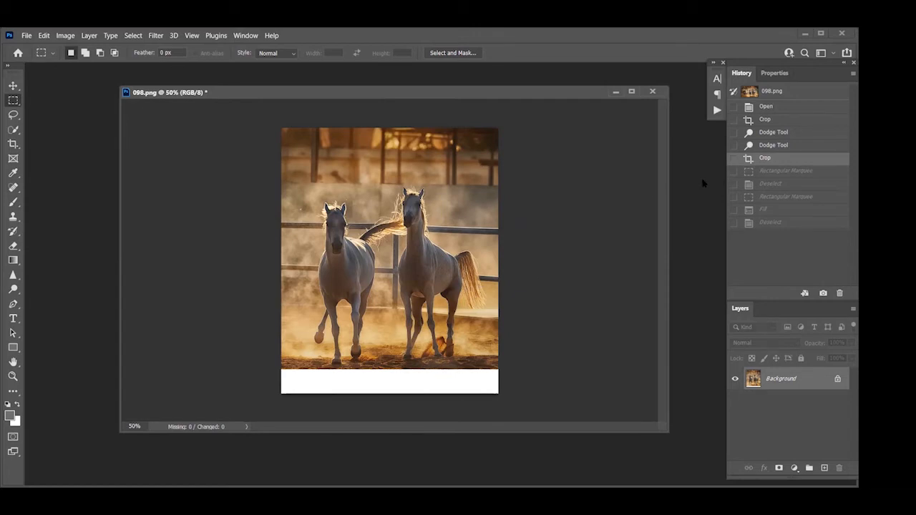
{"action": "left_click", "coordinate": [753, 121]}
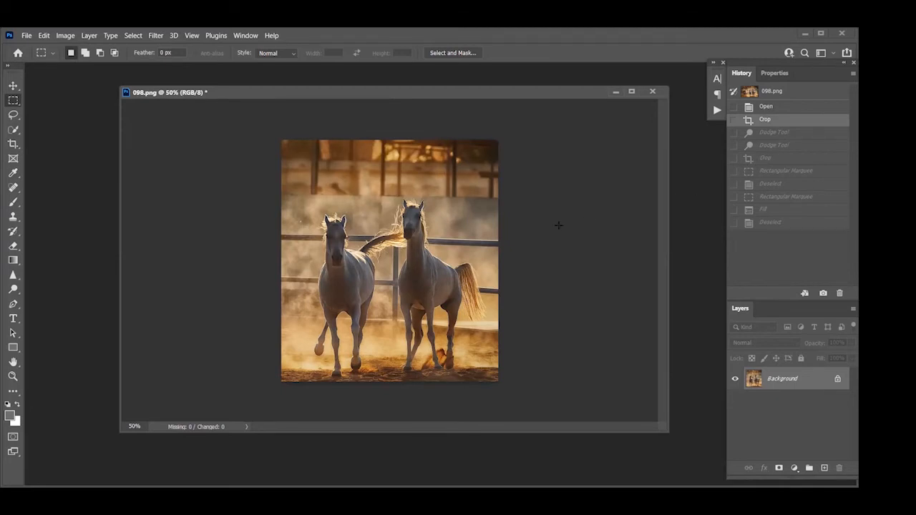
Try to extend the canvas below the horses using the Crop tool with Content-Aware enabled
{"action": "left_click", "coordinate": [13, 143]}
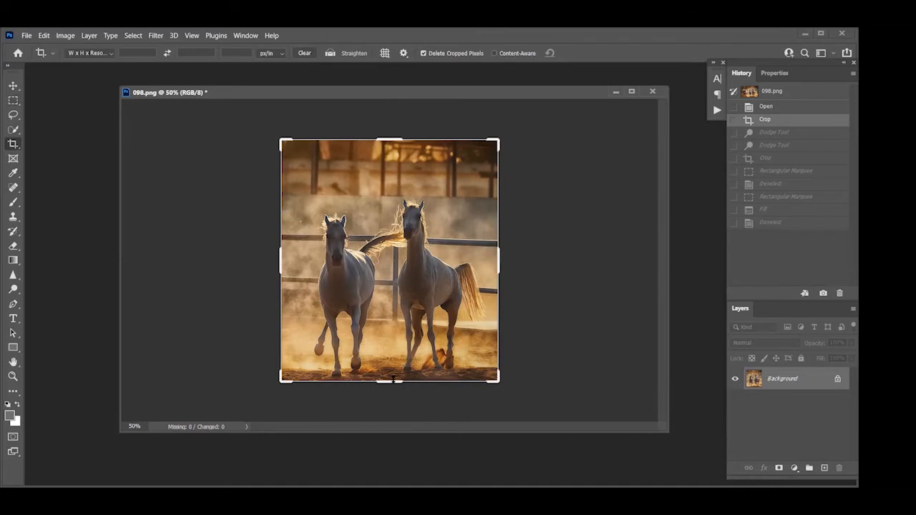
{"action": "left_click_drag", "start_coordinate": [393, 380], "coordinate": [393, 395]}
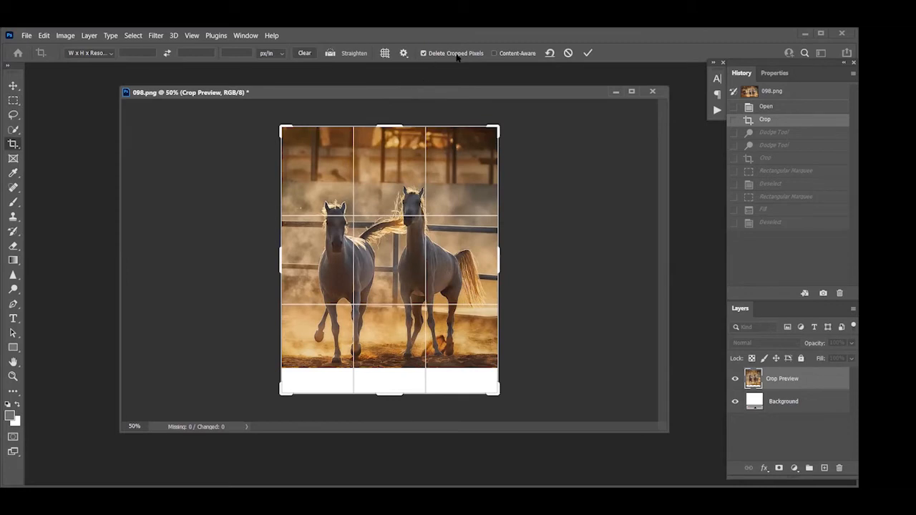
{"action": "left_click", "coordinate": [495, 54]}
{"action": "key", "text": "Return"}
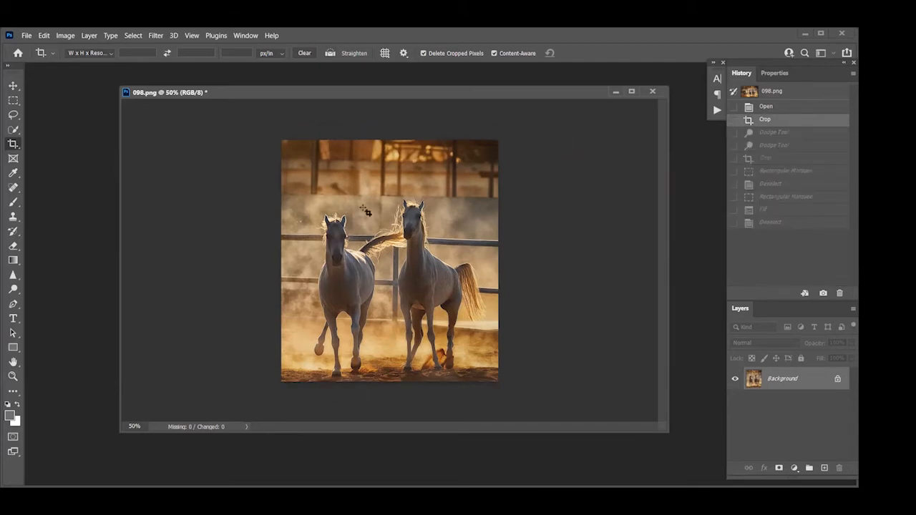
Rotate the photo slightly counterclockwise to level the fence and extend the ground below the horses with Content-Aware crops
{"action": "left_click", "coordinate": [13, 143]}
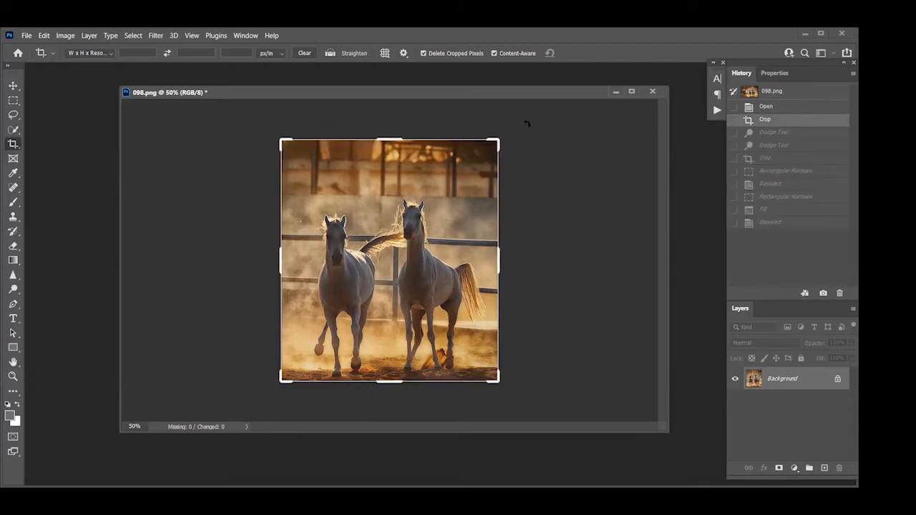
{"action": "left_click_drag", "start_coordinate": [527, 123], "coordinate": [522, 122]}
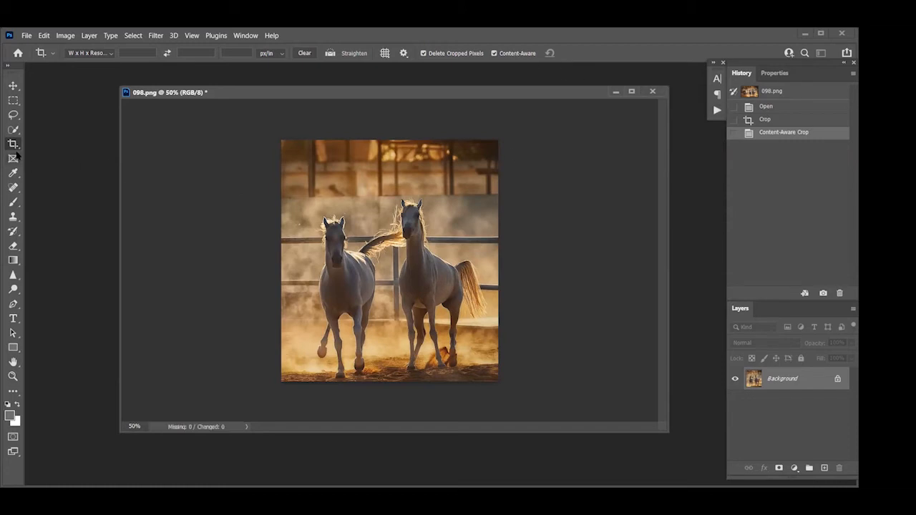
{"action": "left_click", "coordinate": [14, 150]}
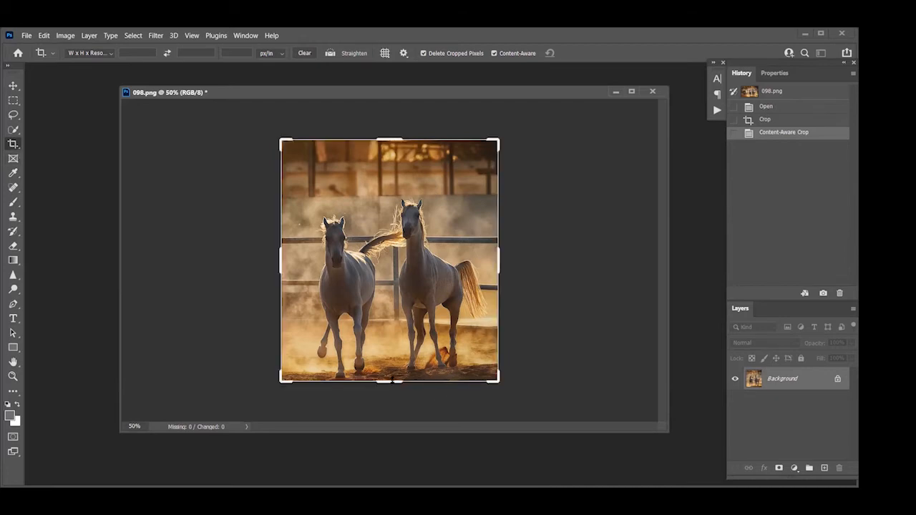
{"action": "left_click_drag", "start_coordinate": [391, 381], "coordinate": [393, 391]}
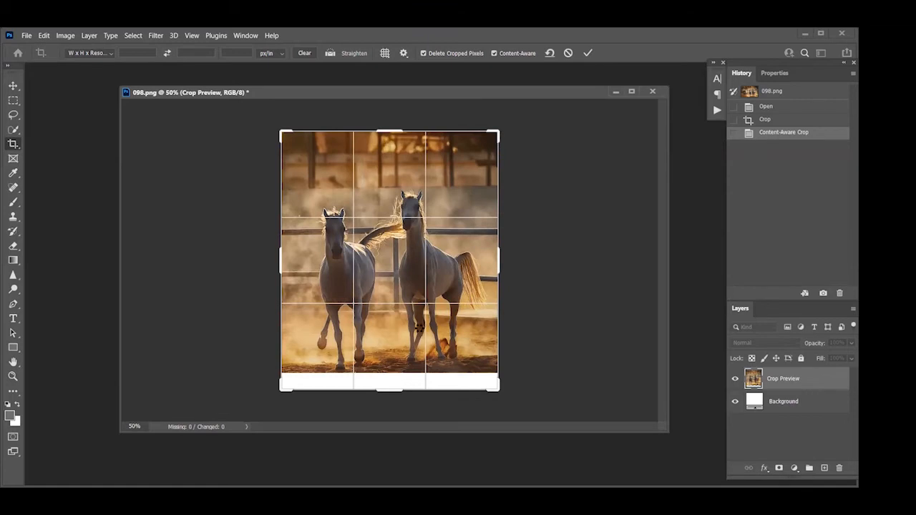
{"action": "key", "text": "Return"}
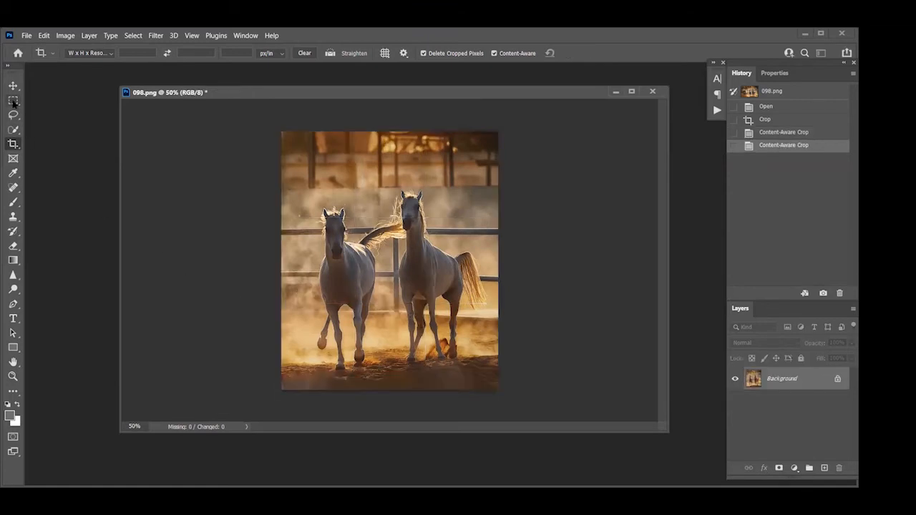
{"action": "left_click", "coordinate": [13, 101]}
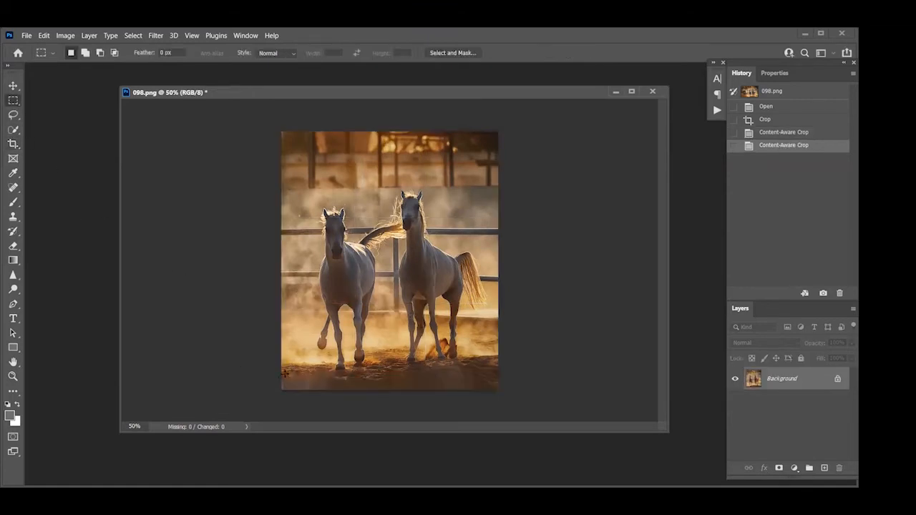
Return the photo to its first crop state and extend the canvas below the horses with Content-Aware turned off
{"action": "left_click", "coordinate": [765, 107]}
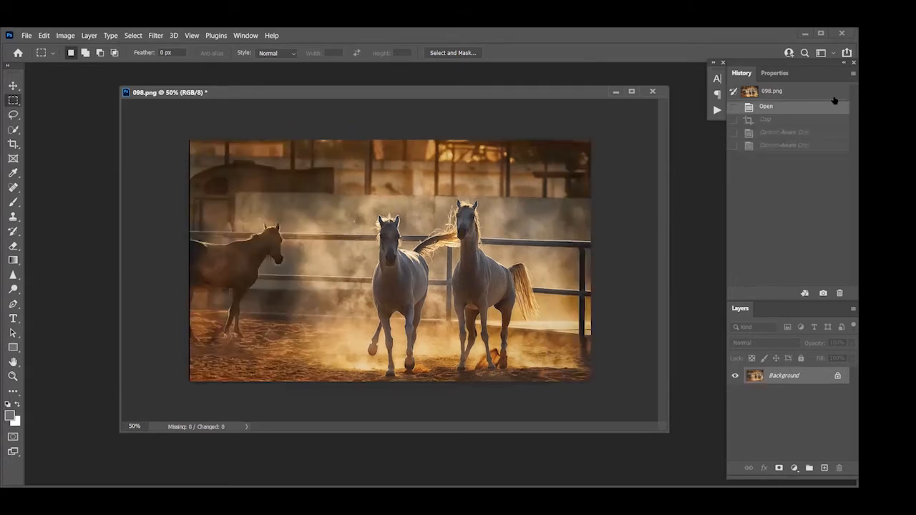
{"action": "left_click", "coordinate": [765, 120]}
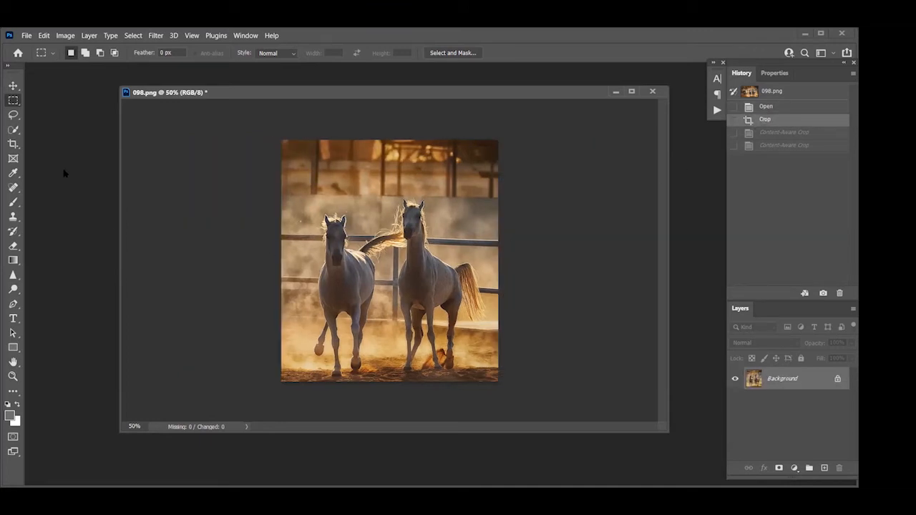
{"action": "left_click", "coordinate": [15, 146]}
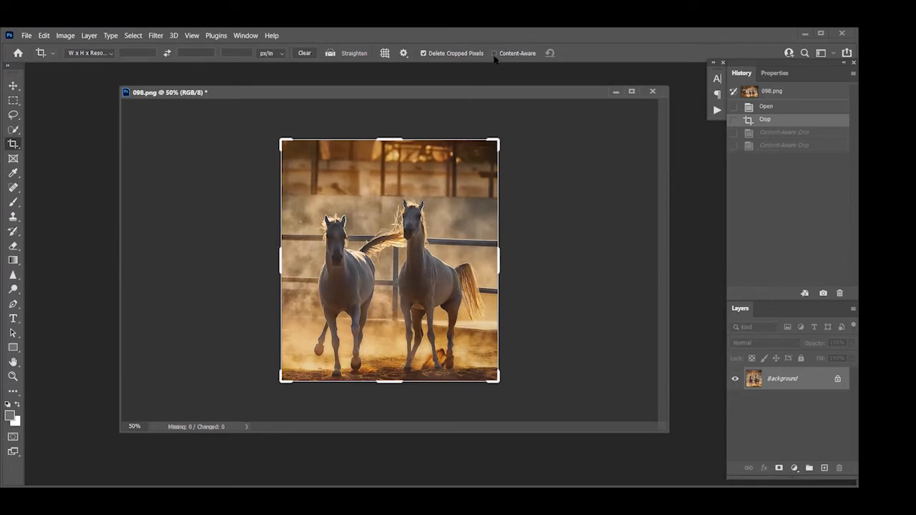
{"action": "left_click_drag", "start_coordinate": [396, 383], "coordinate": [396, 393]}
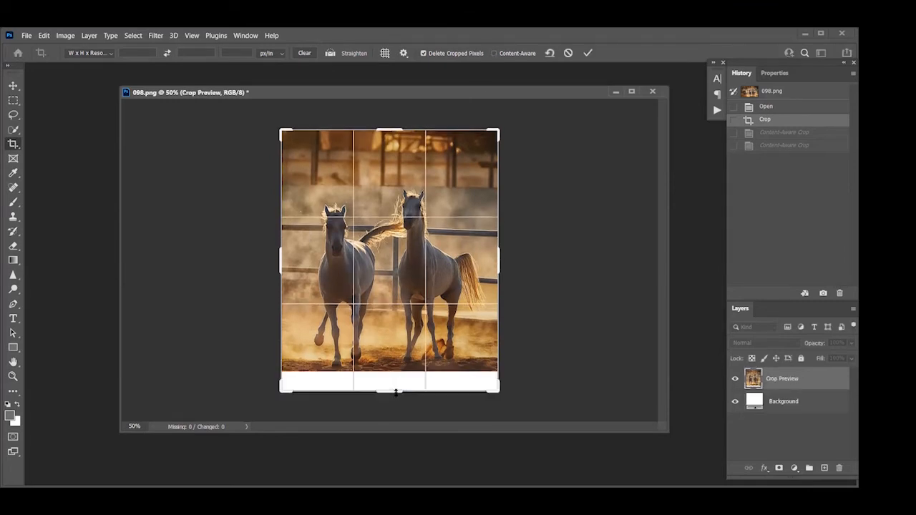
{"action": "key", "text": "Return"}
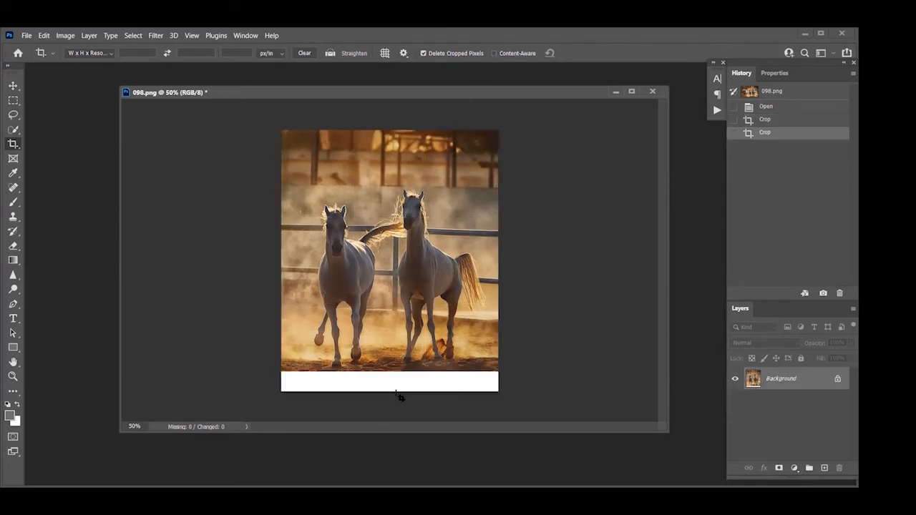
{"action": "left_click", "coordinate": [12, 101]}
{"action": "left_click_drag", "start_coordinate": [267, 363], "coordinate": [521, 381]}
{"action": "left_click", "coordinate": [44, 35]}
{"action": "left_click", "coordinate": [61, 46]}
{"action": "left_click", "coordinate": [45, 35]}
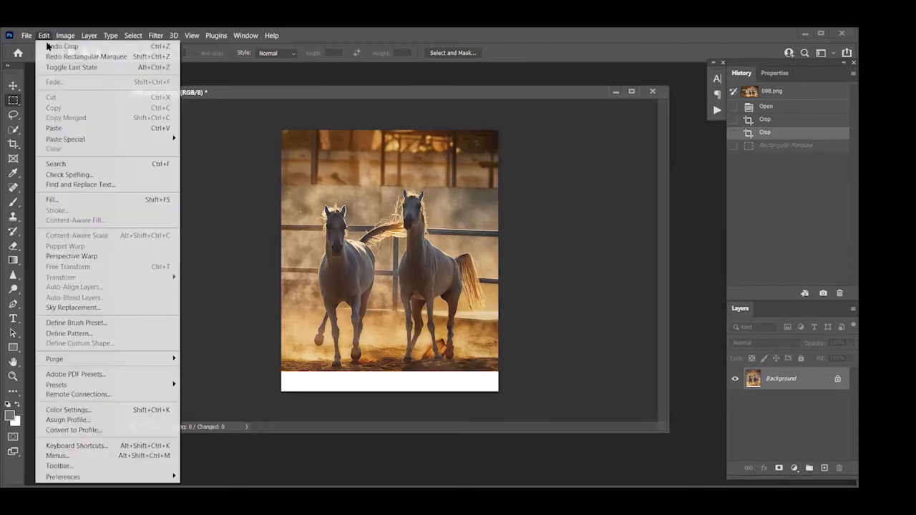
{"action": "left_click", "coordinate": [47, 200]}
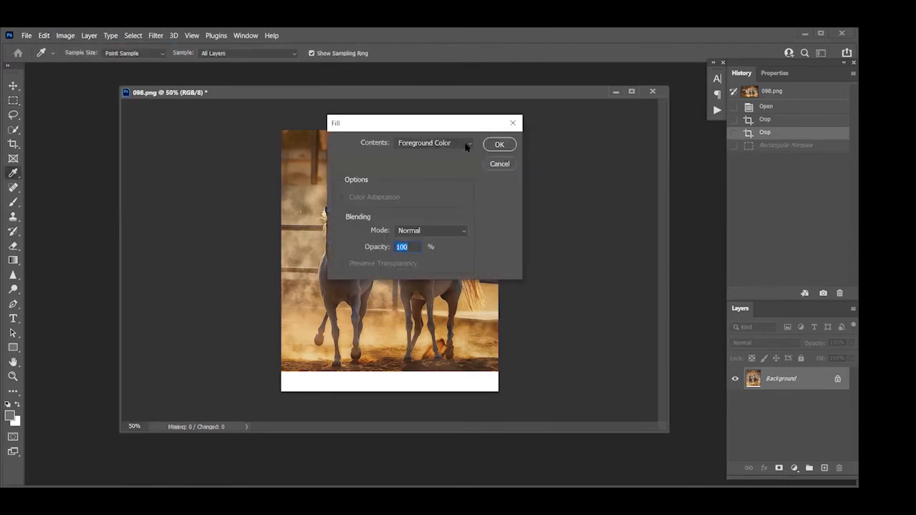
{"action": "left_click", "coordinate": [466, 145]}
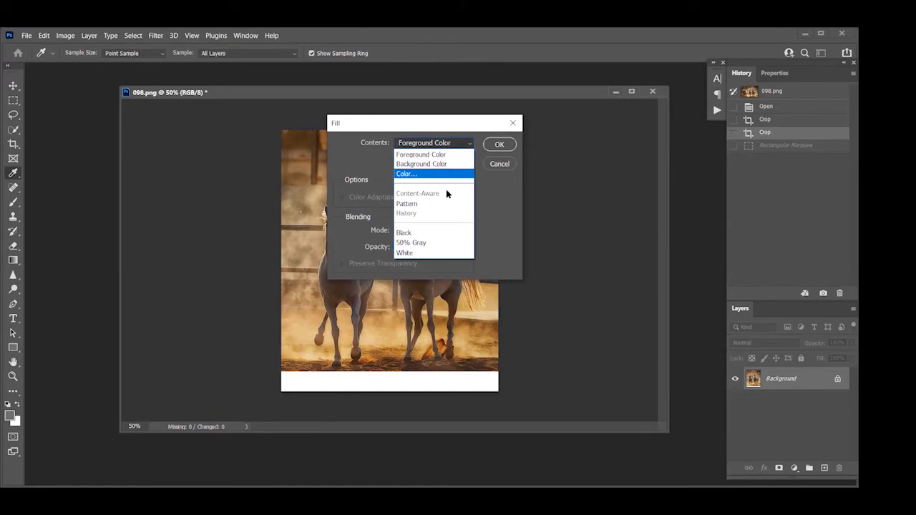
{"action": "left_click", "coordinate": [497, 166]}
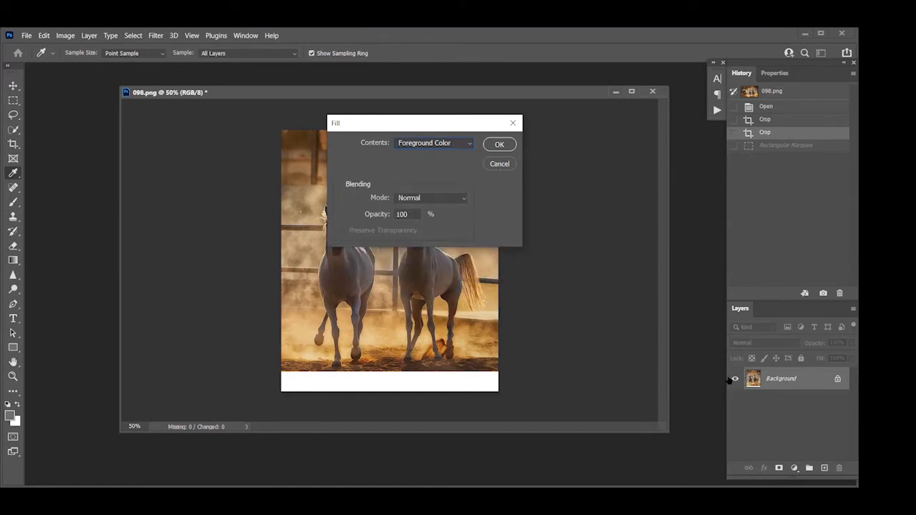
{"action": "left_click", "coordinate": [501, 165]}
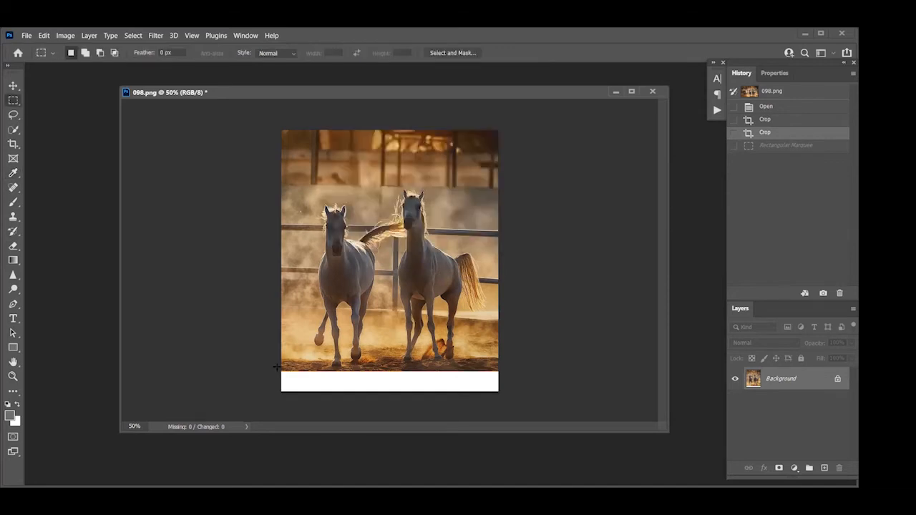
Fill a full-width strip overlapping the photo's lower edge and the white area using Content-Aware fill, and clear the selection
{"action": "left_click_drag", "start_coordinate": [276, 367], "coordinate": [503, 381]}
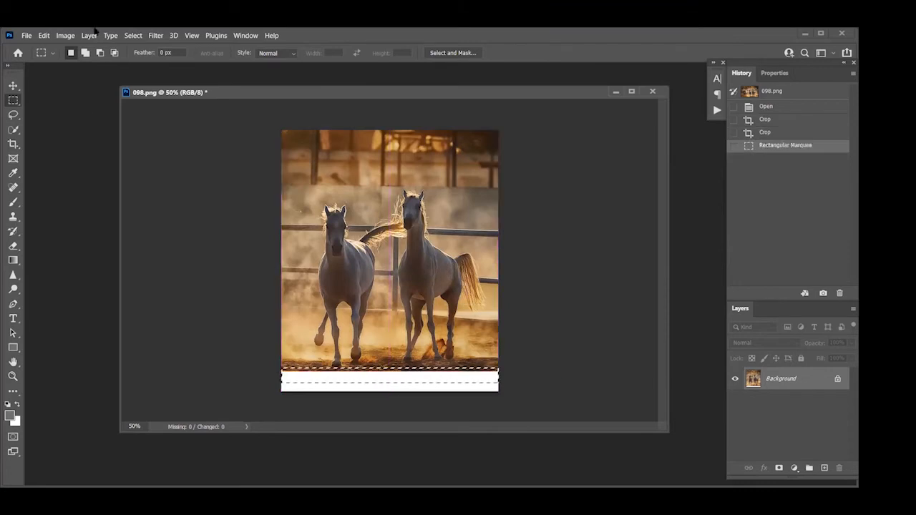
{"action": "left_click", "coordinate": [43, 35]}
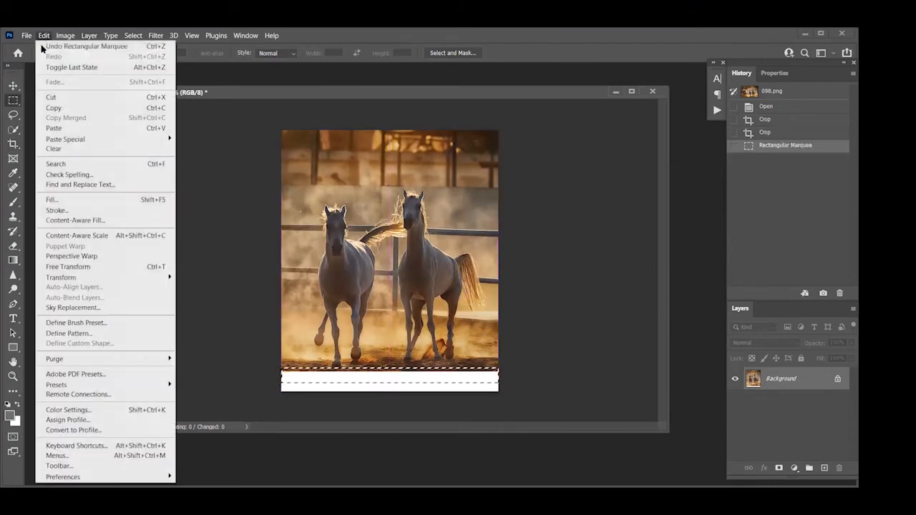
{"action": "left_click", "coordinate": [48, 202]}
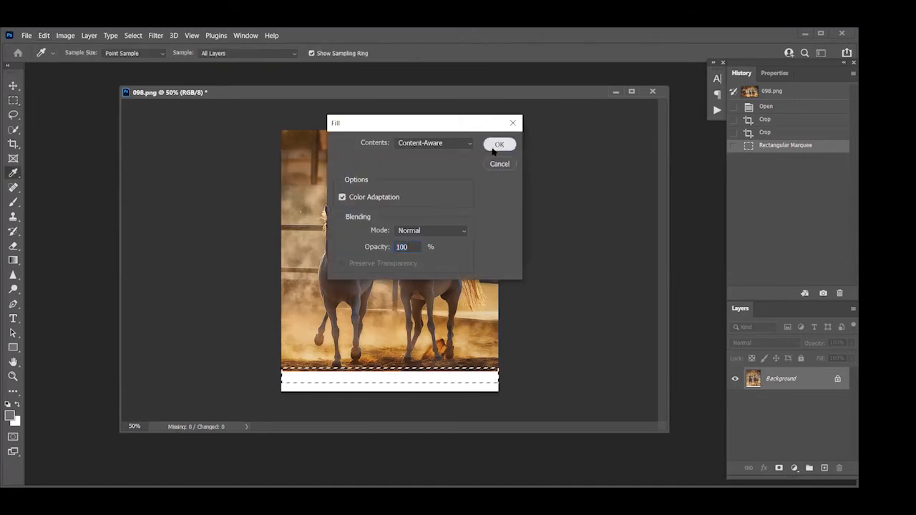
{"action": "key", "text": "Escape"}
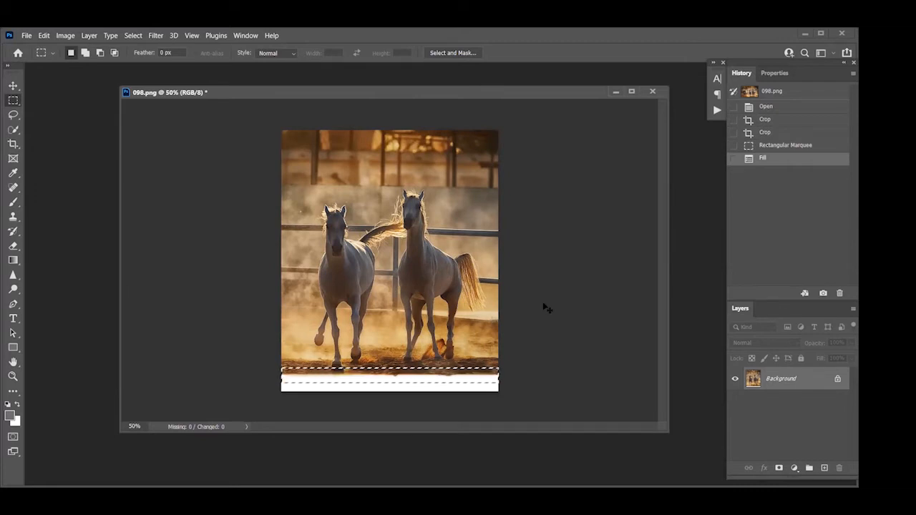
{"action": "key", "text": "ctrl+d"}
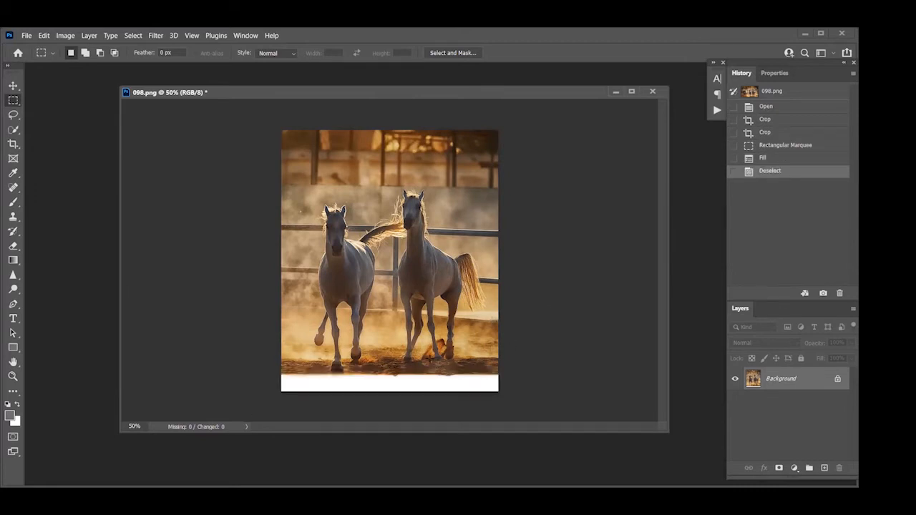
Crop most of the remaining white strip off the lower edge of the horse photo
{"action": "left_click", "coordinate": [13, 145]}
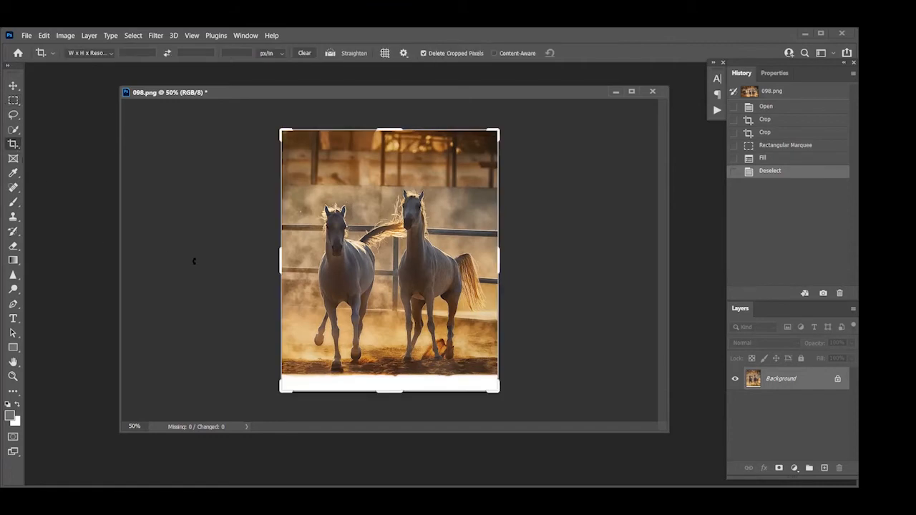
{"action": "mouse_move", "coordinate": [385, 392]}
{"action": "left_mouse_down"}
{"action": "mouse_move", "coordinate": [383, 384]}
{"action": "mouse_move", "coordinate": [386, 392]}
{"action": "left_mouse_up"}
{"action": "key", "text": "Return"}
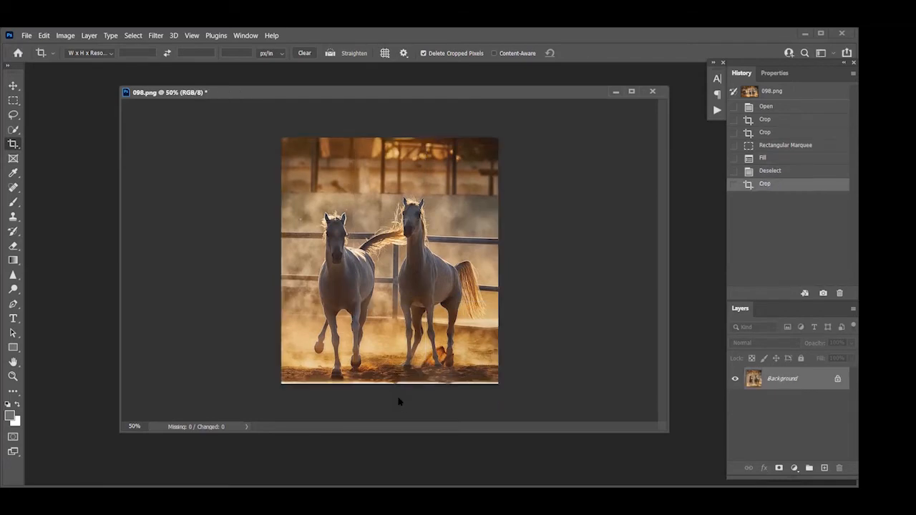
{"action": "left_click", "coordinate": [300, 355]}
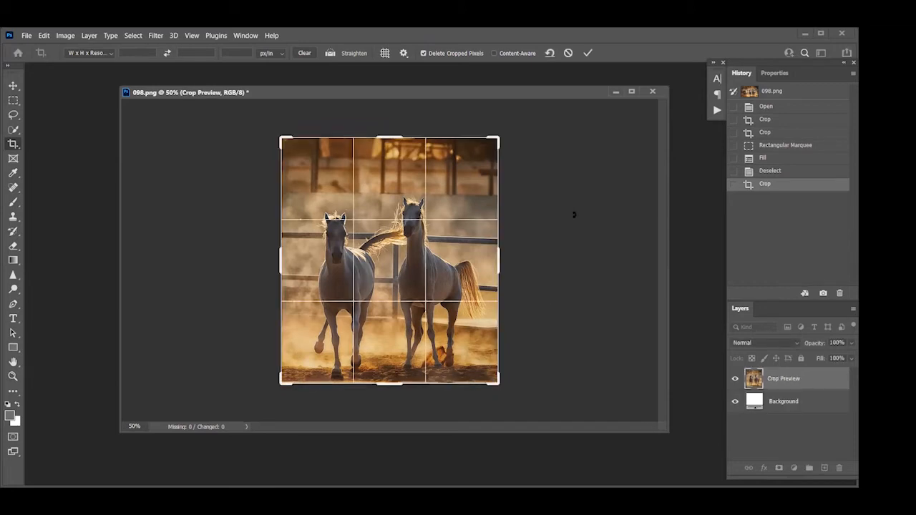
{"action": "key", "text": "Return"}
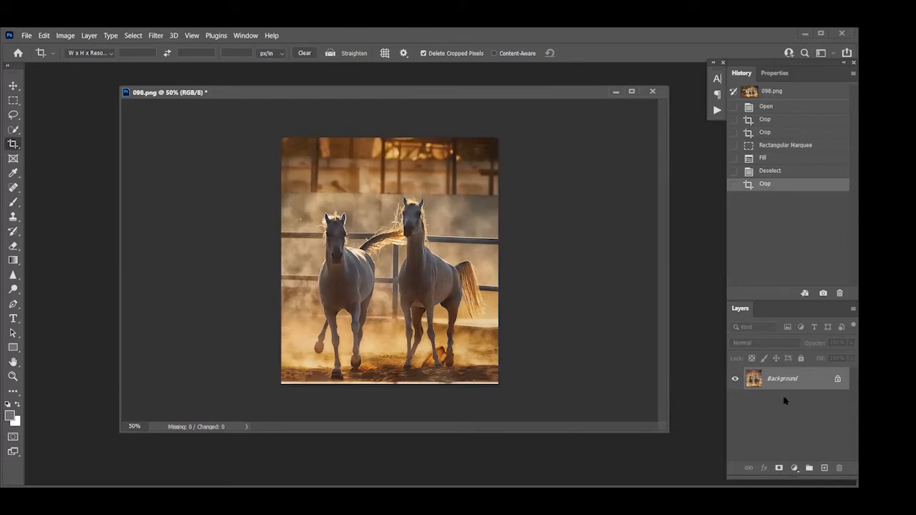
Add a Levels adjustment layer, lower the white input level to 200 and slightly darken the midtones
{"action": "left_click", "coordinate": [794, 468]}
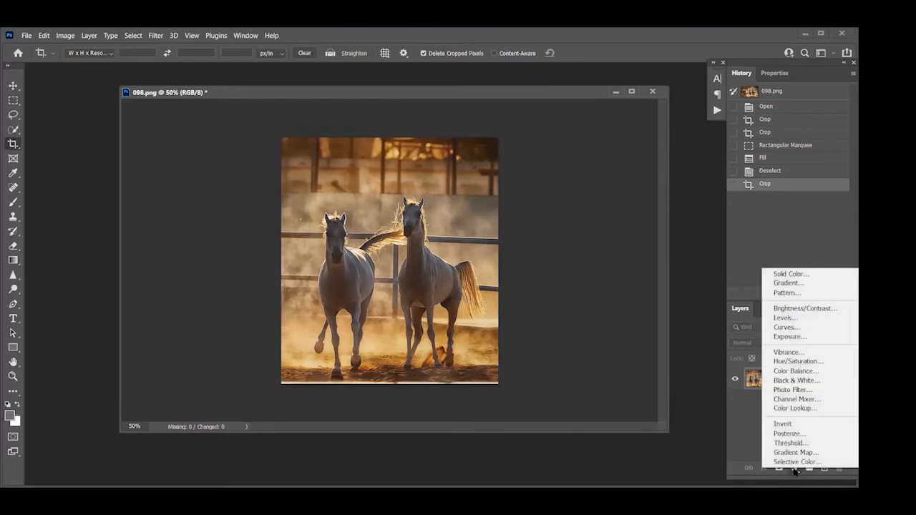
{"action": "left_click", "coordinate": [787, 318]}
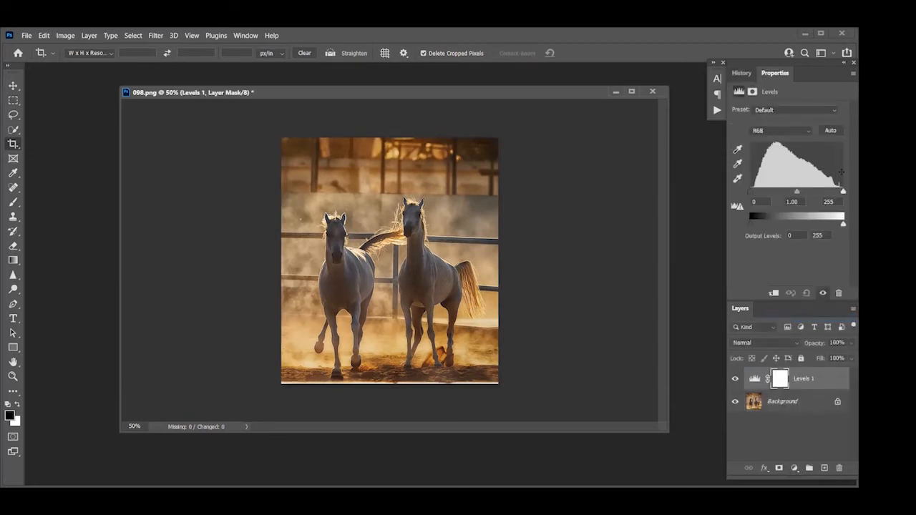
{"action": "left_click_drag", "start_coordinate": [843, 192], "coordinate": [823, 191]}
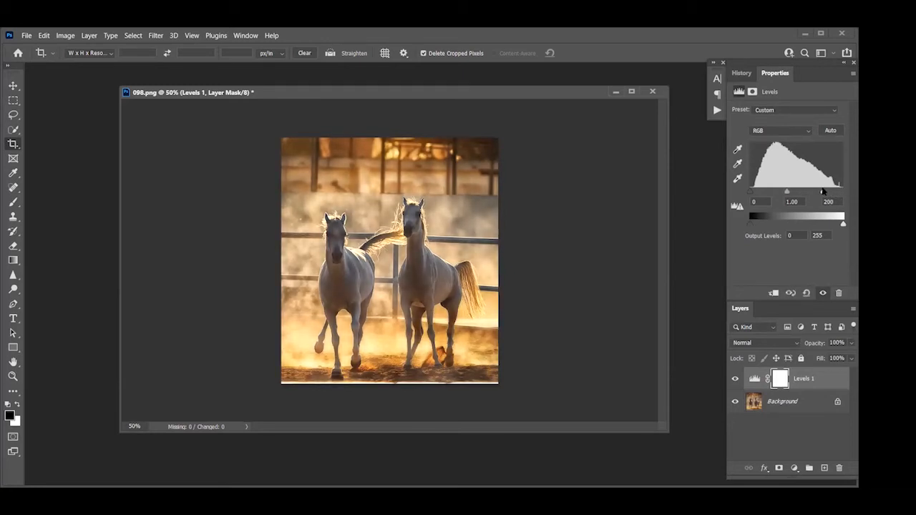
{"action": "left_click_drag", "start_coordinate": [785, 193], "coordinate": [790, 194]}
Revert 098.png to its opened state in the history and close it without saving
{"action": "left_click", "coordinate": [742, 73]}
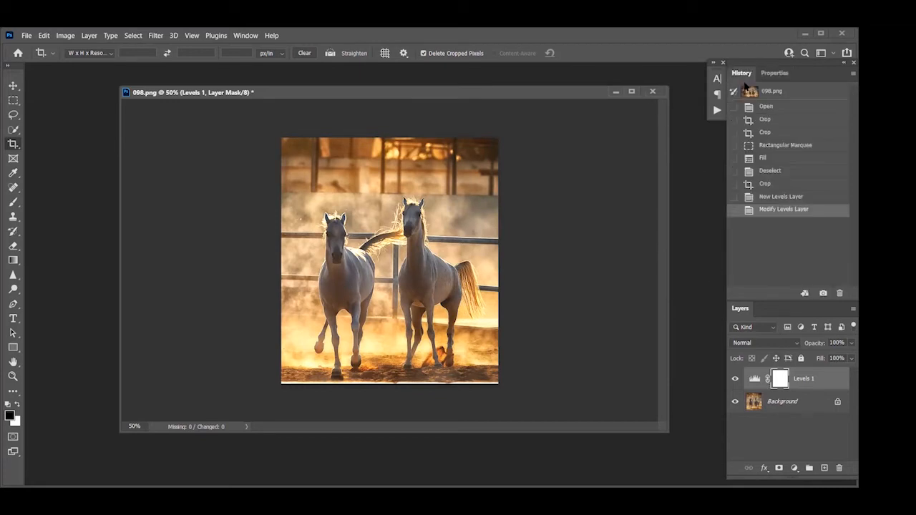
{"action": "left_click", "coordinate": [766, 106]}
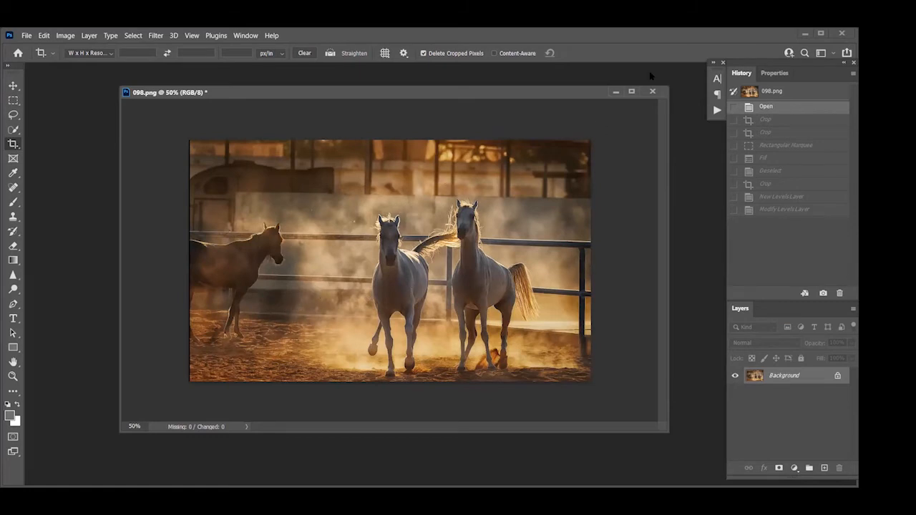
{"action": "key", "text": "ctrl+w"}
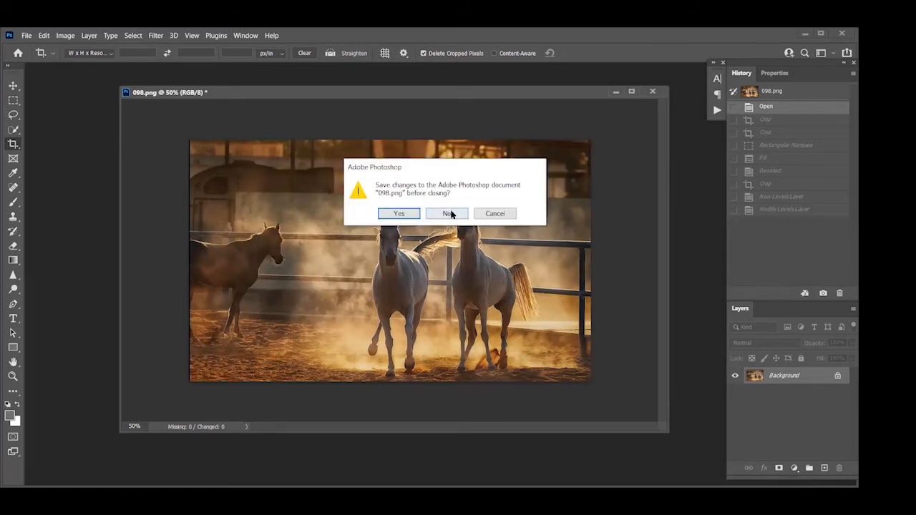
{"action": "left_click", "coordinate": [446, 213]}
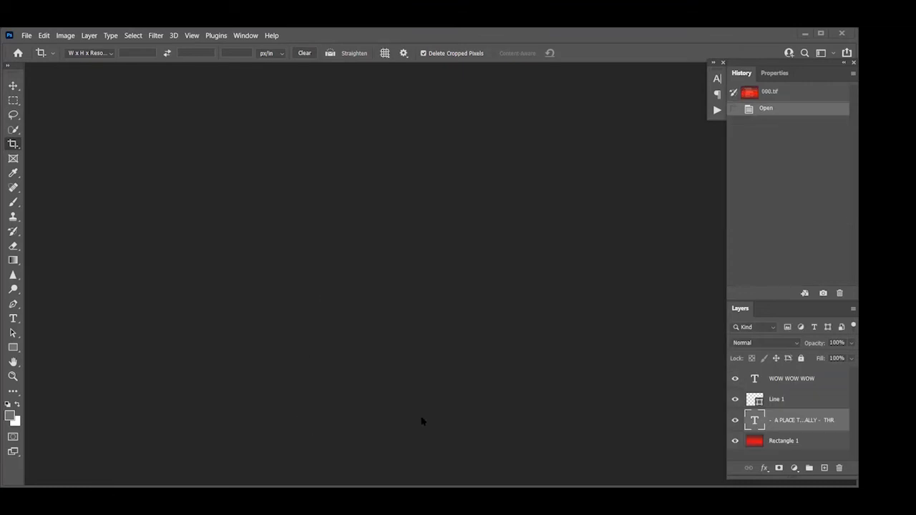
Open images 100 0 and 100 1 together and leave only the 100 0 window showing near the workspace's centre
{"action": "left_click", "coordinate": [26, 36]}
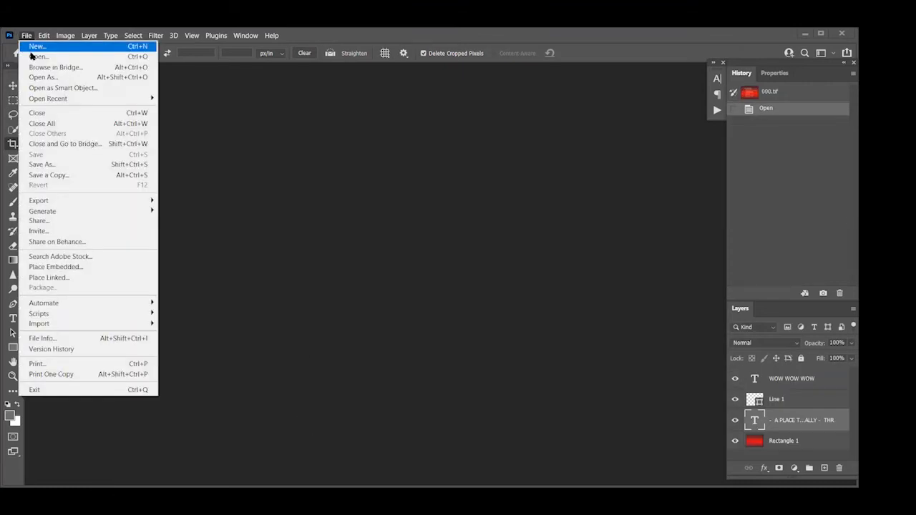
{"action": "left_click", "coordinate": [37, 58]}
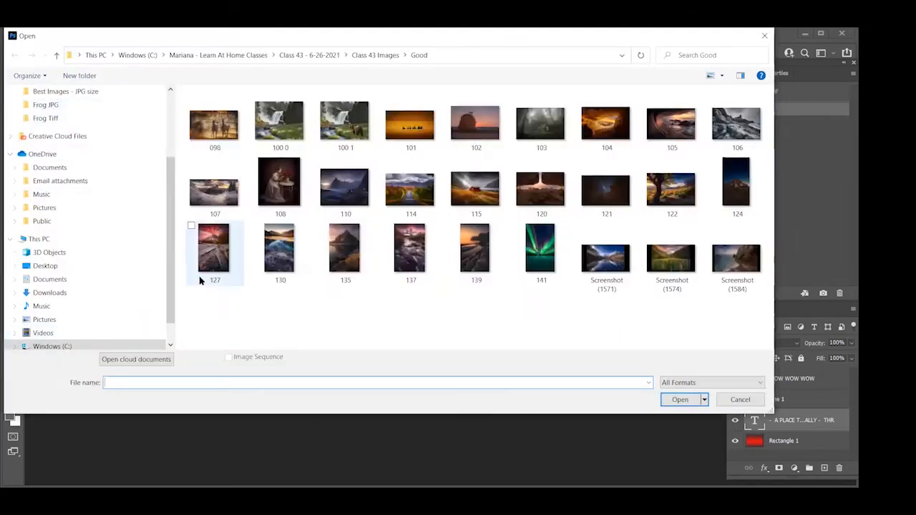
{"action": "left_click", "coordinate": [282, 122]}
{"action": "left_click", "coordinate": [346, 118], "text": "ctrl"}
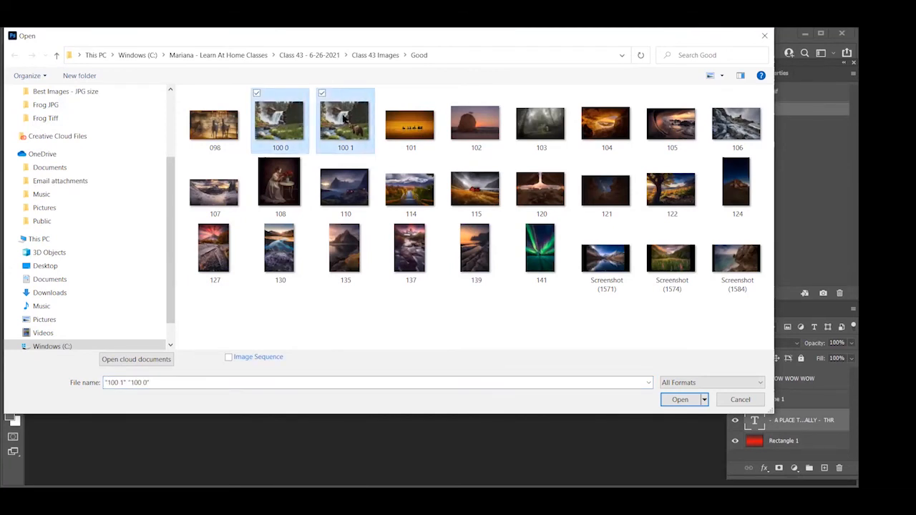
{"action": "left_click", "coordinate": [681, 404]}
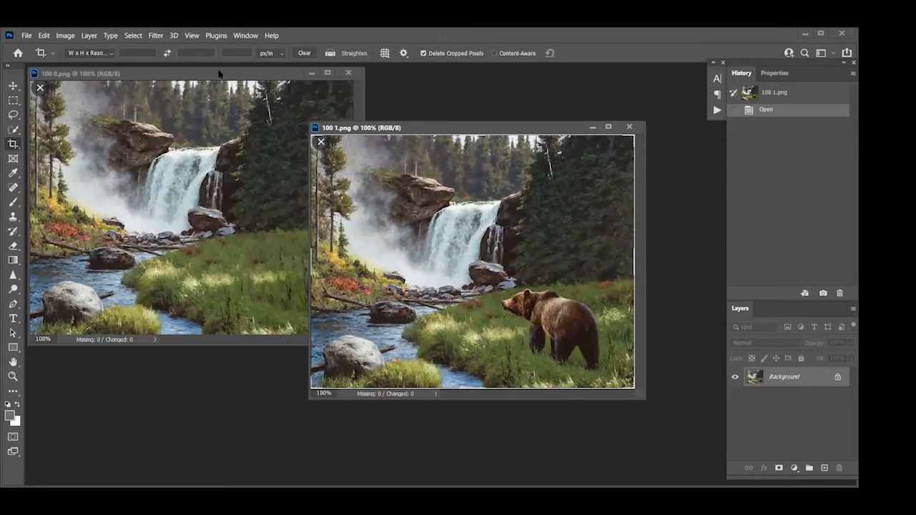
{"action": "left_click_drag", "start_coordinate": [218, 74], "coordinate": [503, 150]}
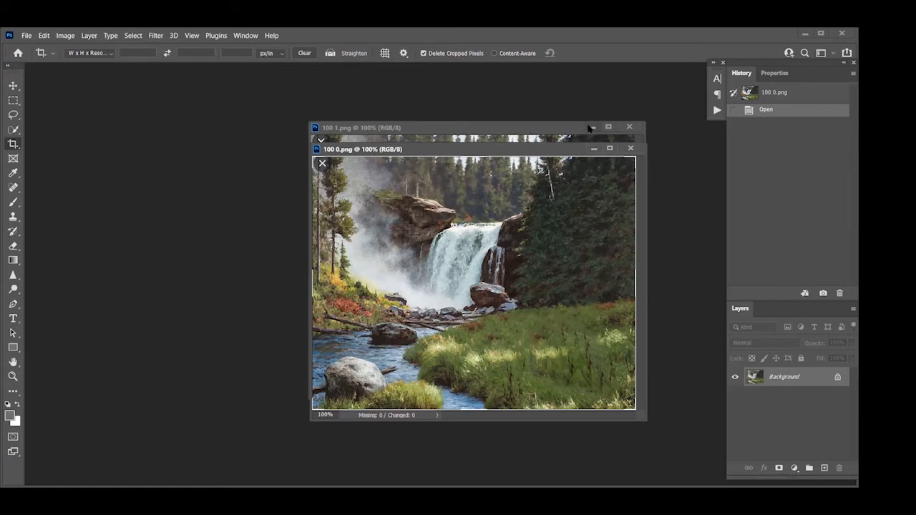
{"action": "left_click_drag", "start_coordinate": [446, 149], "coordinate": [356, 111]}
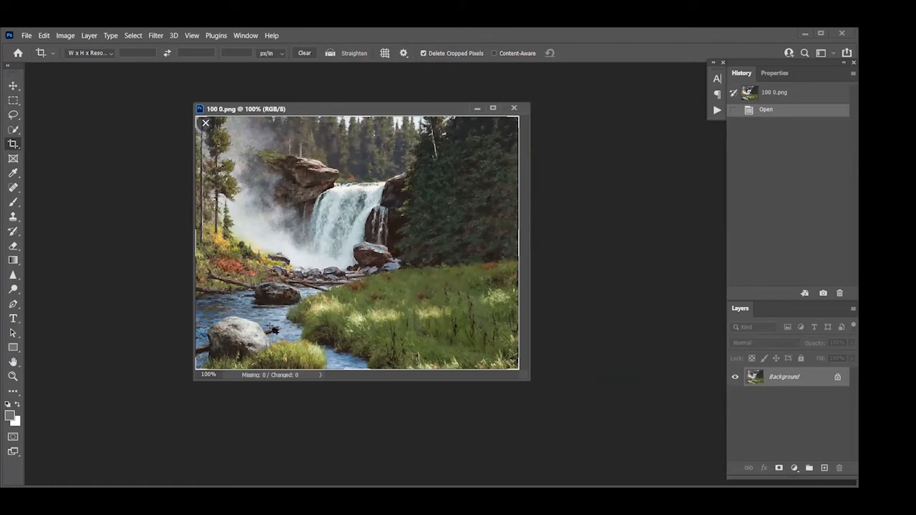
Darken the grass, the left bank and the background trees with the Burn tool, using brush size 125 and the Midtones range
{"action": "left_click", "coordinate": [14, 290]}
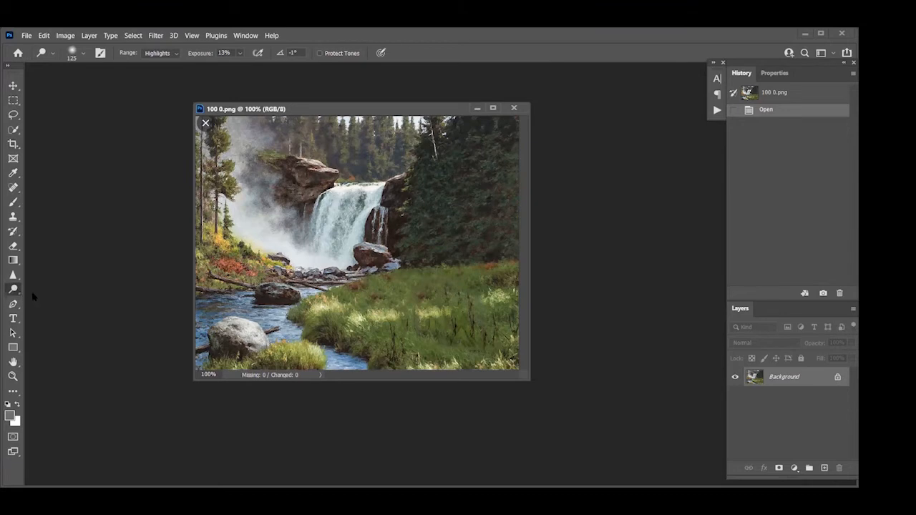
{"action": "right_click", "coordinate": [17, 289]}
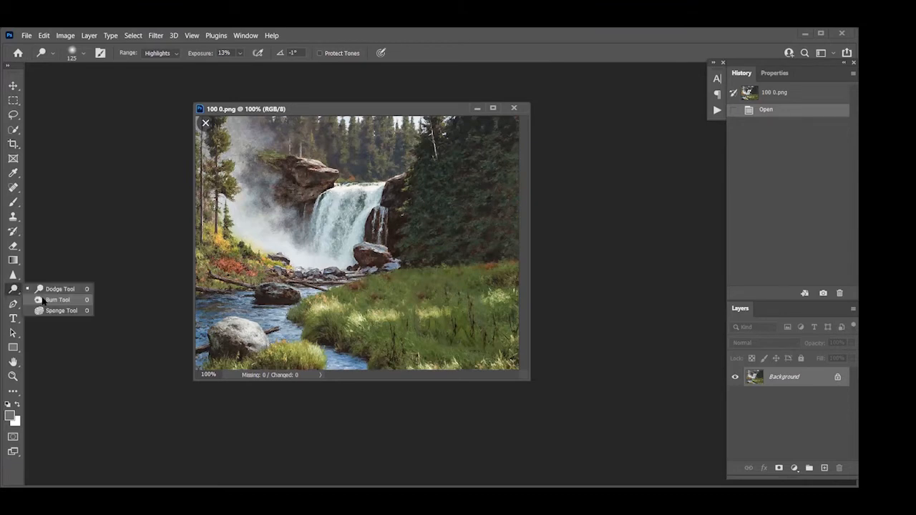
{"action": "left_click", "coordinate": [43, 300]}
{"action": "key", "text": "bracketright"}
{"action": "key", "text": "bracketright"}
{"action": "key", "text": "bracketright"}
{"action": "key", "text": "bracketright"}
{"action": "key", "text": "bracketright"}
{"action": "key", "text": "bracketright"}
{"action": "key", "text": "bracketright"}
{"action": "key", "text": "bracketright"}
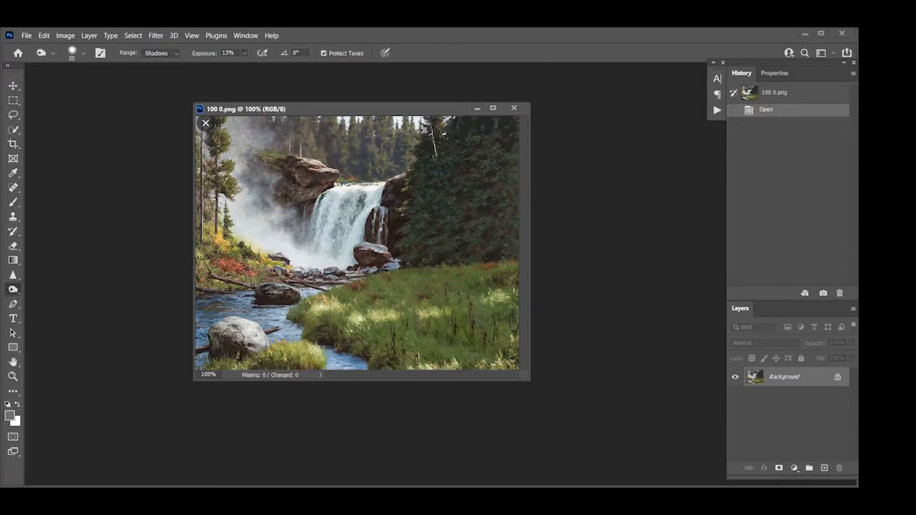
{"action": "key", "text": "bracketright"}
{"action": "key", "text": "bracketright"}
{"action": "left_click", "coordinate": [159, 54]}
{"action": "left_click", "coordinate": [156, 71]}
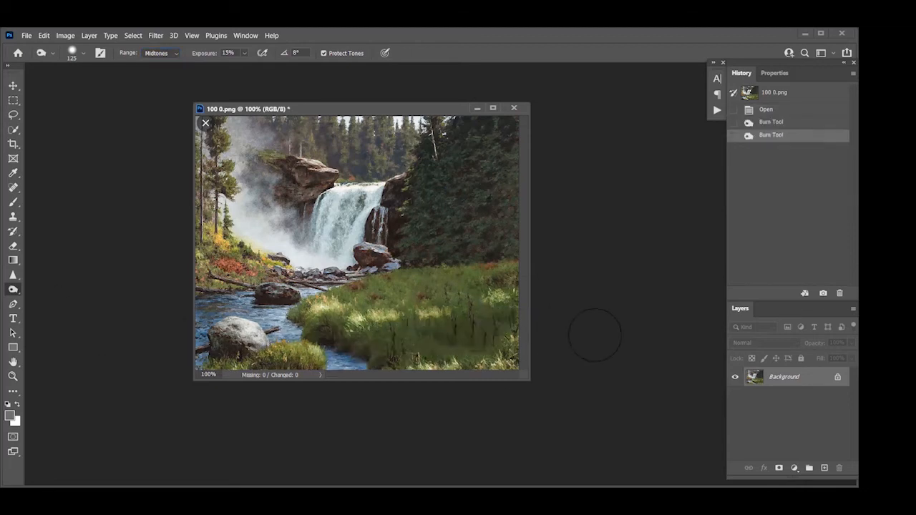
{"action": "left_click_drag", "start_coordinate": [595, 335], "coordinate": [620, 298]}
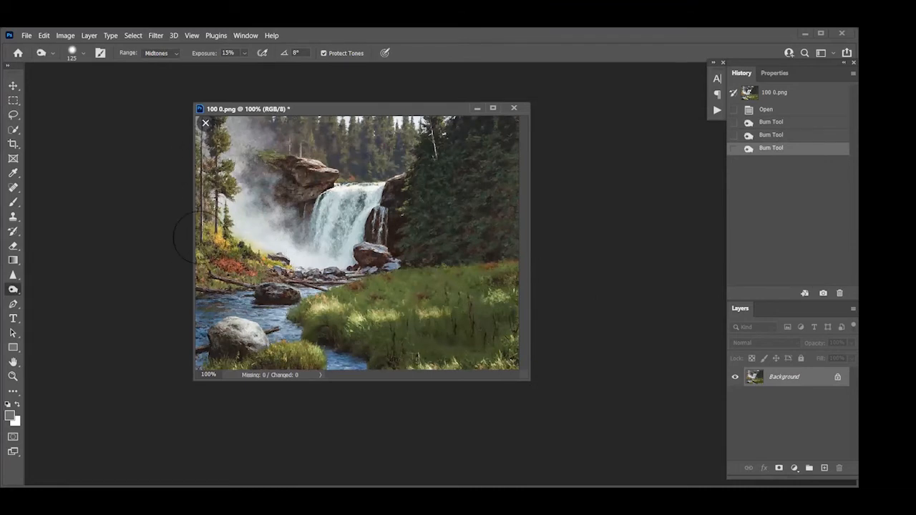
{"action": "left_click_drag", "start_coordinate": [289, 249], "coordinate": [280, 255]}
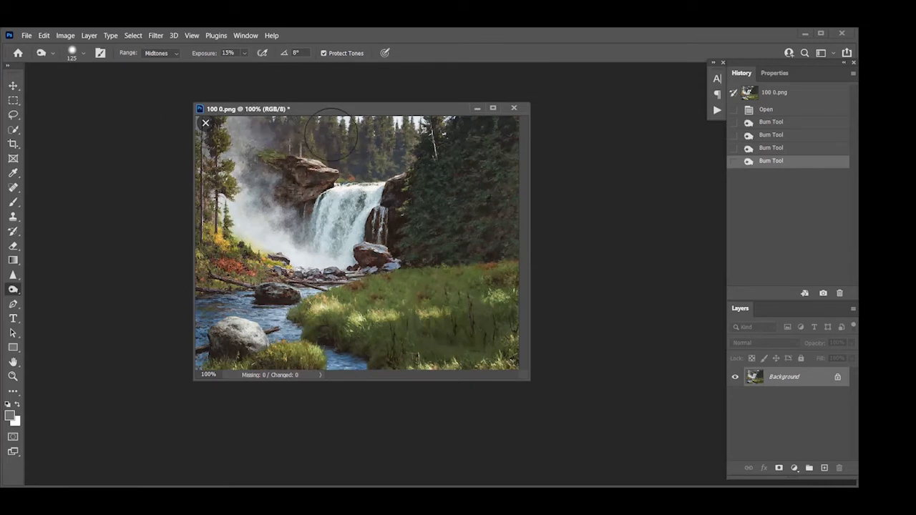
{"action": "left_click", "coordinate": [548, 426]}
{"action": "left_click", "coordinate": [547, 426]}
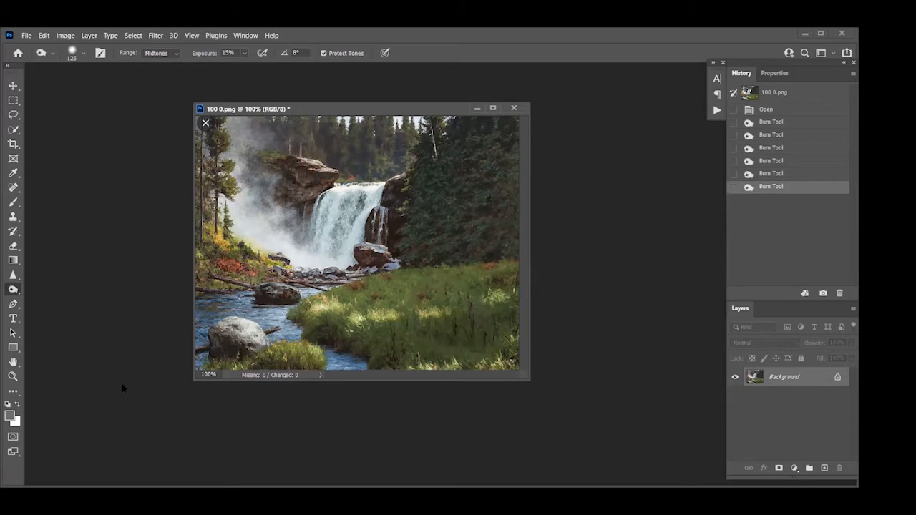
Try flipping the waterfall photo's canvas horizontally and undo the flip
{"action": "left_click", "coordinate": [64, 36]}
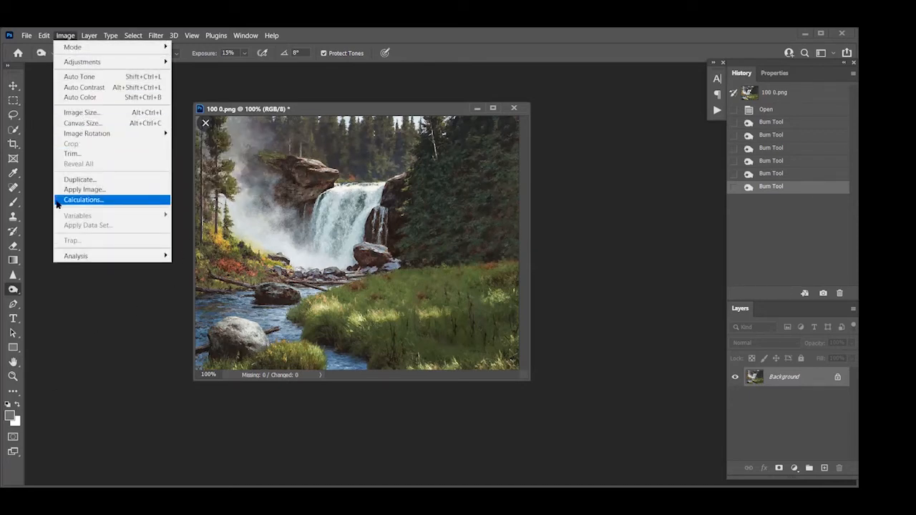
{"action": "mouse_move", "coordinate": [87, 134]}
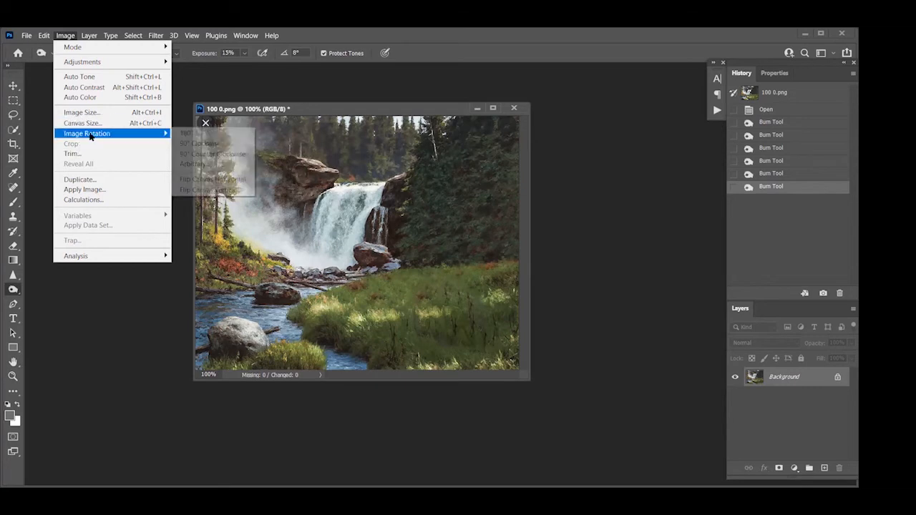
{"action": "left_click", "coordinate": [218, 179]}
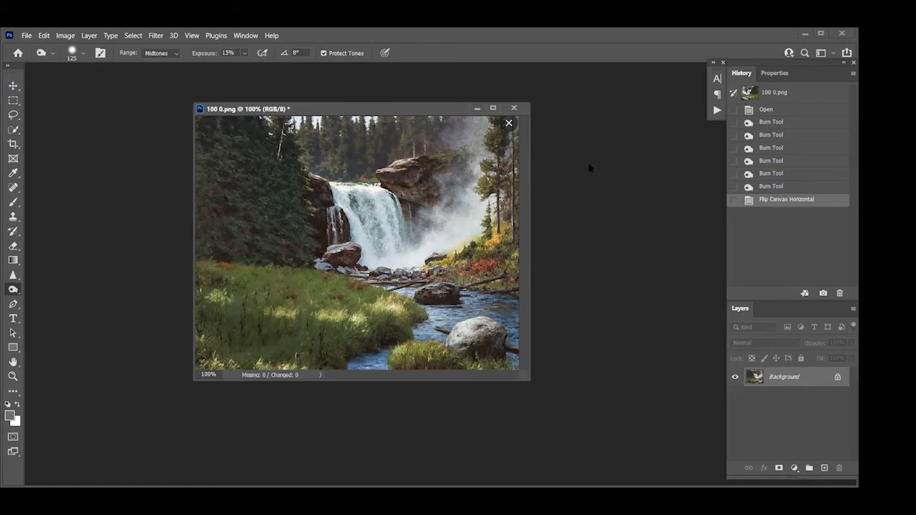
{"action": "left_click", "coordinate": [783, 187]}
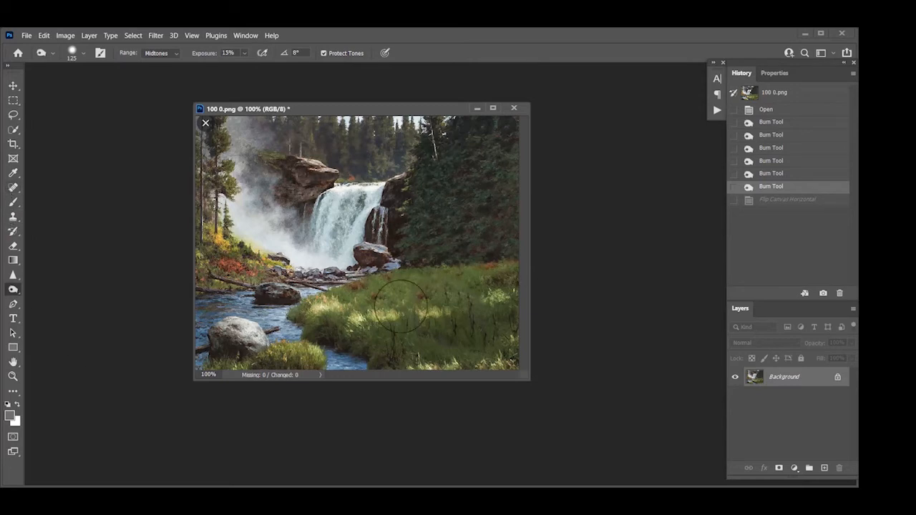
{"action": "right_click", "coordinate": [13, 290]}
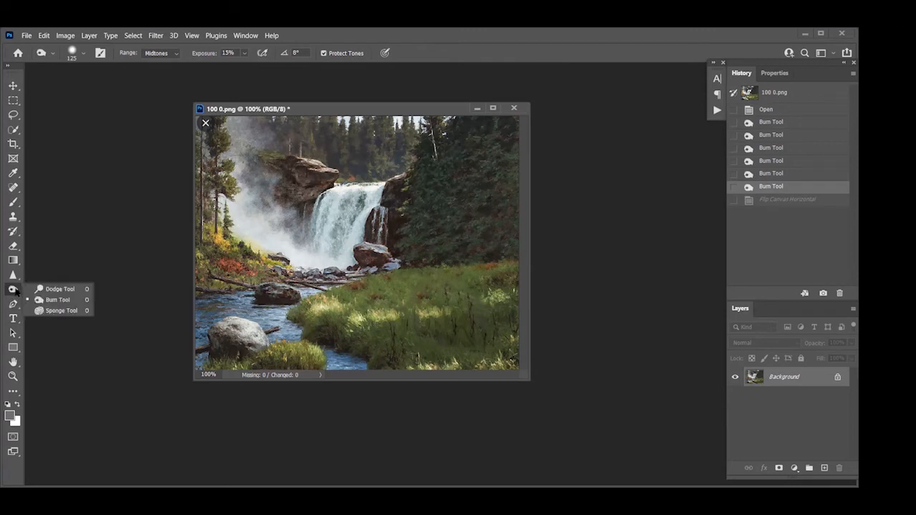
{"action": "left_click", "coordinate": [71, 208]}
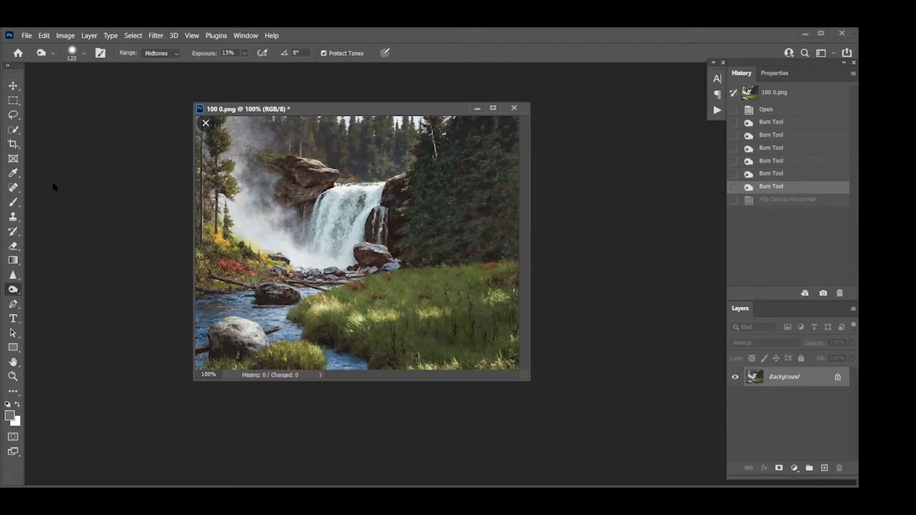
Remove the first bright grass patches near the riverbank with the Spot Healing Brush at size 35 in Content-Aware mode
{"action": "left_click", "coordinate": [13, 145]}
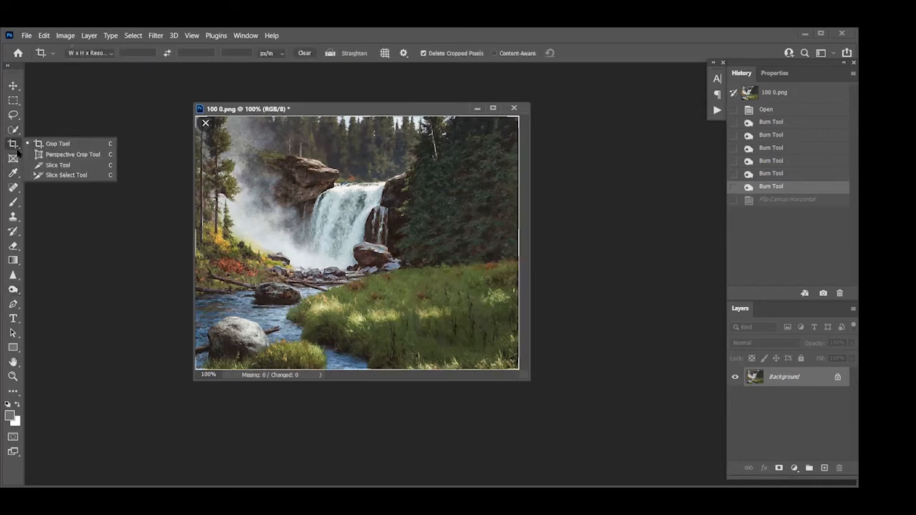
{"action": "left_click", "coordinate": [14, 158]}
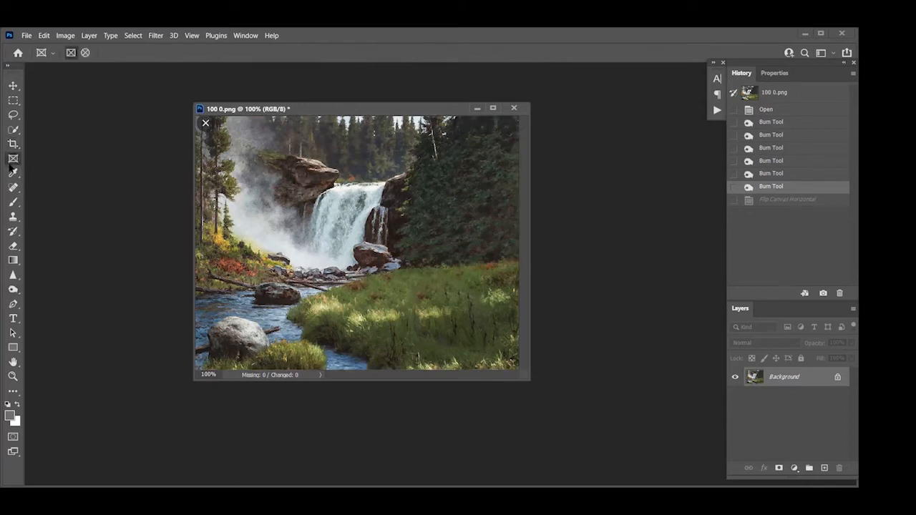
{"action": "left_click", "coordinate": [12, 187]}
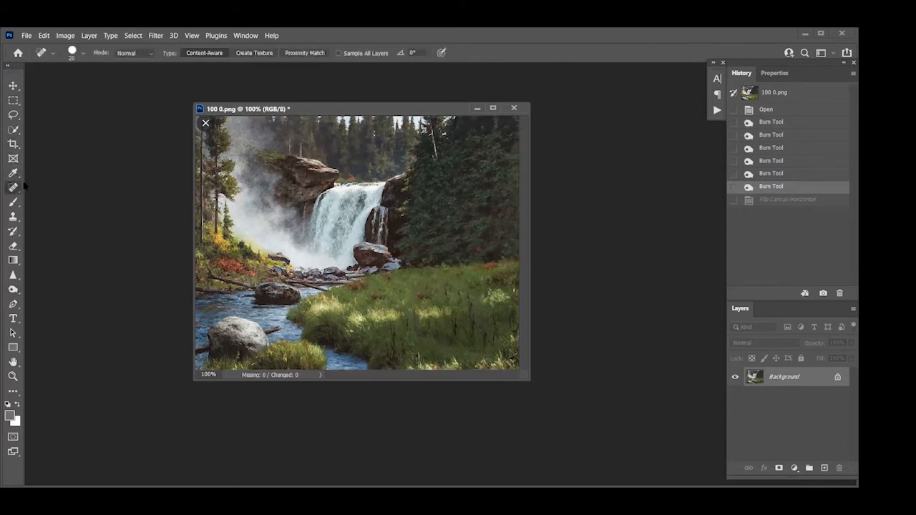
{"action": "right_click", "coordinate": [25, 186]}
{"action": "left_click", "coordinate": [35, 187]}
{"action": "key", "text": "bracketright"}
{"action": "key", "text": "bracketright"}
{"action": "key", "text": "bracketright"}
{"action": "left_click_drag", "start_coordinate": [358, 325], "coordinate": [359, 324]}
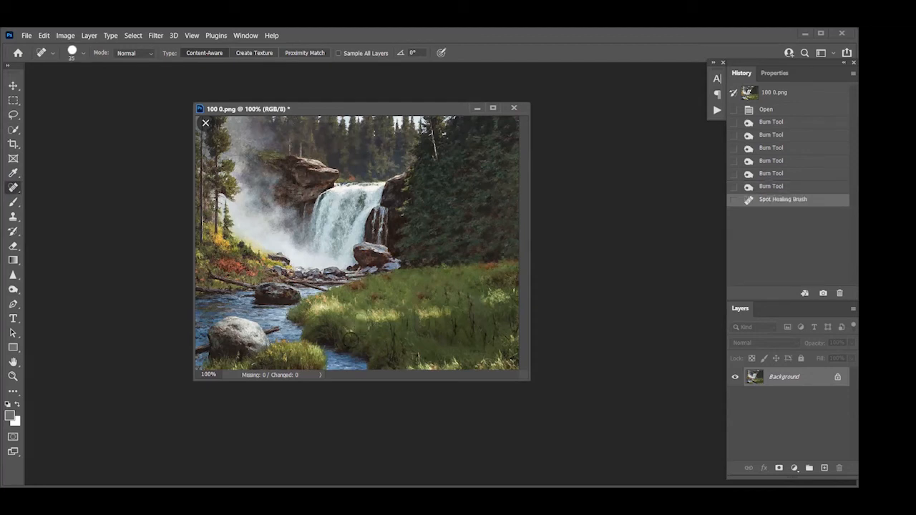
{"action": "left_click", "coordinate": [366, 321]}
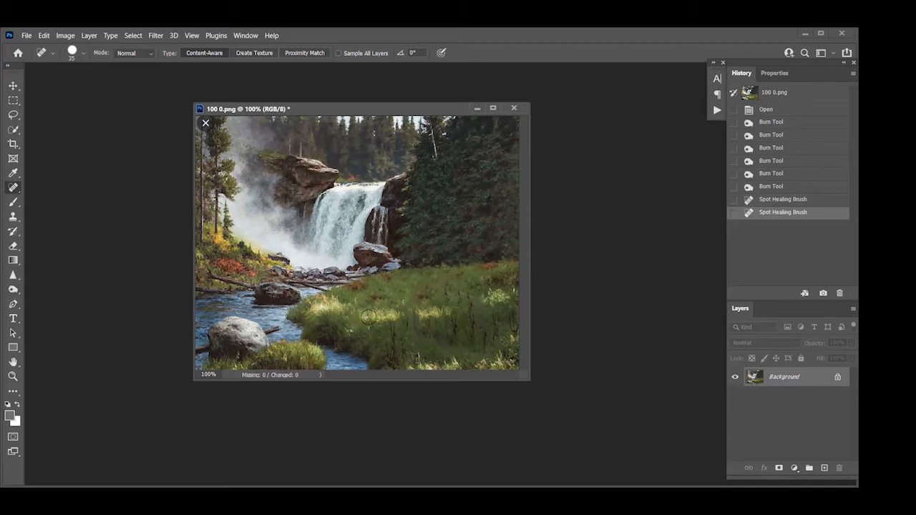
Heal away the remaining bright highlights across the middle of the meadow, at its far side and along the photo's lower edge
{"action": "left_click", "coordinate": [388, 315]}
{"action": "left_click", "coordinate": [408, 313]}
{"action": "left_click", "coordinate": [419, 312]}
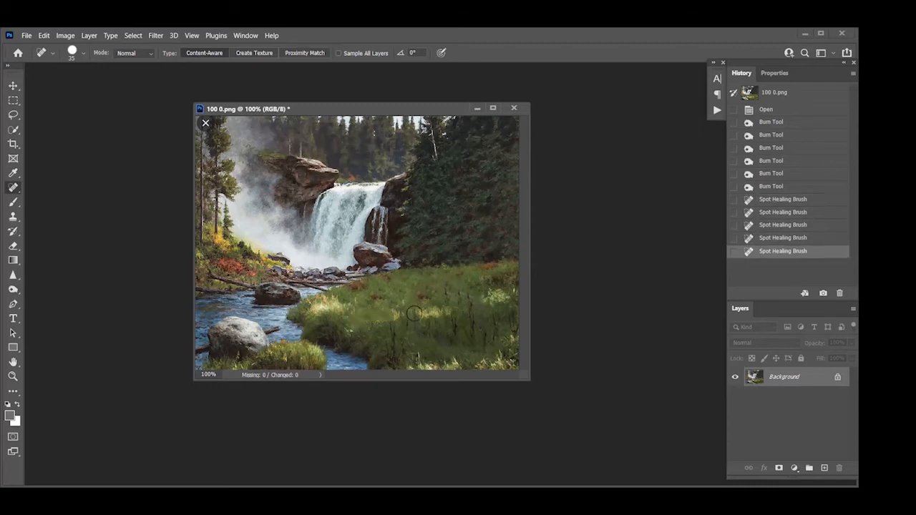
{"action": "left_click", "coordinate": [428, 311]}
{"action": "left_click", "coordinate": [437, 307]}
{"action": "left_click", "coordinate": [440, 308]}
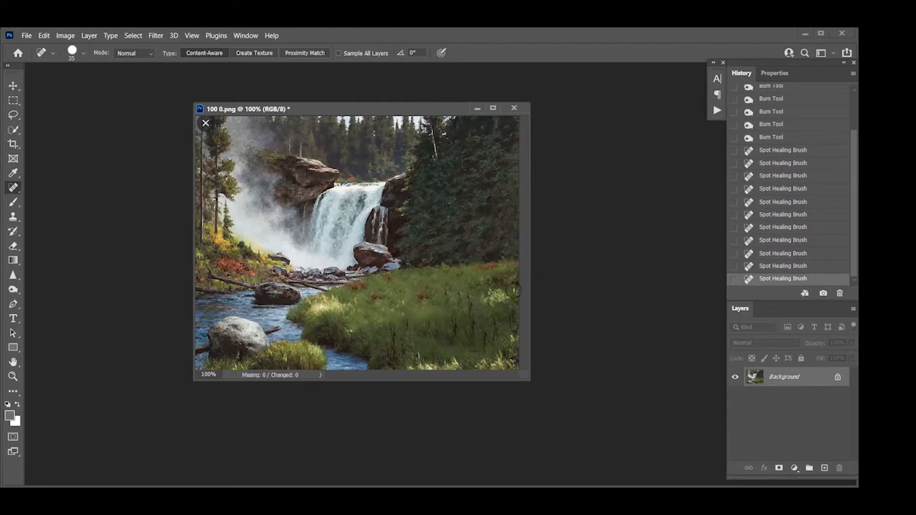
{"action": "left_click", "coordinate": [494, 297]}
{"action": "left_click_drag", "start_coordinate": [514, 359], "coordinate": [479, 368]}
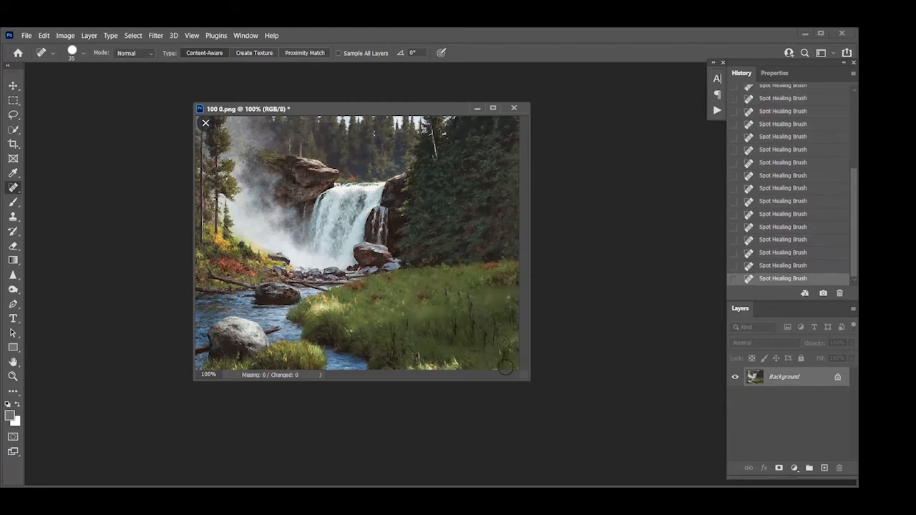
{"action": "mouse_move", "coordinate": [462, 365]}
{"action": "left_mouse_down"}
{"action": "mouse_move", "coordinate": [431, 373]}
{"action": "mouse_move", "coordinate": [404, 368]}
{"action": "left_mouse_up"}
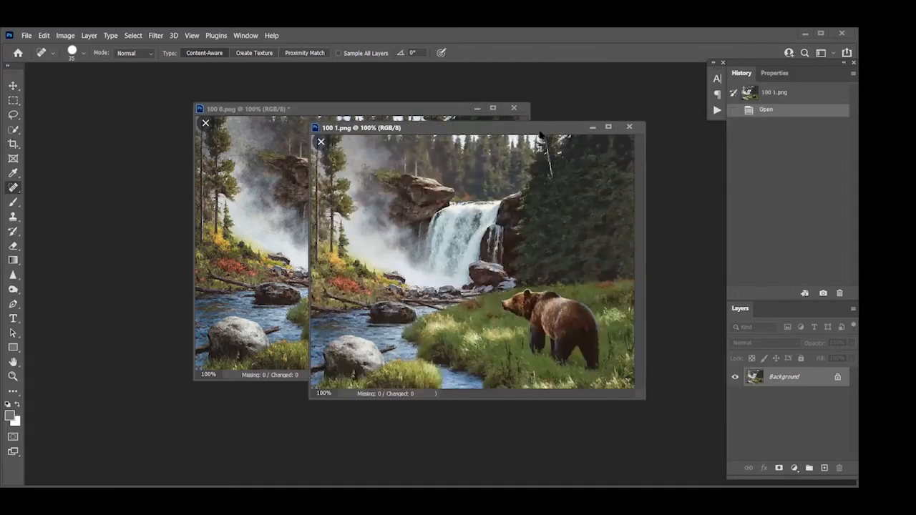
Close the 100 0.png image and move the 100 1.png window near the workspace's centre
{"action": "left_click_drag", "start_coordinate": [547, 134], "coordinate": [398, 134]}
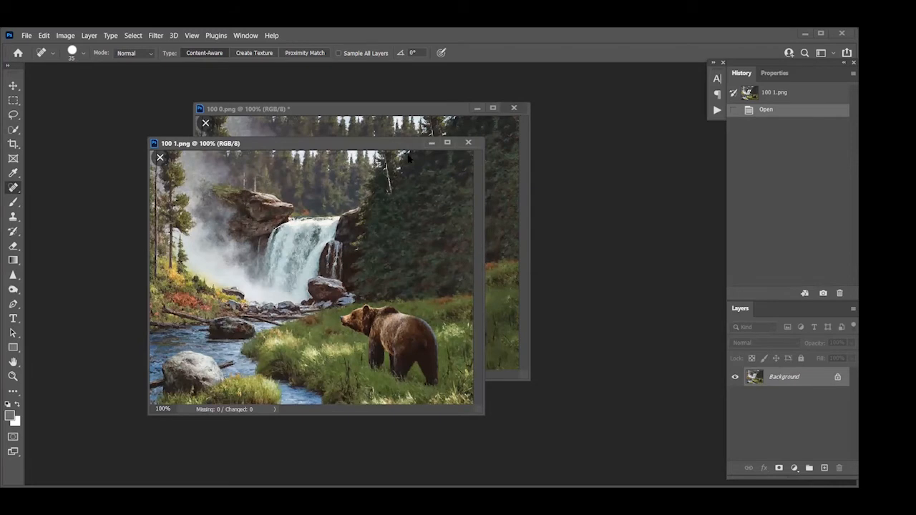
{"action": "left_click", "coordinate": [514, 108]}
{"action": "left_click", "coordinate": [447, 213]}
{"action": "left_click_drag", "start_coordinate": [315, 143], "coordinate": [413, 111]}
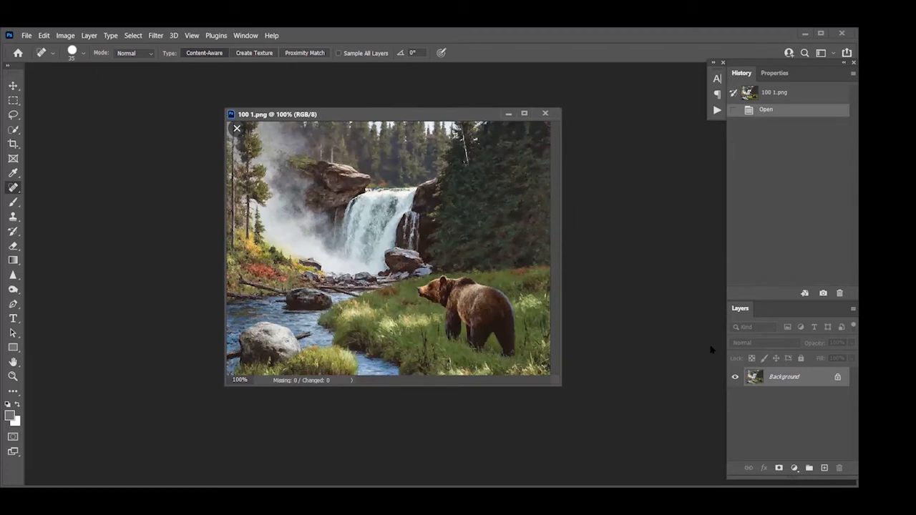
Darken the bear scene with the Burn Tool, using brush size 125, the Midtones range and 15% exposure
{"action": "left_click", "coordinate": [12, 290]}
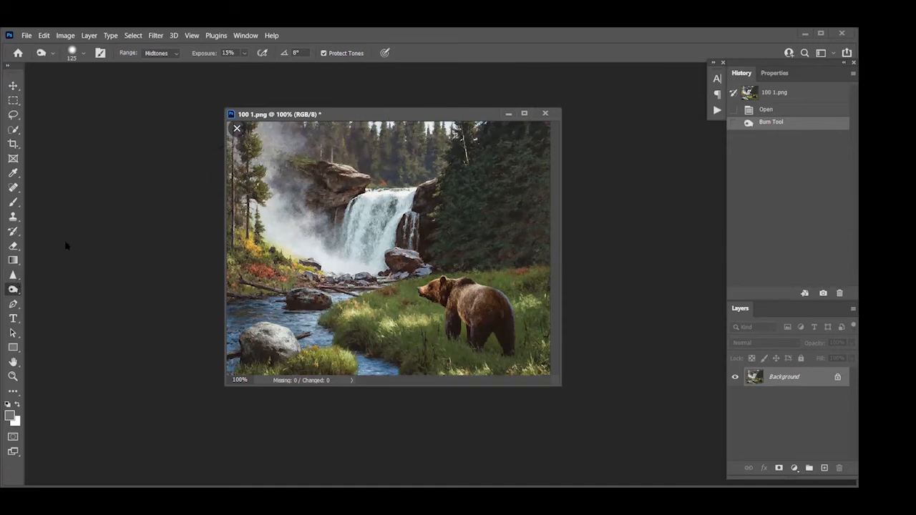
{"action": "key", "text": "ctrl+0"}
{"action": "key", "text": "ctrl+1"}
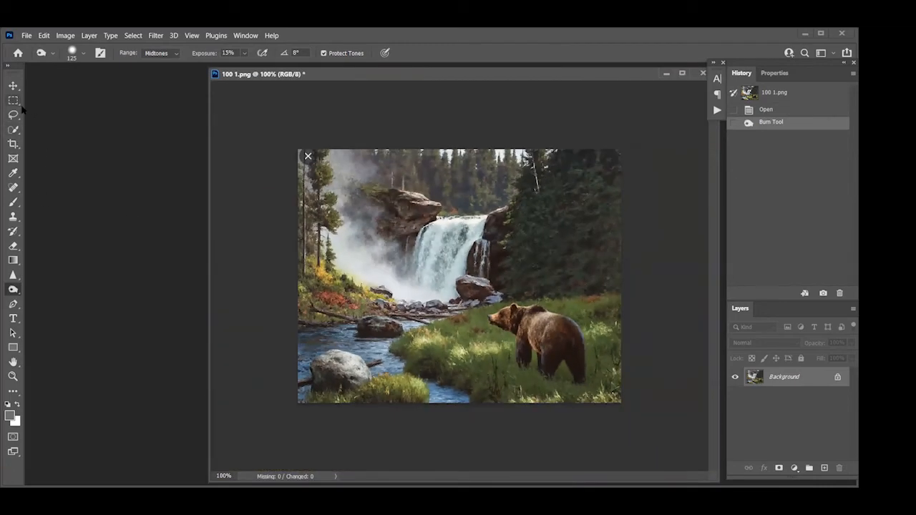
Select the full-width strip above the waterfall, stretch it upward to 125.32% height to push the sky out of frame, and deselect
{"action": "left_click", "coordinate": [15, 102]}
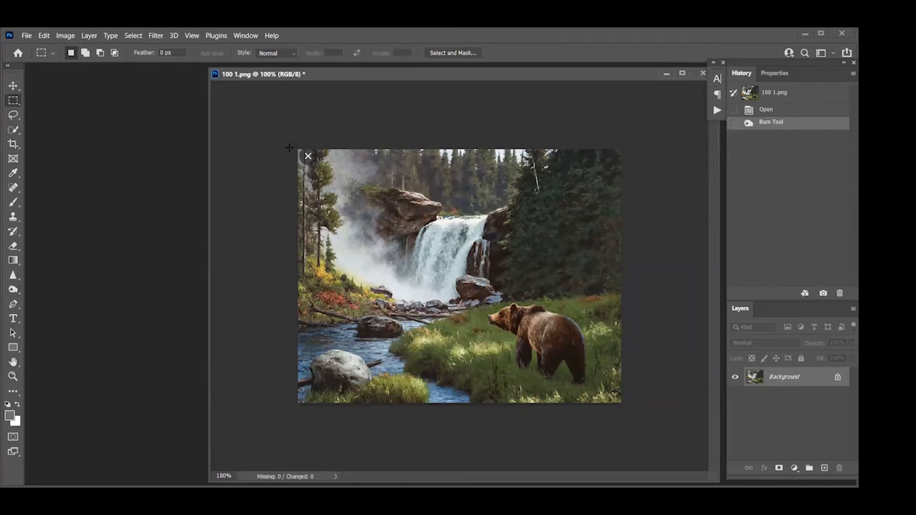
{"action": "left_click_drag", "start_coordinate": [289, 147], "coordinate": [685, 219]}
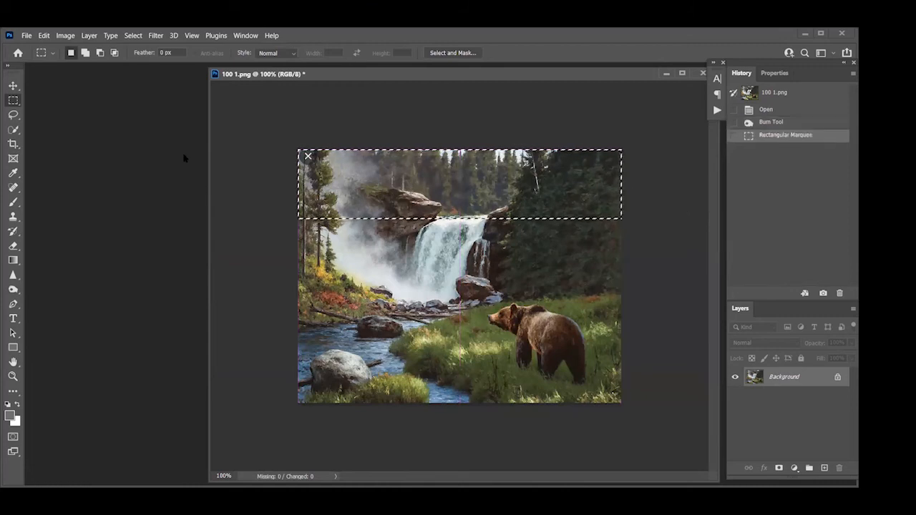
{"action": "left_click", "coordinate": [43, 35]}
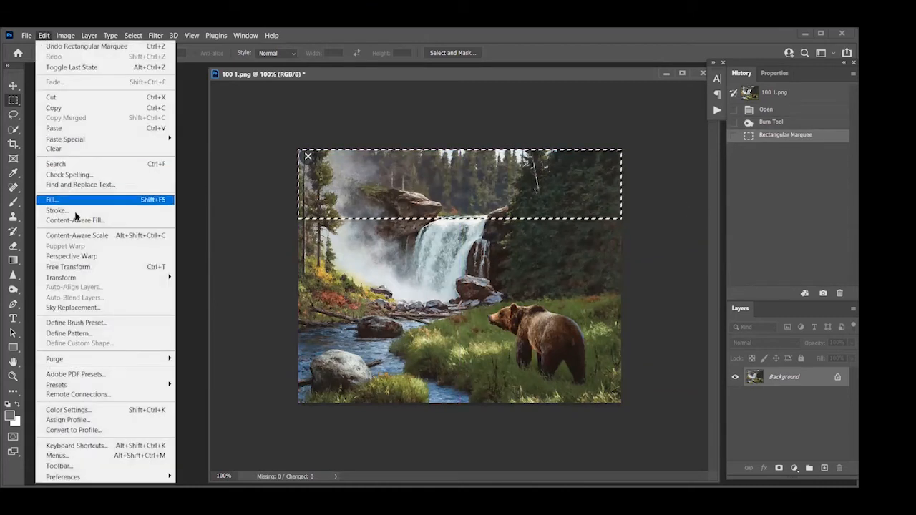
{"action": "left_click", "coordinate": [63, 267]}
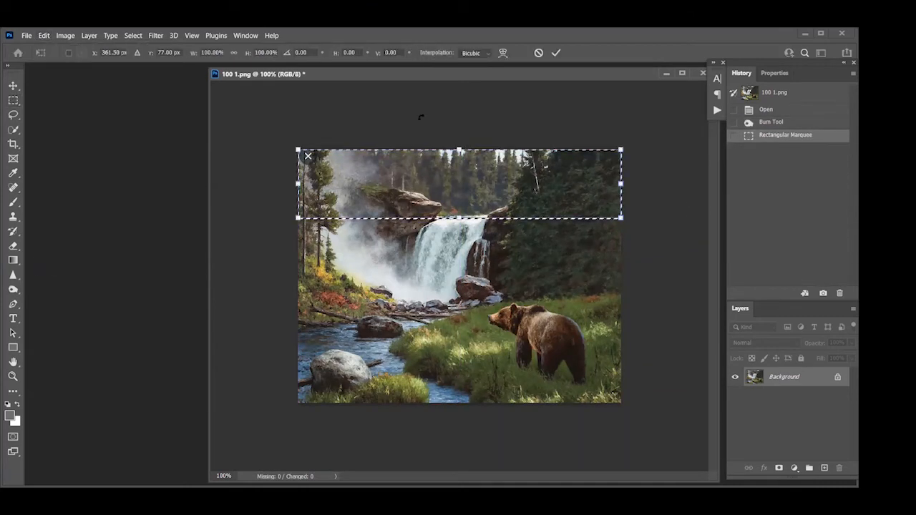
{"action": "left_click_drag", "start_coordinate": [459, 147], "coordinate": [459, 132]}
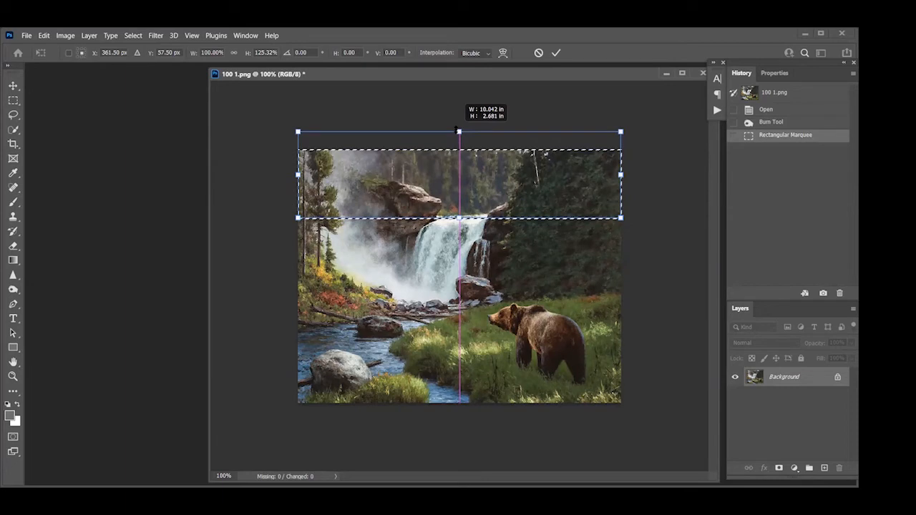
{"action": "left_click_drag", "start_coordinate": [458, 131], "coordinate": [458, 131]}
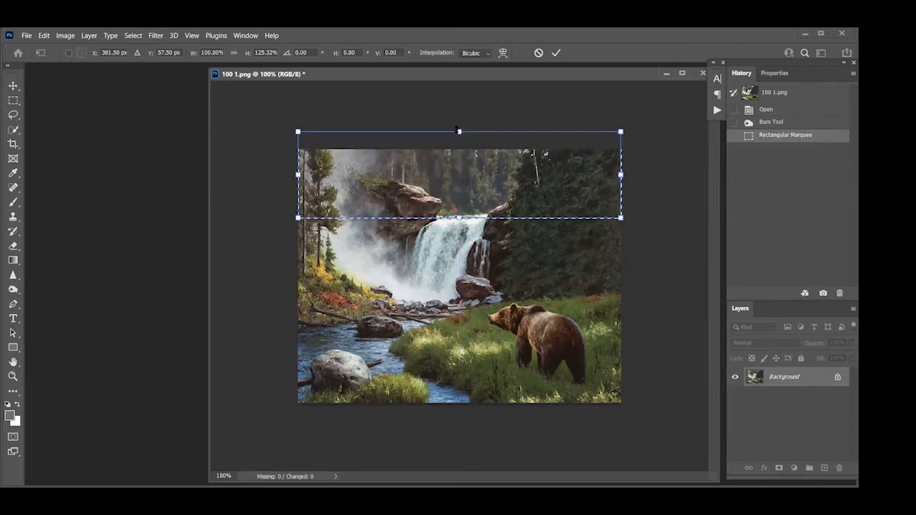
{"action": "key", "text": "Return"}
{"action": "key", "text": "ctrl+d"}
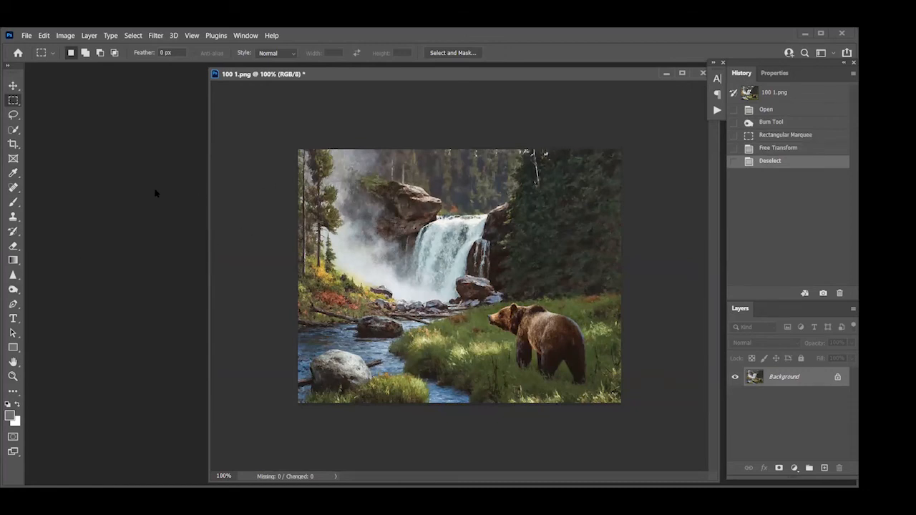
Heal away the pale bare trunk and bright spots at the upper edge of the trees, and compare with the earlier burned state
{"action": "left_click", "coordinate": [13, 188]}
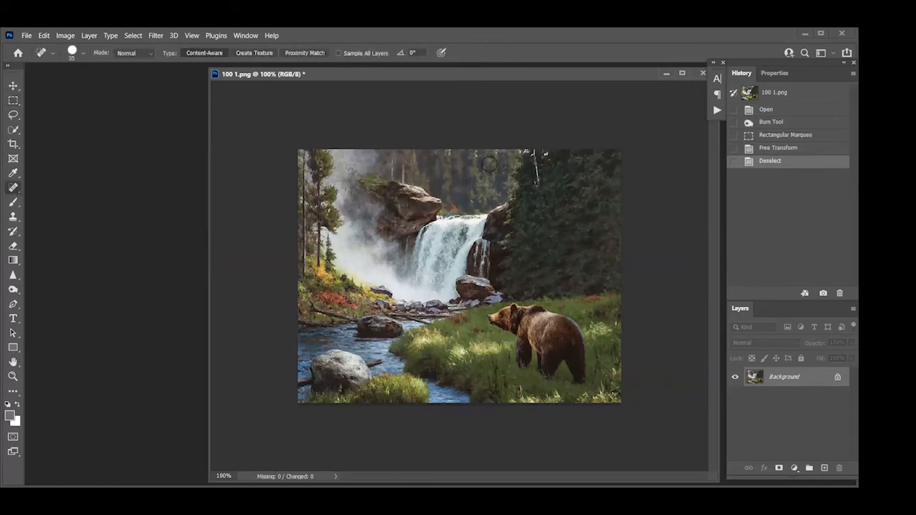
{"action": "left_click", "coordinate": [527, 149]}
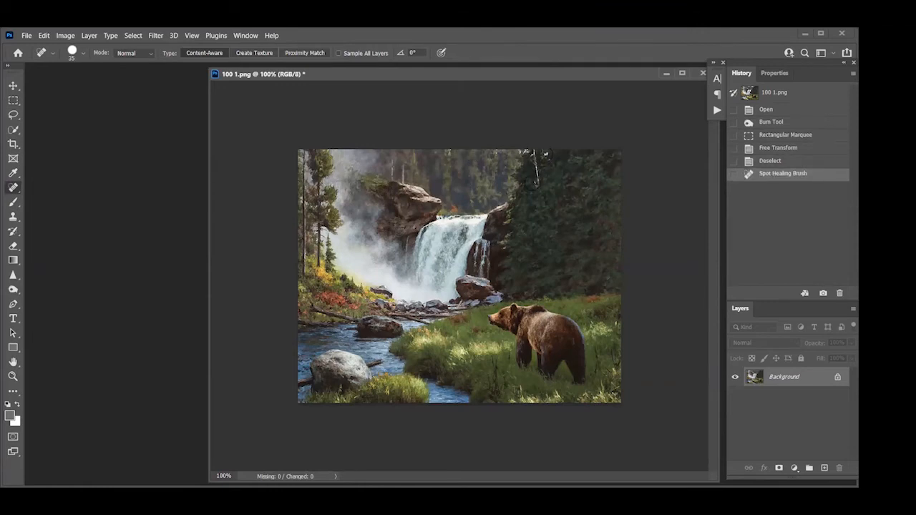
{"action": "left_click_drag", "start_coordinate": [535, 153], "coordinate": [538, 183]}
{"action": "left_click", "coordinate": [527, 151]}
{"action": "left_click", "coordinate": [542, 152]}
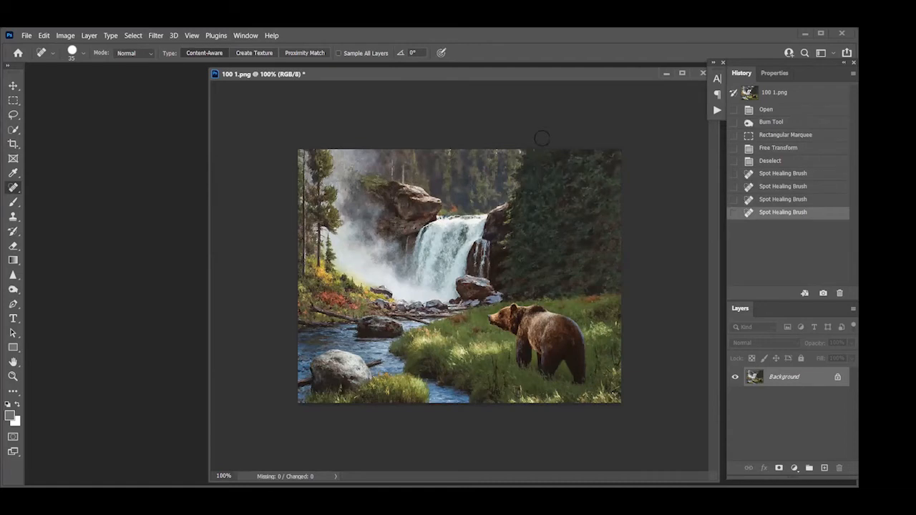
{"action": "left_click", "coordinate": [523, 146]}
{"action": "left_click", "coordinate": [522, 146]}
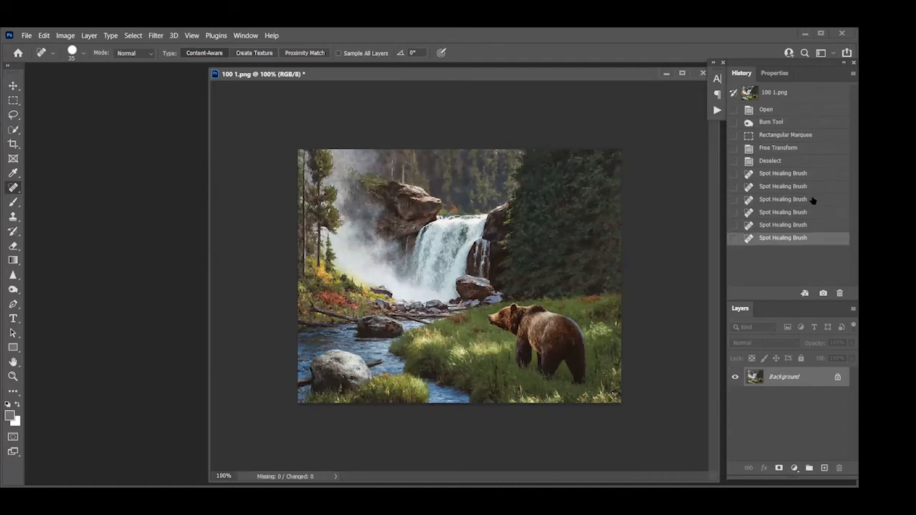
{"action": "left_click", "coordinate": [775, 122]}
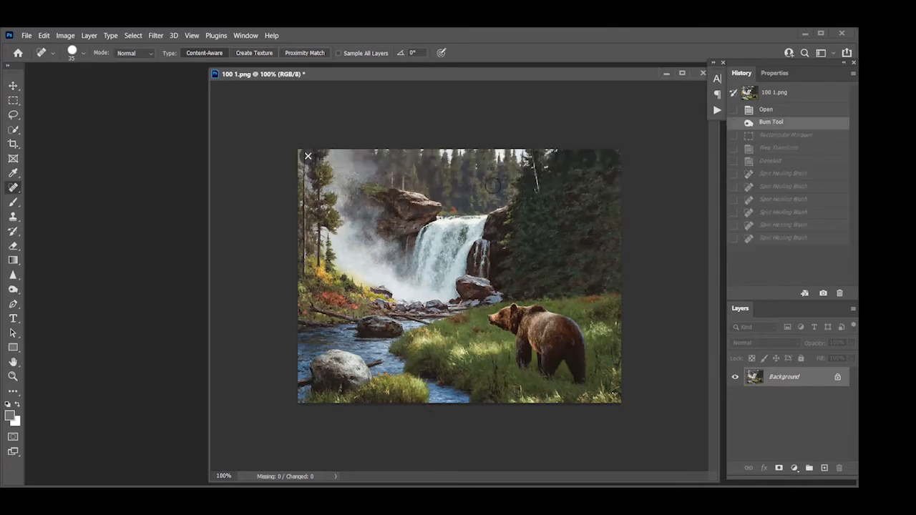
{"action": "left_click", "coordinate": [795, 240]}
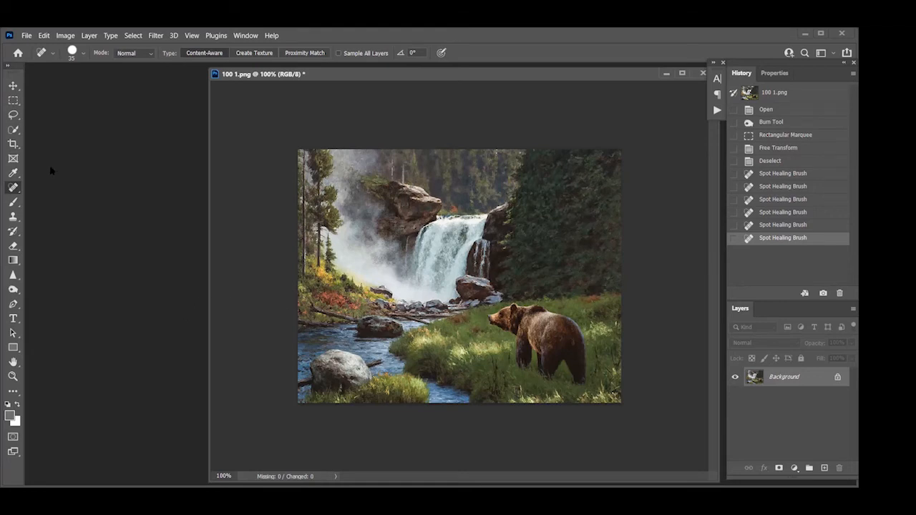
Extend the canvas on the image's left side with the Crop Tool to a total width of about 11.4 in
{"action": "left_click", "coordinate": [12, 144]}
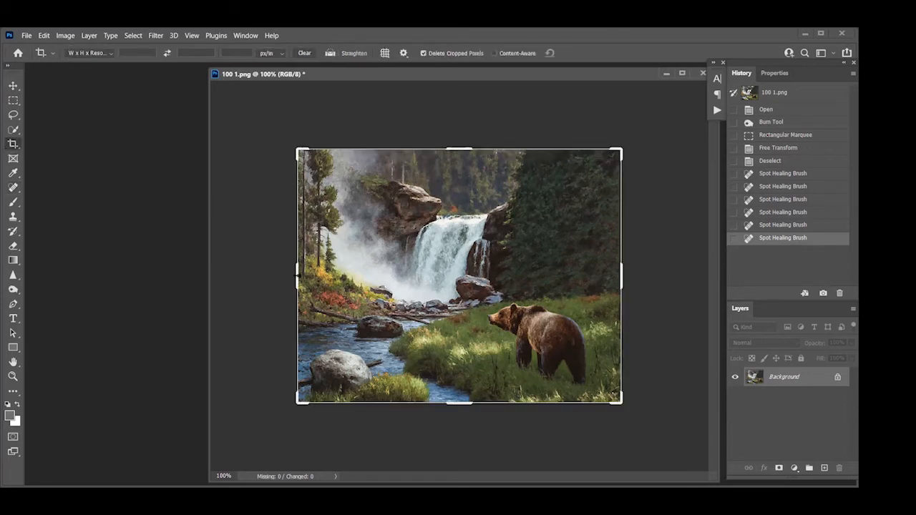
{"action": "left_click_drag", "start_coordinate": [295, 278], "coordinate": [276, 278]}
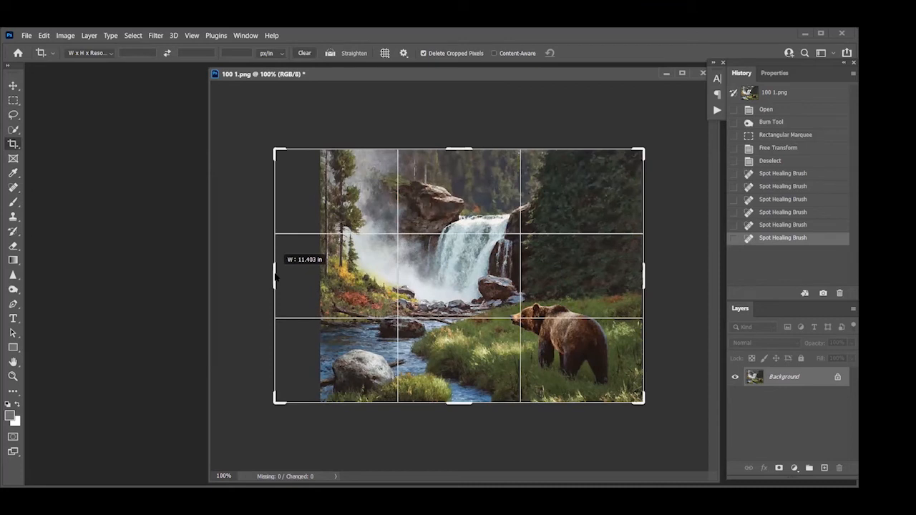
{"action": "key", "text": "Return"}
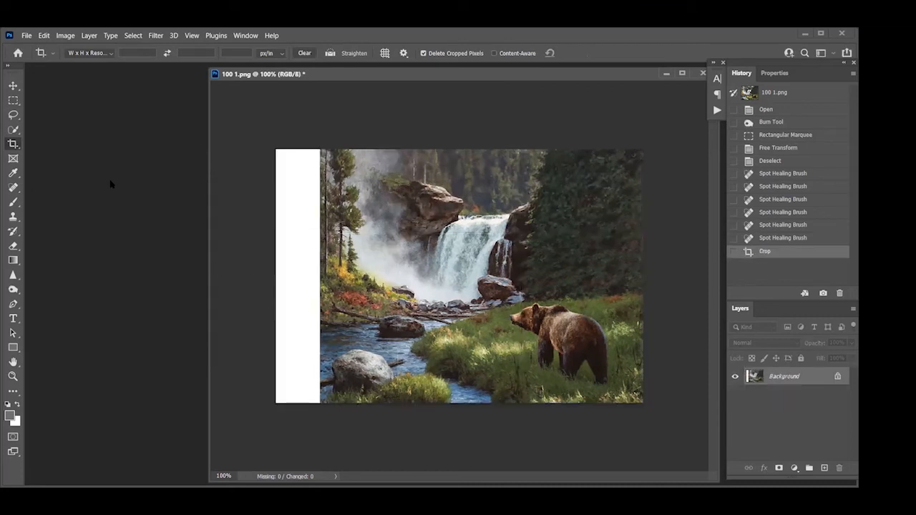
Select the image's left part up to the waterfall's right side and stretch it leftward to 118.72% width over the added white area
{"action": "left_click", "coordinate": [13, 100]}
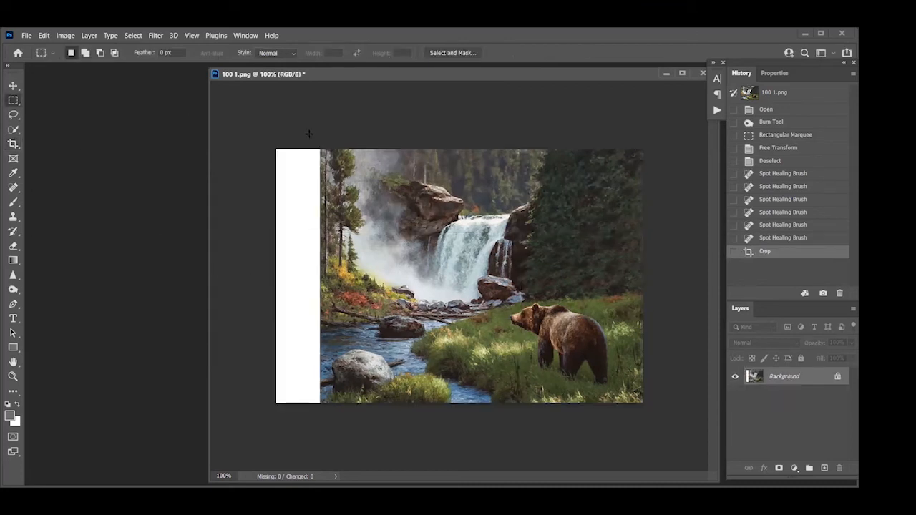
{"action": "left_click_drag", "start_coordinate": [312, 146], "coordinate": [499, 427]}
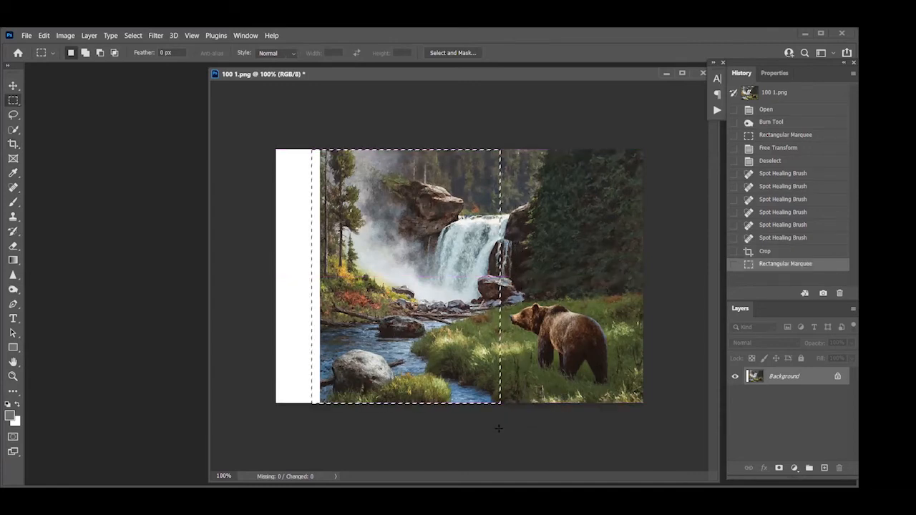
{"action": "key", "text": "ctrl+t"}
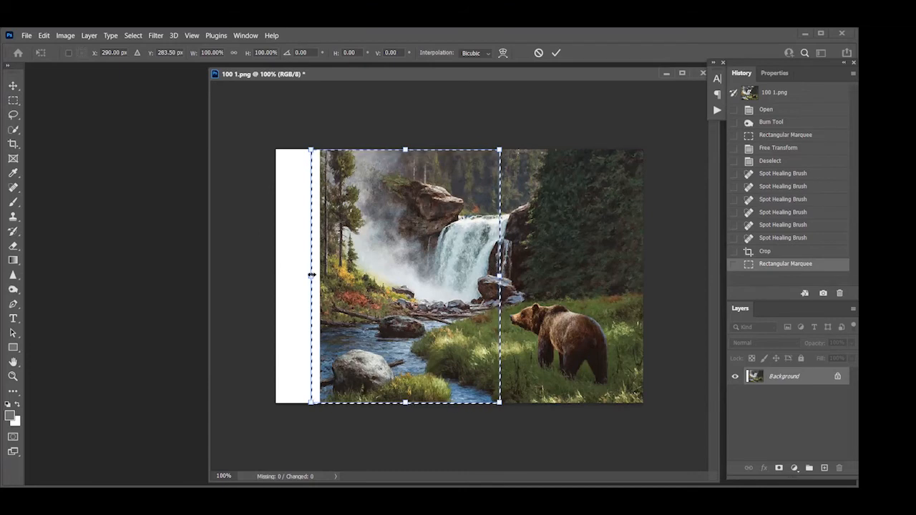
{"action": "left_click_drag", "start_coordinate": [310, 274], "coordinate": [304, 274]}
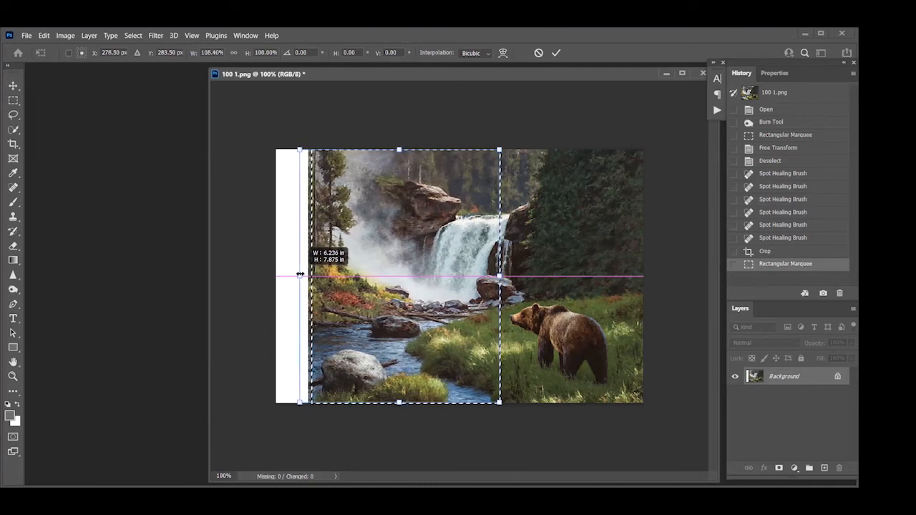
{"action": "left_click_drag", "start_coordinate": [294, 273], "coordinate": [280, 271]}
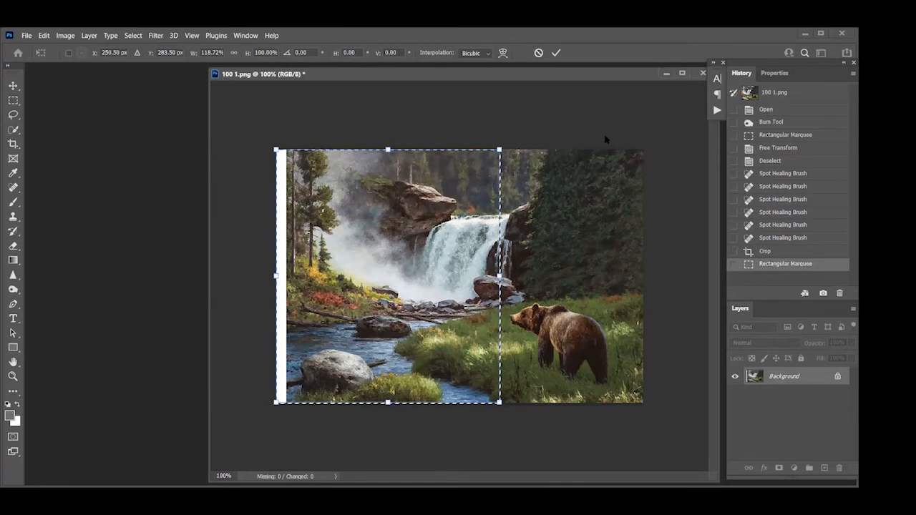
{"action": "key", "text": "Return"}
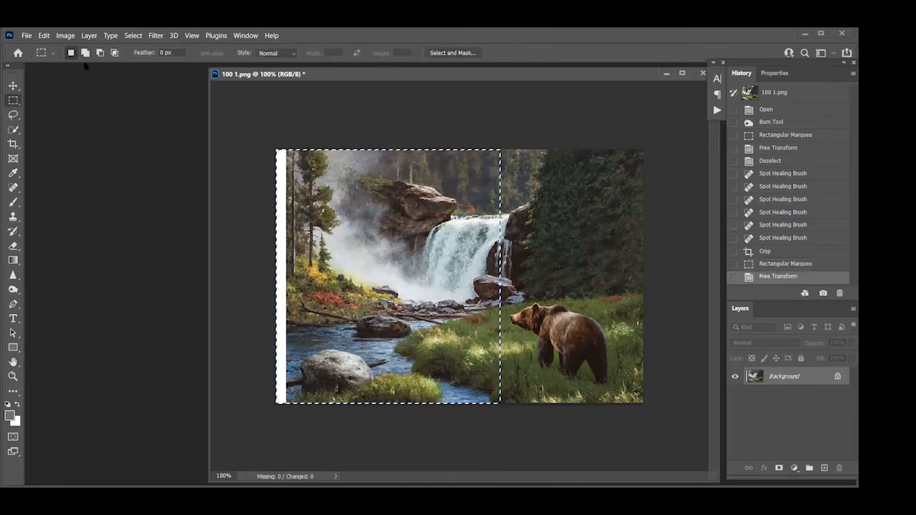
Deselect, crop away the remaining white strip along the image's left edge, and compare with the state before the canvas was extended
{"action": "key", "text": "ctrl+d"}
{"action": "left_click", "coordinate": [14, 146]}
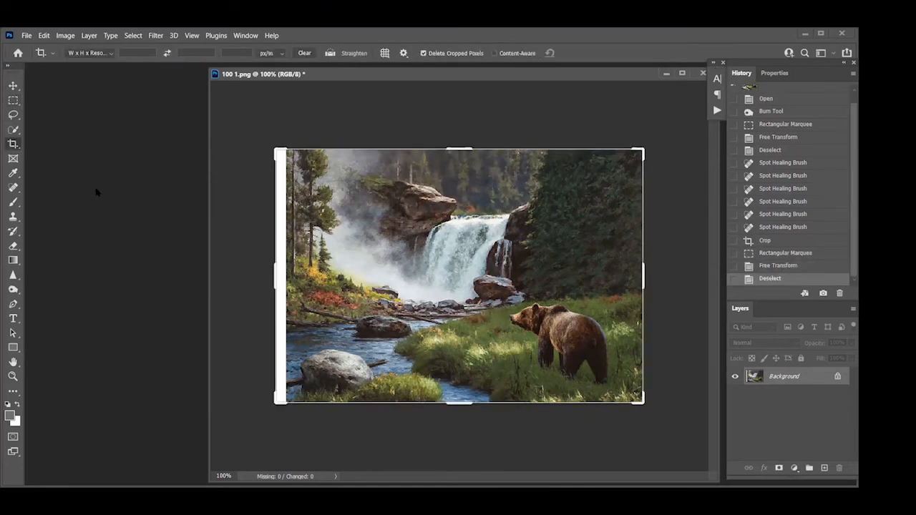
{"action": "left_click_drag", "start_coordinate": [274, 274], "coordinate": [281, 279]}
{"action": "key", "text": "Return"}
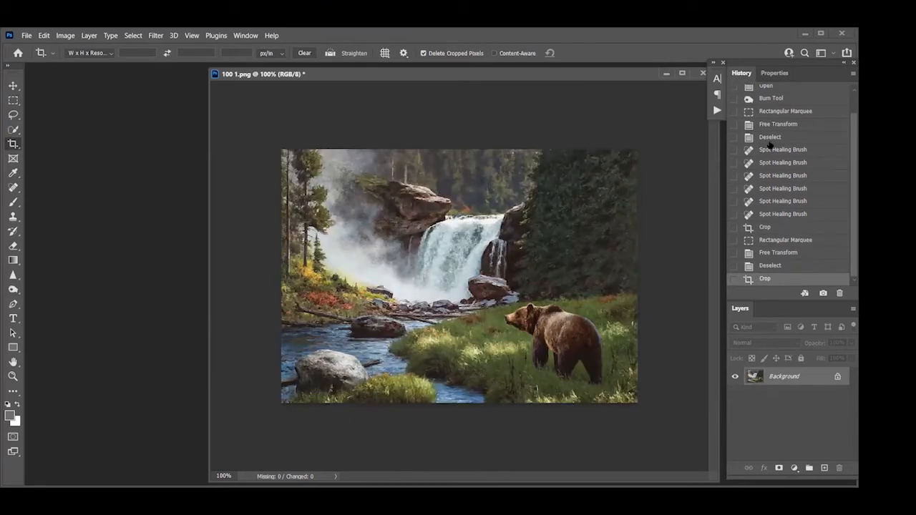
{"action": "left_click", "coordinate": [814, 215]}
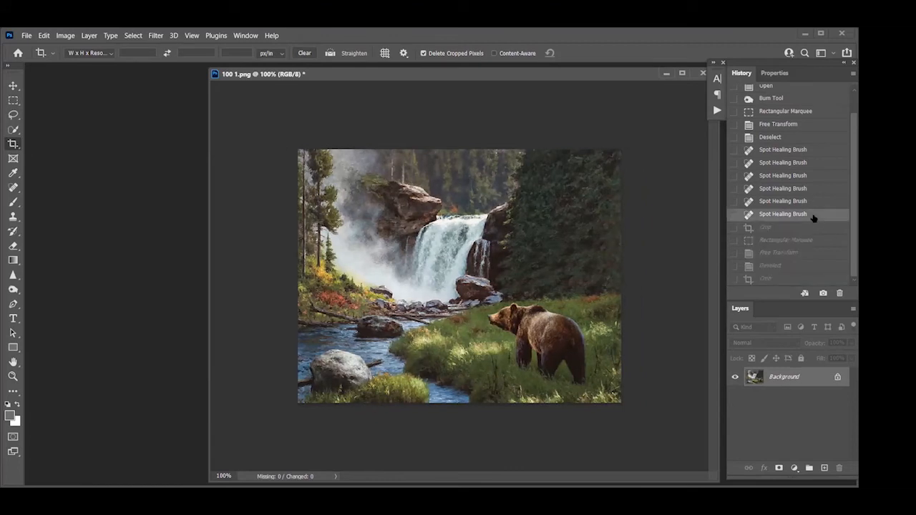
{"action": "left_click", "coordinate": [794, 280]}
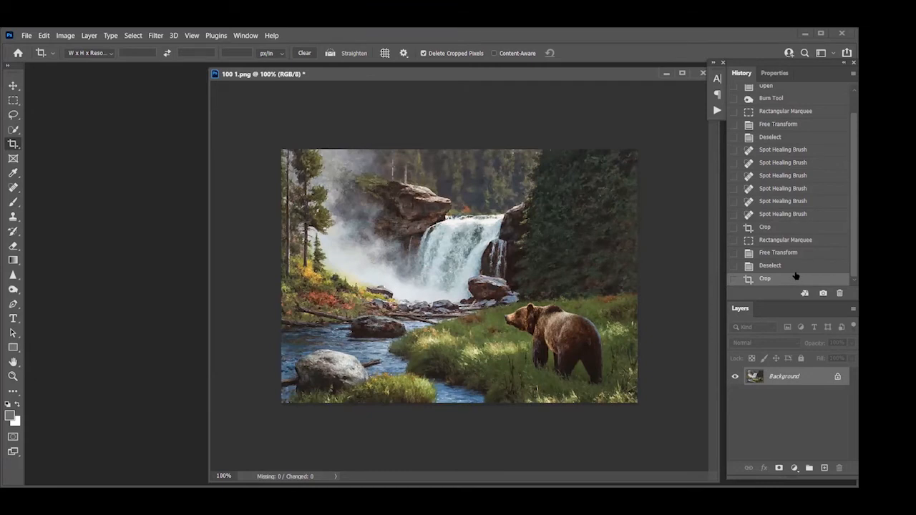
Close the waterfall image without saving, open 104.png, and move its window toward the middle of the workspace
{"action": "left_click", "coordinate": [703, 73]}
{"action": "left_click", "coordinate": [449, 214]}
{"action": "left_click", "coordinate": [25, 35]}
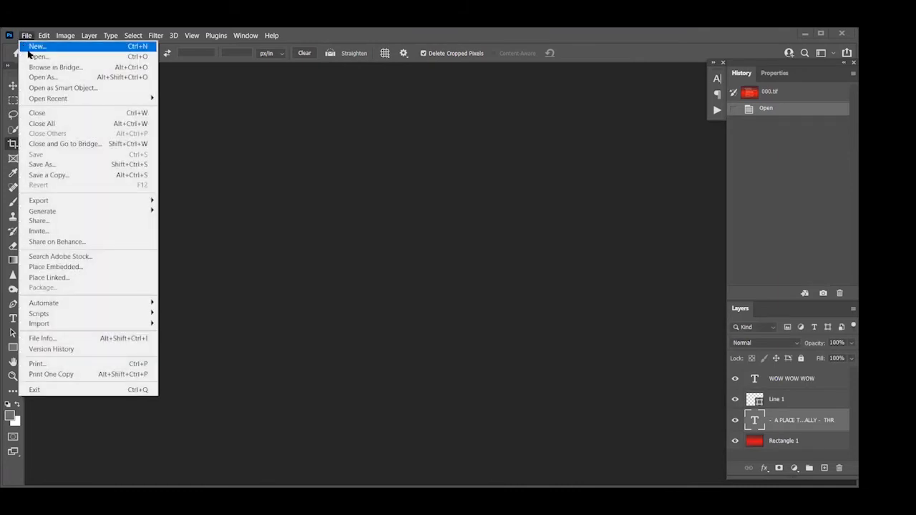
{"action": "left_click", "coordinate": [45, 56]}
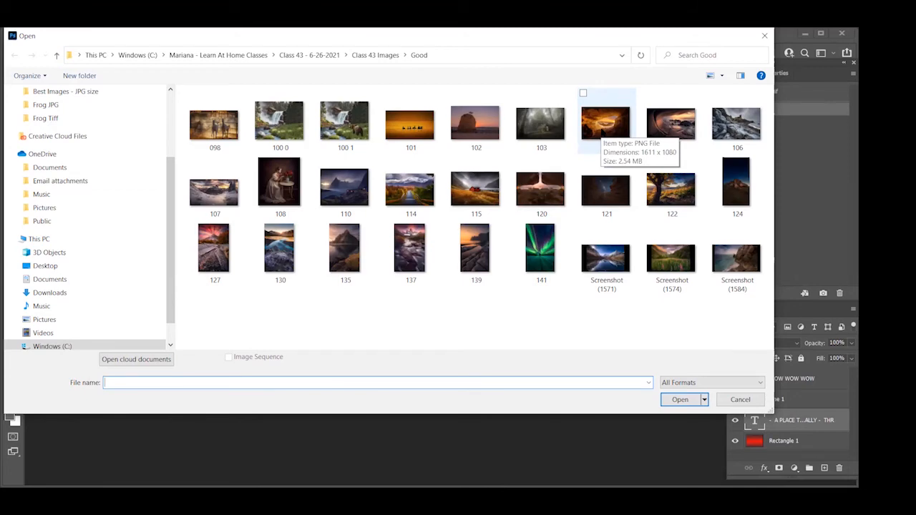
{"action": "double_click", "coordinate": [602, 127]}
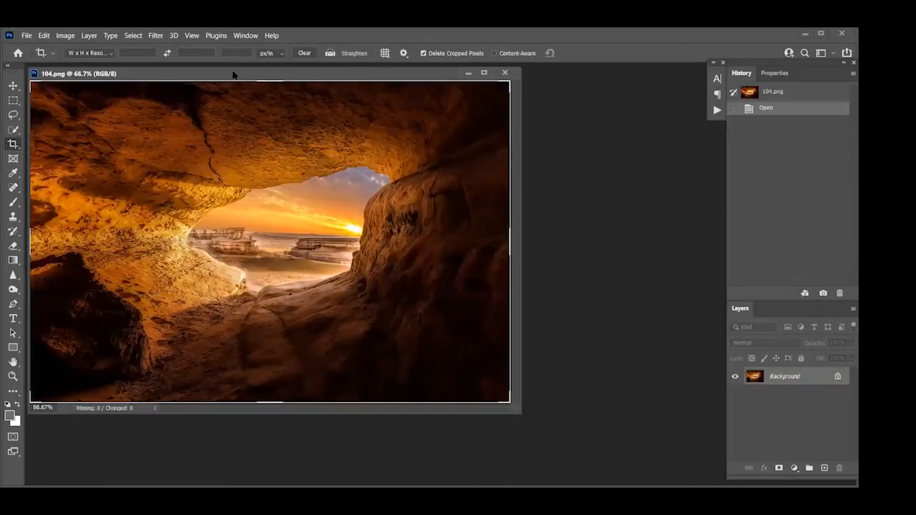
{"action": "left_click_drag", "start_coordinate": [232, 75], "coordinate": [340, 88]}
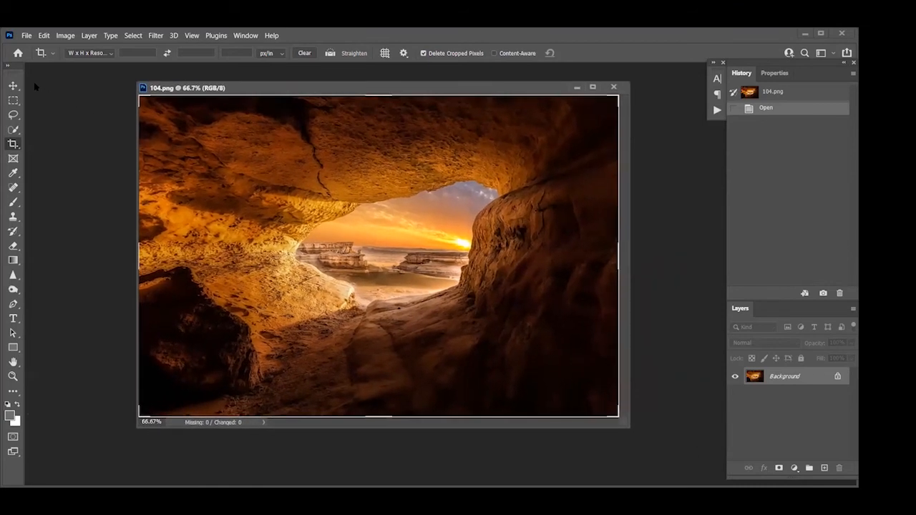
Lighten the shadowed cave wall at the image's lower right using the Dodge Tool with its range set to Midtones
{"action": "left_click", "coordinate": [14, 85]}
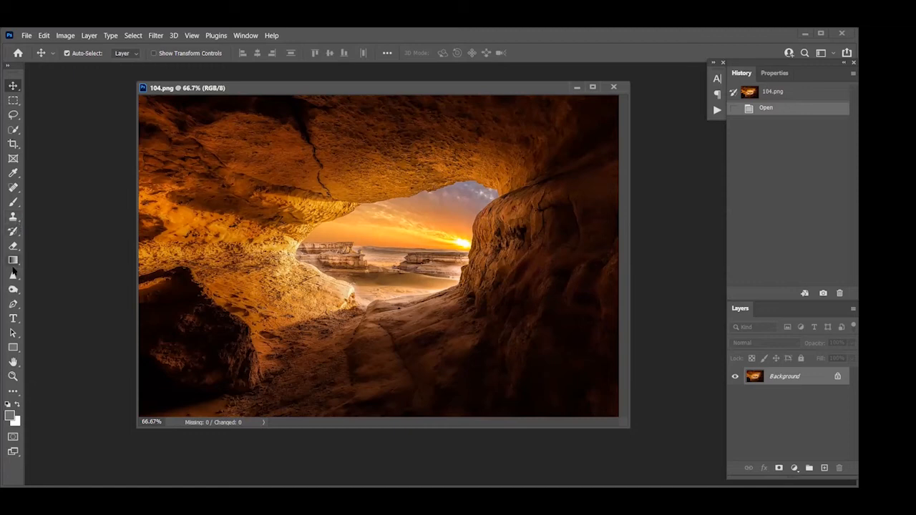
{"action": "left_click", "coordinate": [16, 291]}
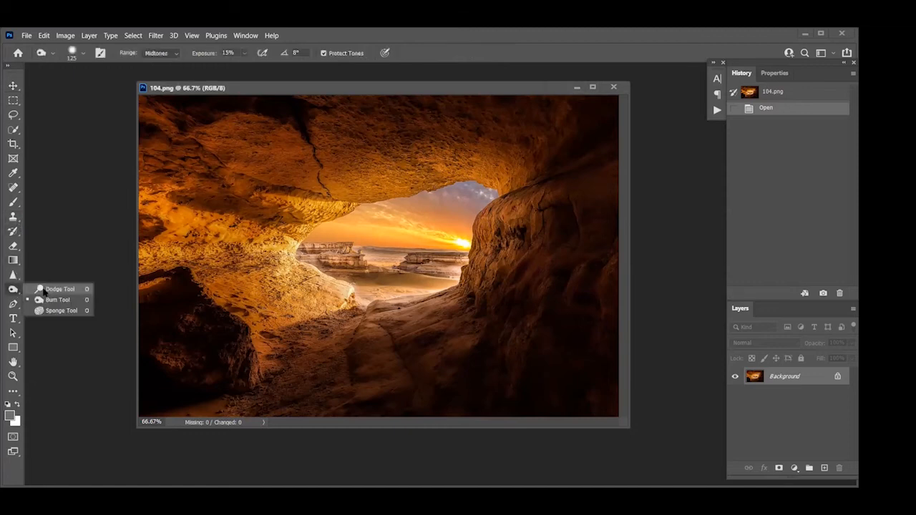
{"action": "left_click", "coordinate": [44, 290]}
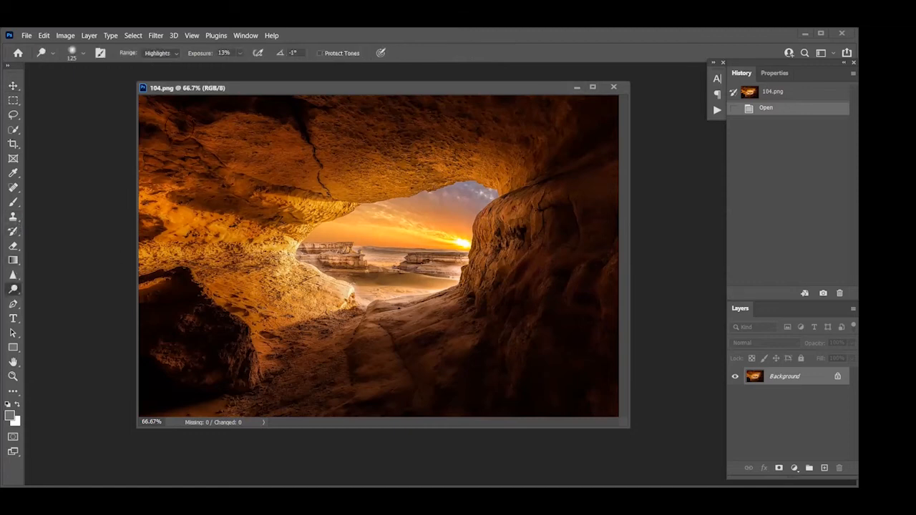
{"action": "left_click", "coordinate": [158, 54]}
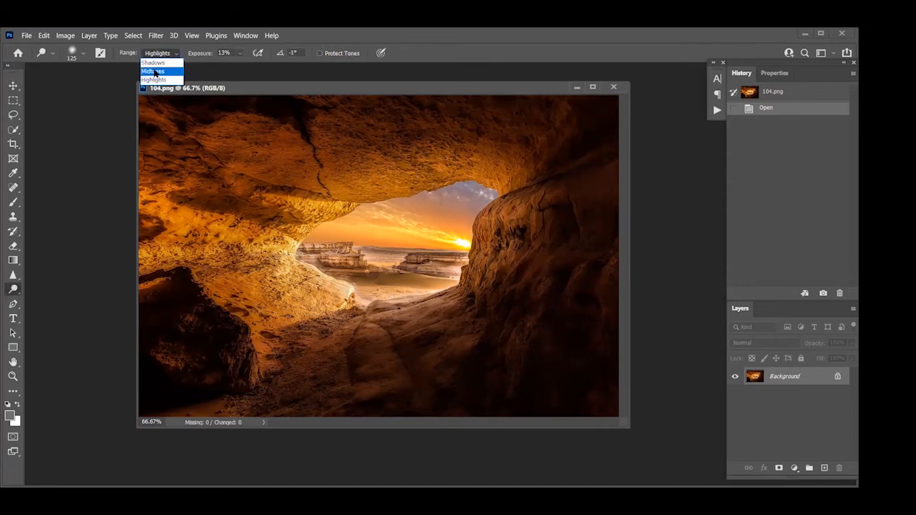
{"action": "left_click", "coordinate": [153, 72]}
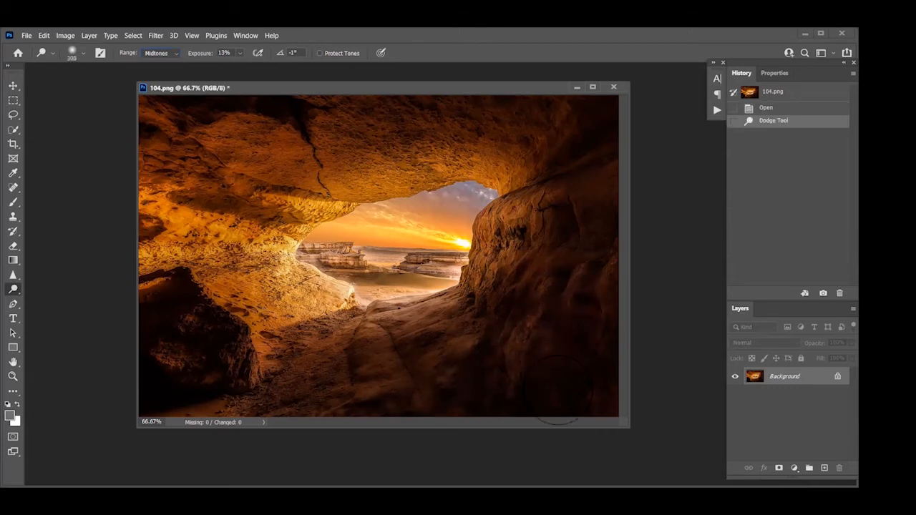
{"action": "left_click_drag", "start_coordinate": [595, 272], "coordinate": [587, 333]}
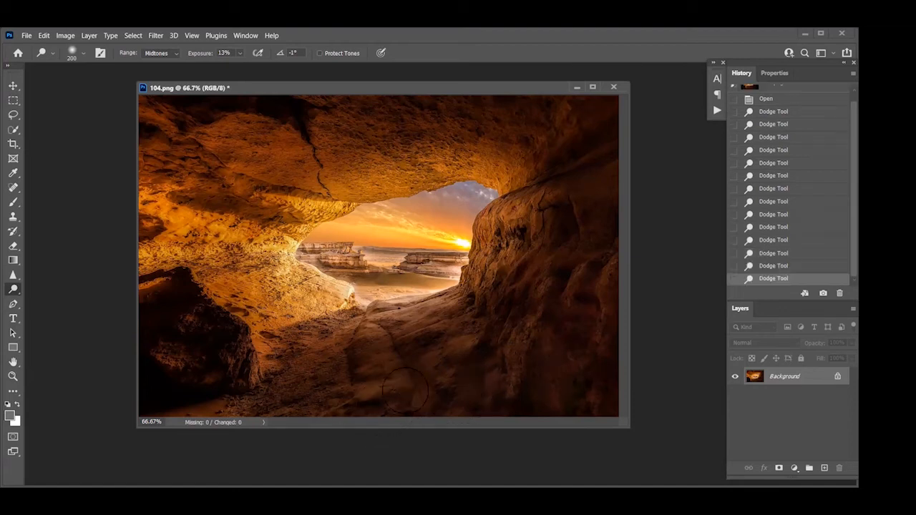
Dodge the dark cave floor, the right wall and the upper-right ceiling with a smaller 150 px brush
{"action": "key", "text": "bracketleft"}
{"action": "left_click_drag", "start_coordinate": [387, 406], "coordinate": [422, 383]}
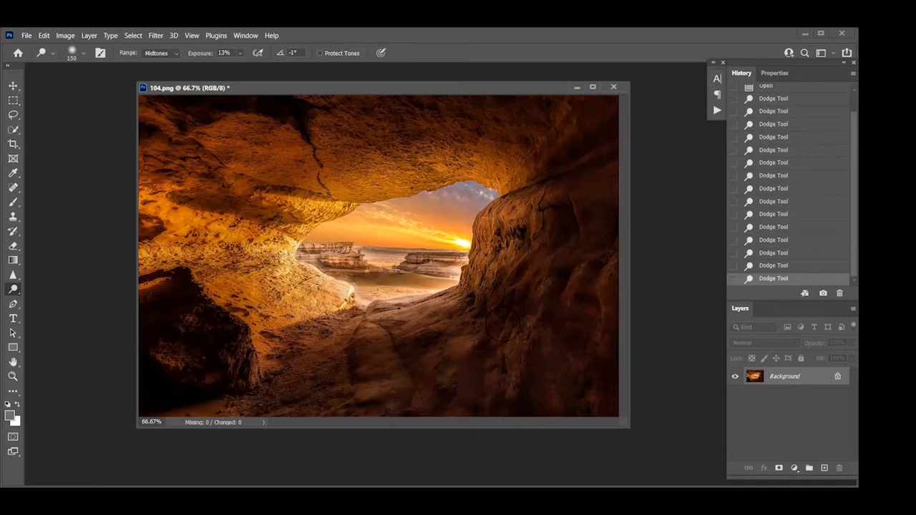
{"action": "left_click_drag", "start_coordinate": [520, 426], "coordinate": [547, 393]}
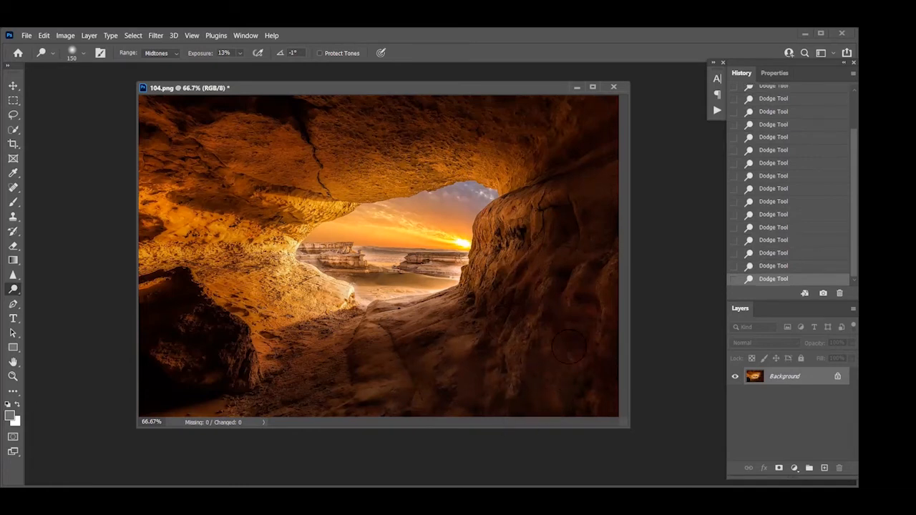
{"action": "left_click_drag", "start_coordinate": [490, 267], "coordinate": [520, 253]}
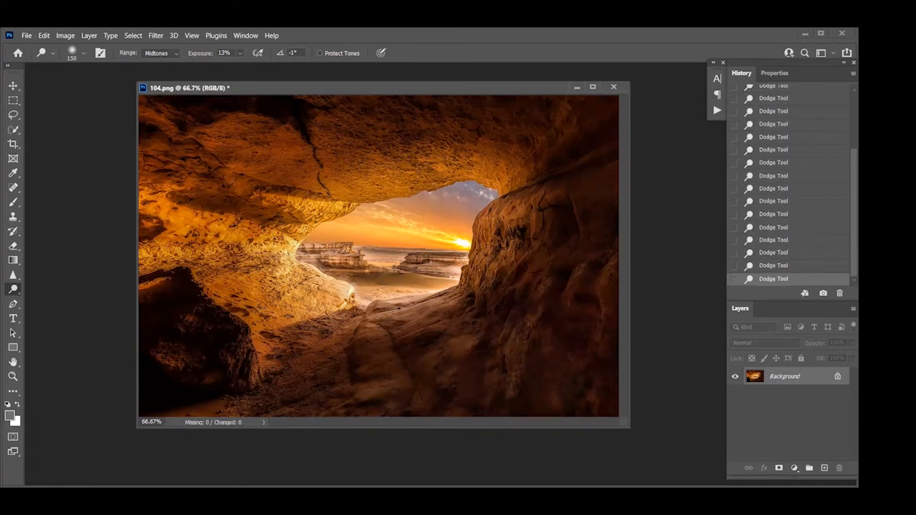
{"action": "left_click_drag", "start_coordinate": [560, 162], "coordinate": [604, 134]}
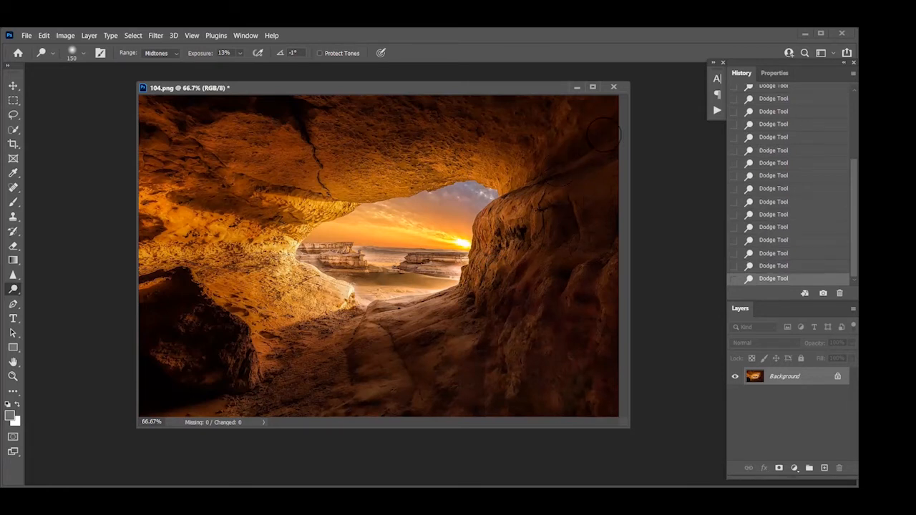
{"action": "left_click_drag", "start_coordinate": [542, 164], "coordinate": [539, 164]}
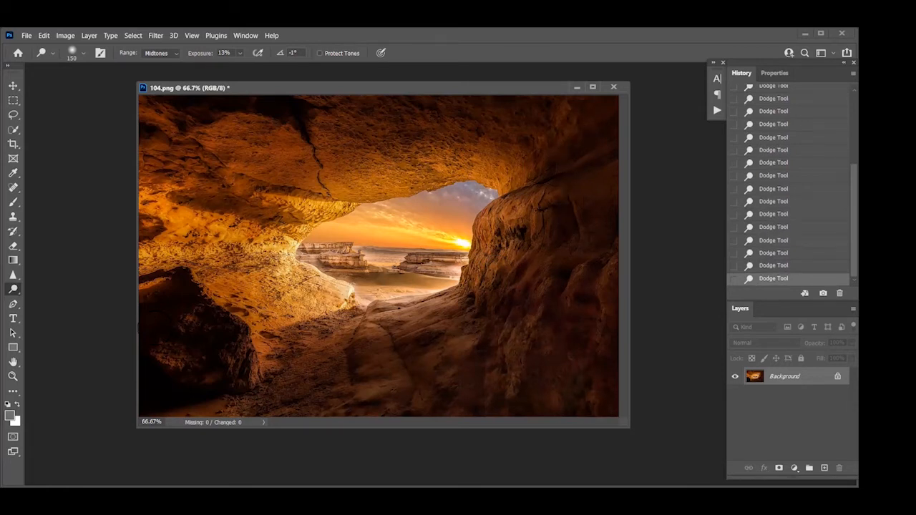
Compare the dodged cave image with its originally opened state twice, ending on the latest dodge state
{"action": "scroll", "coordinate": [841, 136], "scroll_direction": "up", "scroll_amount": 5}
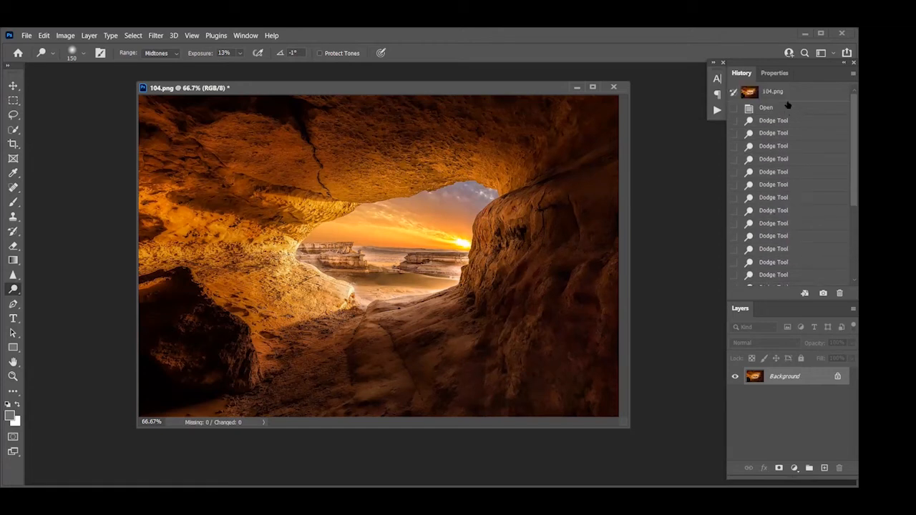
{"action": "left_click", "coordinate": [787, 101]}
{"action": "scroll", "coordinate": [791, 150], "scroll_direction": "down", "scroll_amount": 3}
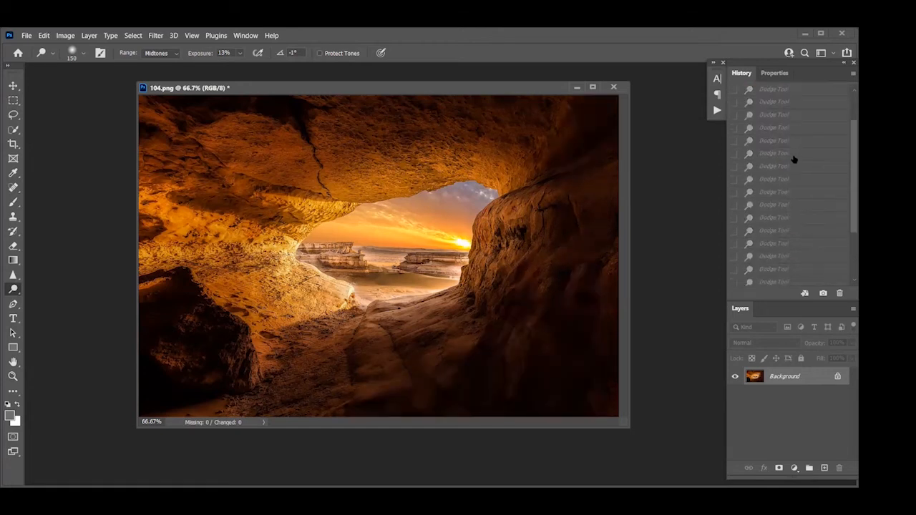
{"action": "left_click", "coordinate": [773, 279]}
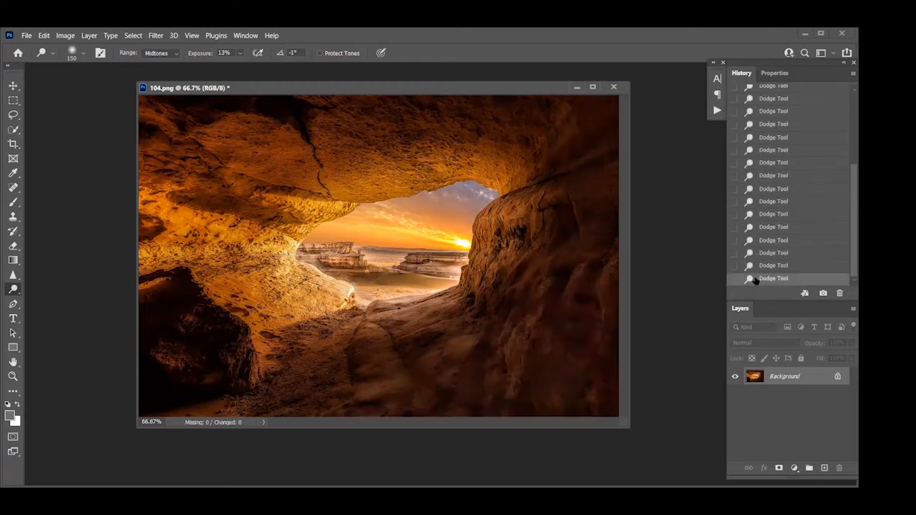
{"action": "scroll", "coordinate": [795, 176], "scroll_direction": "up", "scroll_amount": 4}
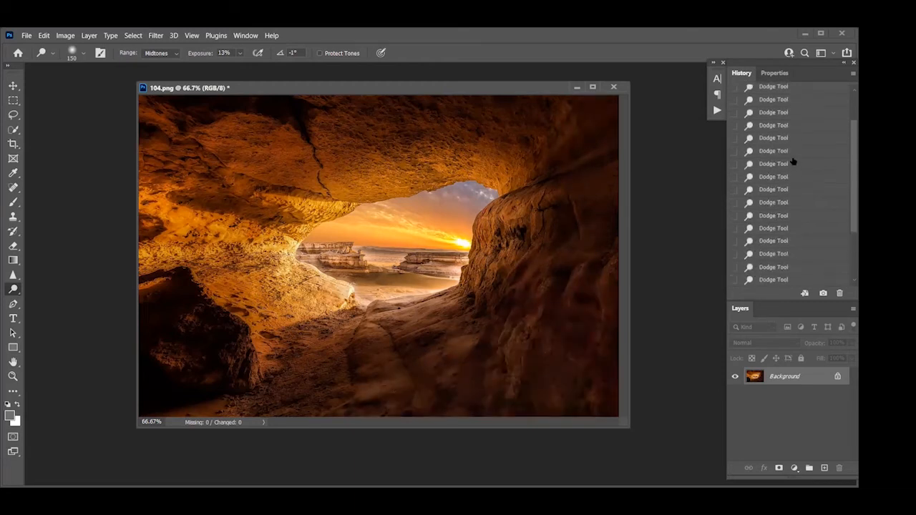
{"action": "left_click", "coordinate": [778, 108]}
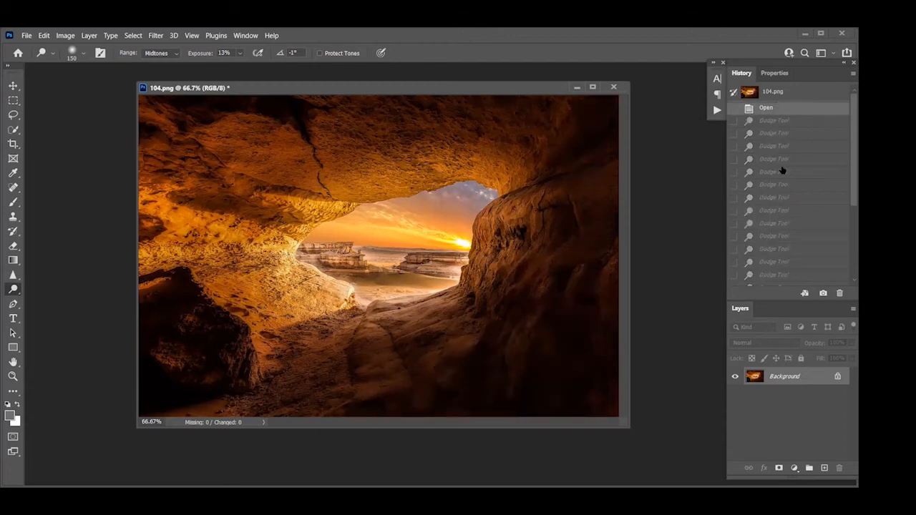
{"action": "scroll", "coordinate": [781, 213], "scroll_direction": "down", "scroll_amount": 3}
{"action": "scroll", "coordinate": [778, 209], "scroll_direction": "down", "scroll_amount": 2}
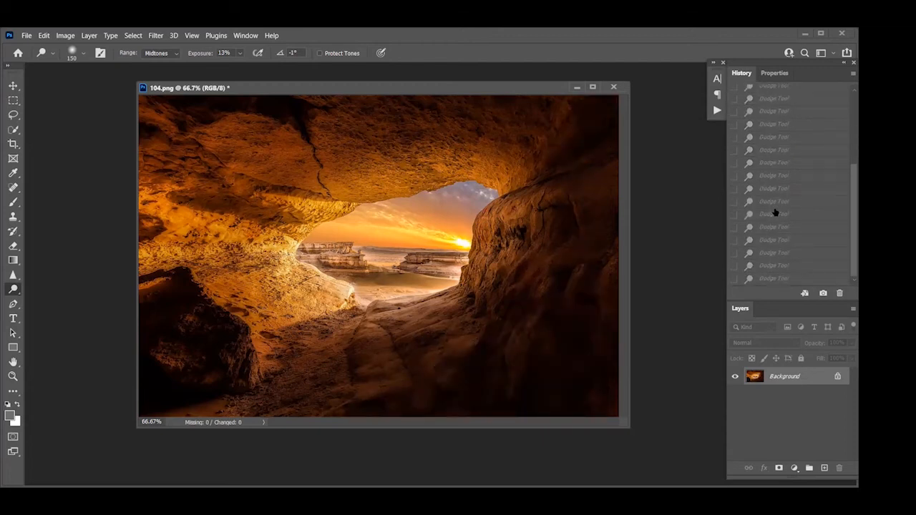
{"action": "left_click", "coordinate": [764, 279]}
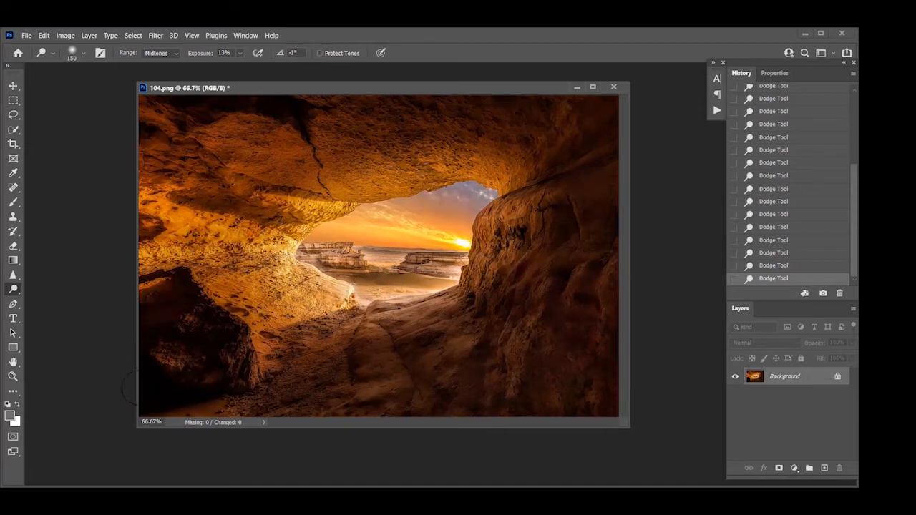
Dodge the dark boulder and its shadows in the image's lower-left corner with the 150 px Midtones brush
{"action": "left_click_drag", "start_coordinate": [117, 357], "coordinate": [234, 408]}
{"action": "mouse_move", "coordinate": [131, 381]}
{"action": "left_mouse_down"}
{"action": "mouse_move", "coordinate": [241, 389]}
{"action": "mouse_move", "coordinate": [108, 385]}
{"action": "mouse_move", "coordinate": [135, 393]}
{"action": "left_mouse_up"}
{"action": "left_click_drag", "start_coordinate": [161, 298], "coordinate": [147, 309]}
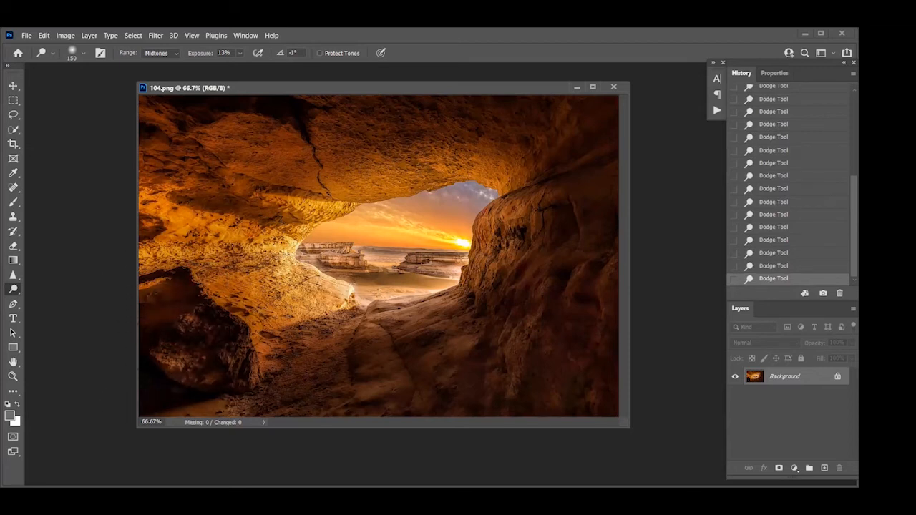
{"action": "left_click_drag", "start_coordinate": [251, 335], "coordinate": [222, 331]}
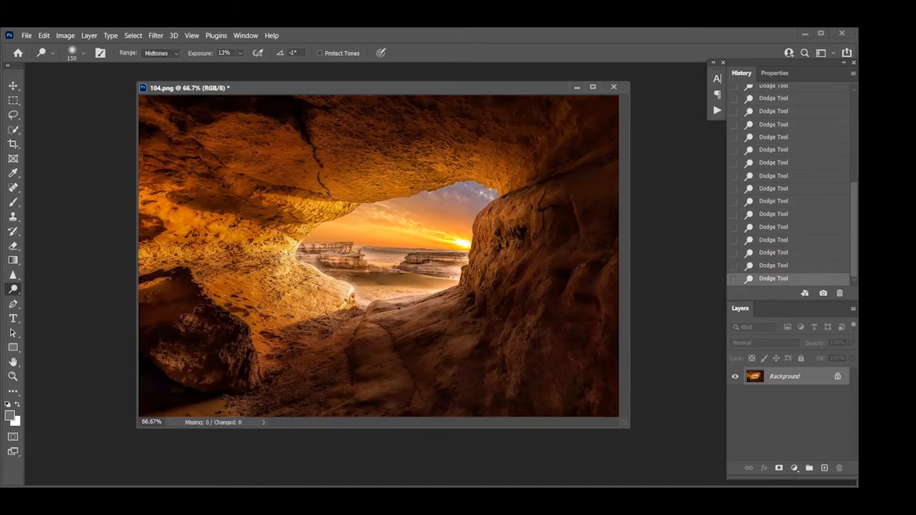
Try dodging the shadowed cave floor with range Highlights and a 300 px brush, and undo the last stroke
{"action": "left_click", "coordinate": [169, 54]}
{"action": "left_click", "coordinate": [160, 80]}
{"action": "key", "text": "bracketright"}
{"action": "key", "text": "bracketright"}
{"action": "key", "text": "bracketright"}
{"action": "key", "text": "bracketright"}
{"action": "left_click_drag", "start_coordinate": [426, 362], "coordinate": [363, 366]}
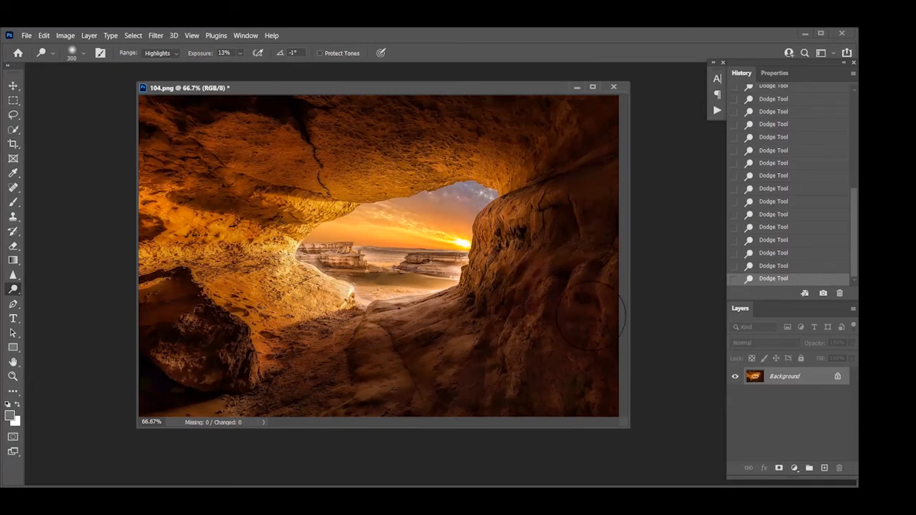
{"action": "key", "text": "ctrl+z"}
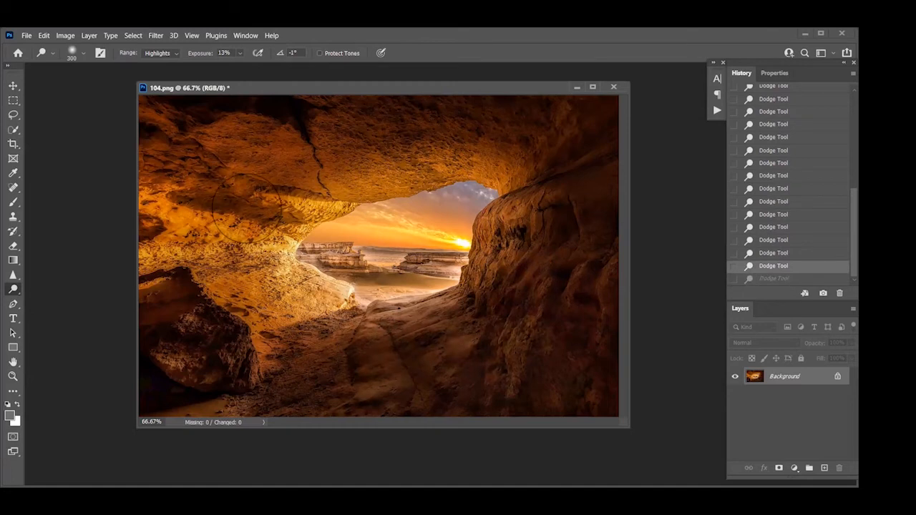
Set the Dodge range to Midtones and lighten the dark upper-left cave ceiling with a 150 px brush
{"action": "left_click", "coordinate": [159, 53]}
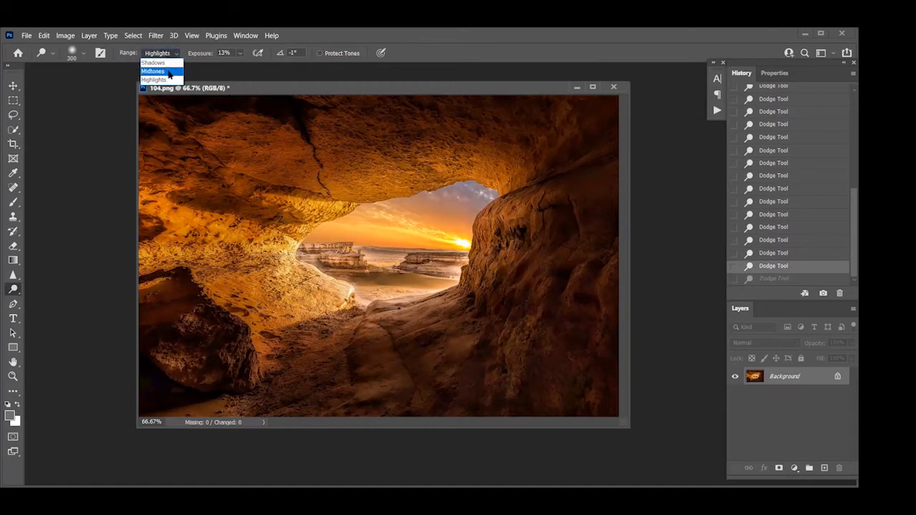
{"action": "left_click", "coordinate": [161, 70]}
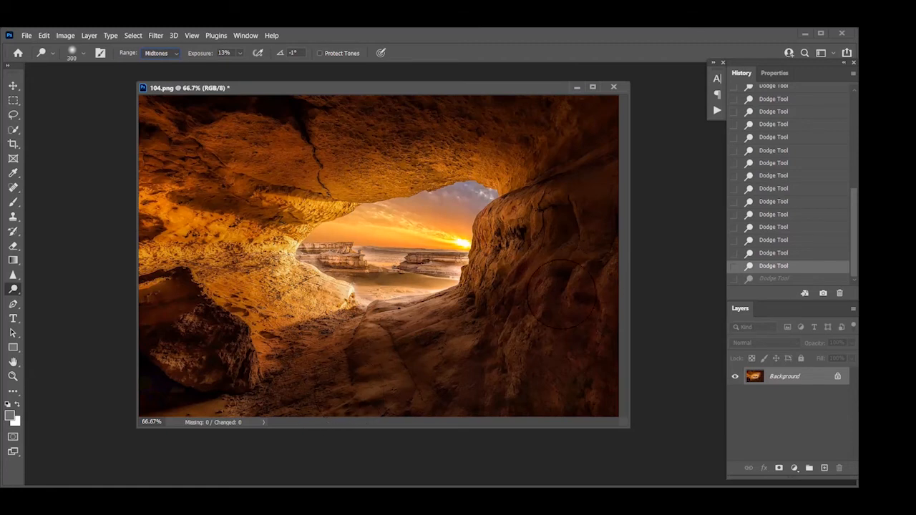
{"action": "key", "text": "ctrl+shift+z"}
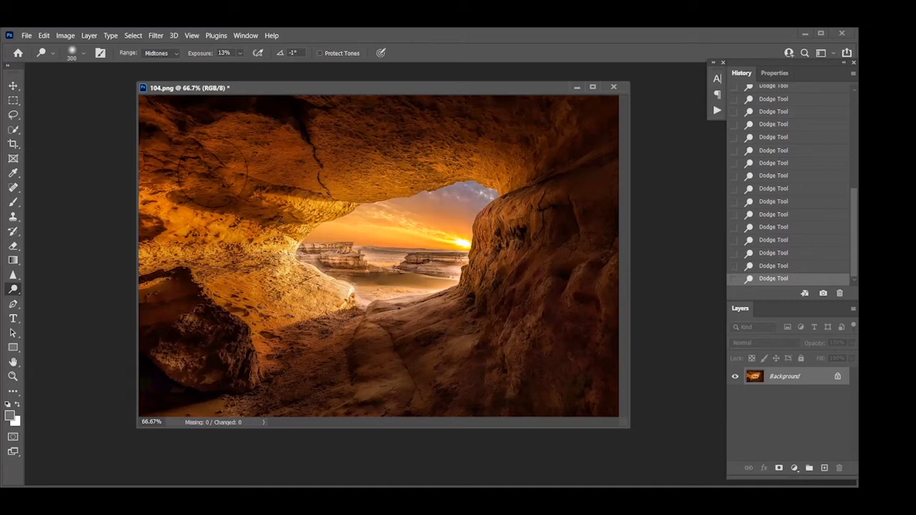
{"action": "key", "text": "bracketleft"}
{"action": "key", "text": "bracketleft"}
{"action": "key", "text": "bracketleft"}
{"action": "key", "text": "bracketleft"}
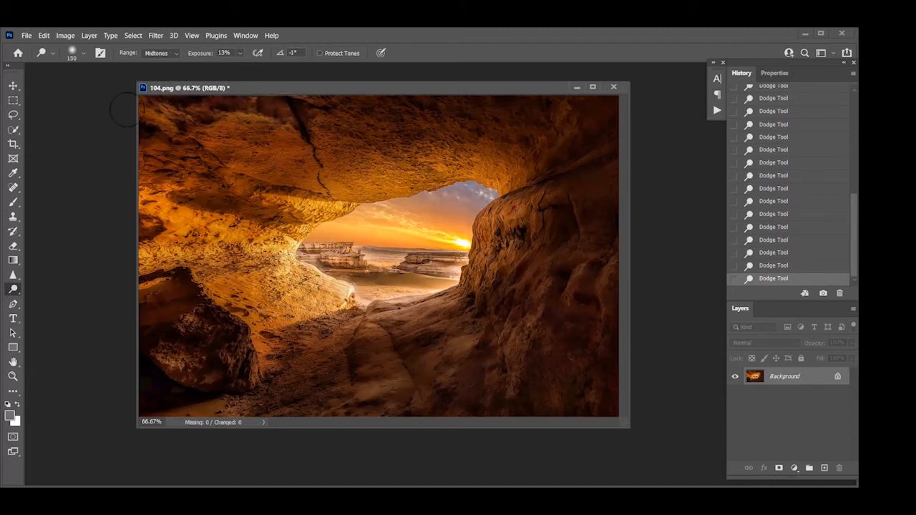
{"action": "left_click", "coordinate": [183, 99]}
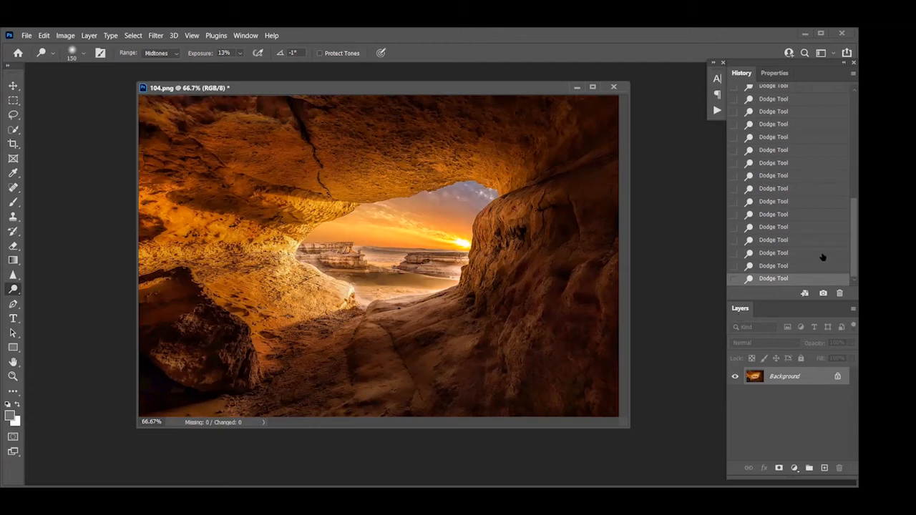
Compare the dodged cave image with its originally opened state, ending on the latest dodge state
{"action": "scroll", "coordinate": [810, 199], "scroll_direction": "up", "scroll_amount": 3}
{"action": "scroll", "coordinate": [808, 198], "scroll_direction": "up", "scroll_amount": 5}
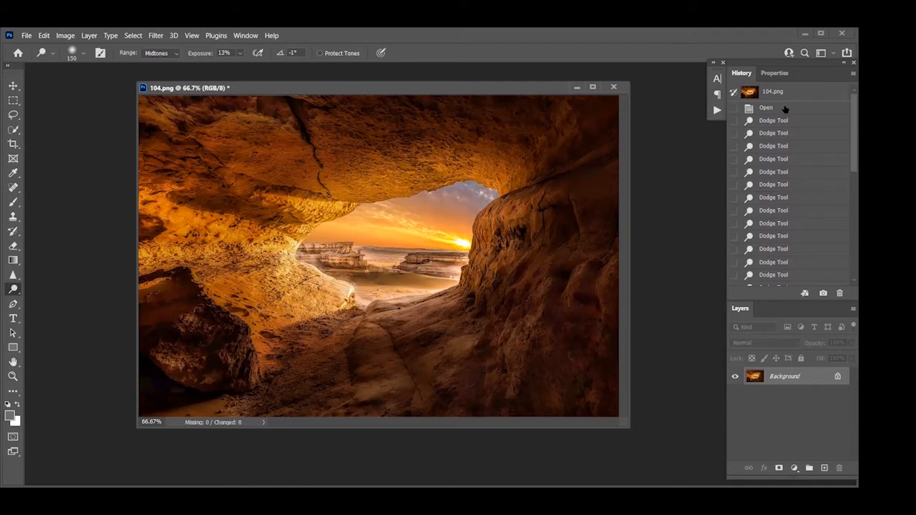
{"action": "left_click", "coordinate": [767, 107]}
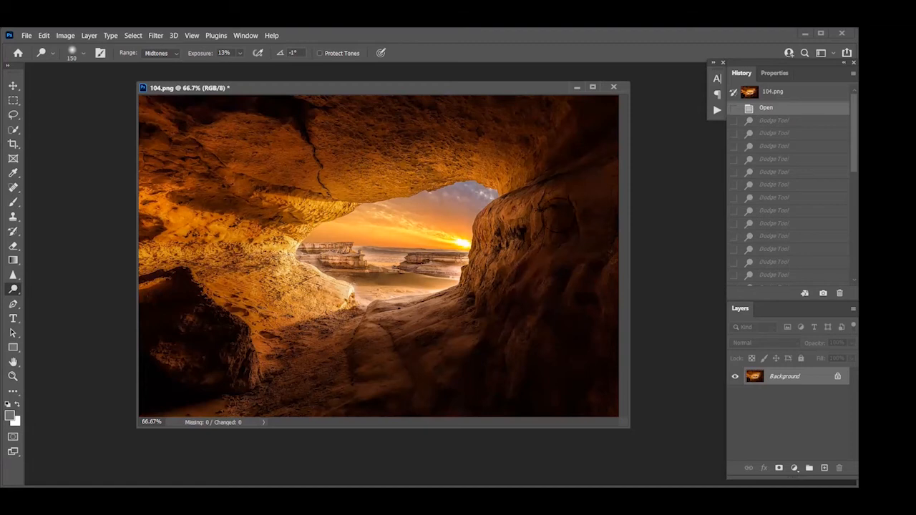
{"action": "scroll", "coordinate": [833, 174], "scroll_direction": "down", "scroll_amount": 3}
{"action": "scroll", "coordinate": [832, 175], "scroll_direction": "down", "scroll_amount": 3}
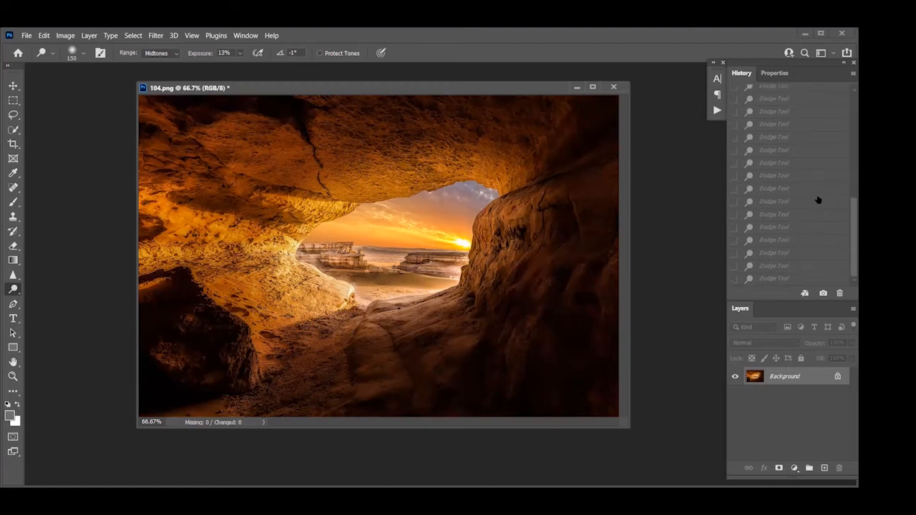
{"action": "left_click", "coordinate": [772, 280]}
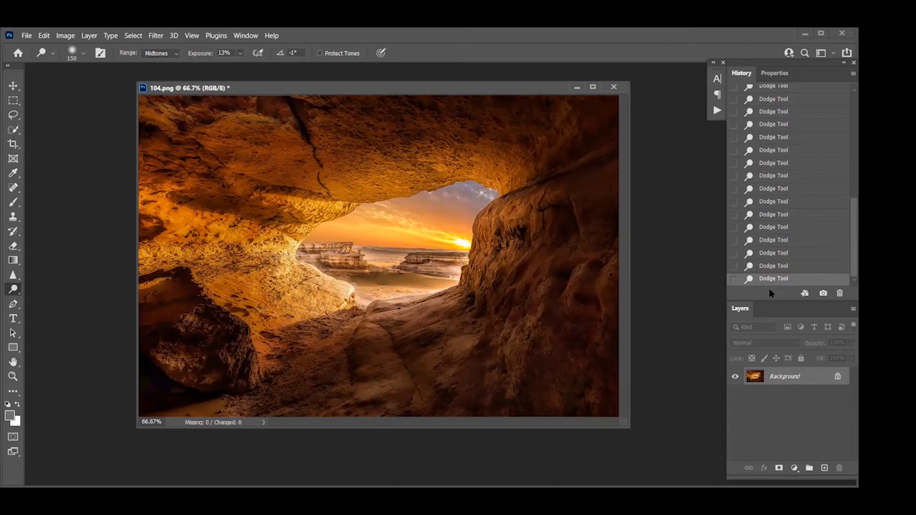
Switch to the Burn tool and try its Shadows range, ending with the range set to Midtones
{"action": "right_click", "coordinate": [19, 292]}
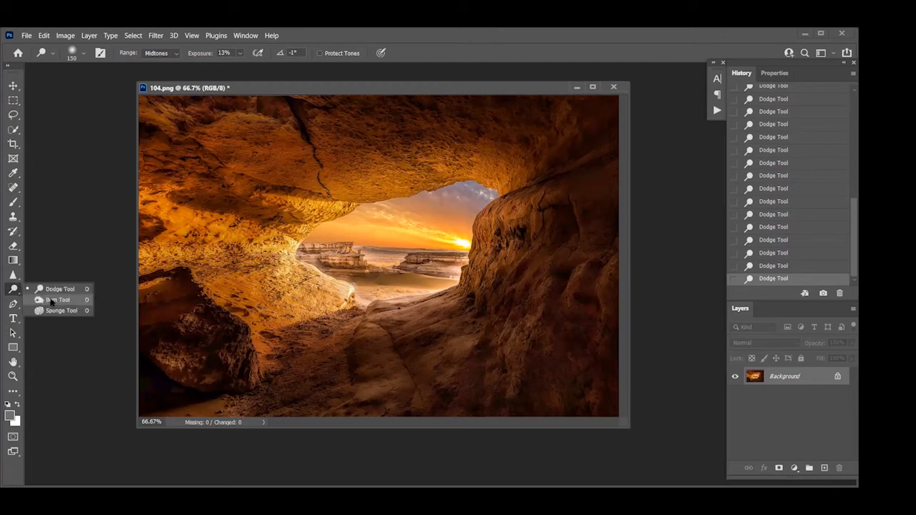
{"action": "left_click", "coordinate": [51, 300]}
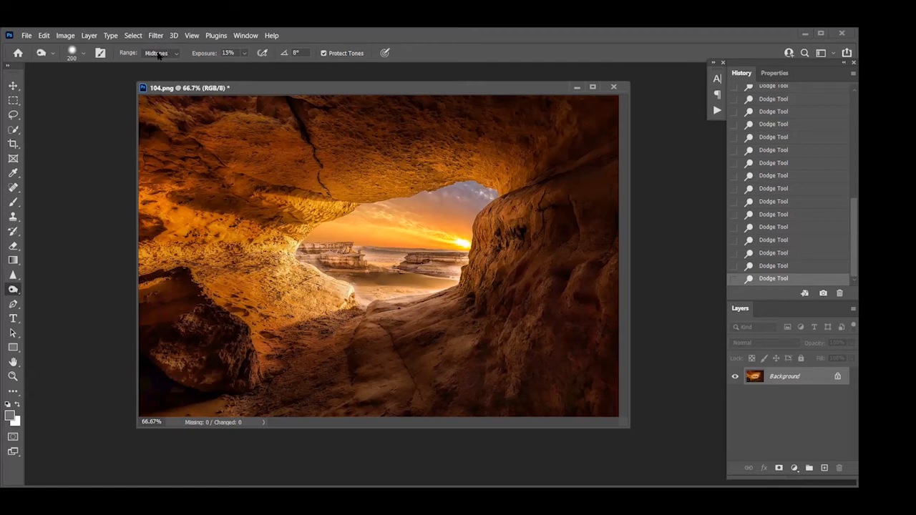
{"action": "left_click", "coordinate": [159, 54]}
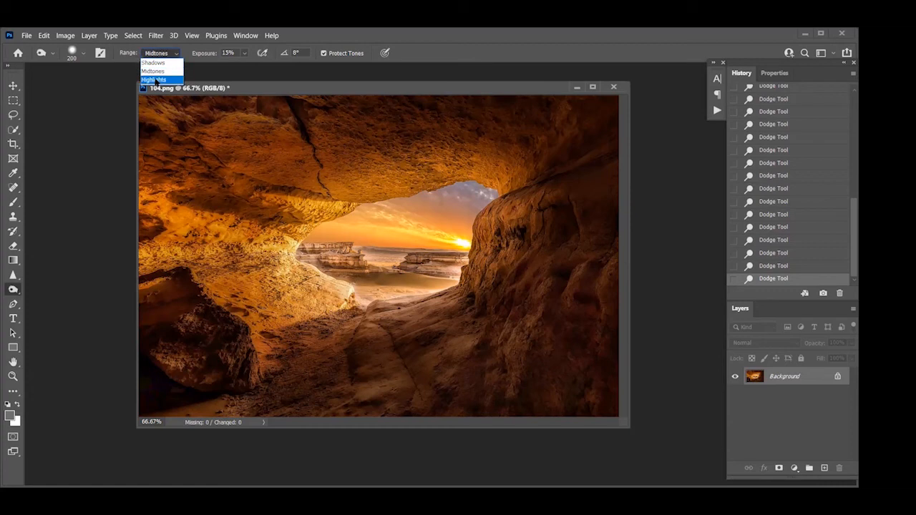
{"action": "left_click", "coordinate": [115, 122]}
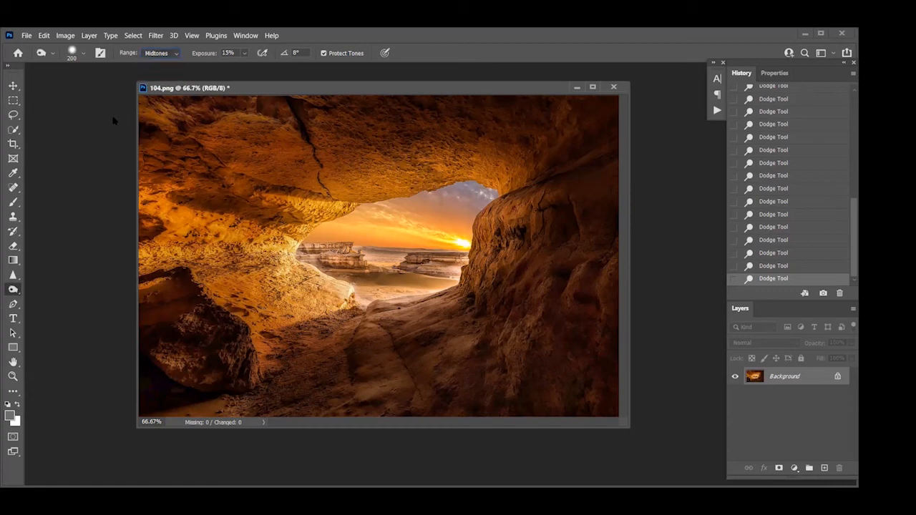
{"action": "left_click", "coordinate": [164, 54]}
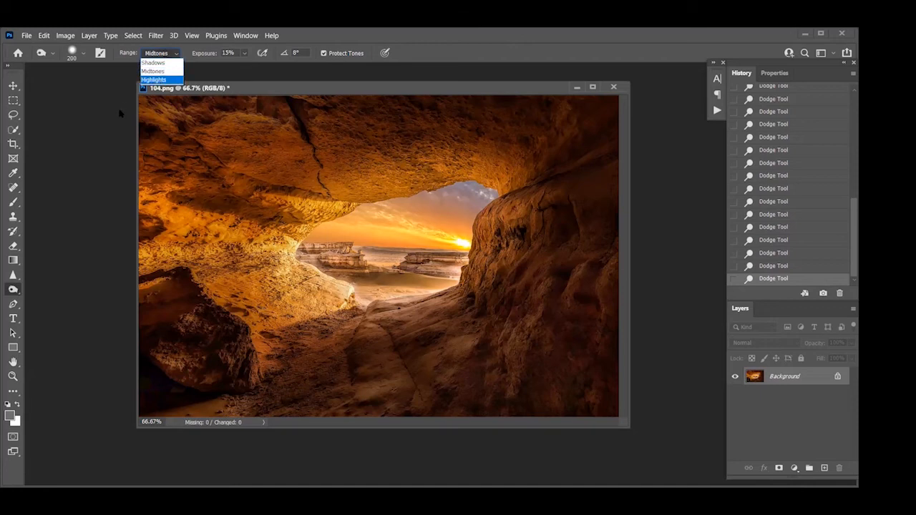
{"action": "left_click", "coordinate": [146, 63]}
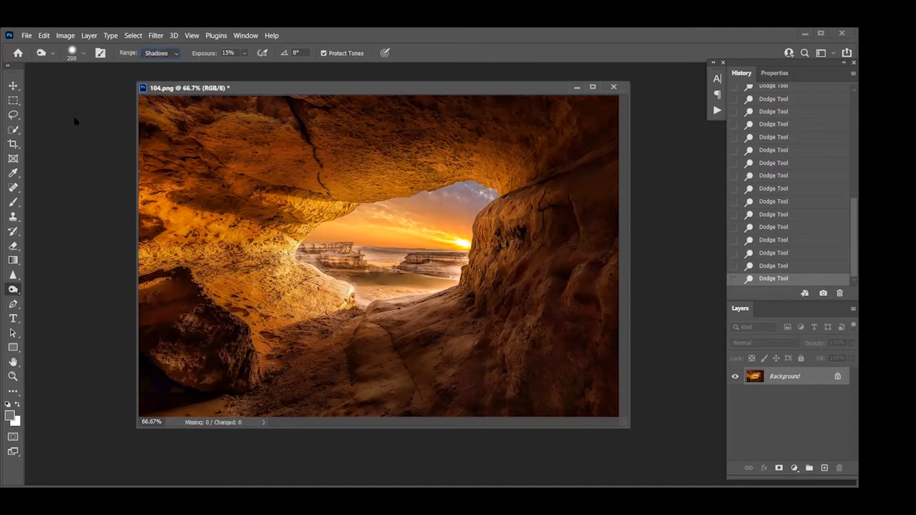
{"action": "left_click", "coordinate": [147, 54]}
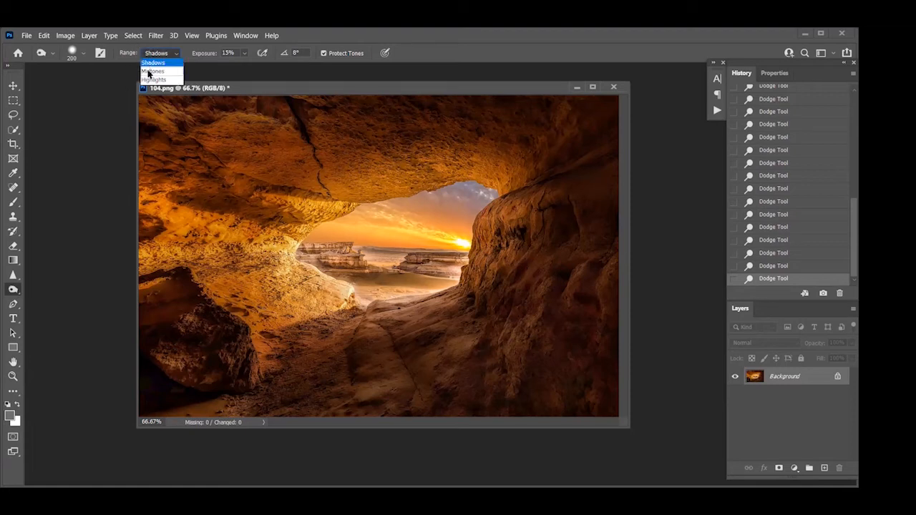
{"action": "left_click", "coordinate": [147, 72]}
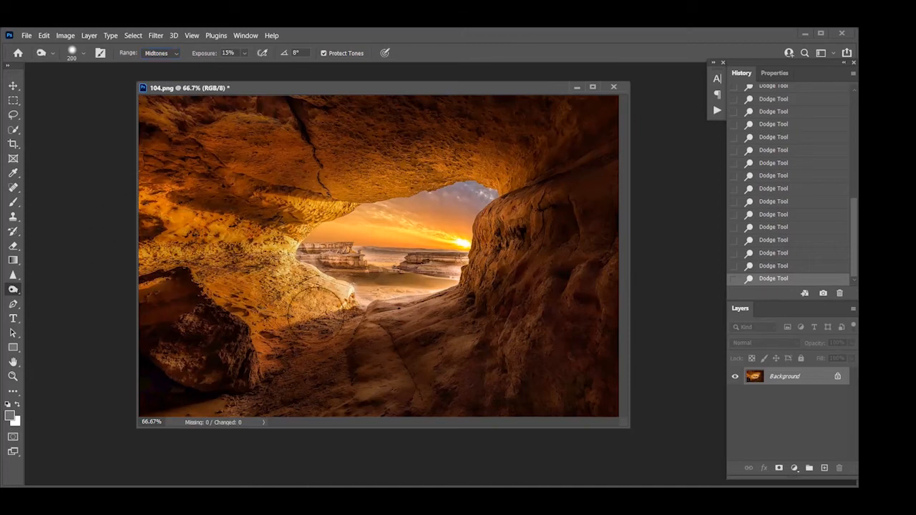
Burn the bright left cave wall and the glowing rock beside the opening with the 200 px Midtones brush at 15% exposure
{"action": "left_click_drag", "start_coordinate": [151, 241], "coordinate": [195, 243]}
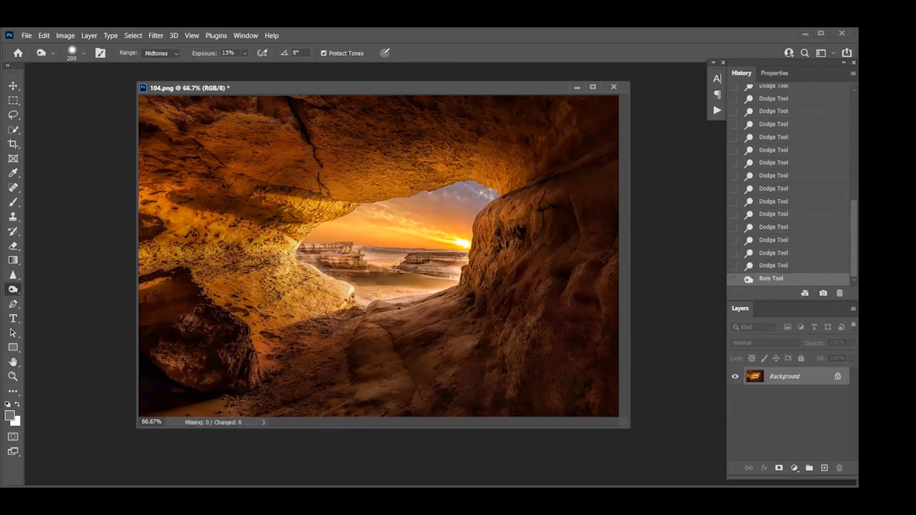
{"action": "left_click", "coordinate": [295, 275]}
{"action": "left_click", "coordinate": [322, 284]}
{"action": "left_click", "coordinate": [348, 293]}
{"action": "left_click", "coordinate": [229, 220]}
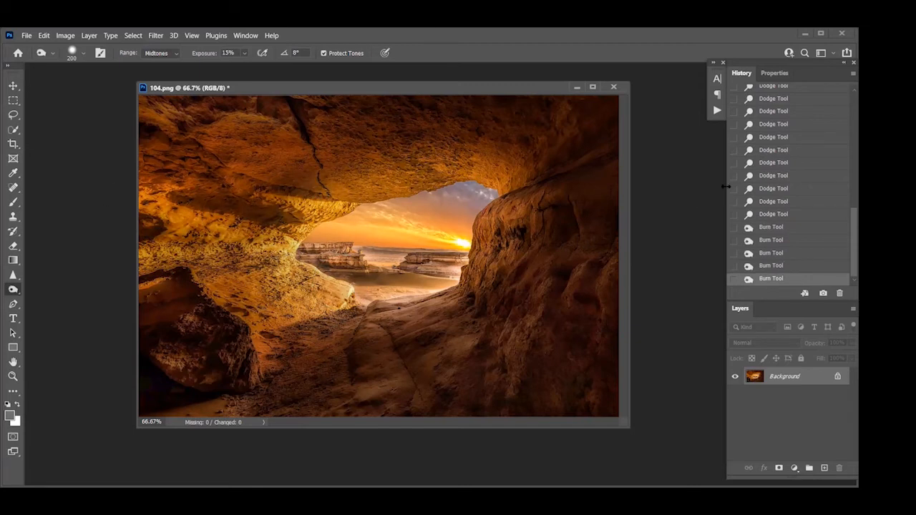
Compare the burned image with its last dodge state and its originally opened state, ending on the latest burn state
{"action": "left_click", "coordinate": [787, 215]}
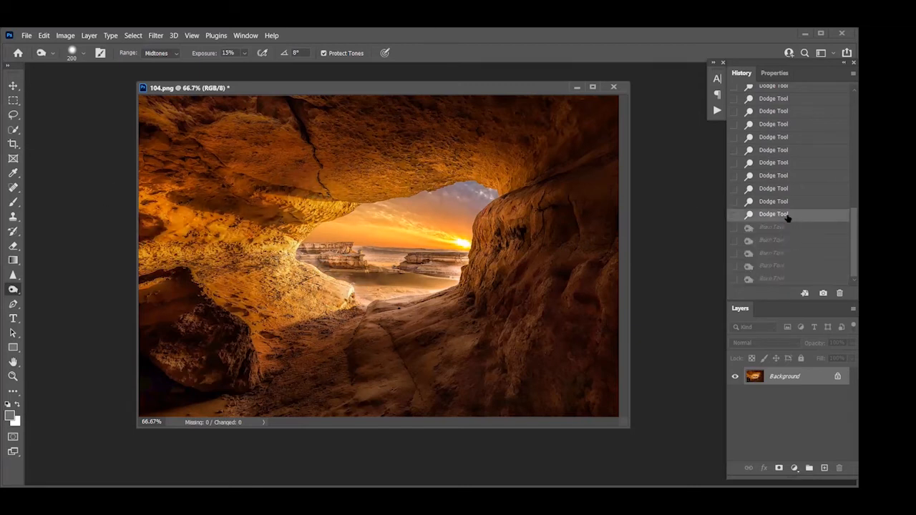
{"action": "left_click", "coordinate": [773, 282]}
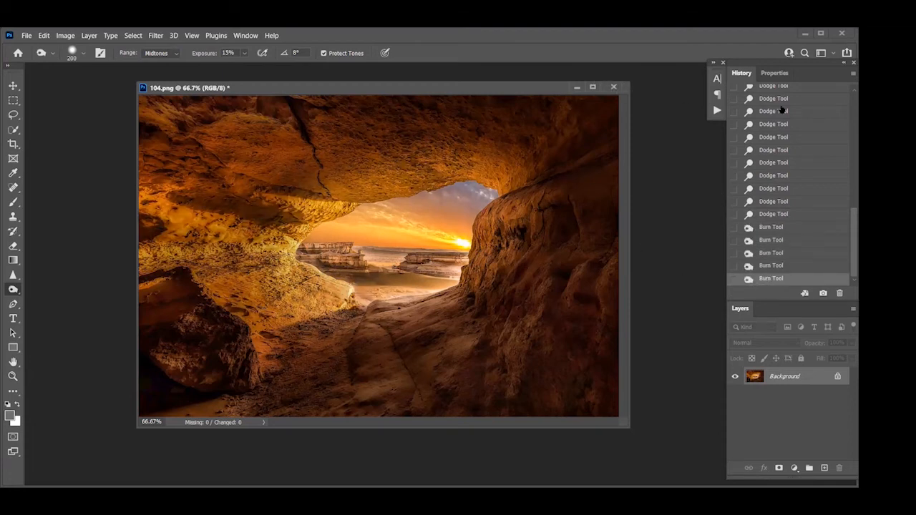
{"action": "scroll", "coordinate": [774, 108], "scroll_direction": "up", "scroll_amount": 2}
{"action": "scroll", "coordinate": [765, 103], "scroll_direction": "up", "scroll_amount": 3}
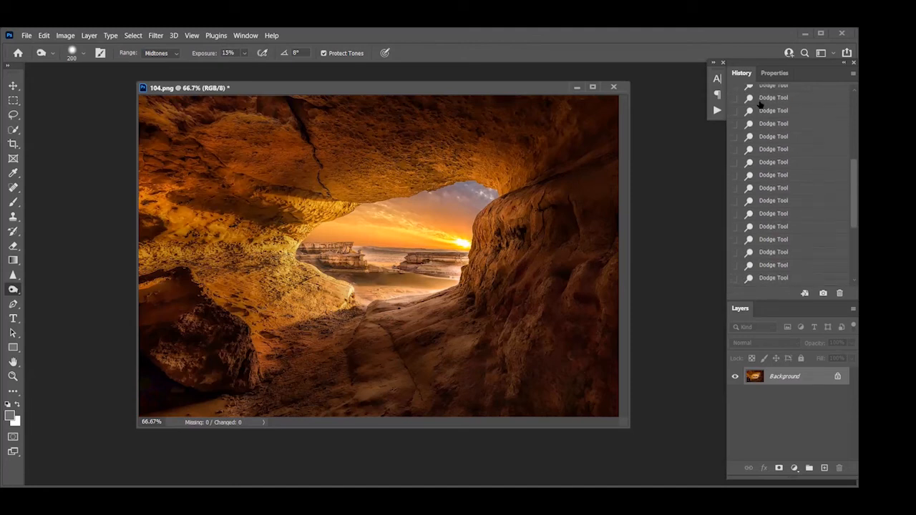
{"action": "left_click", "coordinate": [770, 106]}
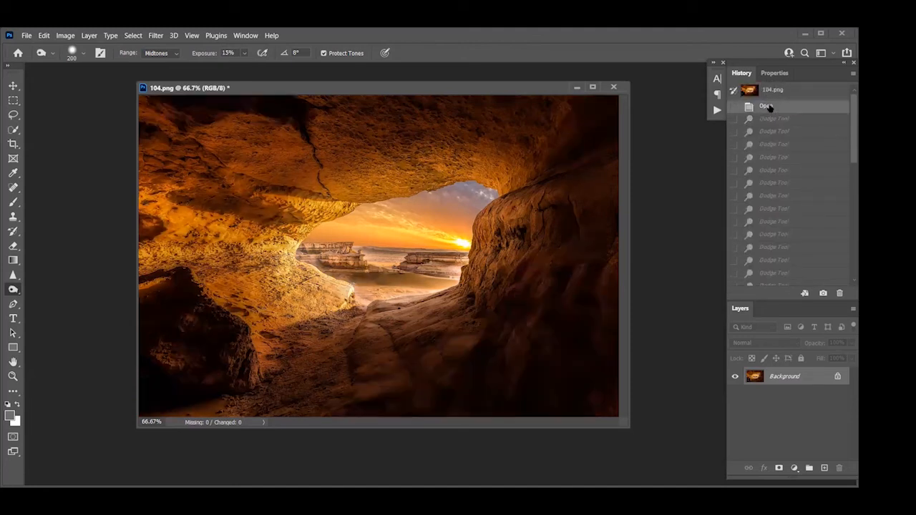
{"action": "scroll", "coordinate": [763, 115], "scroll_direction": "down", "scroll_amount": 4}
{"action": "scroll", "coordinate": [760, 114], "scroll_direction": "down", "scroll_amount": 4}
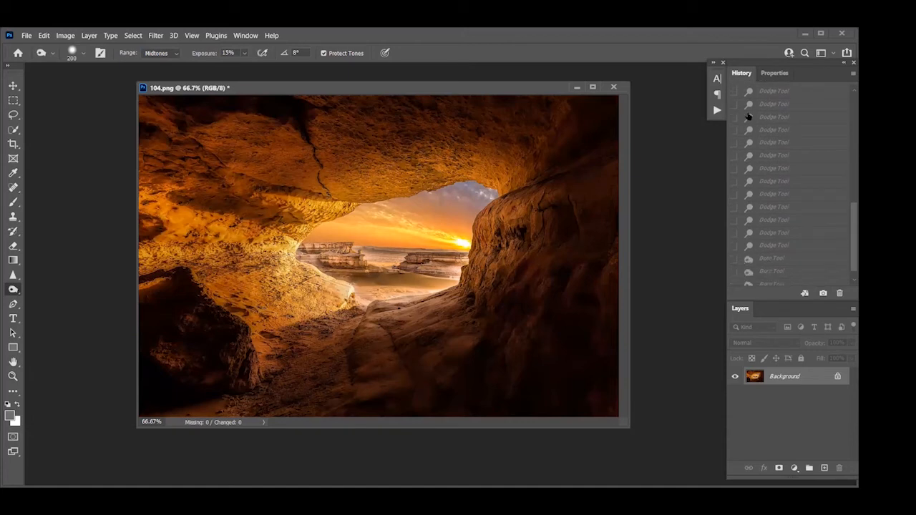
{"action": "left_click", "coordinate": [771, 278]}
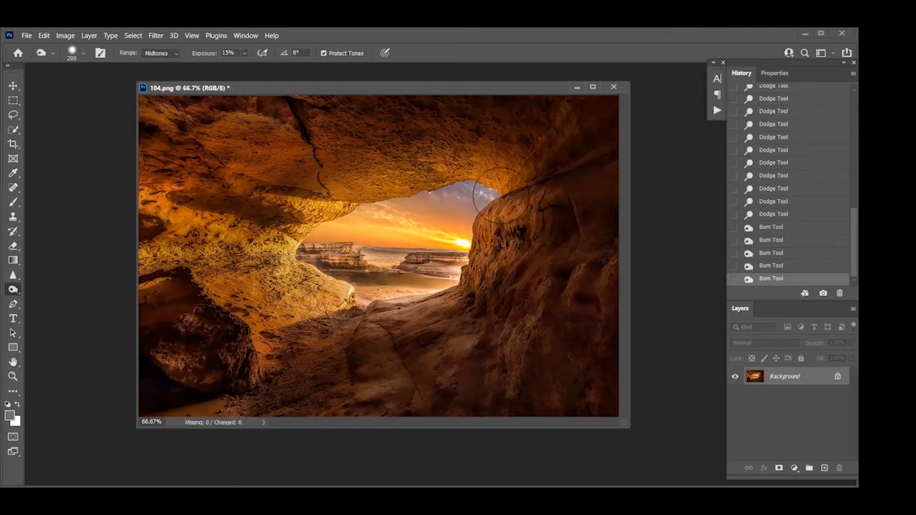
Extend the canvas beyond the image's left edge with the Crop tool, to a total width of about 25.17 in
{"action": "left_click", "coordinate": [12, 145]}
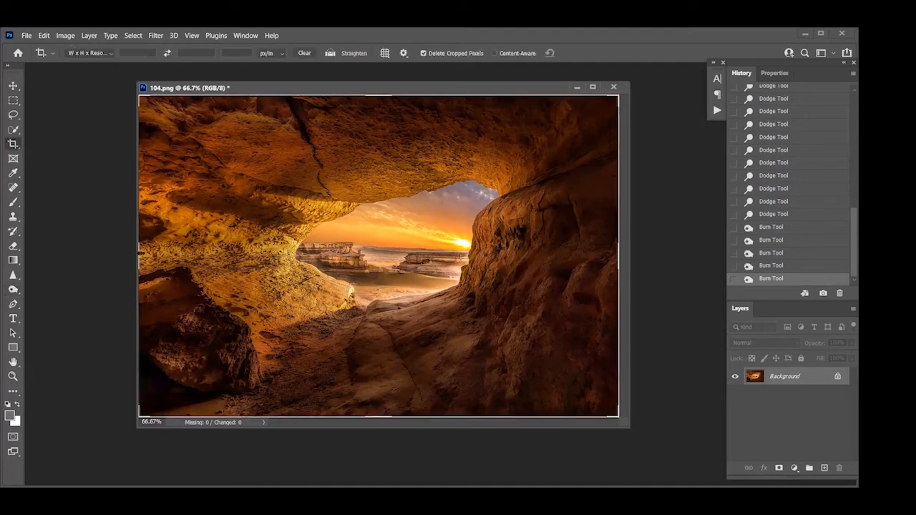
{"action": "left_click_drag", "start_coordinate": [142, 254], "coordinate": [175, 252]}
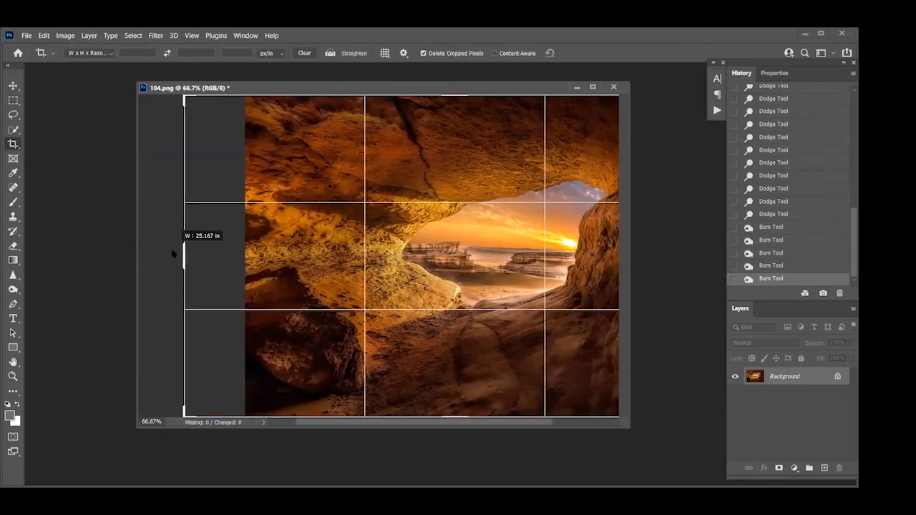
{"action": "key", "text": "Return"}
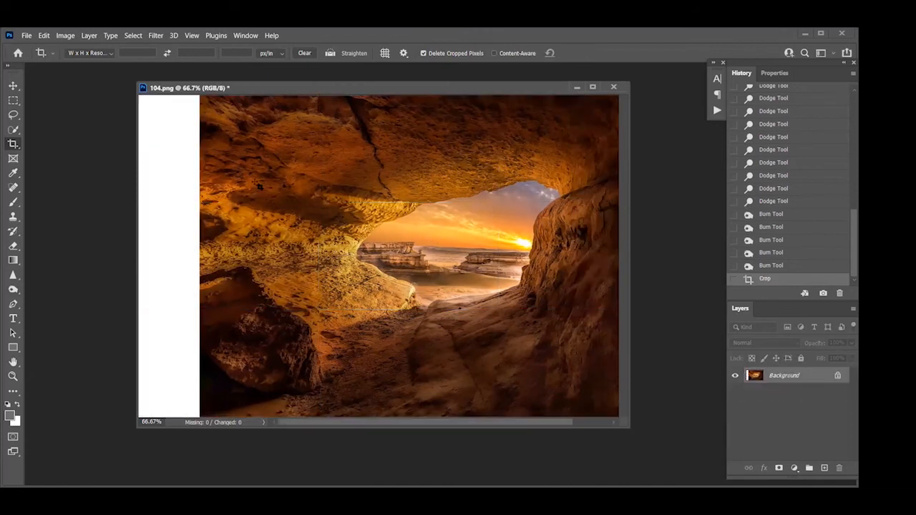
{"action": "key", "text": "ctrl+minus"}
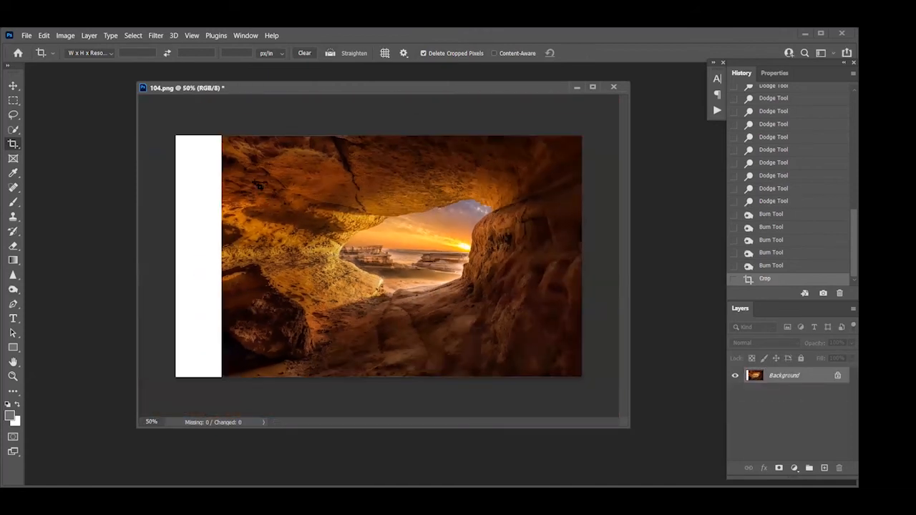
Select the left part of the cave photo with a rectangular marquee, stretch it leftward to 118.99% width, and deselect
{"action": "left_click", "coordinate": [13, 100]}
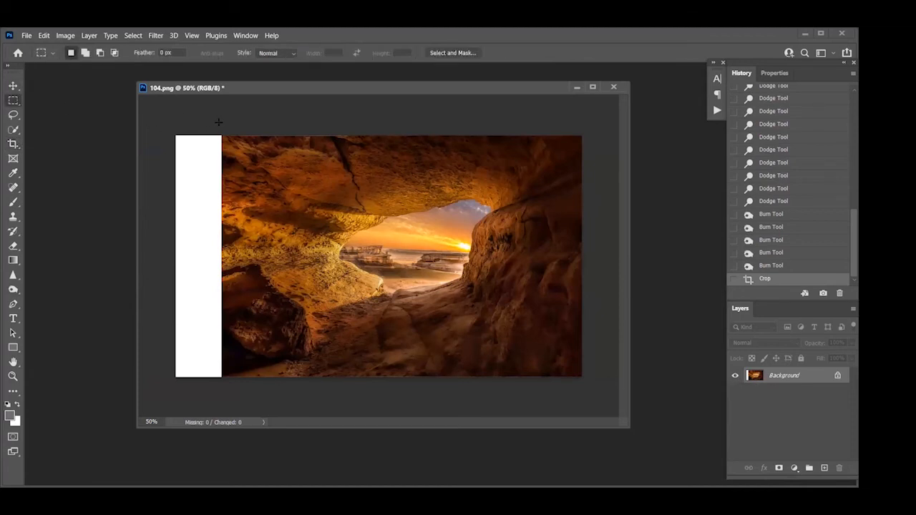
{"action": "left_click_drag", "start_coordinate": [220, 135], "coordinate": [374, 393]}
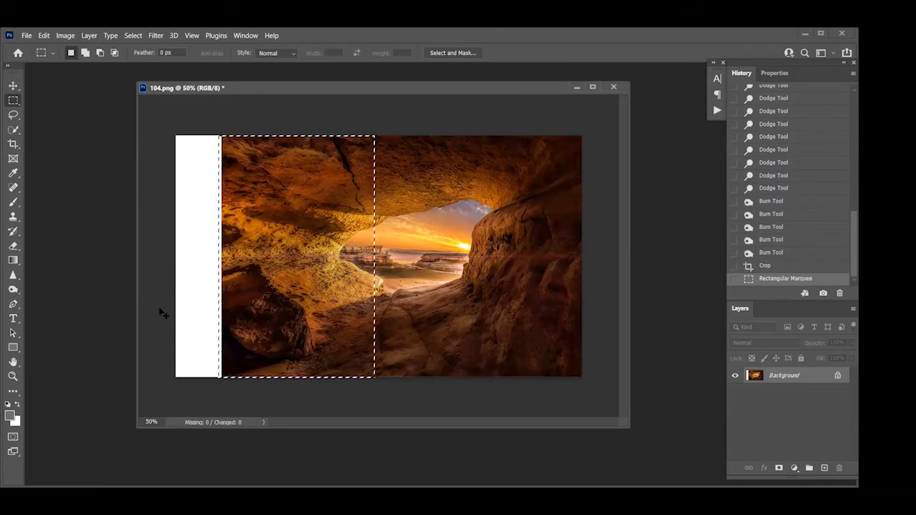
{"action": "key", "text": "ctrl+t"}
{"action": "left_click_drag", "start_coordinate": [219, 255], "coordinate": [189, 252]}
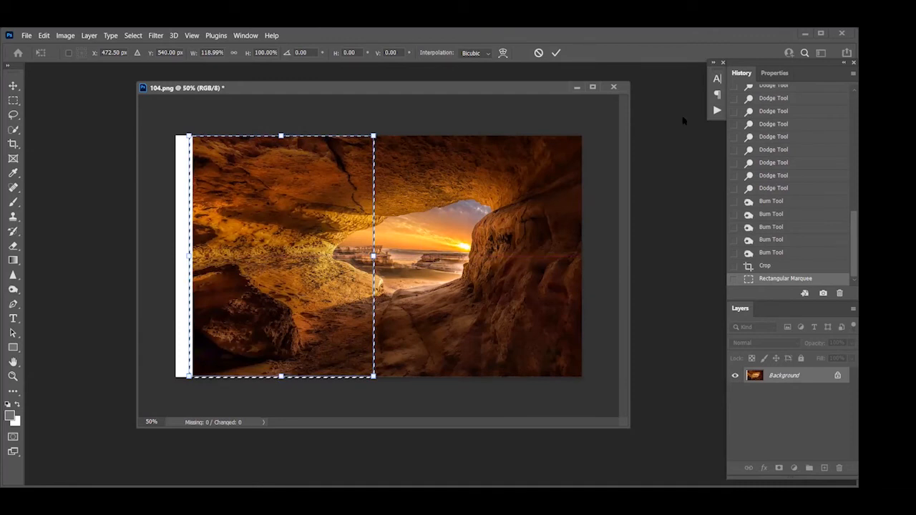
{"action": "left_click", "coordinate": [557, 52]}
{"action": "key", "text": "ctrl+d"}
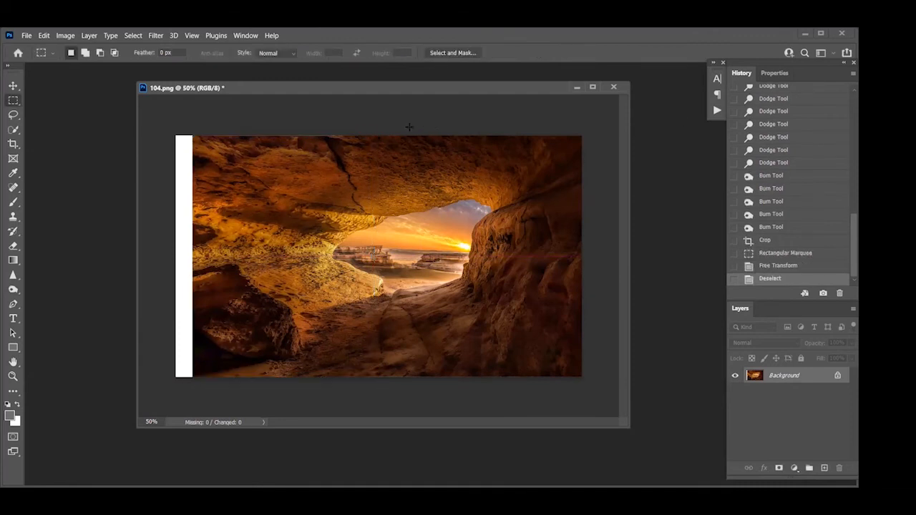
Crop away the remaining white strip along the image's left edge
{"action": "left_click", "coordinate": [13, 144]}
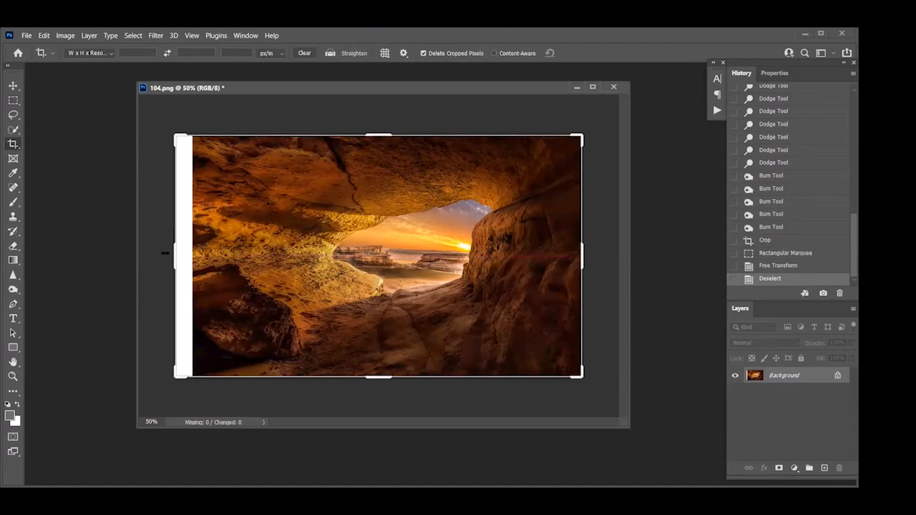
{"action": "left_click_drag", "start_coordinate": [176, 257], "coordinate": [187, 263]}
{"action": "key", "text": "Return"}
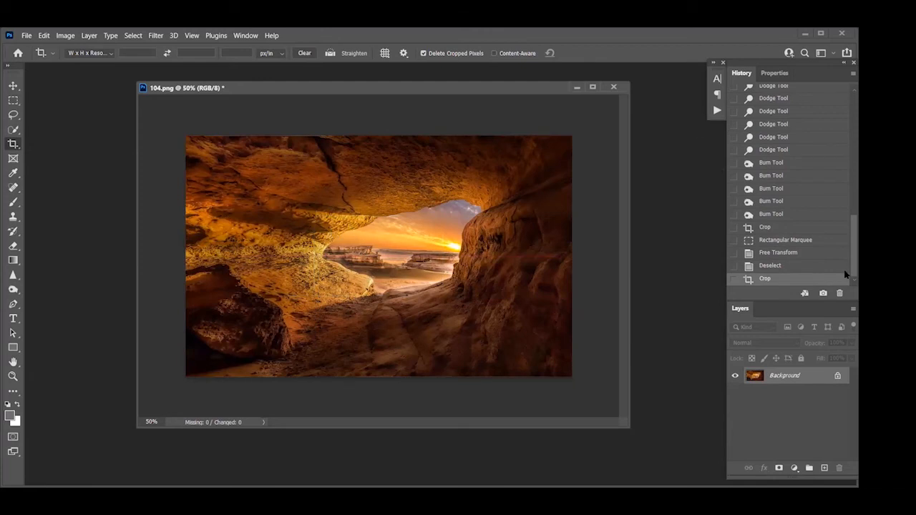
Compare the latest crop with the last burn state and the originally opened image, ending on the latest crop state
{"action": "left_click", "coordinate": [769, 215]}
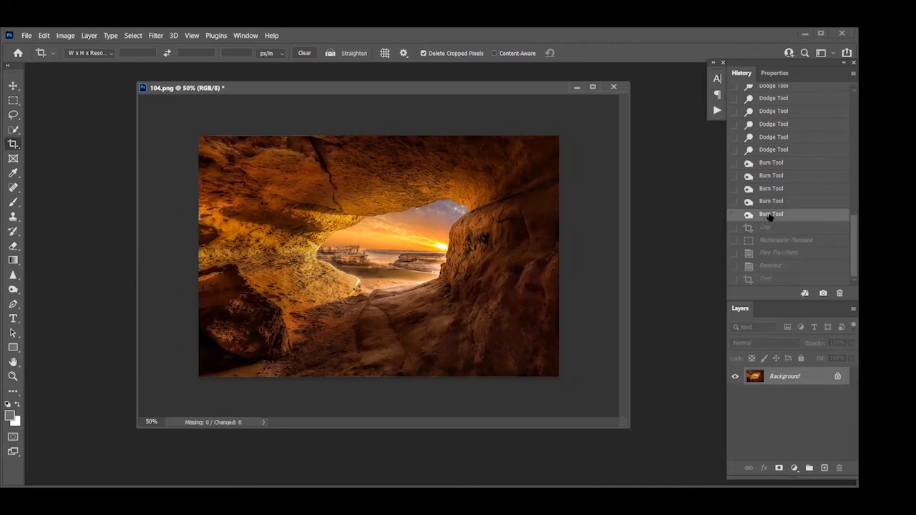
{"action": "left_click", "coordinate": [760, 279]}
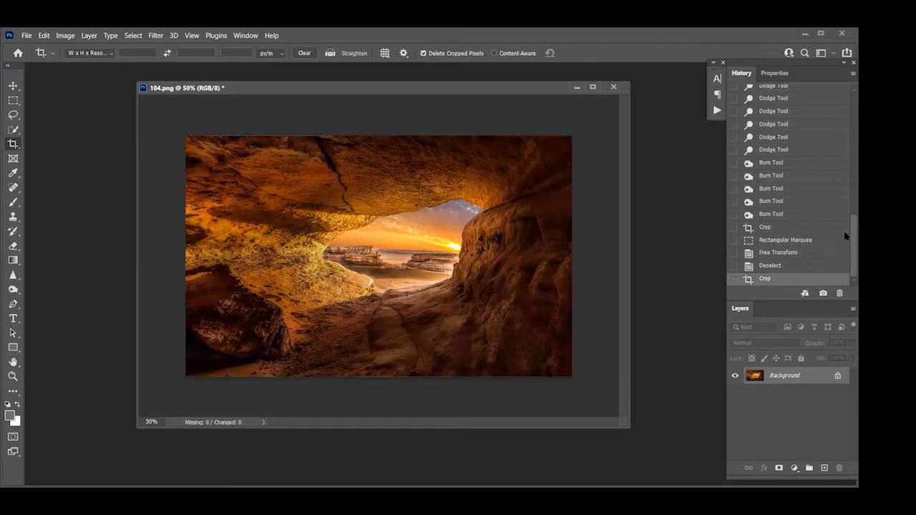
{"action": "left_click_drag", "start_coordinate": [849, 243], "coordinate": [845, 116]}
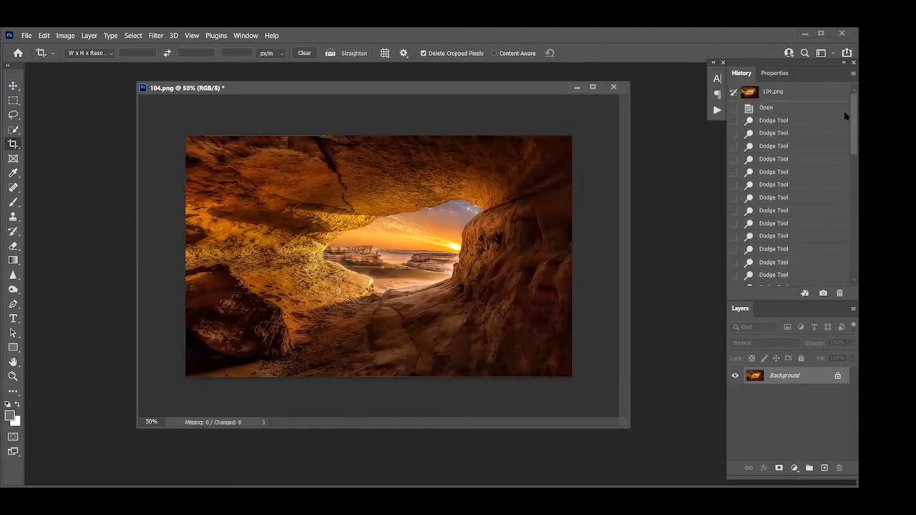
{"action": "left_click", "coordinate": [770, 108]}
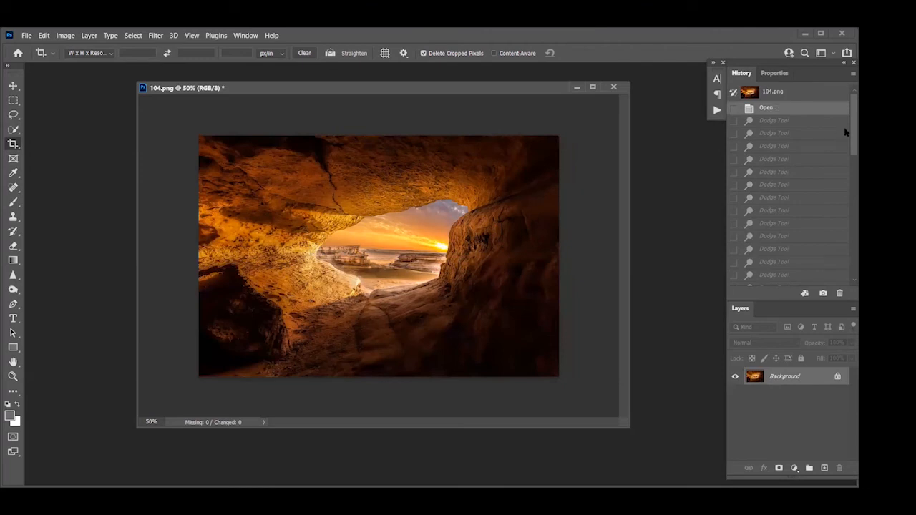
{"action": "scroll", "coordinate": [845, 143], "scroll_direction": "down", "scroll_amount": 10}
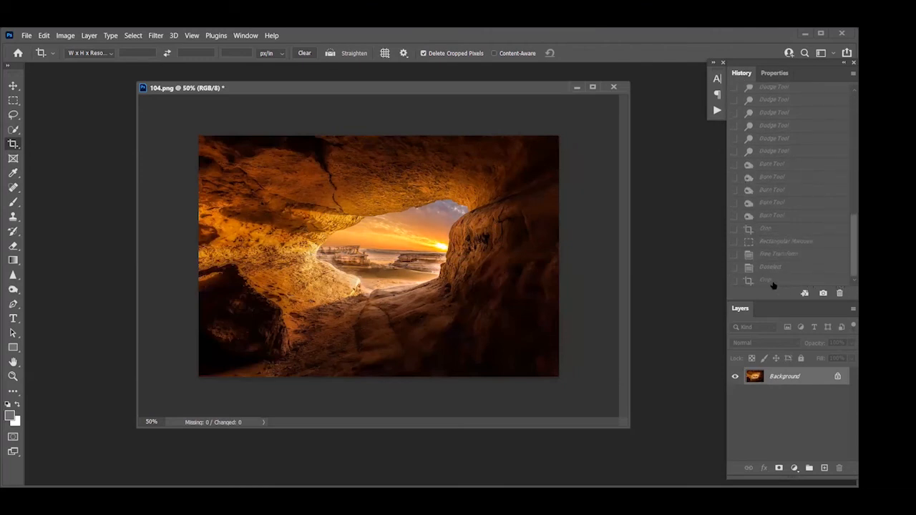
{"action": "left_click", "coordinate": [771, 281]}
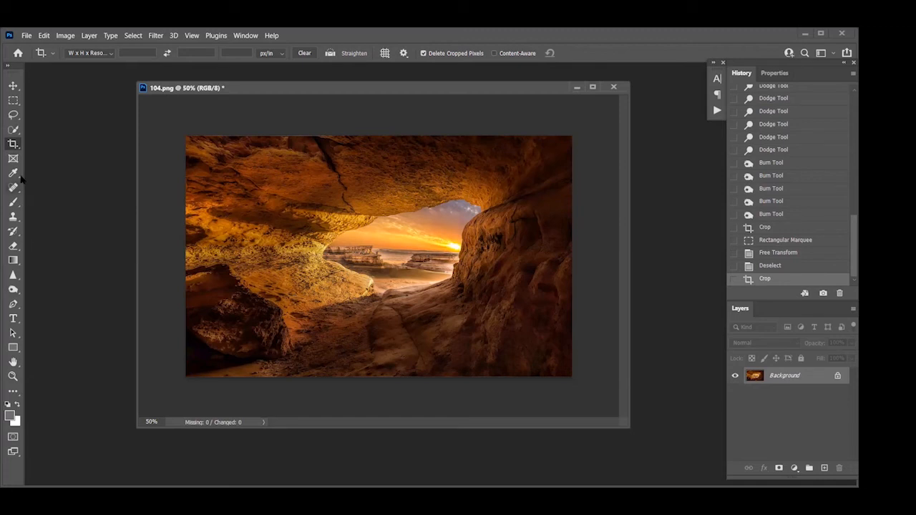
{"action": "left_click", "coordinate": [13, 129]}
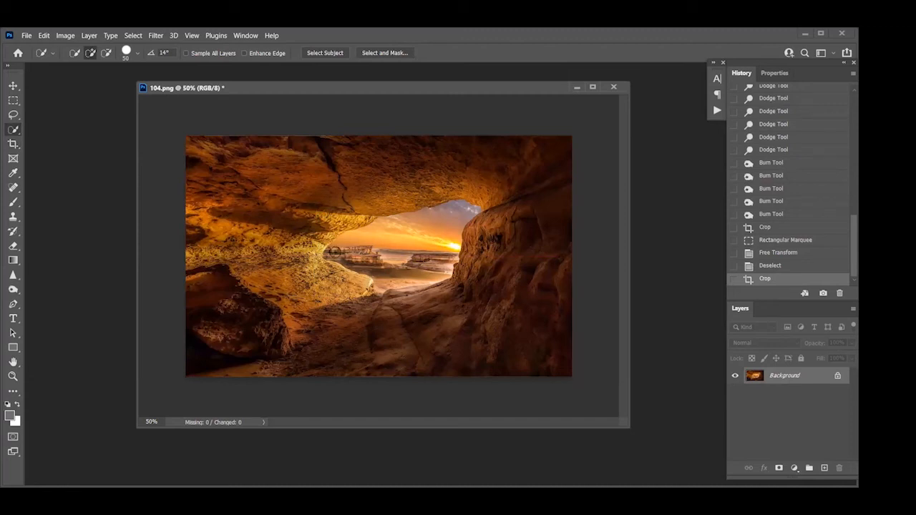
{"action": "mouse_move", "coordinate": [358, 240]}
{"action": "left_mouse_down"}
{"action": "mouse_move", "coordinate": [414, 226]}
{"action": "mouse_move", "coordinate": [432, 262]}
{"action": "left_mouse_up"}
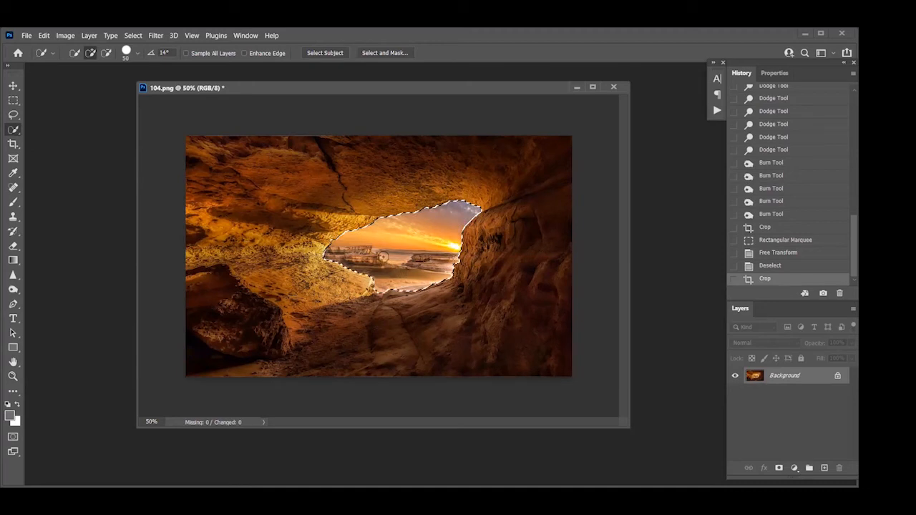
{"action": "left_click_drag", "start_coordinate": [383, 252], "coordinate": [413, 225]}
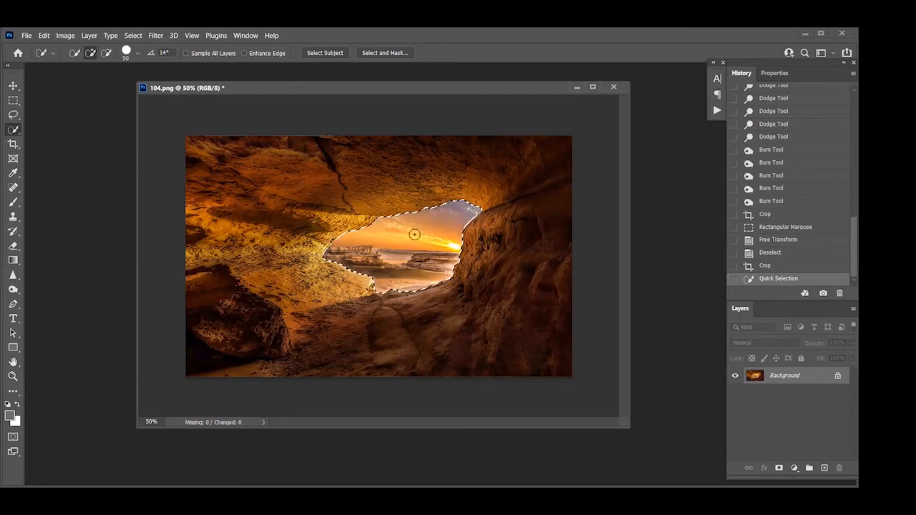
{"action": "key", "text": "ctrl+d"}
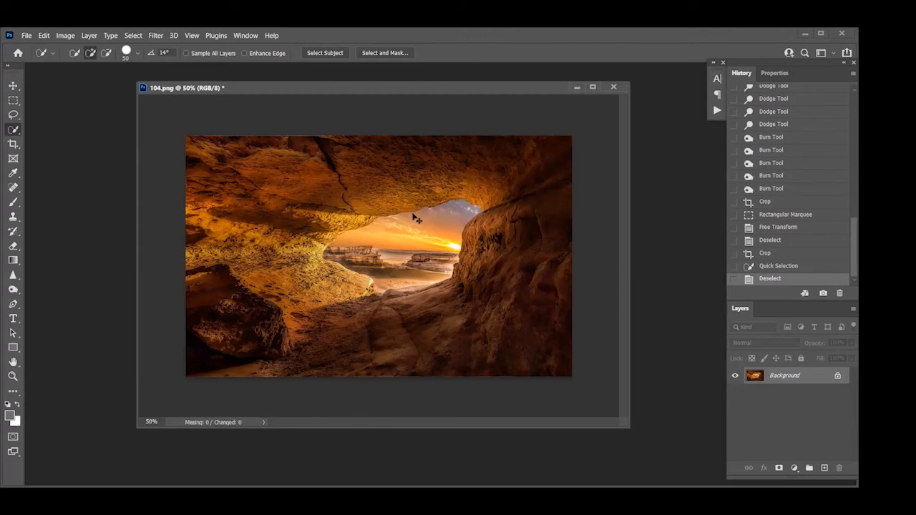
Dodge the highlights of the distant rocks and horizon inside the cave opening, using a 50 px brush at 13% exposure
{"action": "key", "text": "ctrl+1"}
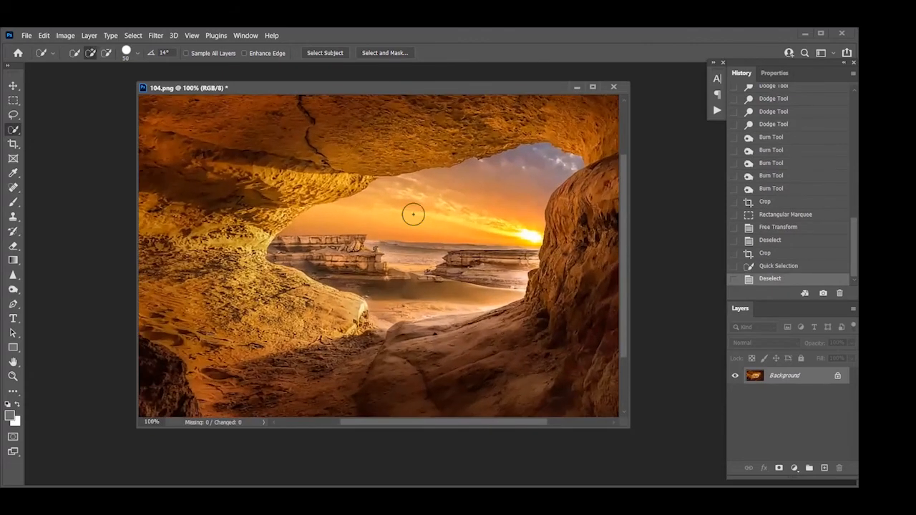
{"action": "left_click", "coordinate": [12, 290]}
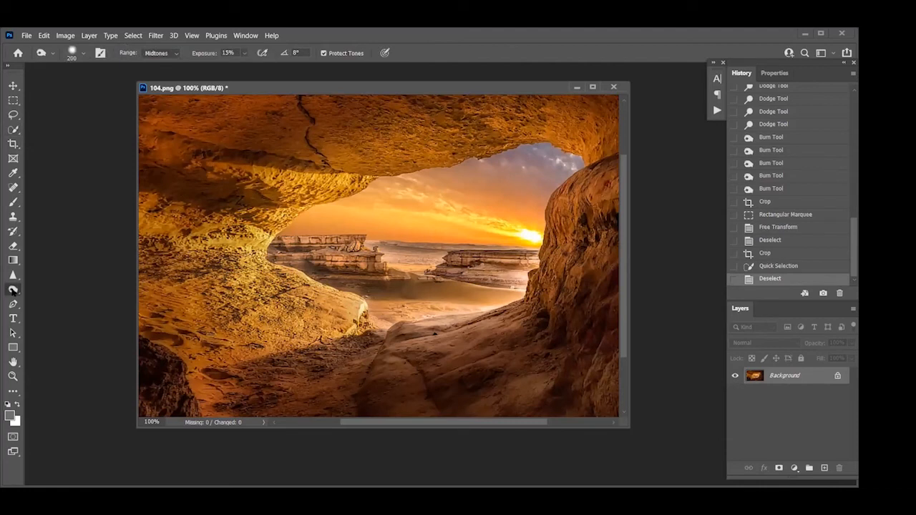
{"action": "right_click", "coordinate": [12, 289]}
{"action": "left_click", "coordinate": [36, 291]}
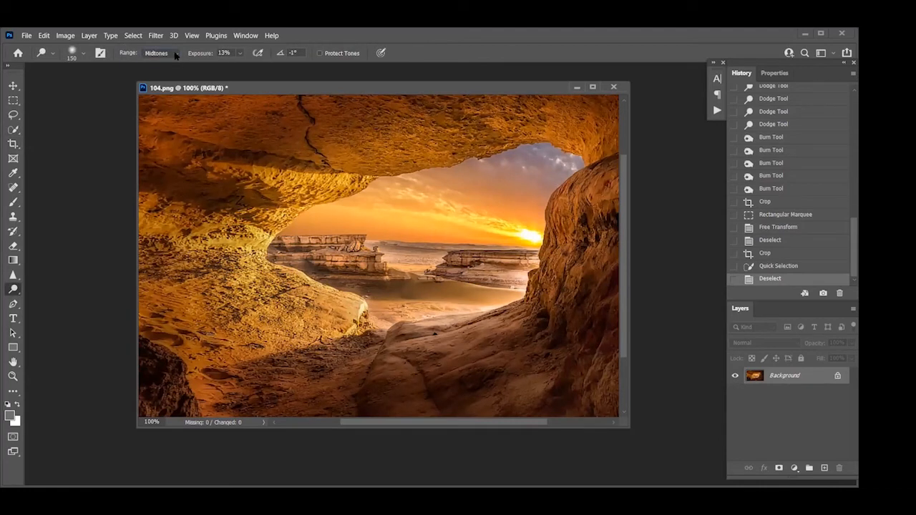
{"action": "left_click", "coordinate": [176, 55]}
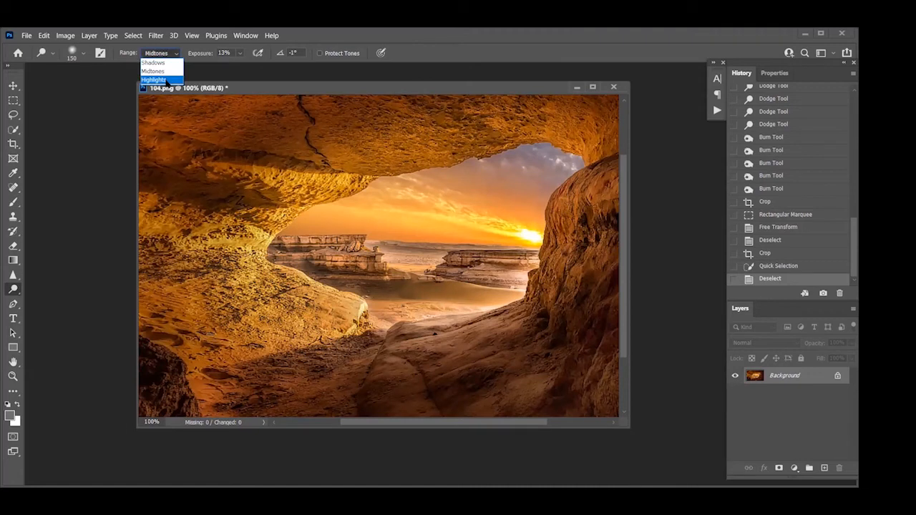
{"action": "left_click", "coordinate": [154, 79]}
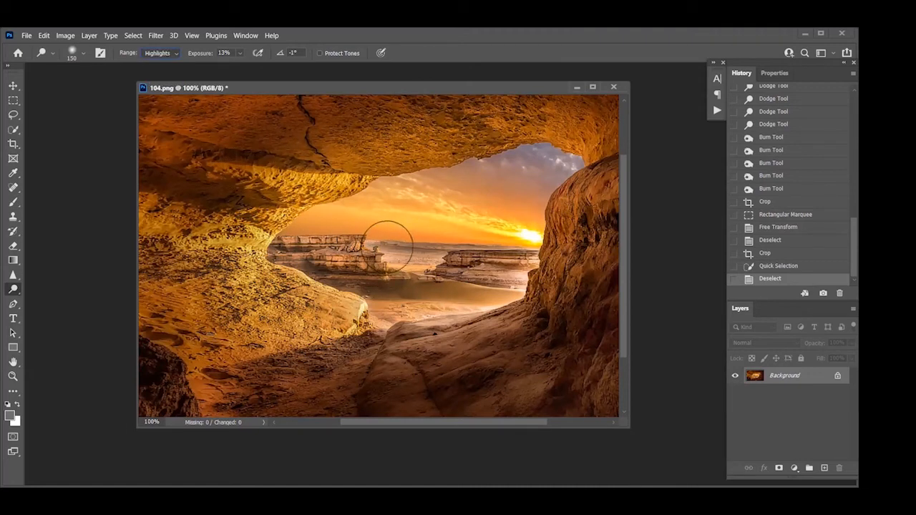
{"action": "key", "text": "bracketleft"}
{"action": "key", "text": "bracketleft"}
{"action": "key", "text": "bracketleft"}
{"action": "key", "text": "bracketleft"}
{"action": "key", "text": "bracketleft"}
{"action": "key", "text": "bracketleft"}
{"action": "key", "text": "bracketleft"}
{"action": "left_click", "coordinate": [374, 242]}
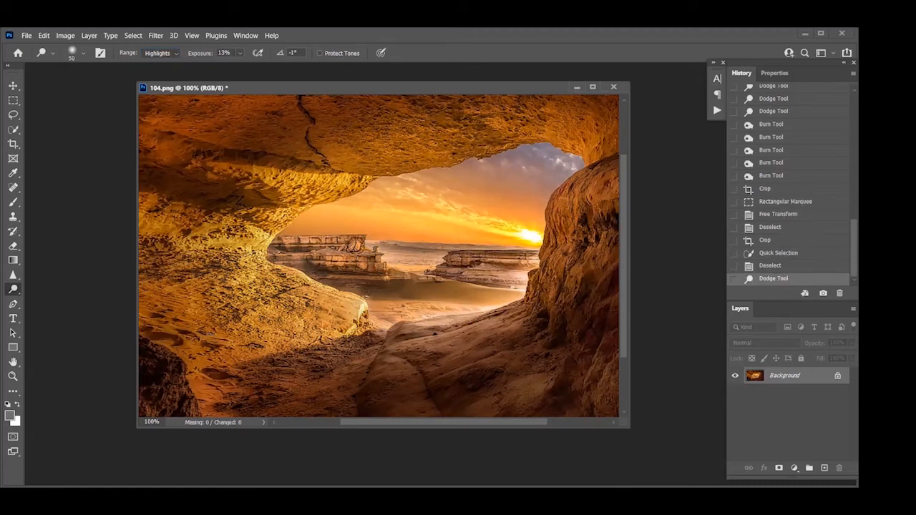
{"action": "left_click_drag", "start_coordinate": [520, 257], "coordinate": [489, 249]}
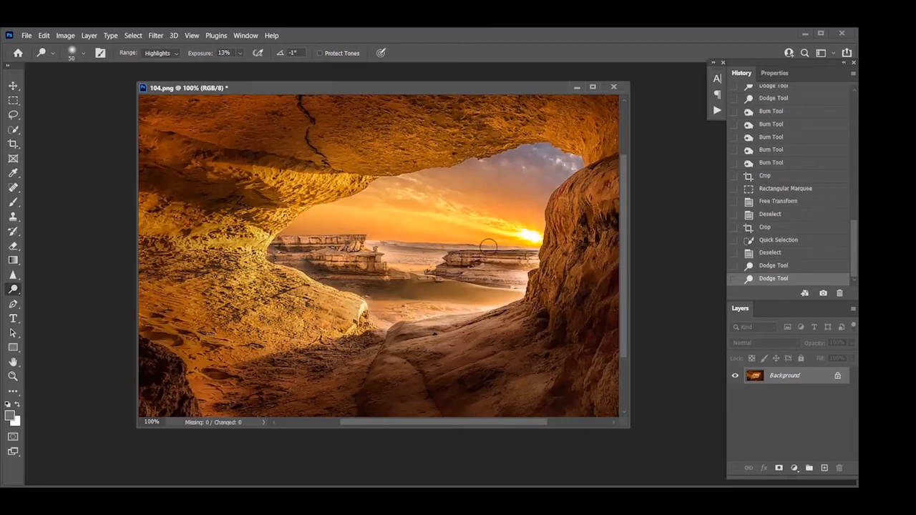
{"action": "left_click", "coordinate": [374, 249]}
Burn the shadows of the distant rock formations inside the cave opening, using a 40 px brush at 15% exposure
{"action": "right_click", "coordinate": [15, 291]}
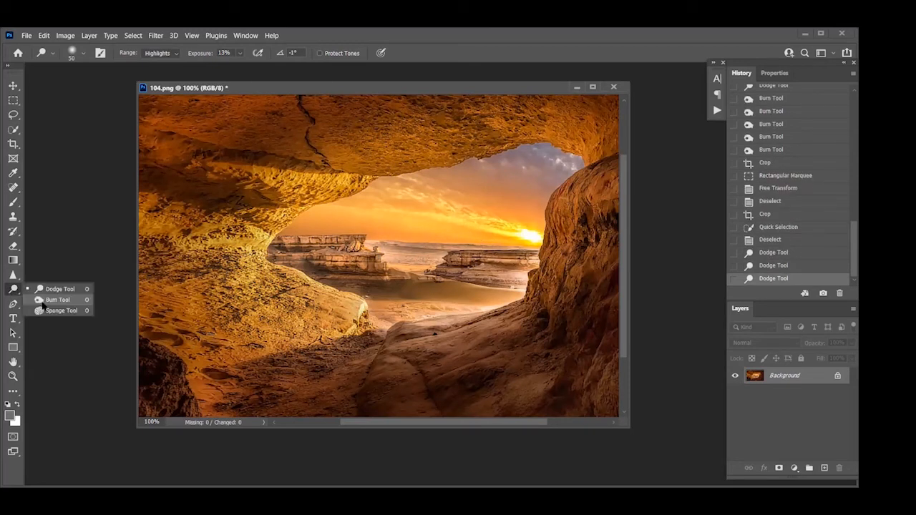
{"action": "left_click", "coordinate": [44, 301]}
{"action": "left_click", "coordinate": [159, 53]}
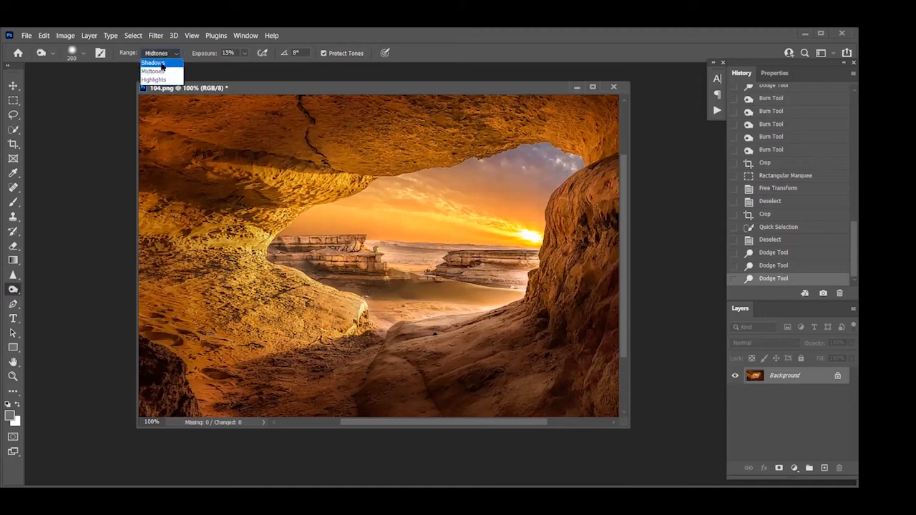
{"action": "left_click", "coordinate": [154, 63]}
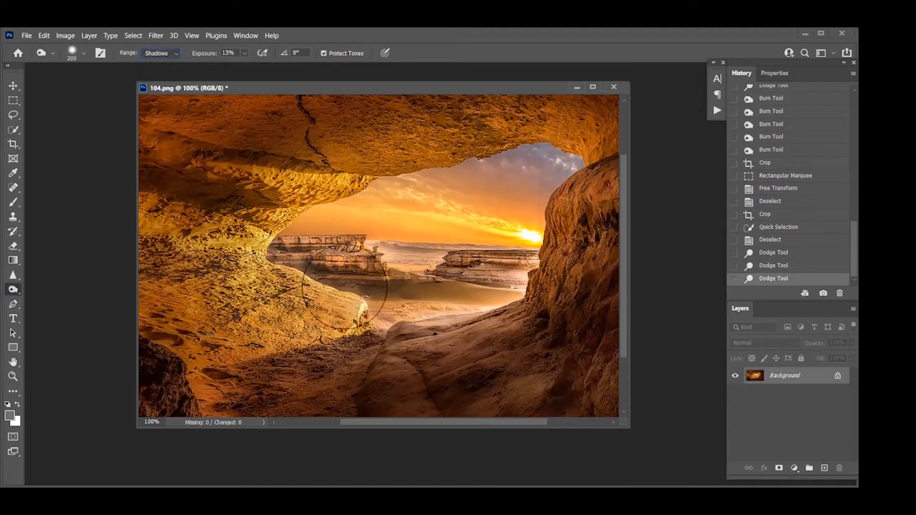
{"action": "key", "text": "bracketleft"}
{"action": "key", "text": "bracketleft"}
{"action": "key", "text": "bracketleft"}
{"action": "key", "text": "bracketleft"}
{"action": "key", "text": "bracketleft"}
{"action": "key", "text": "bracketleft"}
{"action": "key", "text": "bracketleft"}
{"action": "key", "text": "bracketleft"}
{"action": "key", "text": "bracketleft"}
{"action": "key", "text": "bracketleft"}
{"action": "left_click", "coordinate": [378, 244]}
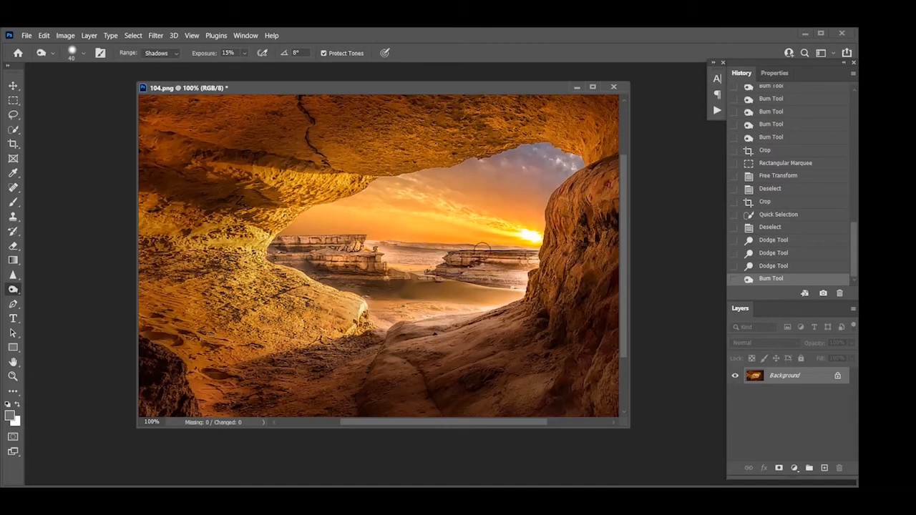
{"action": "left_click_drag", "start_coordinate": [487, 262], "coordinate": [456, 267]}
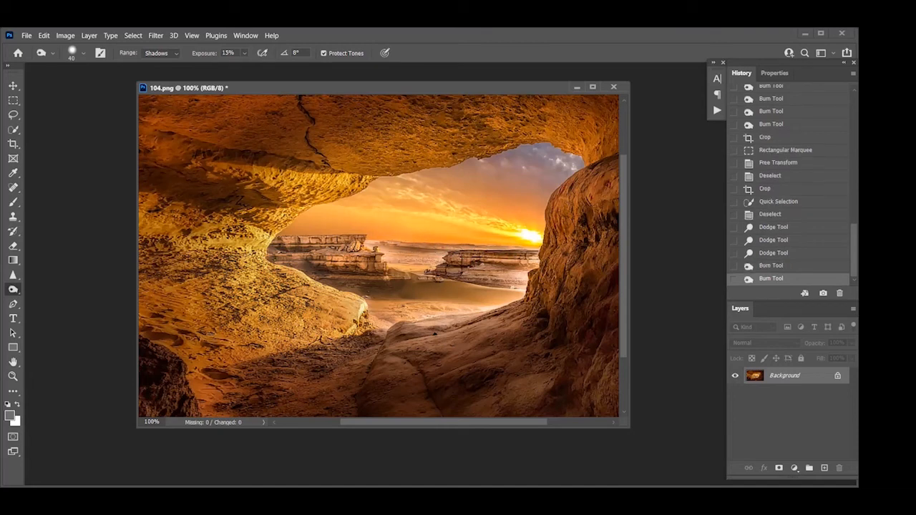
{"action": "left_click_drag", "start_coordinate": [619, 238], "coordinate": [617, 228]}
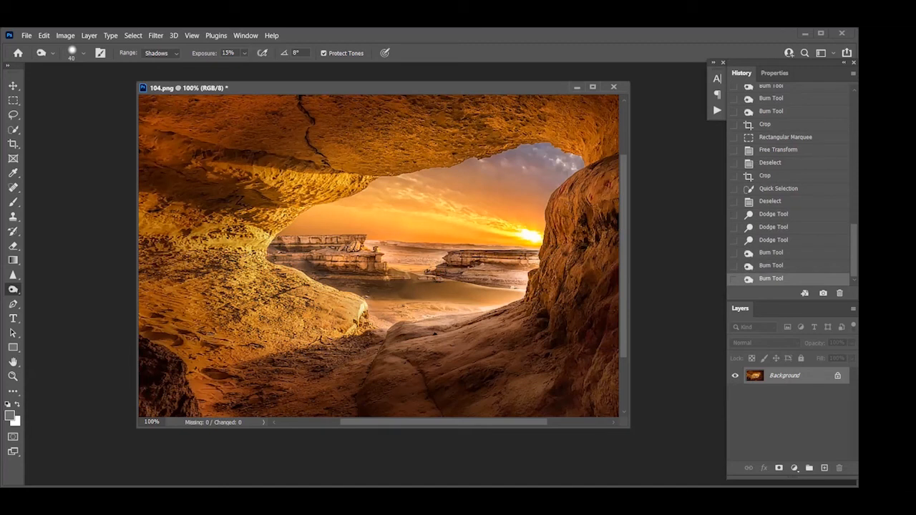
Dodge the highlights of the distant rock formation at the cave opening's left side once more
{"action": "right_click", "coordinate": [592, 241]}
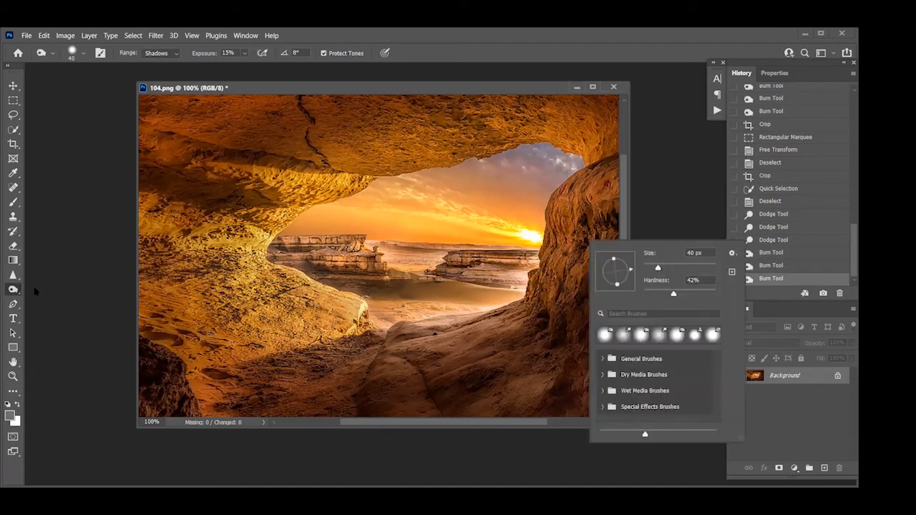
{"action": "key", "text": "shift+o"}
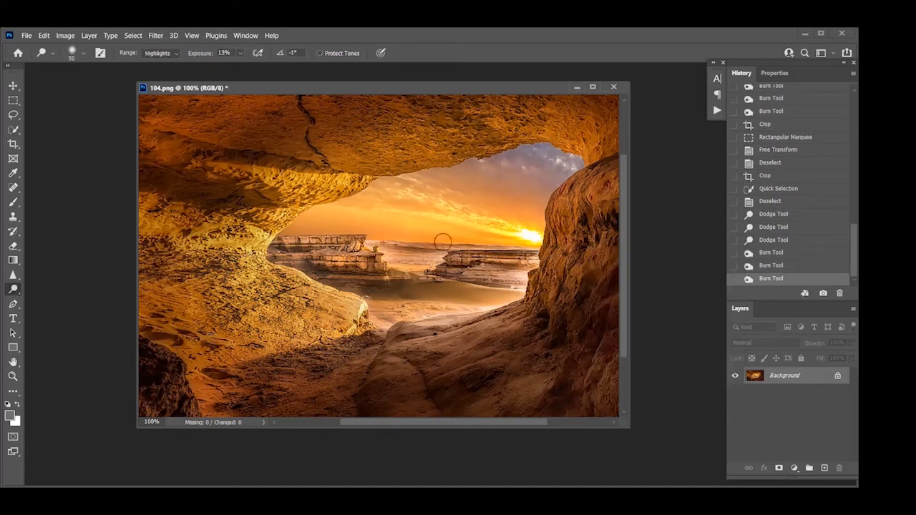
{"action": "left_click", "coordinate": [356, 253]}
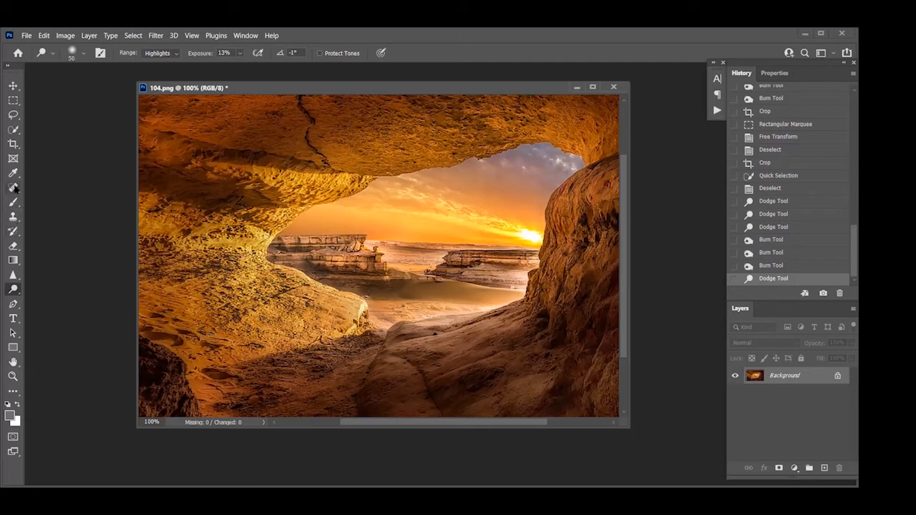
Remove the bright sun with the Spot Healing Brush at size 35, and heal the bright rock edge beside the opening at size 10
{"action": "left_click", "coordinate": [13, 187]}
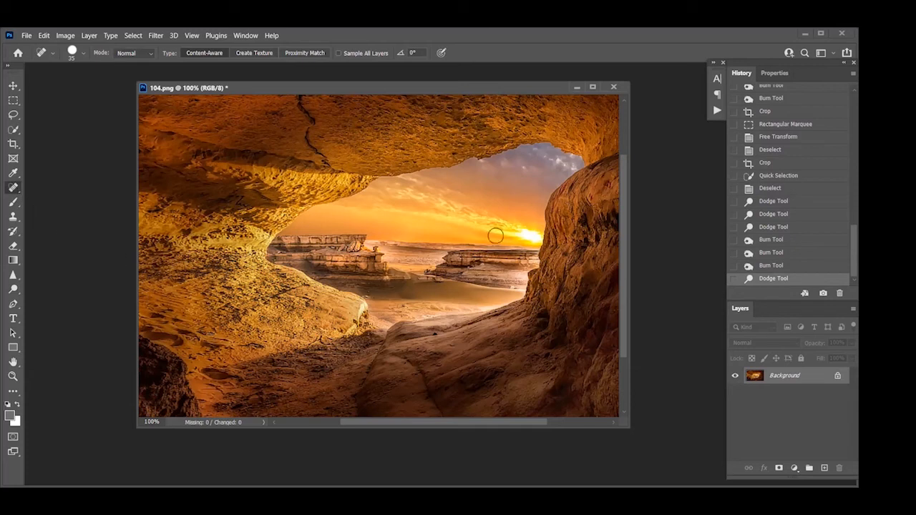
{"action": "left_click_drag", "start_coordinate": [521, 233], "coordinate": [541, 237]}
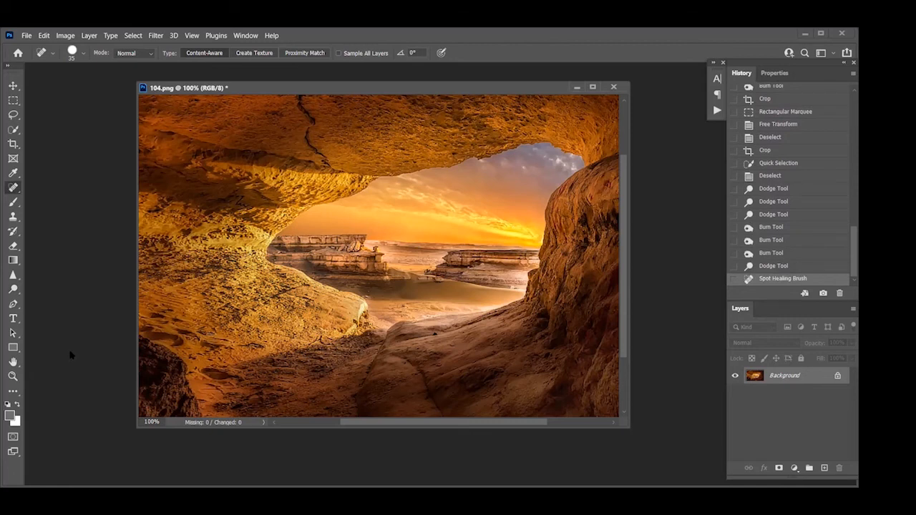
{"action": "key", "text": "bracketleft"}
{"action": "key", "text": "bracketleft"}
{"action": "key", "text": "bracketleft"}
{"action": "mouse_move", "coordinate": [366, 309]}
{"action": "left_mouse_down"}
{"action": "mouse_move", "coordinate": [366, 300]}
{"action": "mouse_move", "coordinate": [360, 326]}
{"action": "left_mouse_up"}
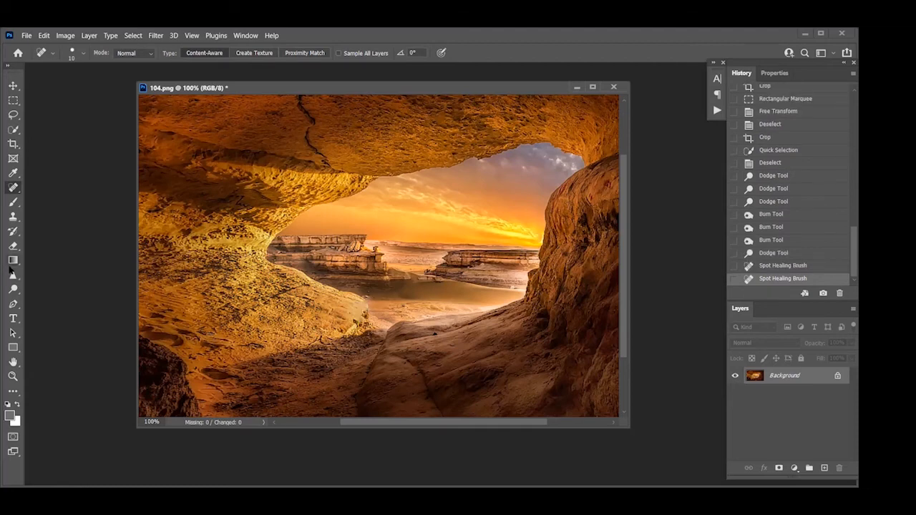
Fit the whole photo in view and compare the history states from before the latest crop up to the first dodge stroke
{"action": "key", "text": "ctrl+0"}
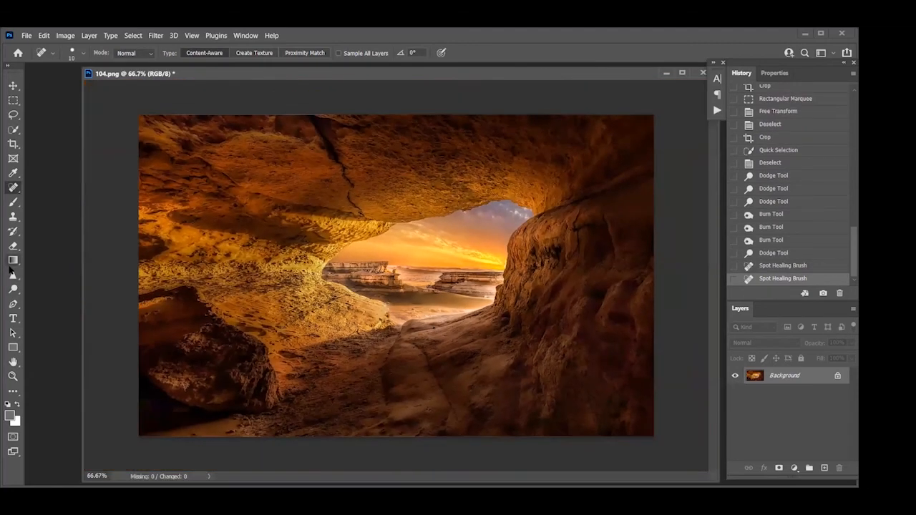
{"action": "left_click", "coordinate": [767, 144]}
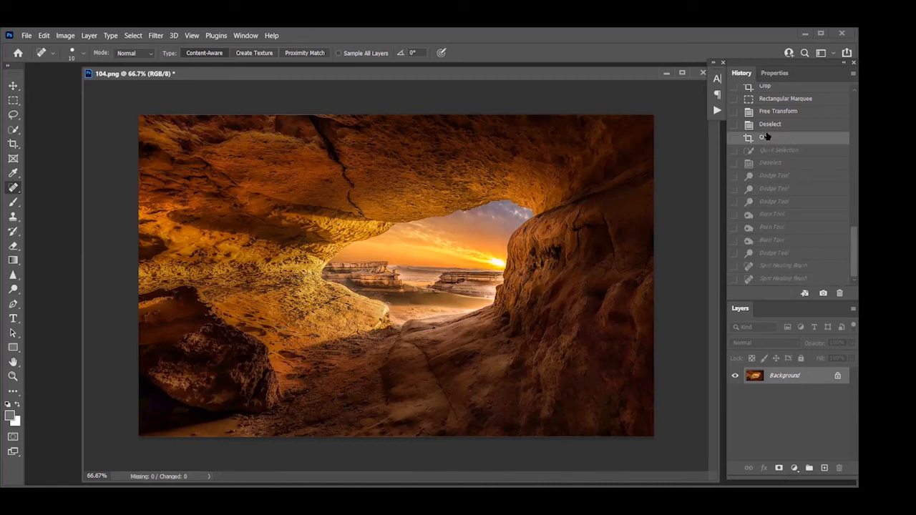
{"action": "left_click", "coordinate": [766, 124]}
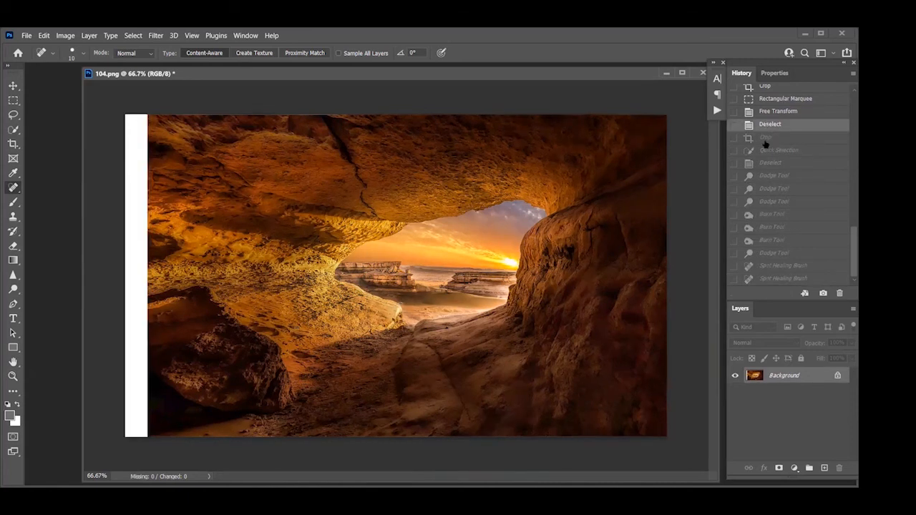
{"action": "left_click", "coordinate": [767, 143]}
{"action": "left_click", "coordinate": [768, 150]}
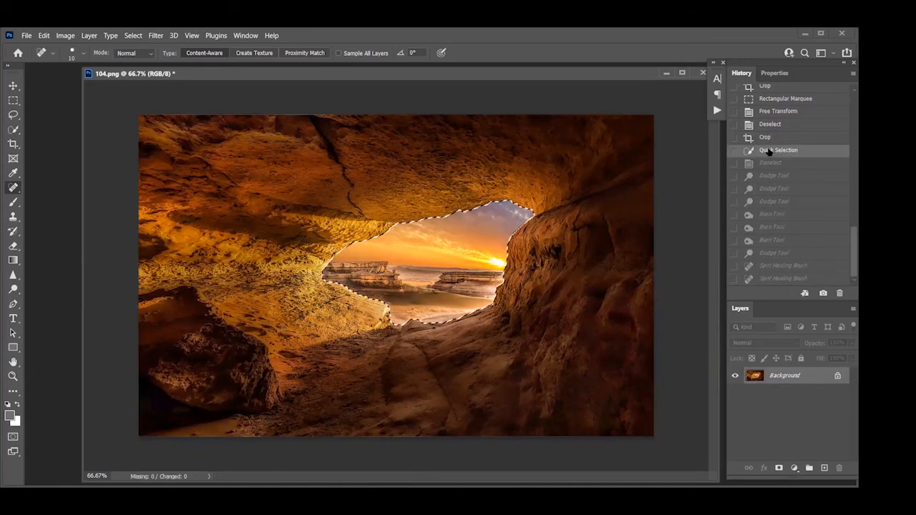
{"action": "left_click", "coordinate": [769, 164]}
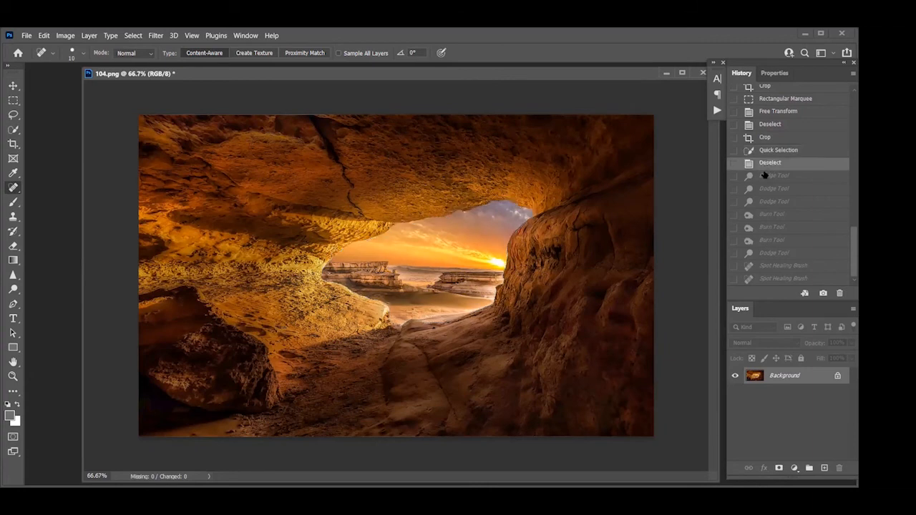
{"action": "left_click", "coordinate": [765, 176]}
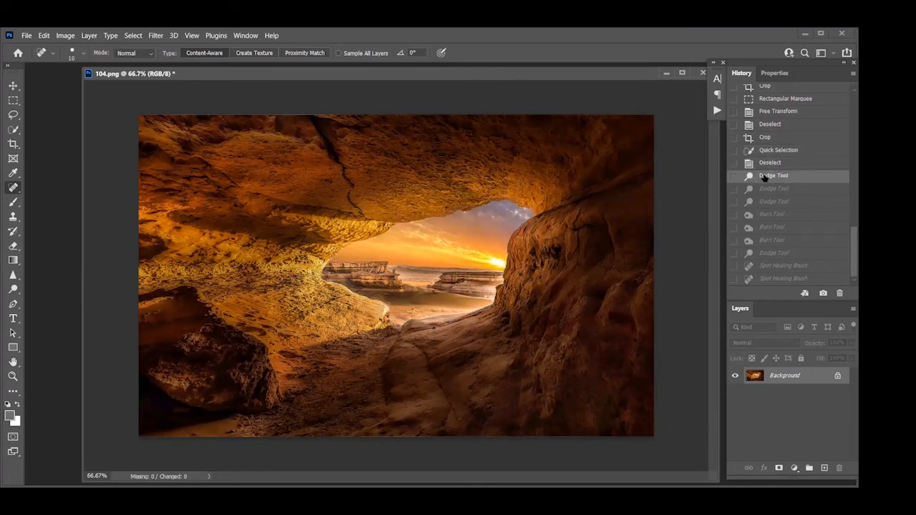
Compare the first dodge and last burn states in the history, and return to the last dodge state before the spot healing
{"action": "left_click", "coordinate": [764, 241]}
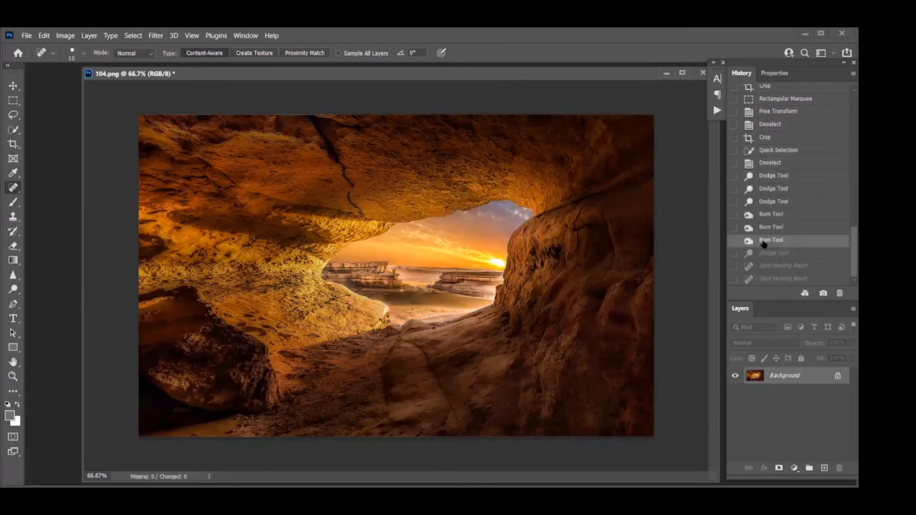
{"action": "left_click", "coordinate": [765, 177]}
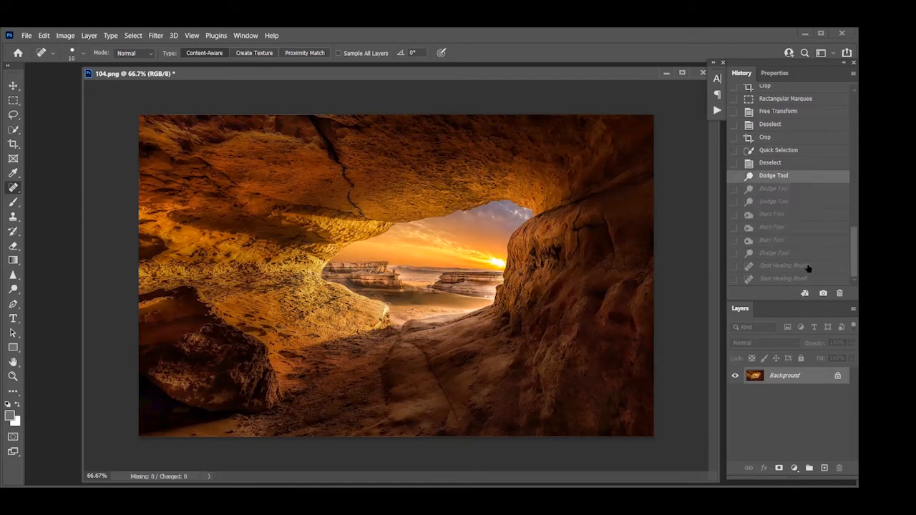
{"action": "left_click", "coordinate": [773, 241]}
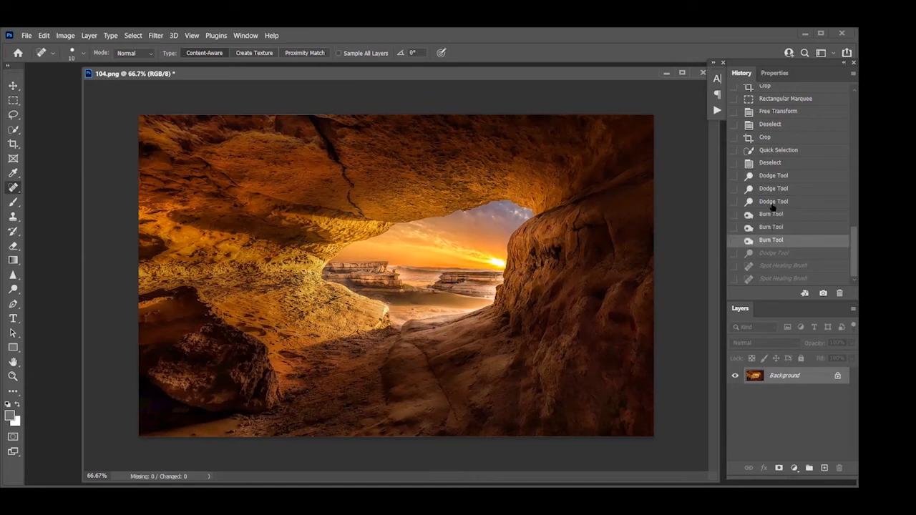
{"action": "left_click", "coordinate": [773, 177]}
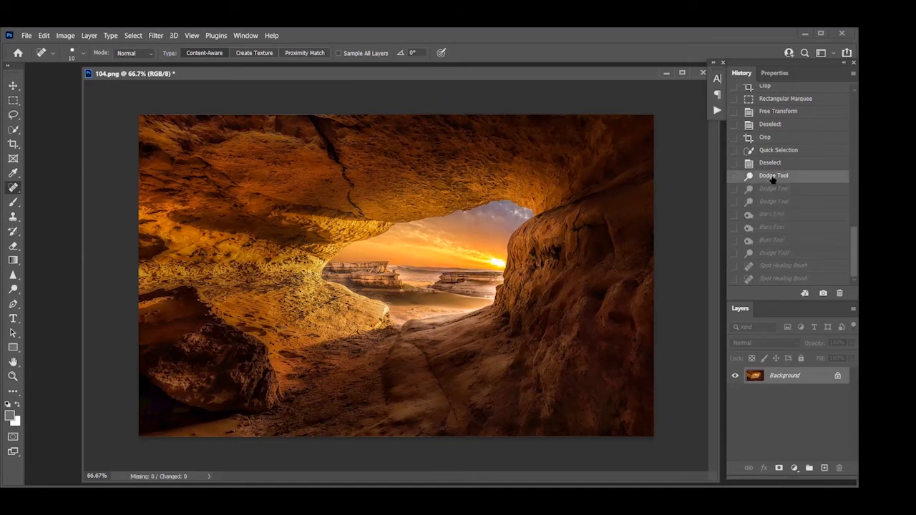
{"action": "left_click", "coordinate": [775, 243]}
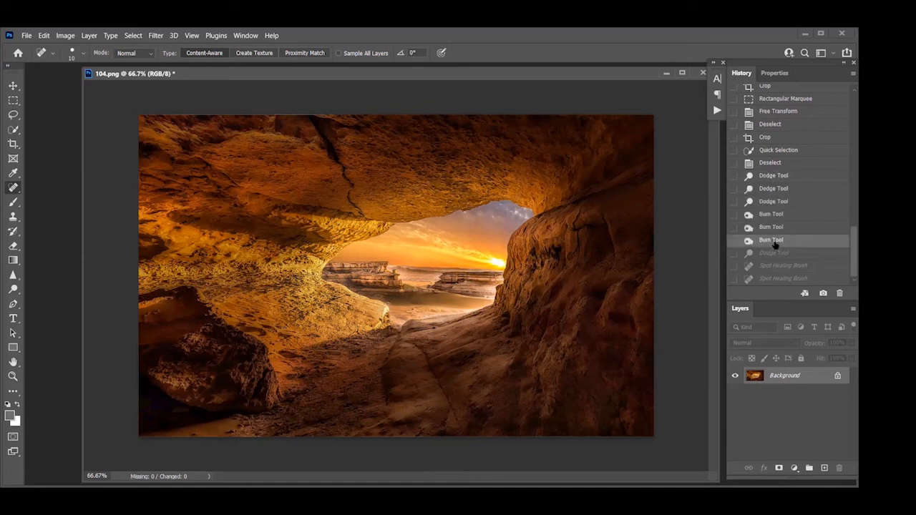
{"action": "left_click", "coordinate": [775, 254]}
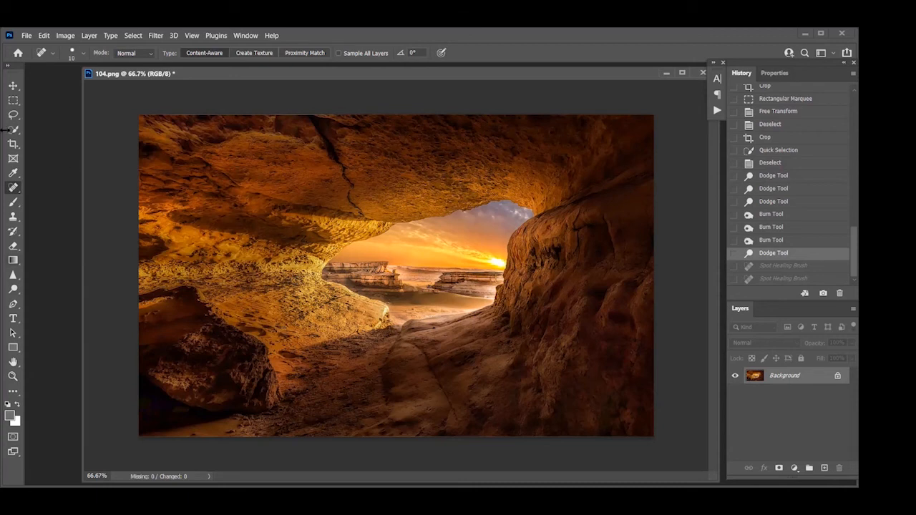
Select the left part of the cave photo with a full-height rectangular marquee and try the Scale transform on it
{"action": "left_click", "coordinate": [13, 101]}
{"action": "left_click_drag", "start_coordinate": [132, 113], "coordinate": [339, 436]}
{"action": "left_click", "coordinate": [44, 35]}
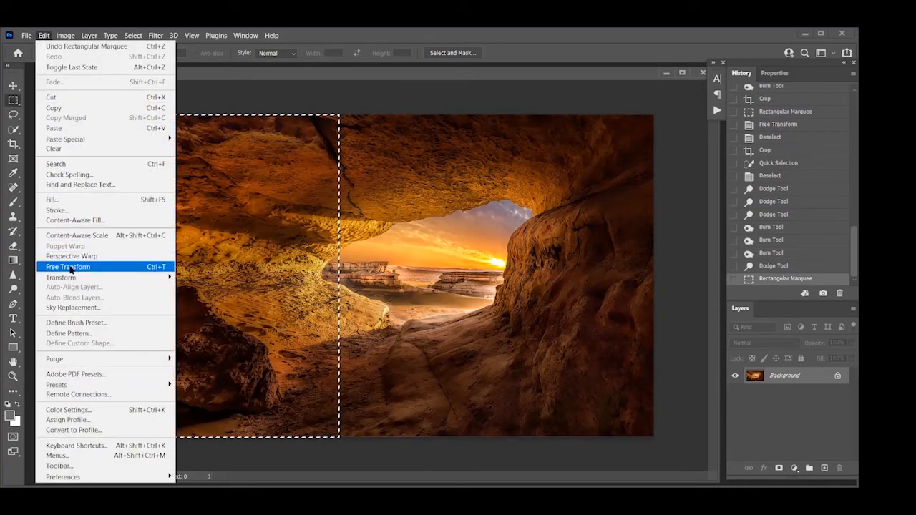
{"action": "mouse_move", "coordinate": [62, 281]}
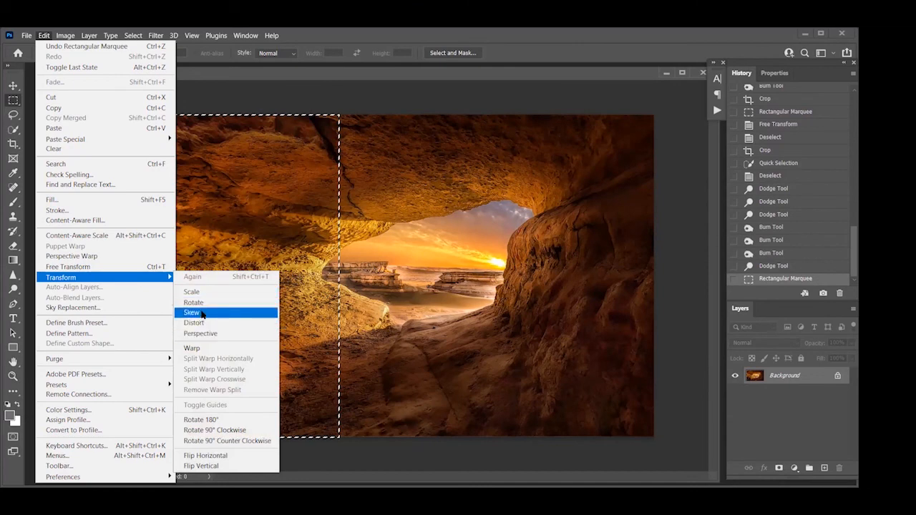
{"action": "left_click", "coordinate": [192, 292]}
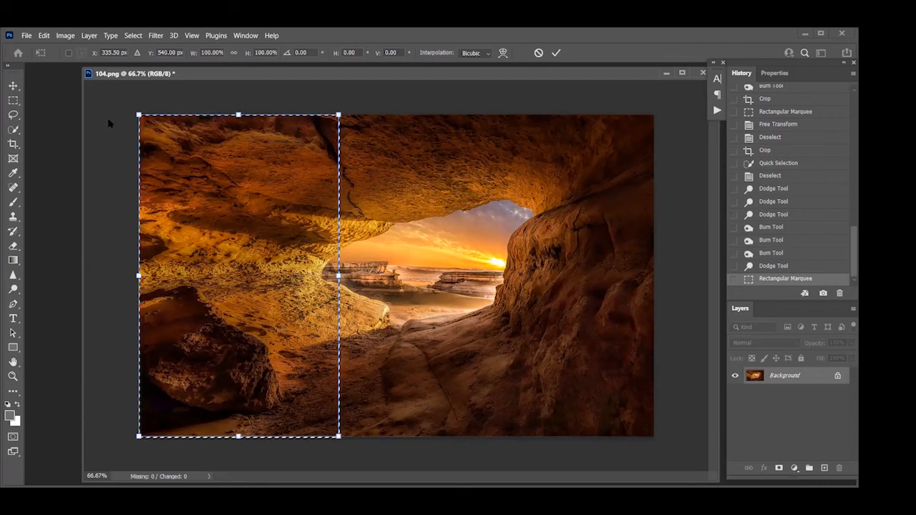
{"action": "key", "text": "Escape"}
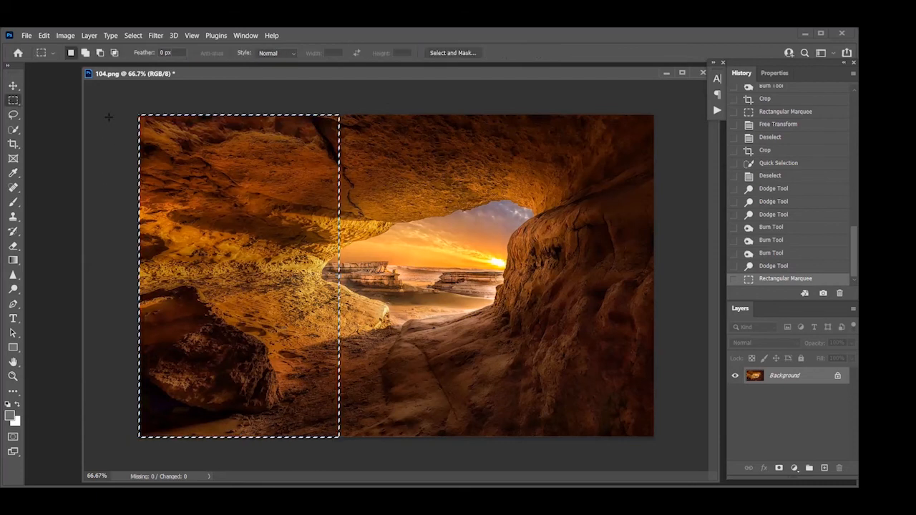
Try to narrow and stretch the selected left part of the cave with Free Transform, and clear the selection
{"action": "left_click", "coordinate": [45, 36]}
{"action": "left_click", "coordinate": [65, 267]}
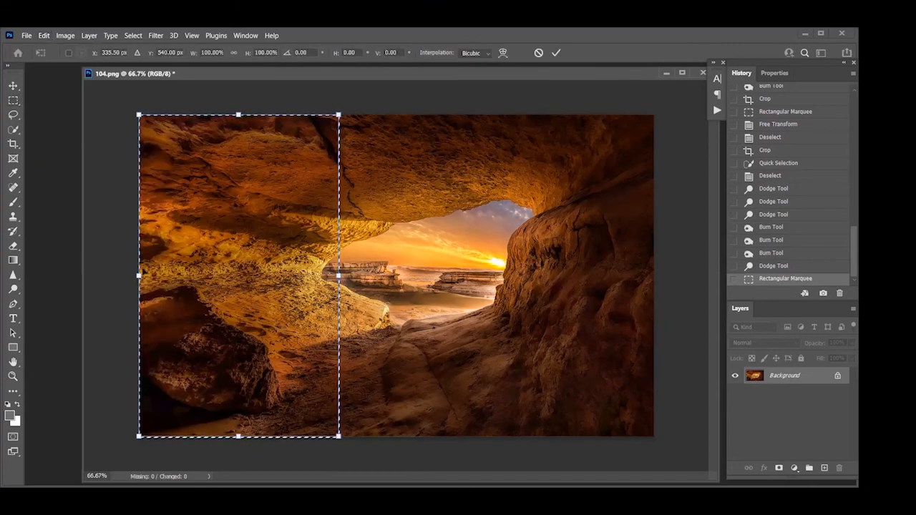
{"action": "left_click_drag", "start_coordinate": [131, 267], "coordinate": [201, 256]}
{"action": "left_click_drag", "start_coordinate": [180, 250], "coordinate": [137, 250]}
{"action": "key", "text": "Return"}
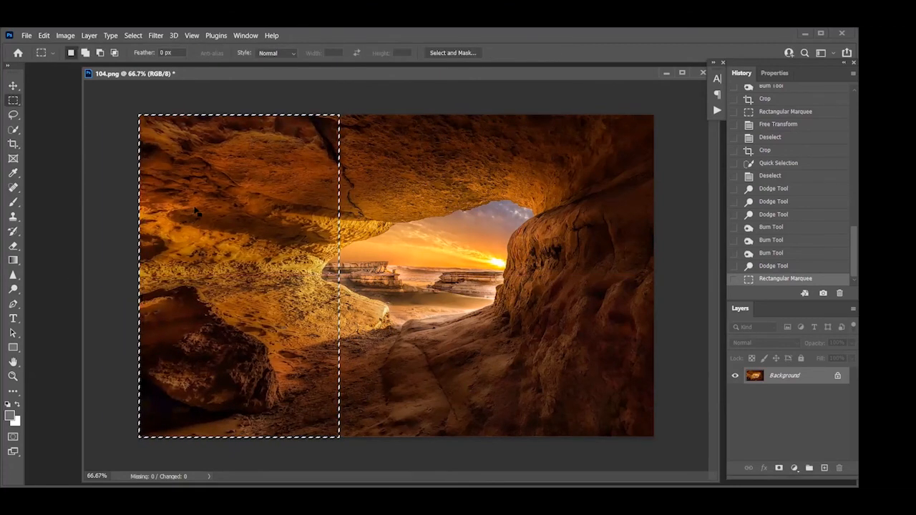
{"action": "key", "text": "ctrl+d"}
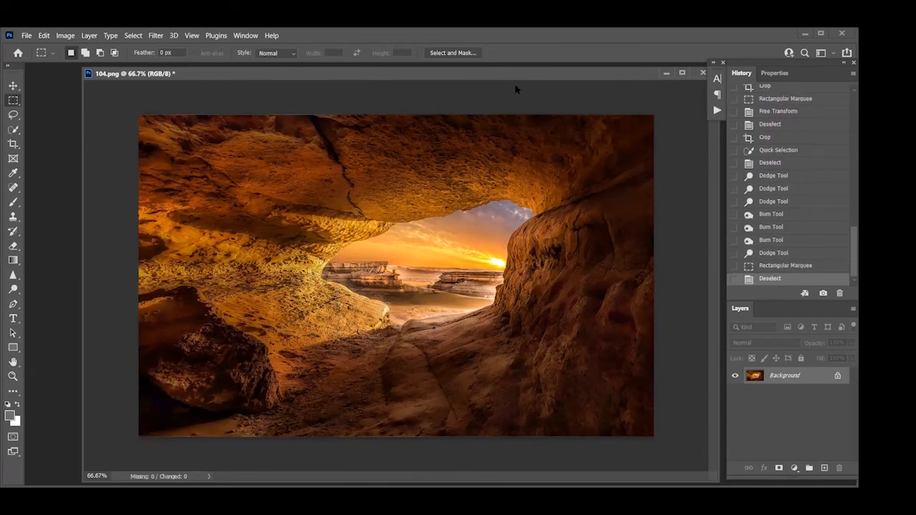
Close 104.png without saving, open 120.png from the Good folder and move its window toward the middle of the workspace
{"action": "left_click", "coordinate": [704, 75]}
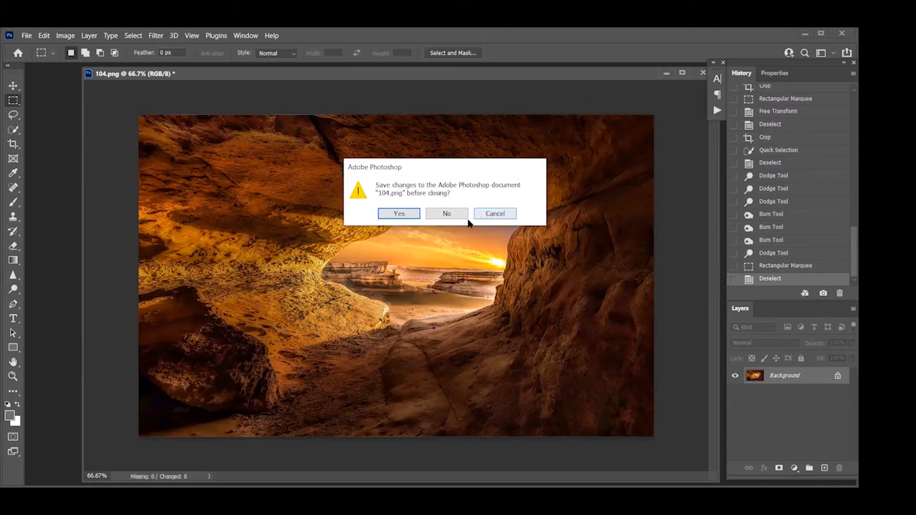
{"action": "left_click", "coordinate": [447, 214]}
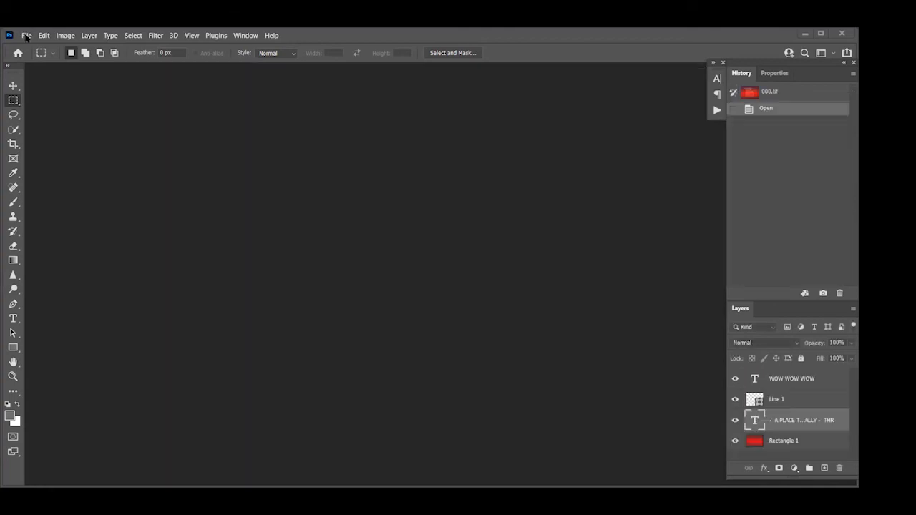
{"action": "left_click", "coordinate": [25, 36]}
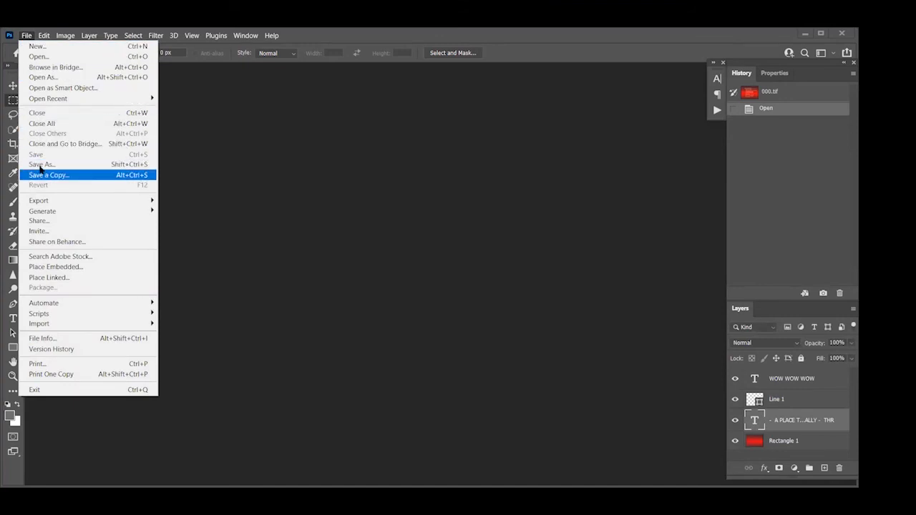
{"action": "left_click", "coordinate": [40, 58]}
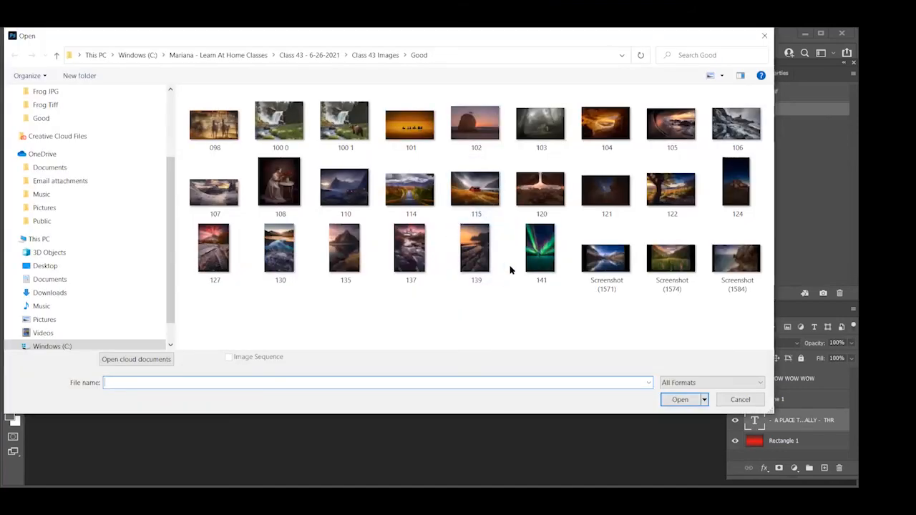
{"action": "left_click", "coordinate": [521, 190]}
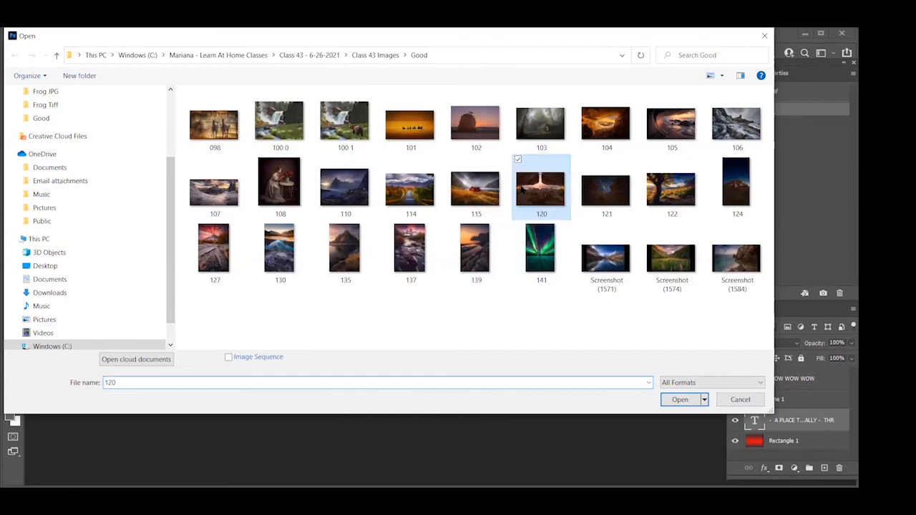
{"action": "double_click", "coordinate": [520, 187]}
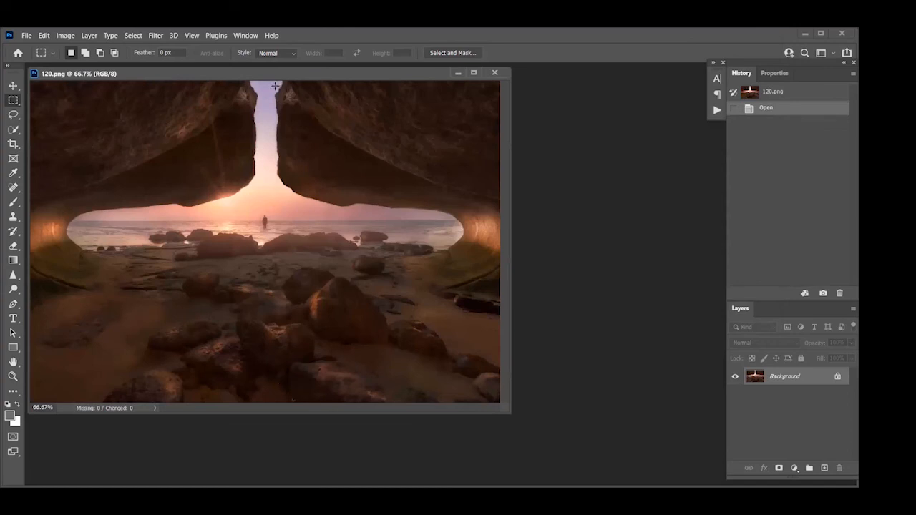
{"action": "left_click_drag", "start_coordinate": [281, 73], "coordinate": [393, 92]}
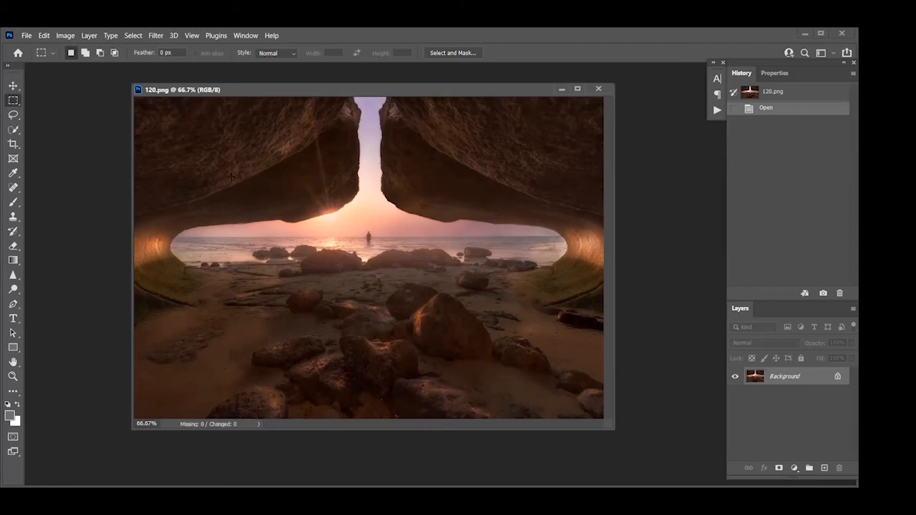
Try raising and lowering Dehaze on the beach cave photo in the Camera Raw Filter
{"action": "left_click", "coordinate": [13, 289]}
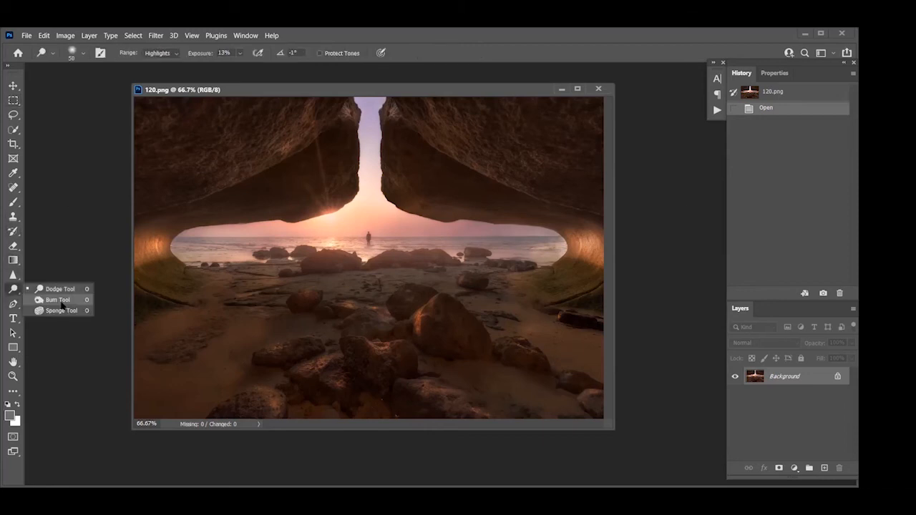
{"action": "left_click", "coordinate": [94, 213]}
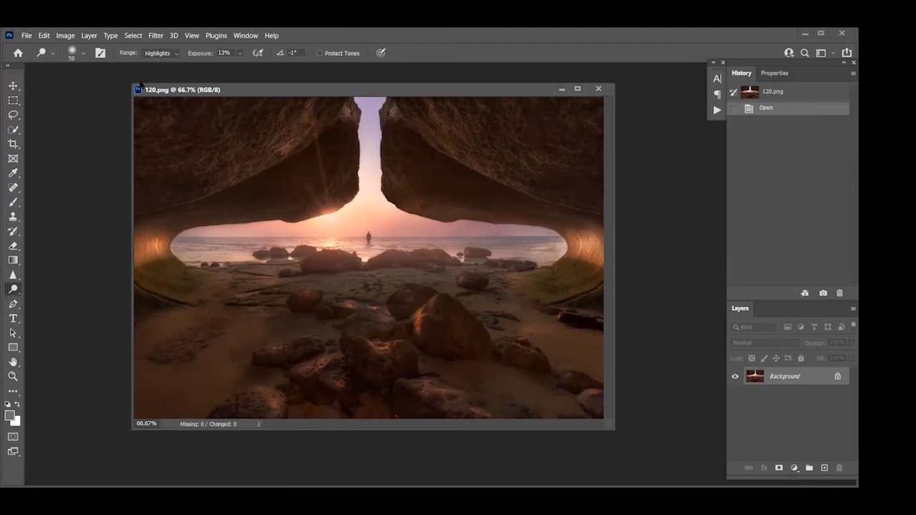
{"action": "left_click", "coordinate": [155, 36]}
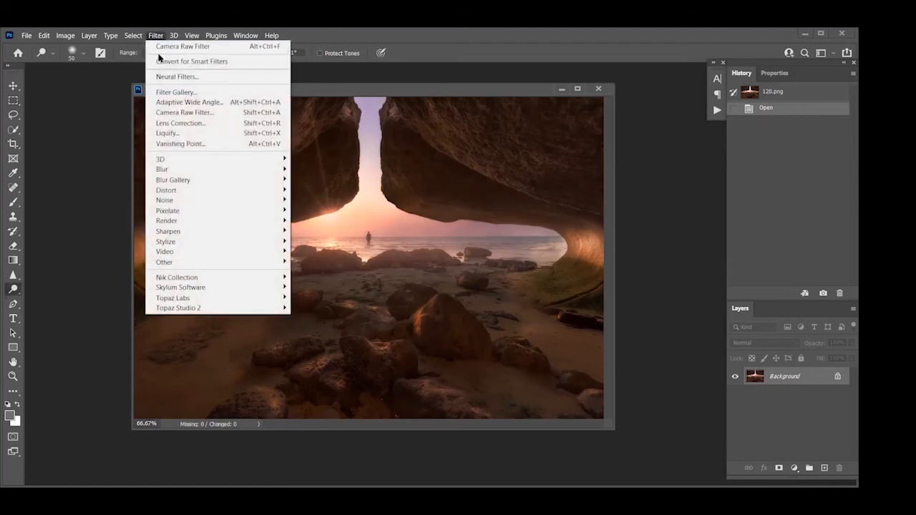
{"action": "left_click", "coordinate": [173, 118]}
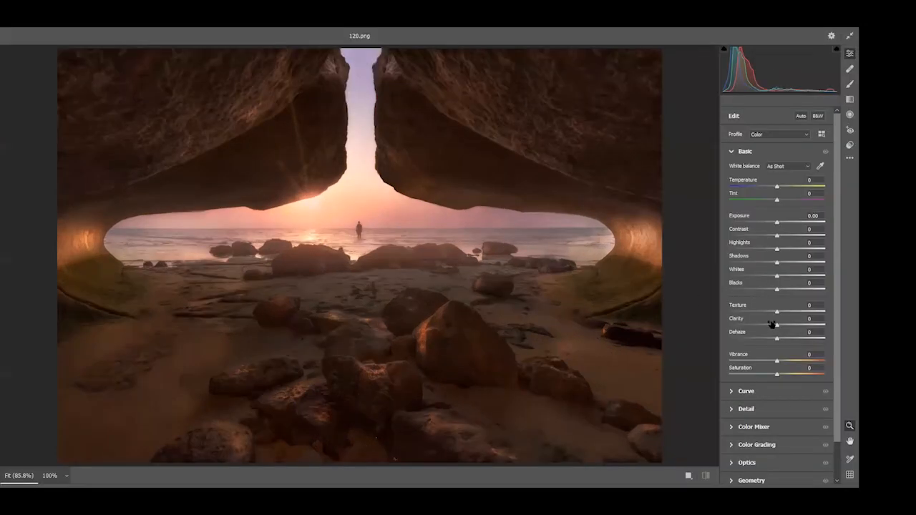
{"action": "mouse_move", "coordinate": [778, 338]}
{"action": "left_mouse_down"}
{"action": "mouse_move", "coordinate": [763, 338]}
{"action": "mouse_move", "coordinate": [786, 342]}
{"action": "left_mouse_up"}
{"action": "mouse_move", "coordinate": [783, 341]}
{"action": "left_mouse_down"}
{"action": "mouse_move", "coordinate": [763, 339]}
{"action": "mouse_move", "coordinate": [773, 339]}
{"action": "left_mouse_up"}
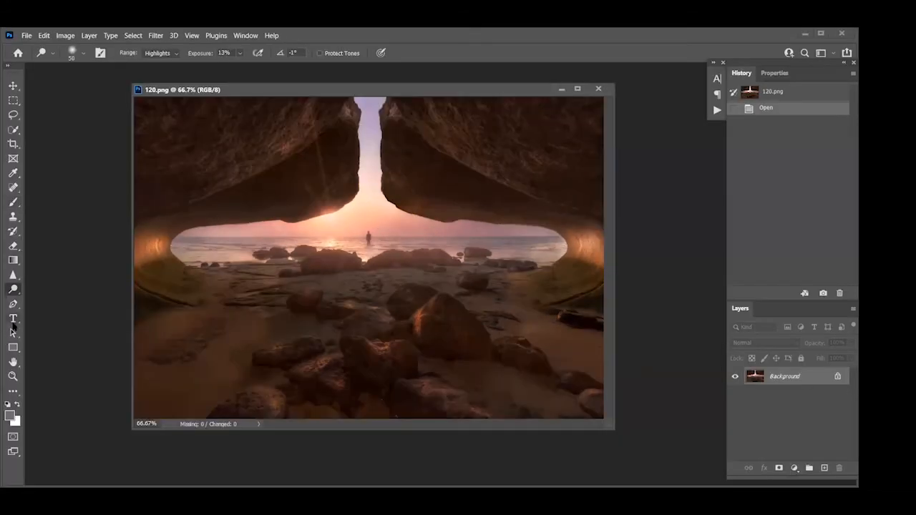
Dodge the midtones of the foreground rocks and the sand on their right at 13% exposure with an enlarged brush
{"action": "right_click", "coordinate": [12, 290]}
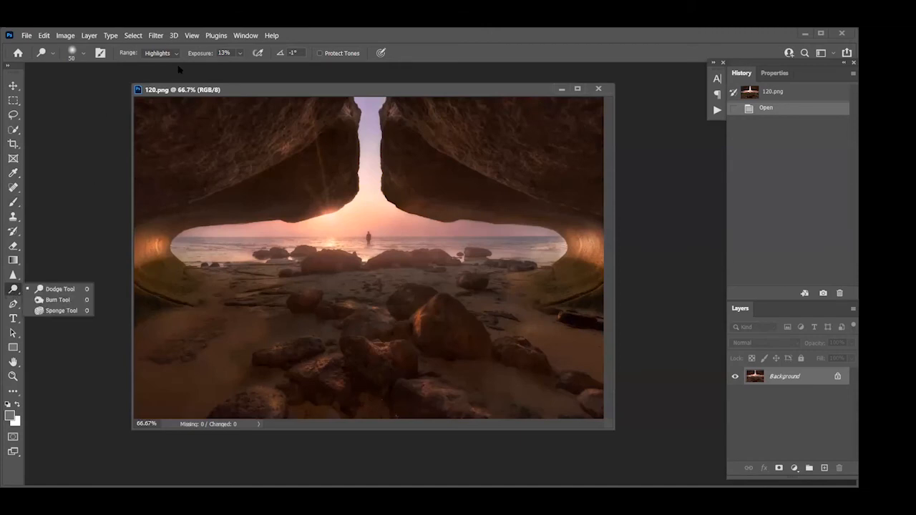
{"action": "left_click", "coordinate": [160, 55]}
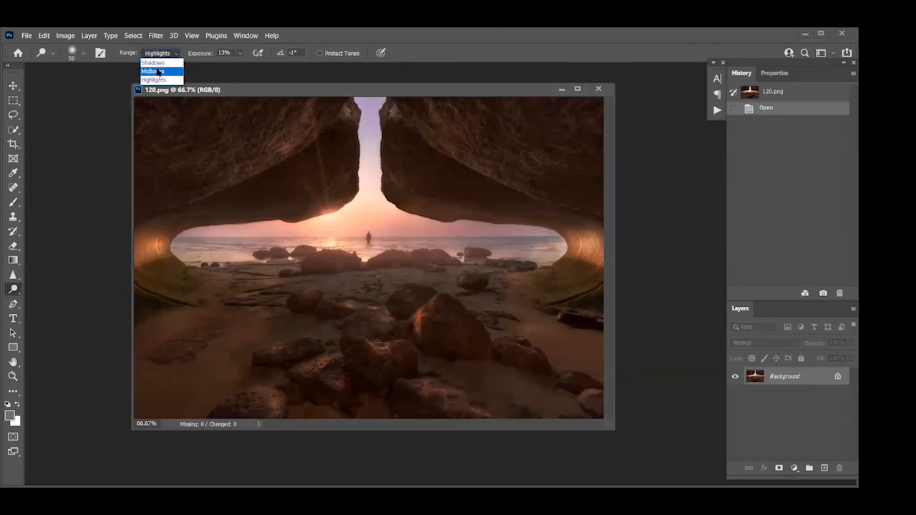
{"action": "left_click", "coordinate": [154, 69]}
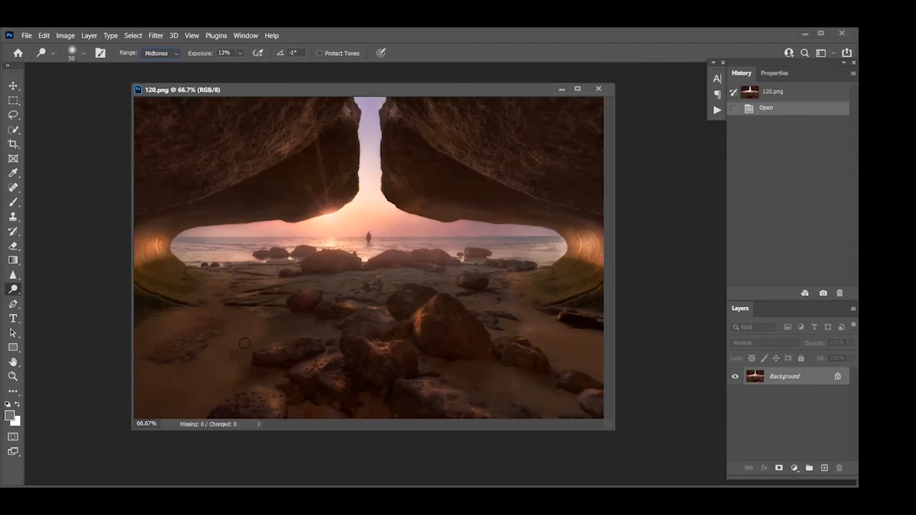
{"action": "key", "text": "]"}
{"action": "key", "text": "]"}
{"action": "key", "text": "]"}
{"action": "key", "text": "]"}
{"action": "key", "text": "]"}
{"action": "mouse_move", "coordinate": [322, 353]}
{"action": "left_mouse_down"}
{"action": "mouse_move", "coordinate": [359, 346]}
{"action": "mouse_move", "coordinate": [336, 352]}
{"action": "mouse_move", "coordinate": [385, 365]}
{"action": "mouse_move", "coordinate": [230, 433]}
{"action": "mouse_move", "coordinate": [242, 360]}
{"action": "mouse_move", "coordinate": [387, 338]}
{"action": "mouse_move", "coordinate": [498, 338]}
{"action": "mouse_move", "coordinate": [429, 285]}
{"action": "mouse_move", "coordinate": [455, 367]}
{"action": "mouse_move", "coordinate": [454, 357]}
{"action": "mouse_move", "coordinate": [426, 426]}
{"action": "mouse_move", "coordinate": [348, 338]}
{"action": "mouse_move", "coordinate": [410, 303]}
{"action": "mouse_move", "coordinate": [400, 309]}
{"action": "mouse_move", "coordinate": [473, 374]}
{"action": "mouse_move", "coordinate": [594, 303]}
{"action": "left_mouse_up"}
Dodge the midtones of the sand at the left of the foreground with a 175 px brush
{"action": "key", "text": "]"}
{"action": "key", "text": "]"}
{"action": "key", "text": "]"}
{"action": "mouse_move", "coordinate": [211, 352]}
{"action": "left_mouse_down"}
{"action": "mouse_move", "coordinate": [344, 299]}
{"action": "mouse_move", "coordinate": [94, 287]}
{"action": "left_mouse_up"}
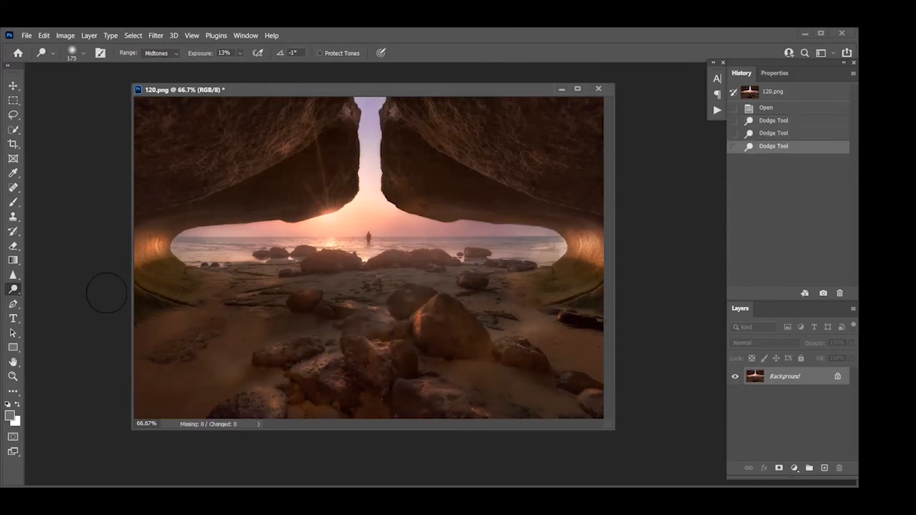
Dodge the midtones of the cave's rock ceiling on both sides and the sandy foreground at 13% exposure
{"action": "left_click_drag", "start_coordinate": [227, 214], "coordinate": [313, 153]}
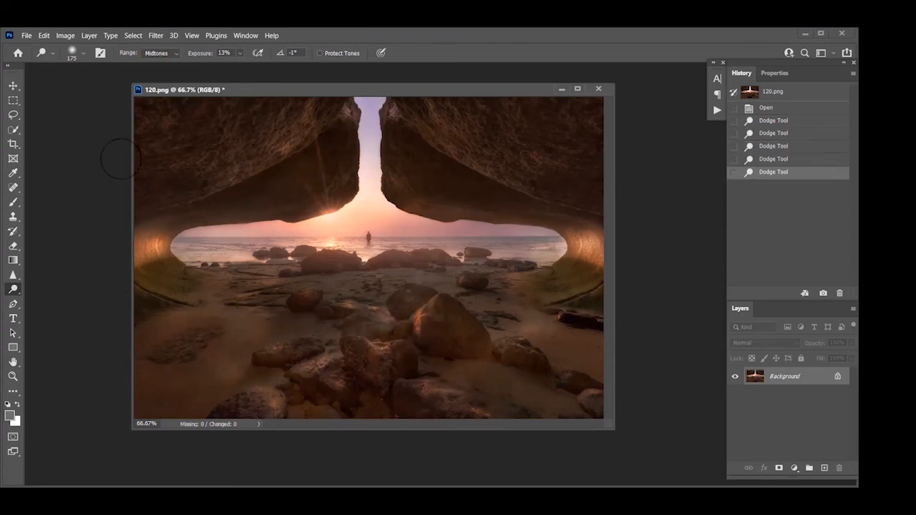
{"action": "mouse_move", "coordinate": [582, 130]}
{"action": "left_mouse_down"}
{"action": "mouse_move", "coordinate": [563, 169]}
{"action": "mouse_move", "coordinate": [474, 121]}
{"action": "left_mouse_up"}
{"action": "left_click_drag", "start_coordinate": [474, 121], "coordinate": [572, 199]}
{"action": "left_click_drag", "start_coordinate": [652, 353], "coordinate": [251, 329]}
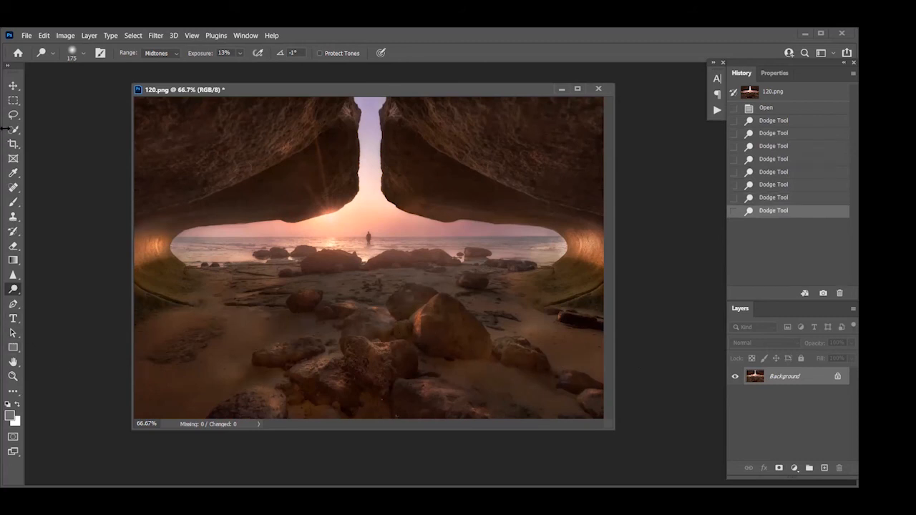
Flip the beach cave photo's canvas horizontally
{"action": "left_click", "coordinate": [68, 36]}
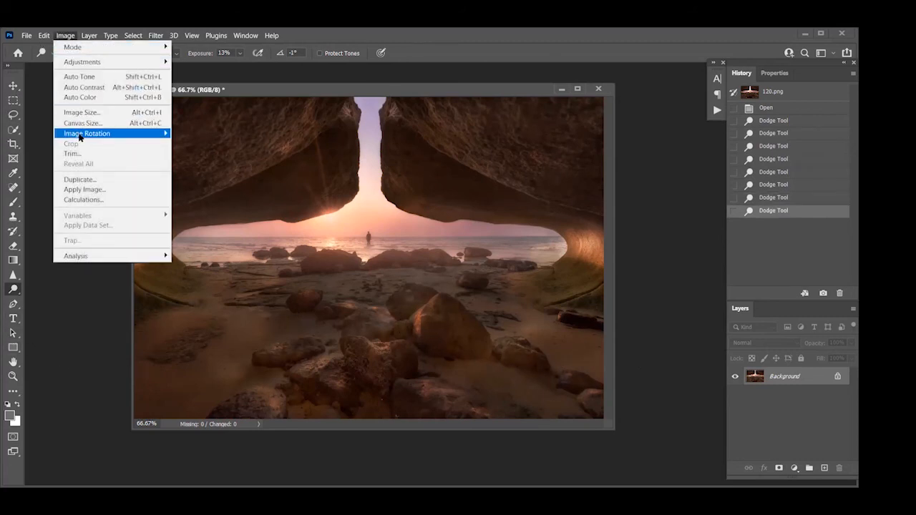
{"action": "mouse_move", "coordinate": [91, 136]}
{"action": "left_click", "coordinate": [220, 180]}
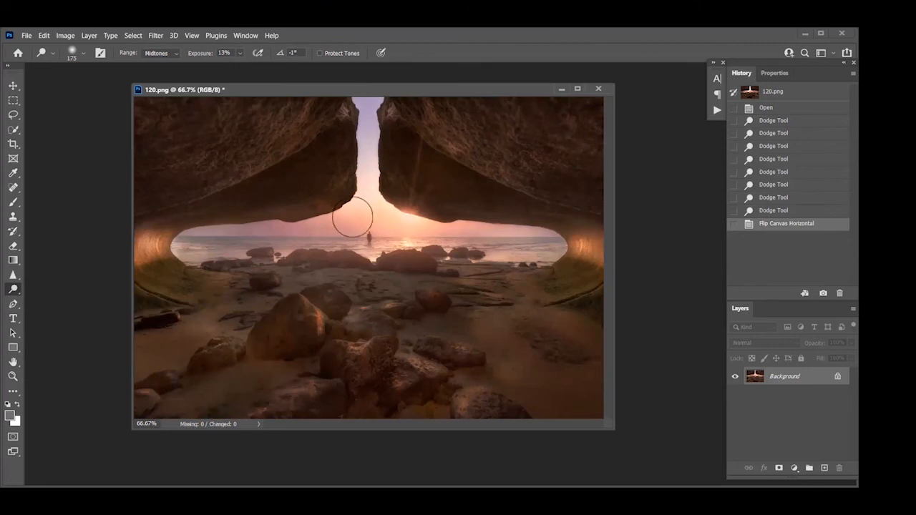
Select the sky and sea visible through the cave opening with the Quick Selection tool
{"action": "left_click", "coordinate": [14, 129]}
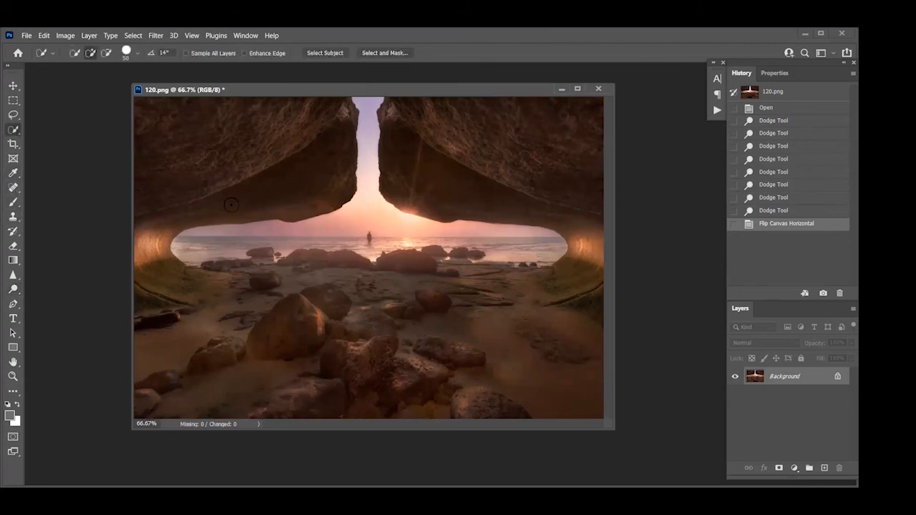
{"action": "mouse_move", "coordinate": [201, 250]}
{"action": "left_mouse_down"}
{"action": "mouse_move", "coordinate": [308, 227]}
{"action": "mouse_move", "coordinate": [345, 205]}
{"action": "mouse_move", "coordinate": [442, 212]}
{"action": "mouse_move", "coordinate": [416, 234]}
{"action": "mouse_move", "coordinate": [459, 234]}
{"action": "left_mouse_up"}
{"action": "key", "text": "ctrl+z"}
{"action": "left_click", "coordinate": [459, 234]}
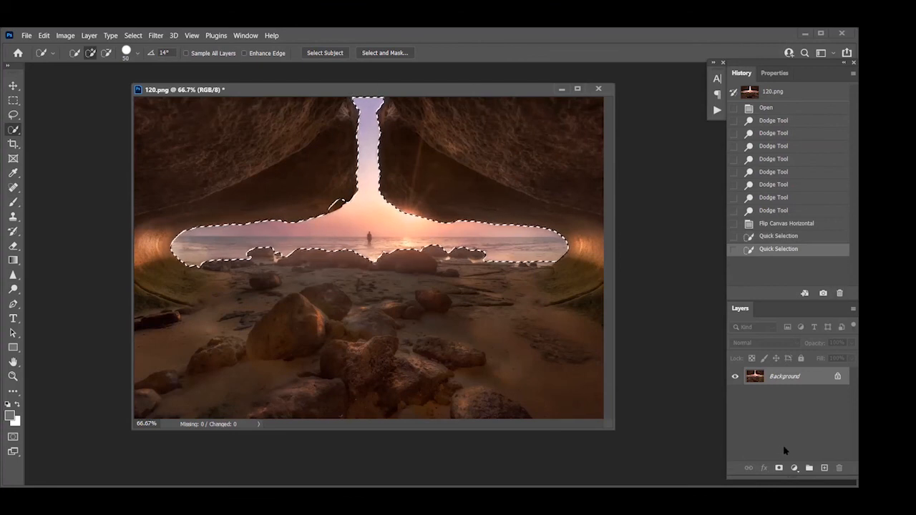
Add a Levels adjustment layer for the selected sky and sea, with midtones at 0.59 and white input at 217
{"action": "left_click", "coordinate": [795, 469]}
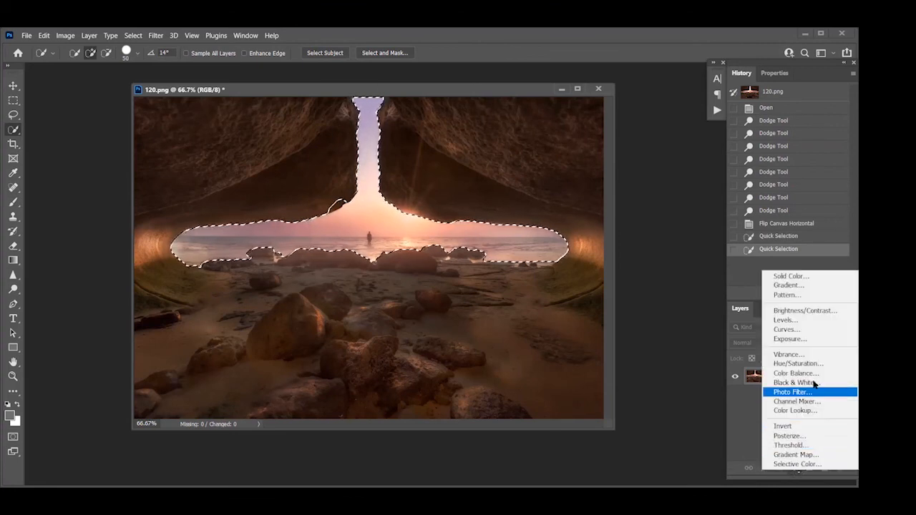
{"action": "left_click", "coordinate": [811, 321]}
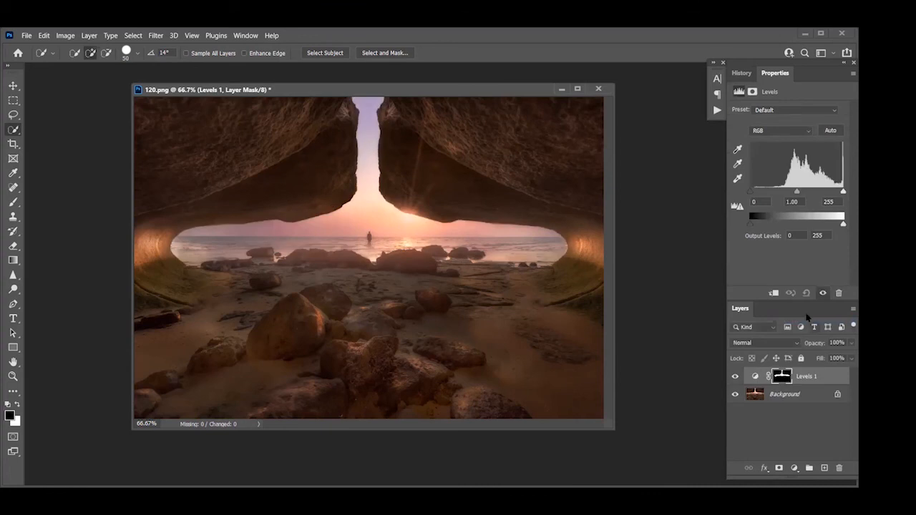
{"action": "mouse_move", "coordinate": [797, 192]}
{"action": "left_mouse_down"}
{"action": "mouse_move", "coordinate": [842, 191]}
{"action": "mouse_move", "coordinate": [804, 194]}
{"action": "left_mouse_up"}
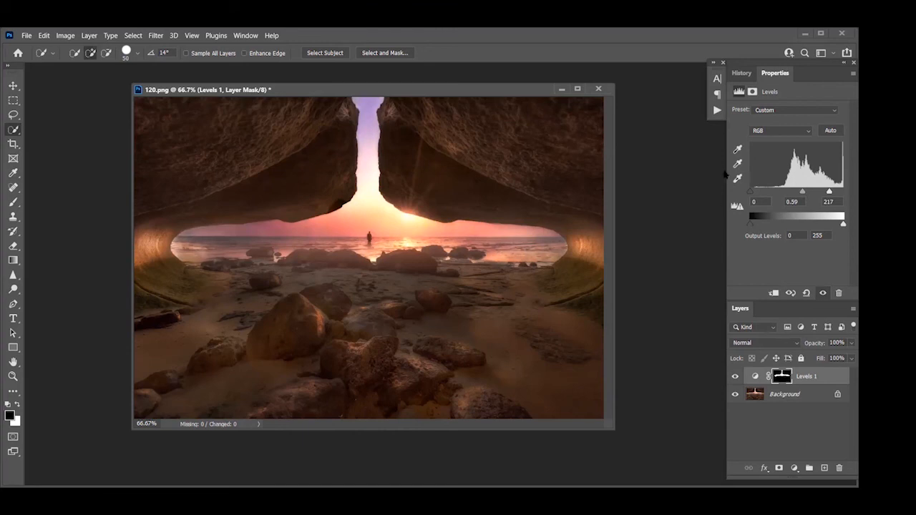
Close 120.png without saving, open 115.png from the Good folder and move its window toward the middle of the workspace
{"action": "left_click", "coordinate": [599, 91]}
{"action": "left_click", "coordinate": [447, 214]}
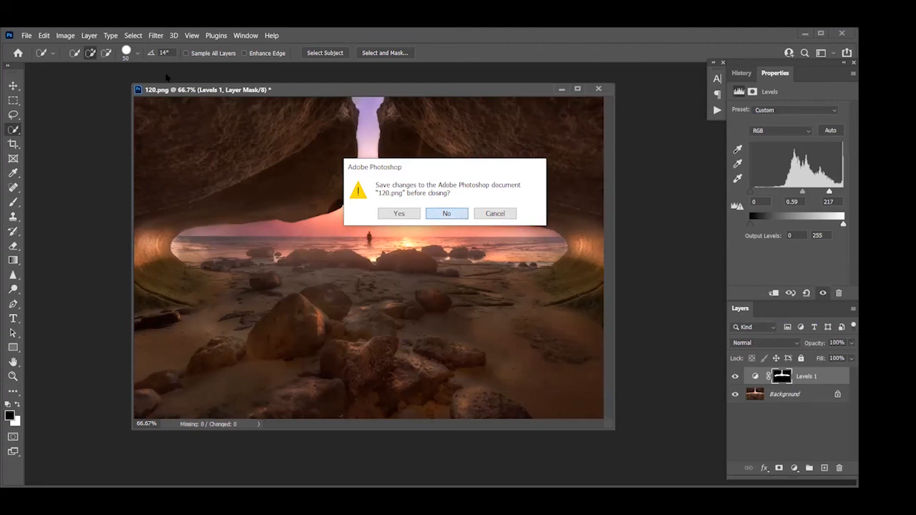
{"action": "left_click", "coordinate": [27, 37]}
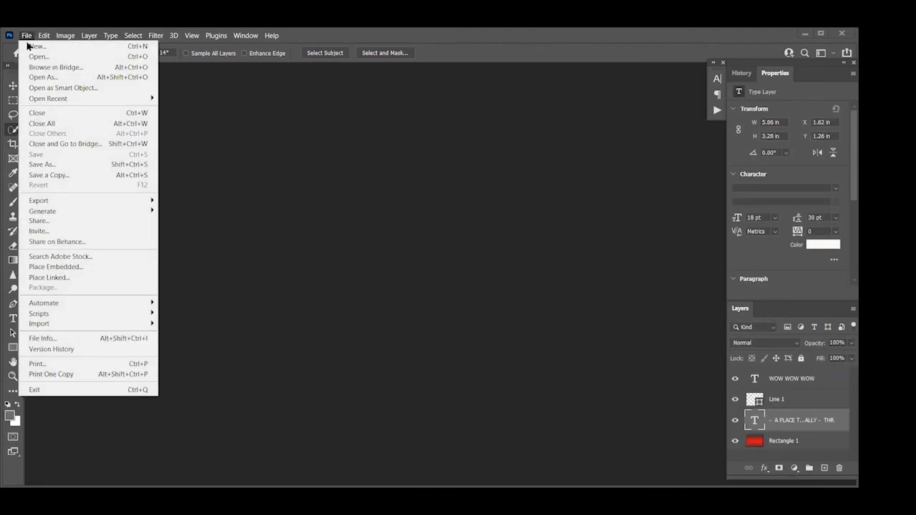
{"action": "left_click", "coordinate": [35, 57]}
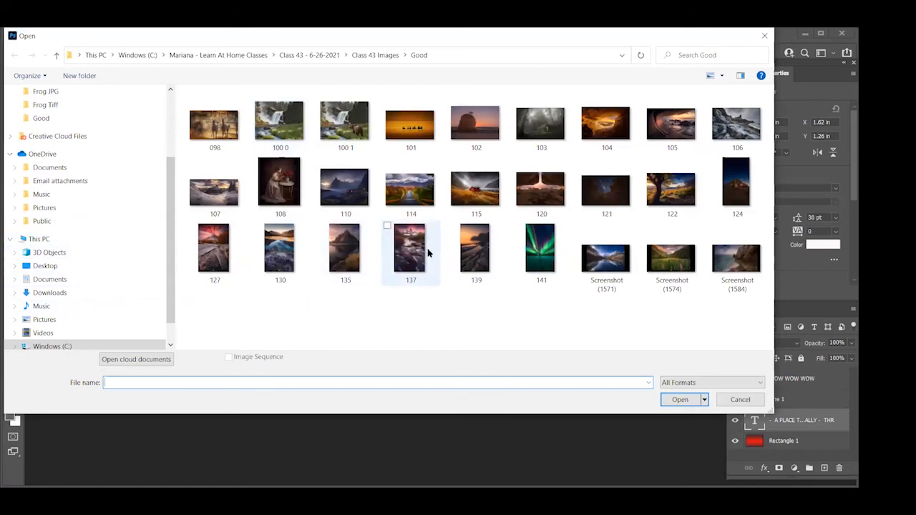
{"action": "left_click", "coordinate": [474, 197]}
{"action": "double_click", "coordinate": [474, 198]}
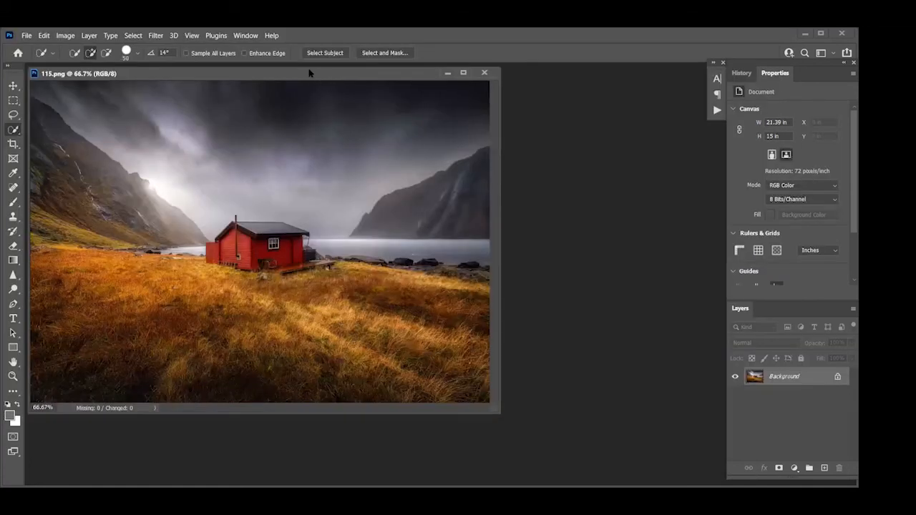
{"action": "left_click_drag", "start_coordinate": [309, 73], "coordinate": [434, 85]}
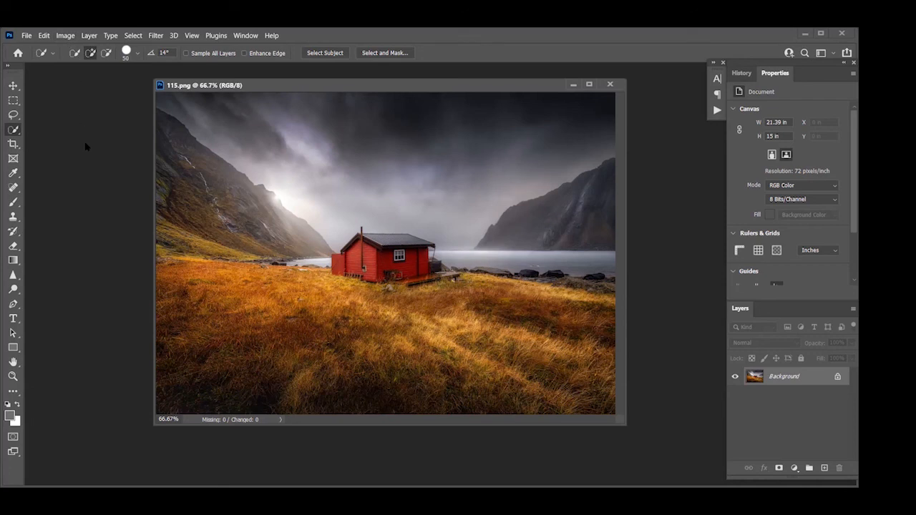
{"action": "left_click", "coordinate": [15, 145]}
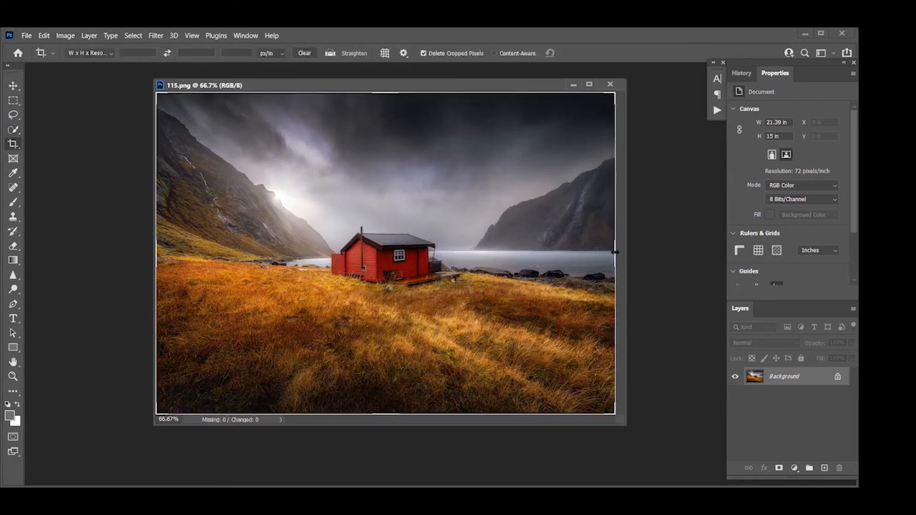
{"action": "left_click_drag", "start_coordinate": [613, 252], "coordinate": [613, 254]}
{"action": "key", "text": "Return"}
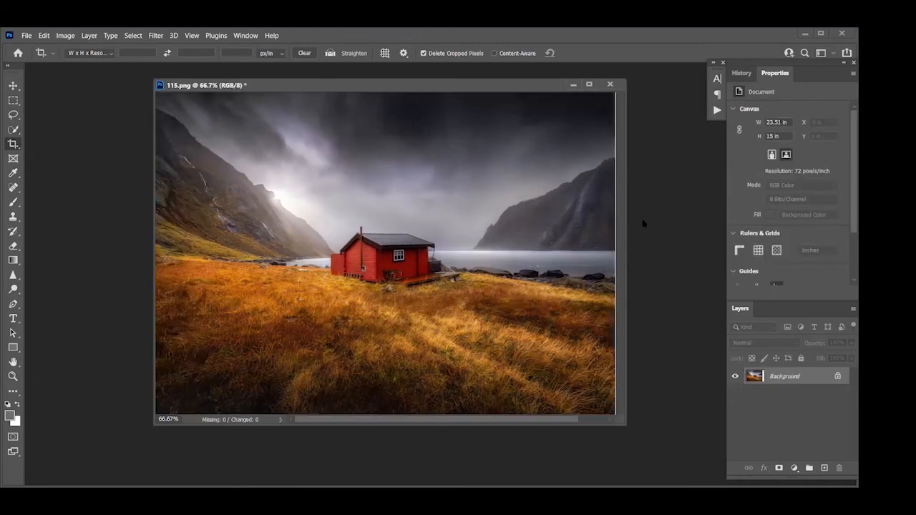
{"action": "key", "text": "ctrl+z"}
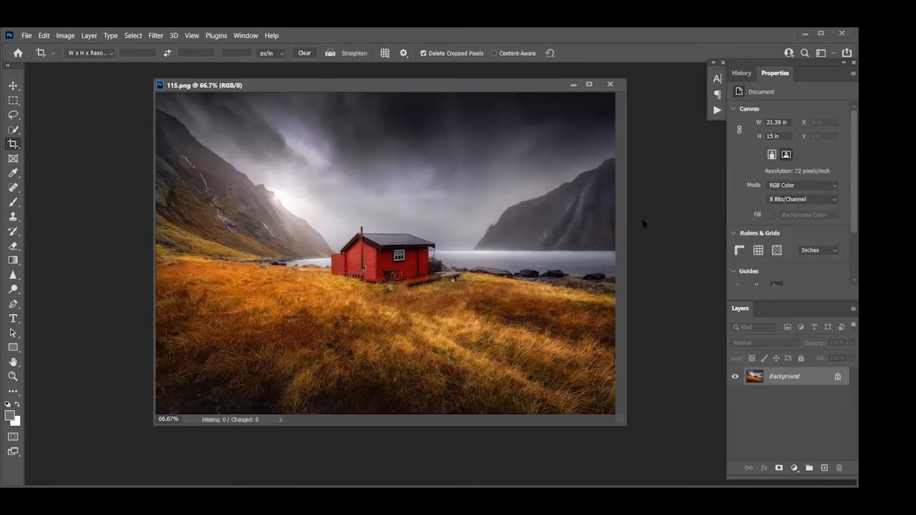
Extend the cabin photo's canvas on its right side to a width of 23.78 in with the Crop tool
{"action": "key", "text": "ctrl+minus"}
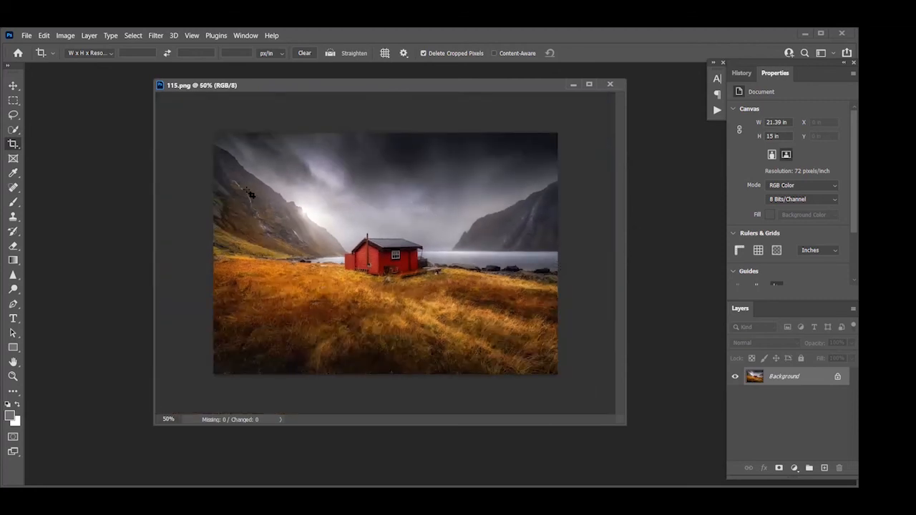
{"action": "left_click", "coordinate": [13, 144]}
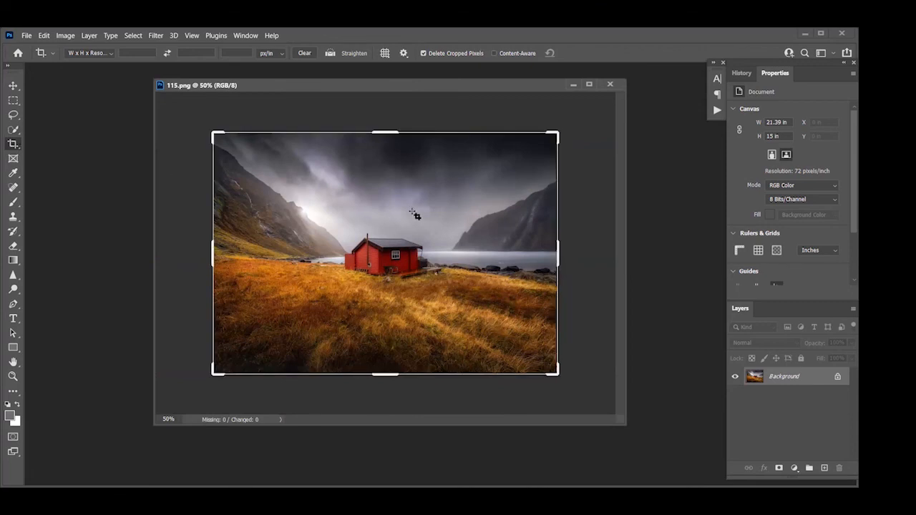
{"action": "left_click_drag", "start_coordinate": [558, 255], "coordinate": [579, 266]}
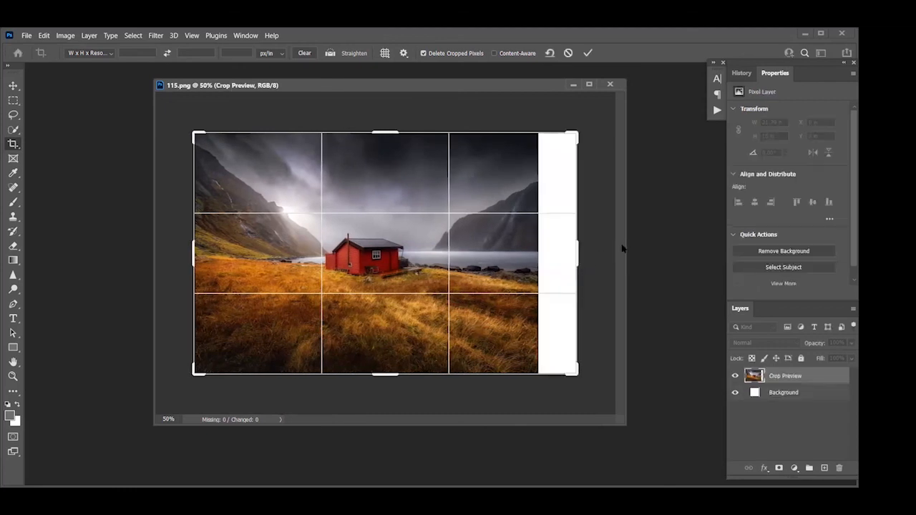
{"action": "key", "text": "Return"}
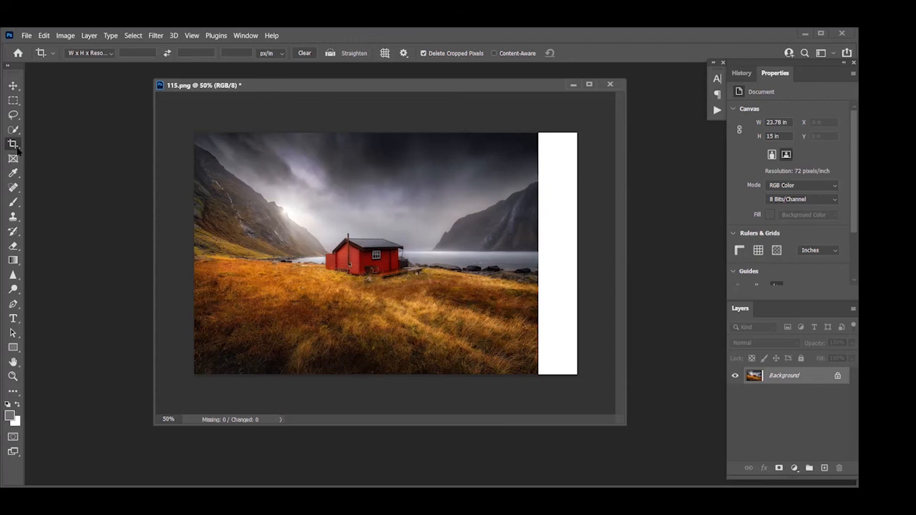
Select the full-height area right of the cabin and stretch it over the blank white strip, then clear the selection
{"action": "left_click", "coordinate": [13, 100]}
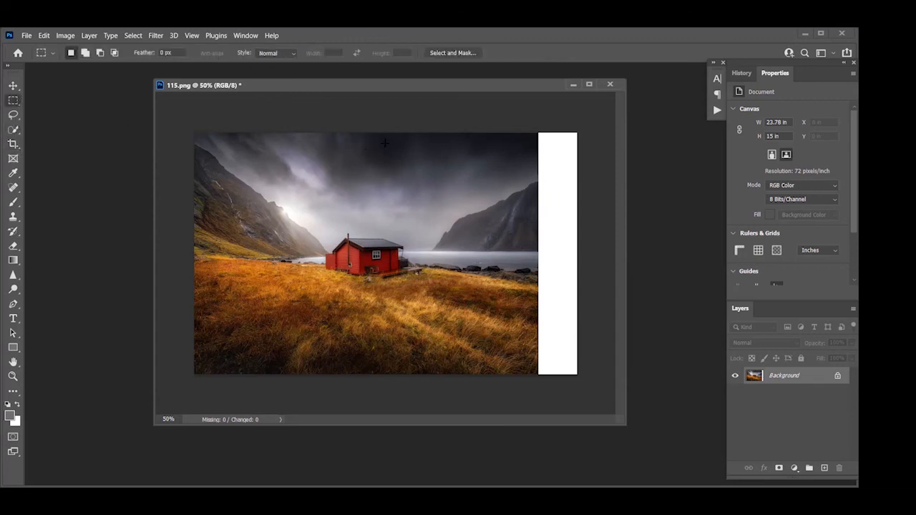
{"action": "left_click_drag", "start_coordinate": [407, 133], "coordinate": [537, 393]}
{"action": "key", "text": "ctrl+t"}
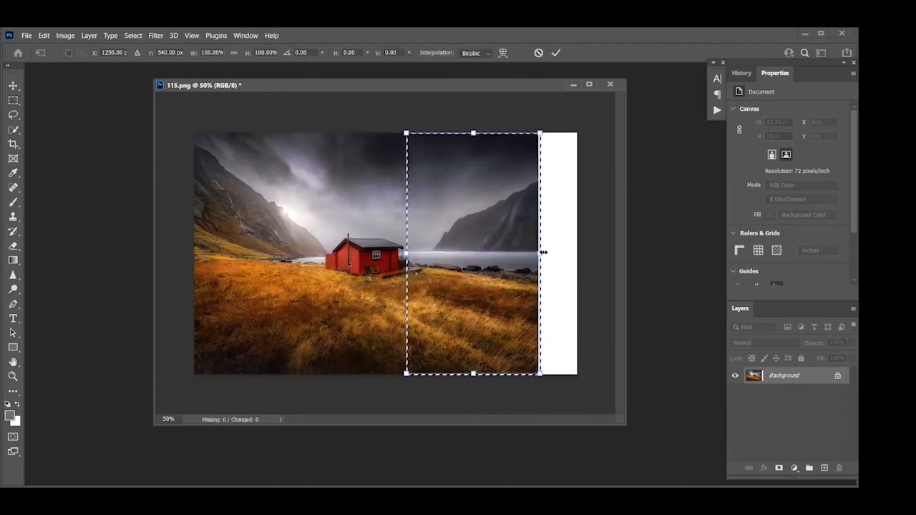
{"action": "left_click_drag", "start_coordinate": [546, 252], "coordinate": [586, 253]}
{"action": "key", "text": "Return"}
{"action": "key", "text": "ctrl+d"}
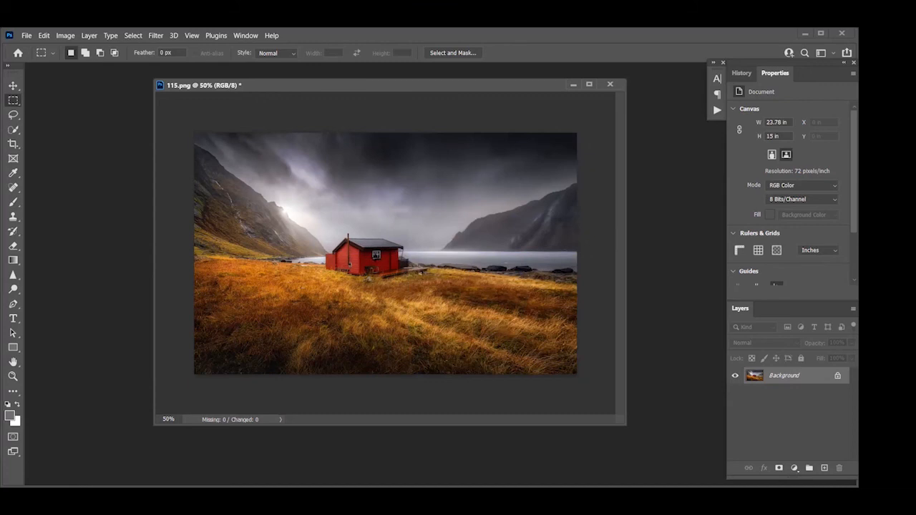
Leave the crop frame and flip the red cabin photo's canvas horizontally
{"action": "left_click", "coordinate": [12, 144]}
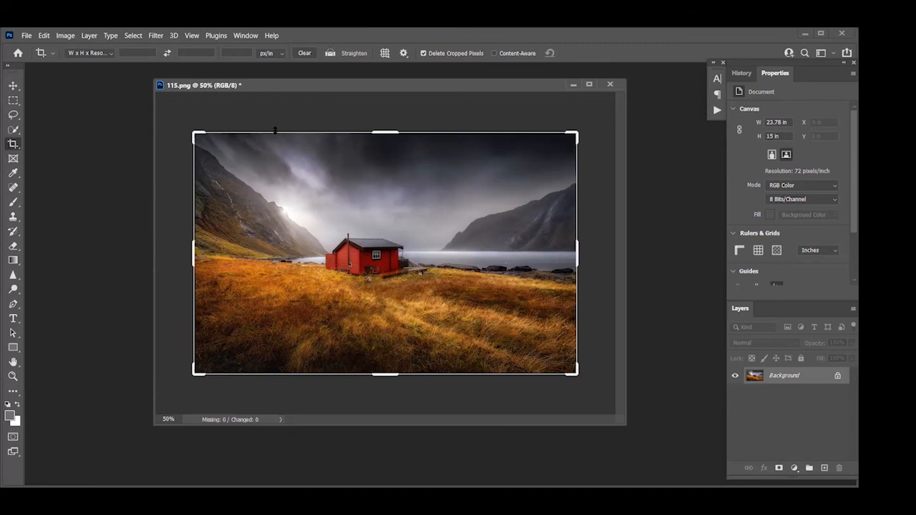
{"action": "key", "text": "Escape"}
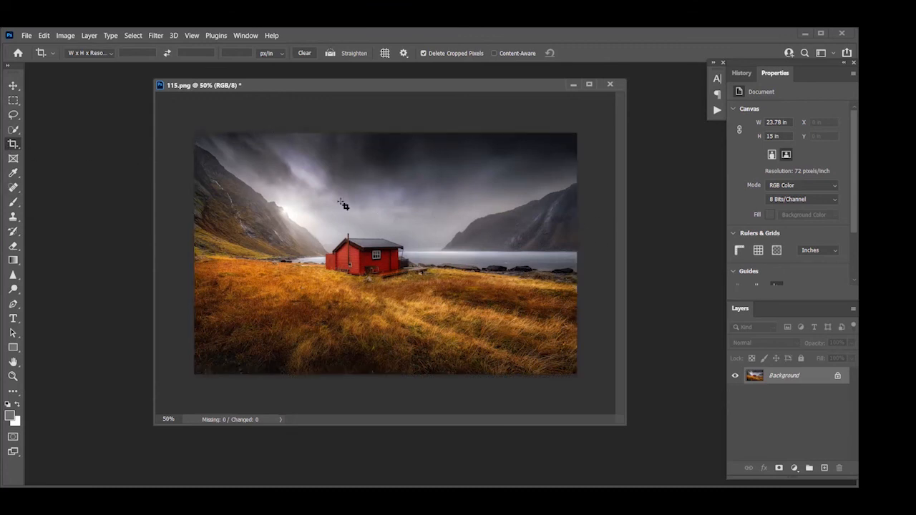
{"action": "left_click", "coordinate": [65, 35]}
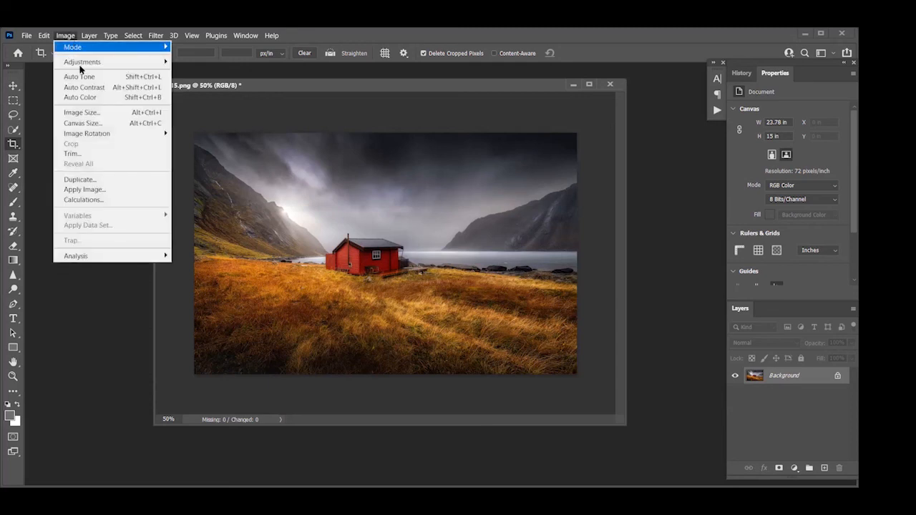
{"action": "mouse_move", "coordinate": [97, 133]}
{"action": "left_click", "coordinate": [210, 179]}
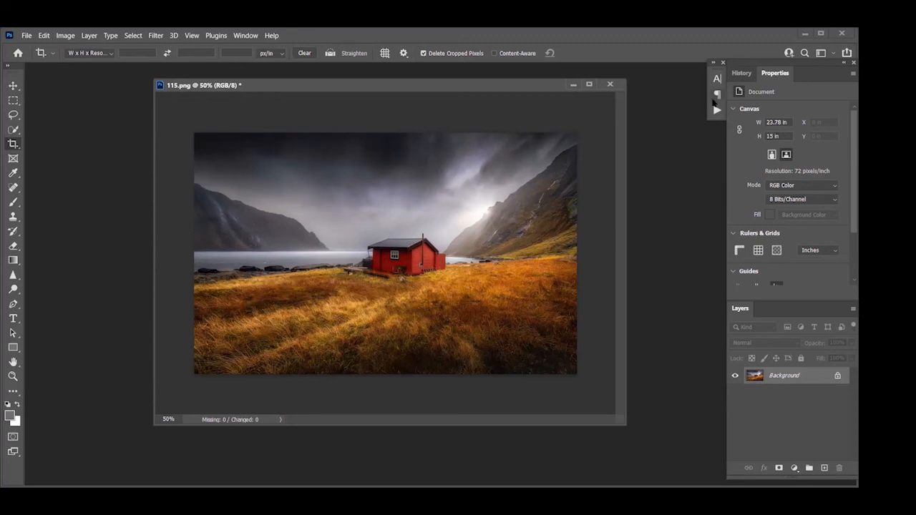
Compare the cabin photo before and after the horizontal flip using its history states, ending on the flipped version
{"action": "left_click", "coordinate": [741, 73]}
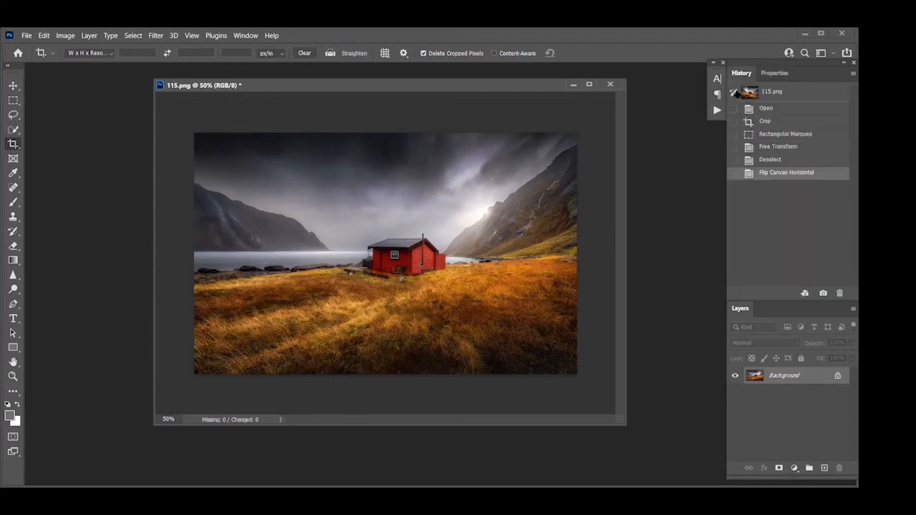
{"action": "left_click", "coordinate": [767, 160]}
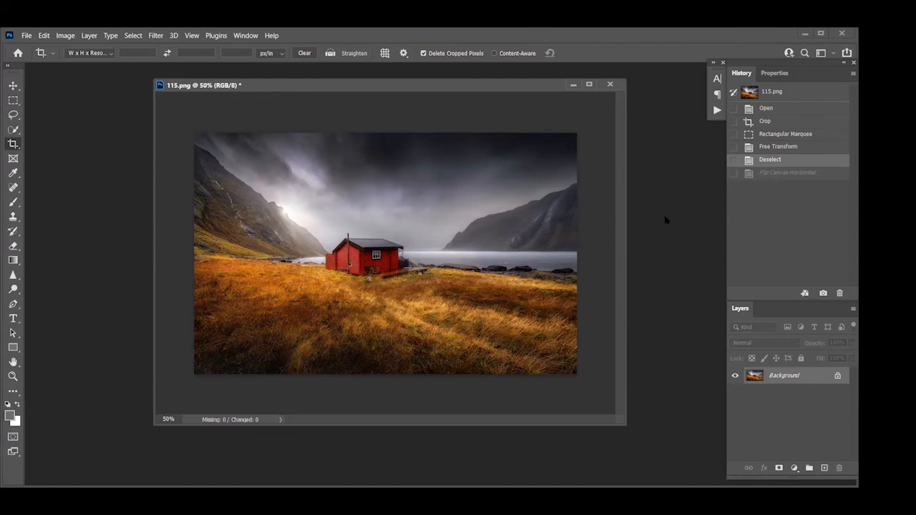
{"action": "left_click", "coordinate": [785, 174]}
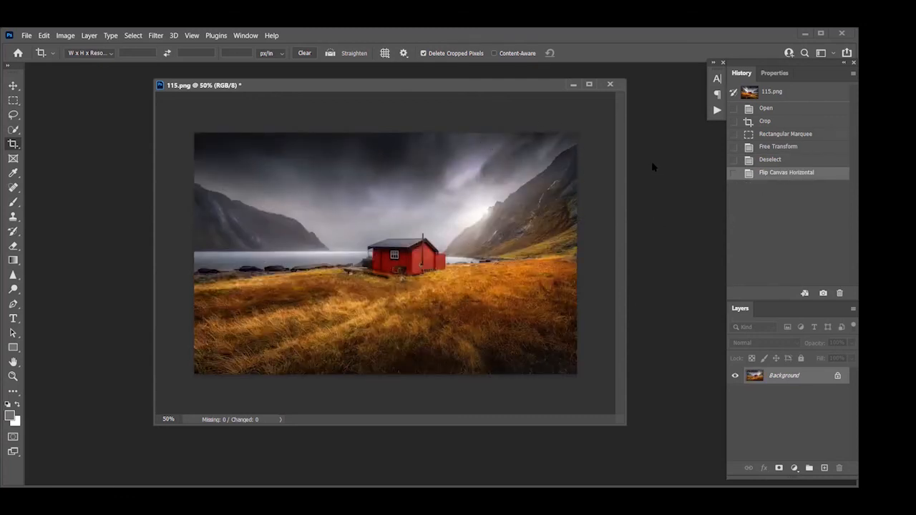
{"action": "left_click", "coordinate": [760, 162]}
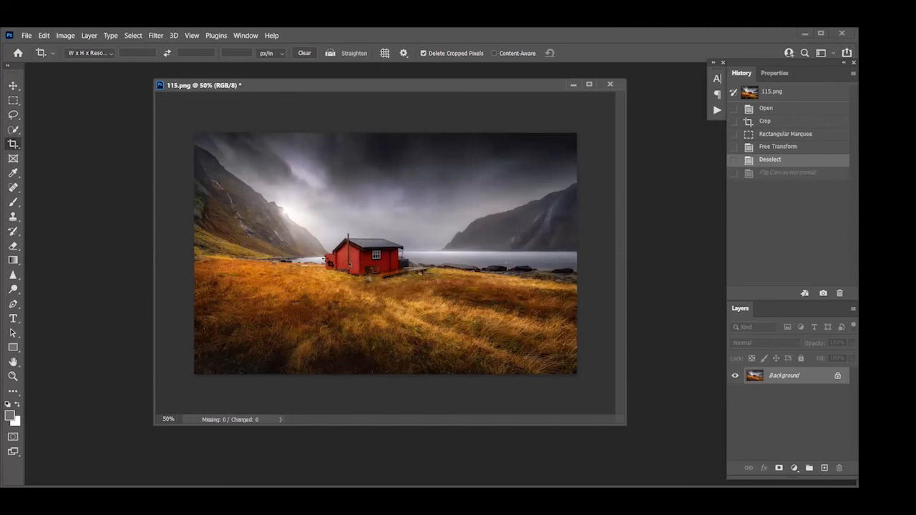
{"action": "left_click", "coordinate": [789, 176]}
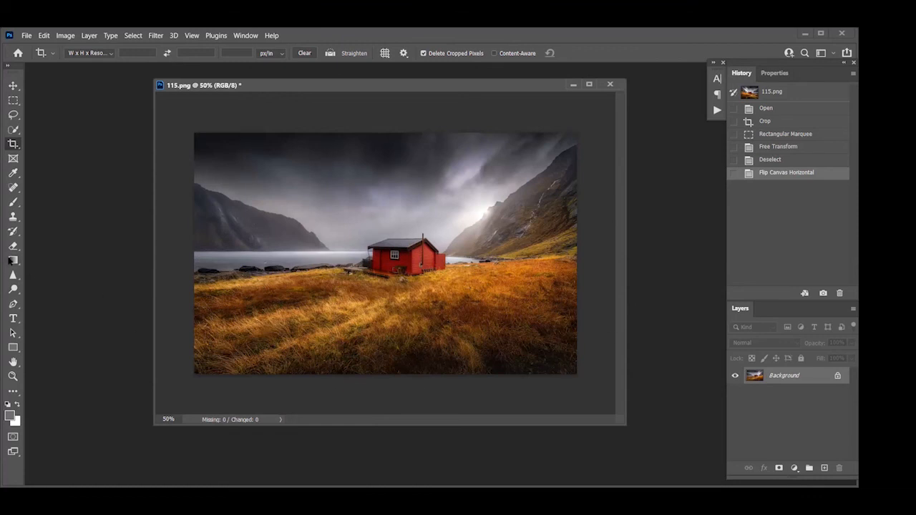
Lighten the dark foreground grass below the cabin with the Dodge tool on midtones at 13% exposure, and compare it with the undodged state
{"action": "left_click", "coordinate": [14, 290]}
{"action": "right_click", "coordinate": [14, 289]}
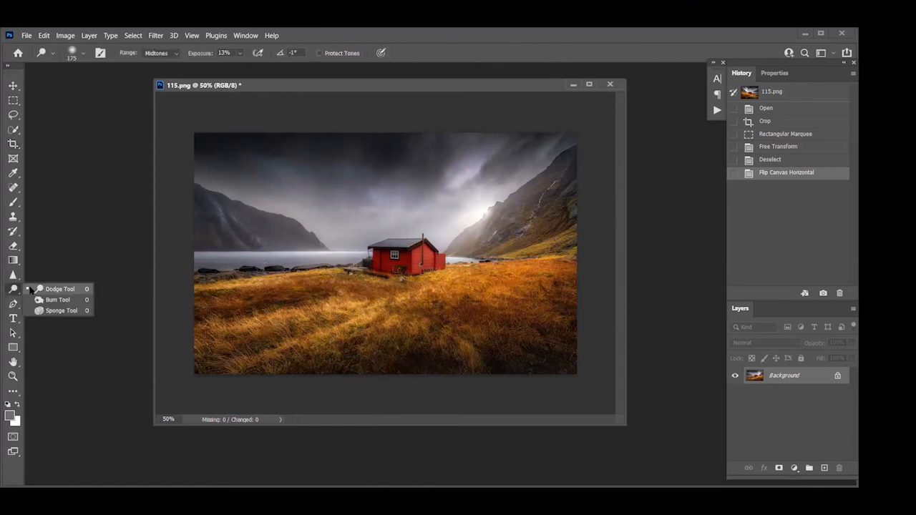
{"action": "left_click", "coordinate": [47, 290]}
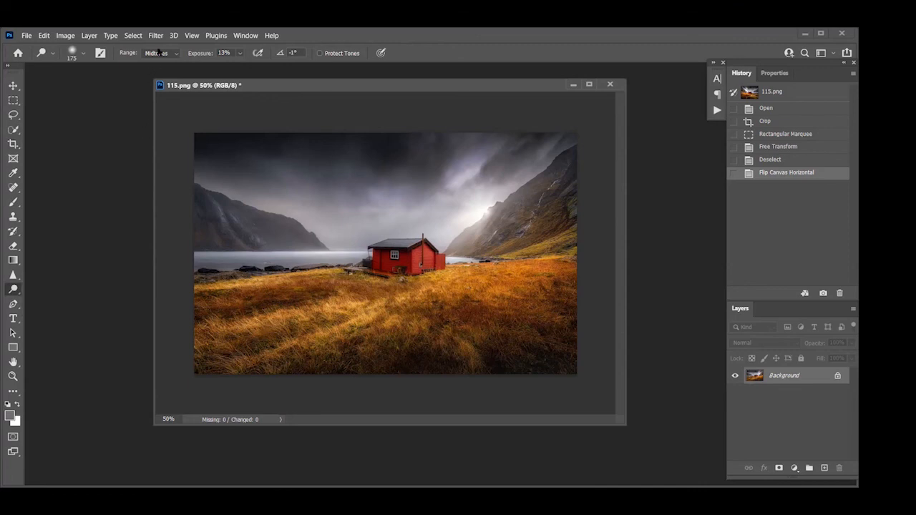
{"action": "mouse_move", "coordinate": [381, 360]}
{"action": "left_mouse_down"}
{"action": "mouse_move", "coordinate": [415, 347]}
{"action": "mouse_move", "coordinate": [423, 363]}
{"action": "mouse_move", "coordinate": [289, 372]}
{"action": "mouse_move", "coordinate": [469, 366]}
{"action": "left_mouse_up"}
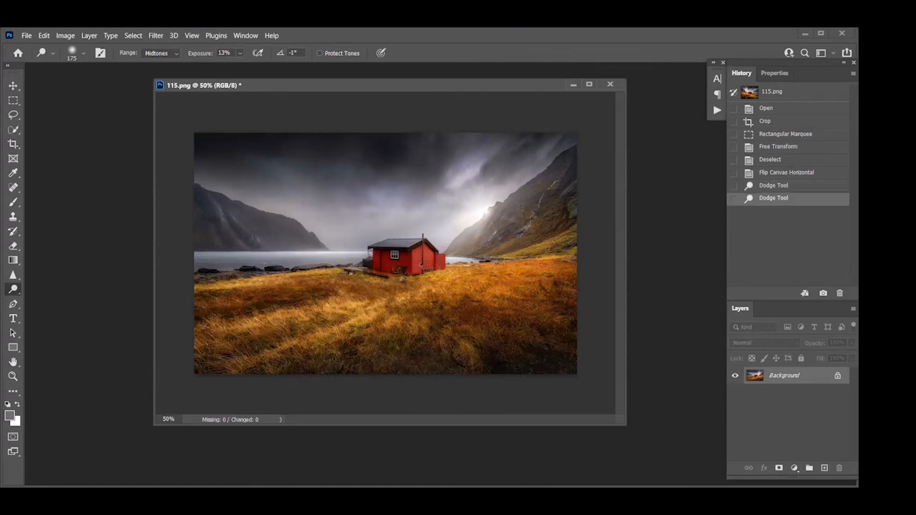
{"action": "left_click", "coordinate": [781, 174]}
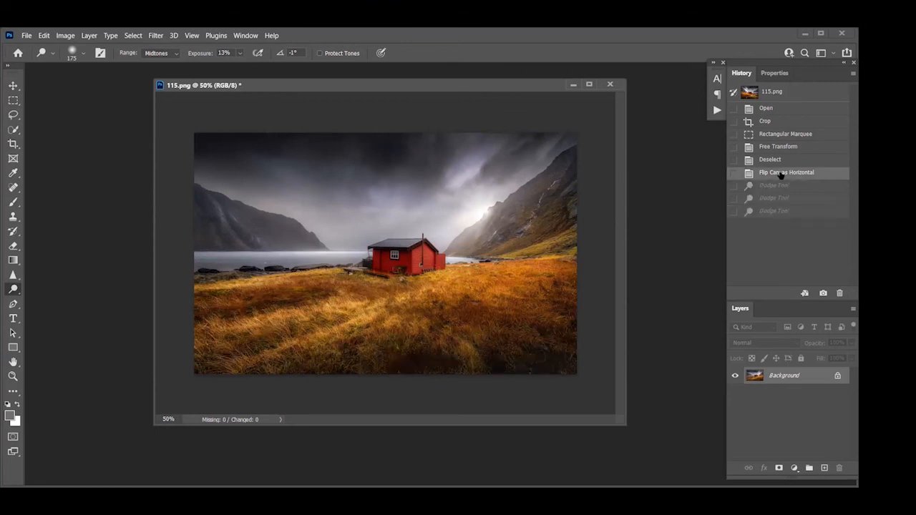
{"action": "left_click", "coordinate": [766, 211]}
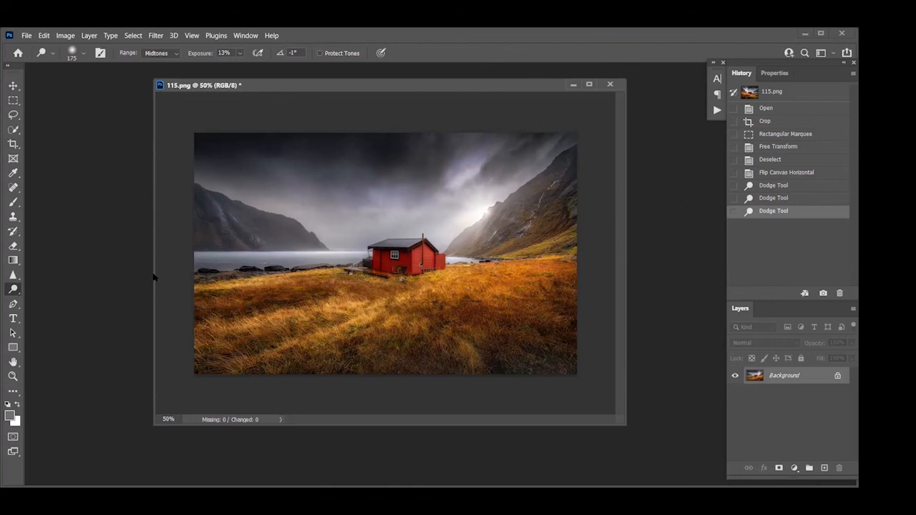
Select the full-width sky area above the cabin, squash it downward from its upper edge with Free Transform, and clear the selection
{"action": "left_click", "coordinate": [13, 100]}
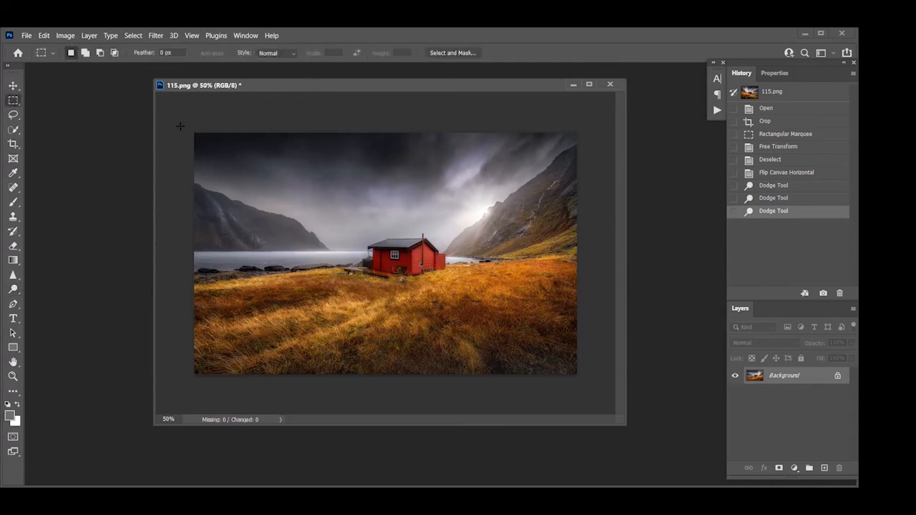
{"action": "left_click_drag", "start_coordinate": [179, 130], "coordinate": [640, 229]}
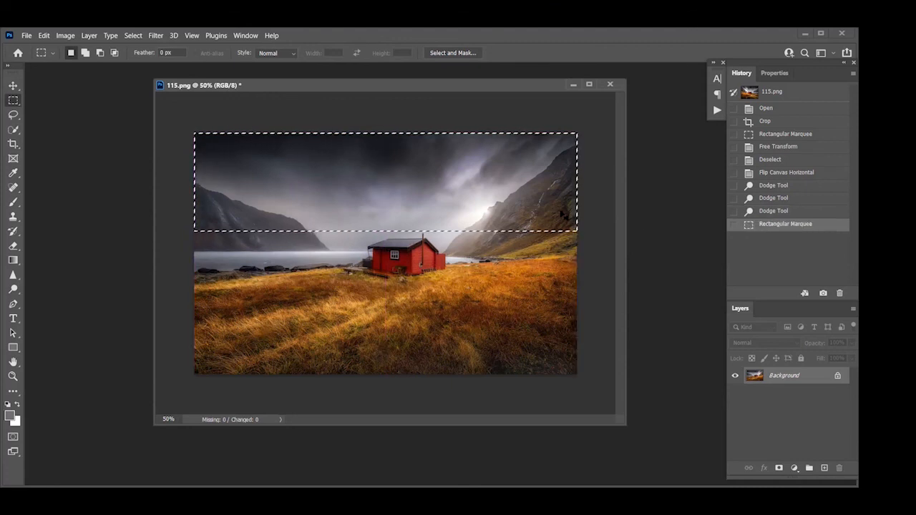
{"action": "key", "text": "ctrl+t"}
{"action": "left_click_drag", "start_coordinate": [385, 136], "coordinate": [385, 154]}
{"action": "key", "text": "Return"}
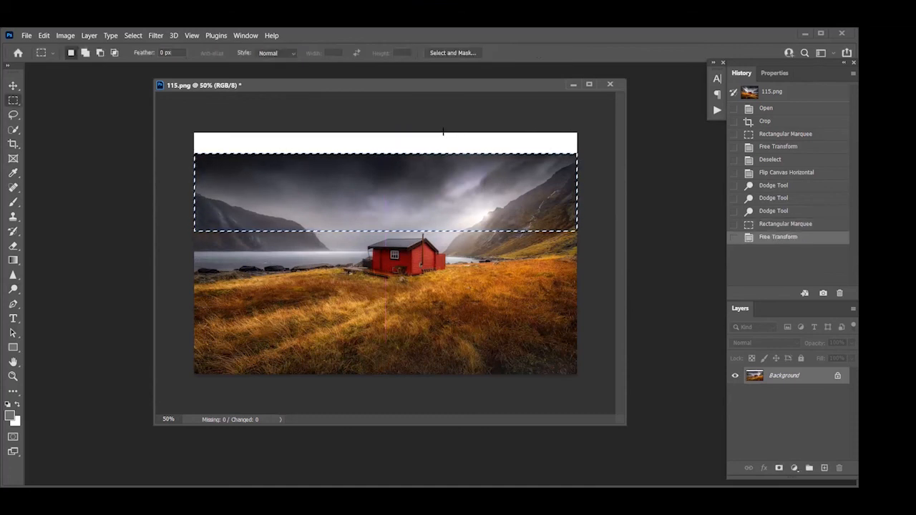
{"action": "key", "text": "ctrl+d"}
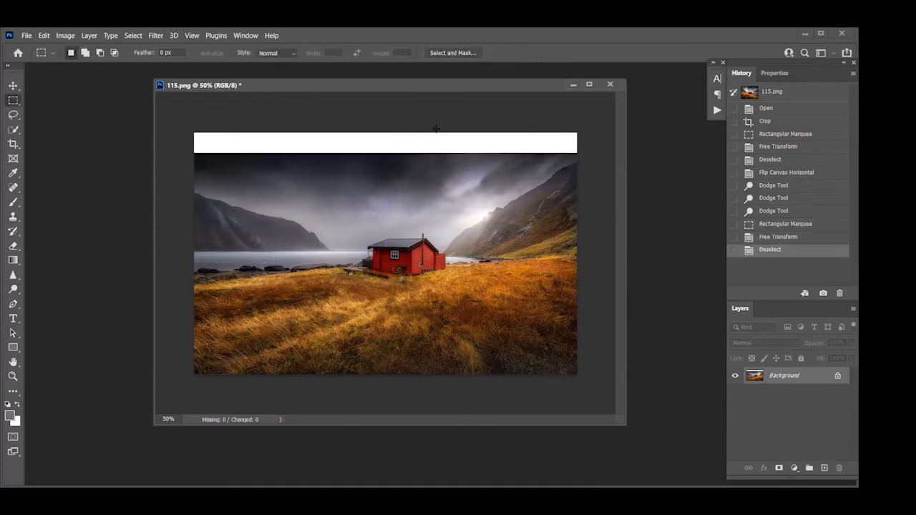
Crop the blank white strip off the upper edge of the cabin photo
{"action": "left_click", "coordinate": [13, 144]}
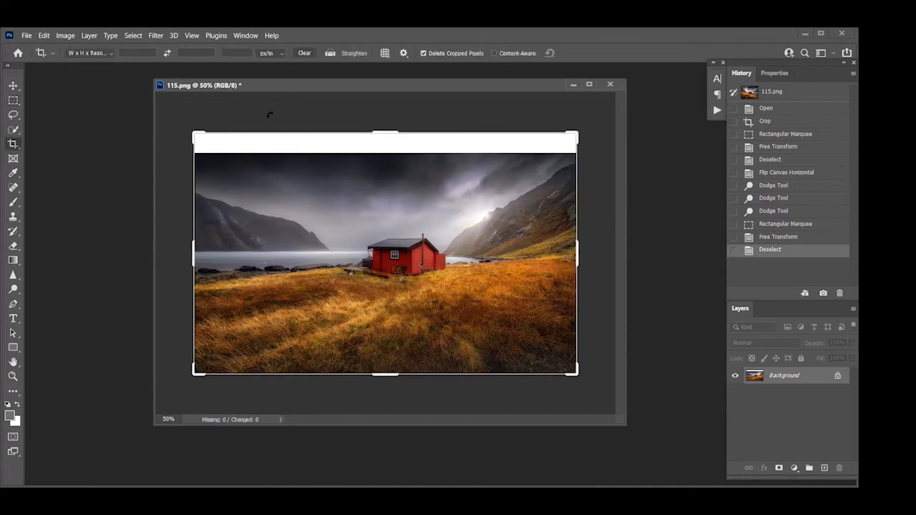
{"action": "left_click_drag", "start_coordinate": [383, 134], "coordinate": [386, 149]}
{"action": "key", "text": "Return"}
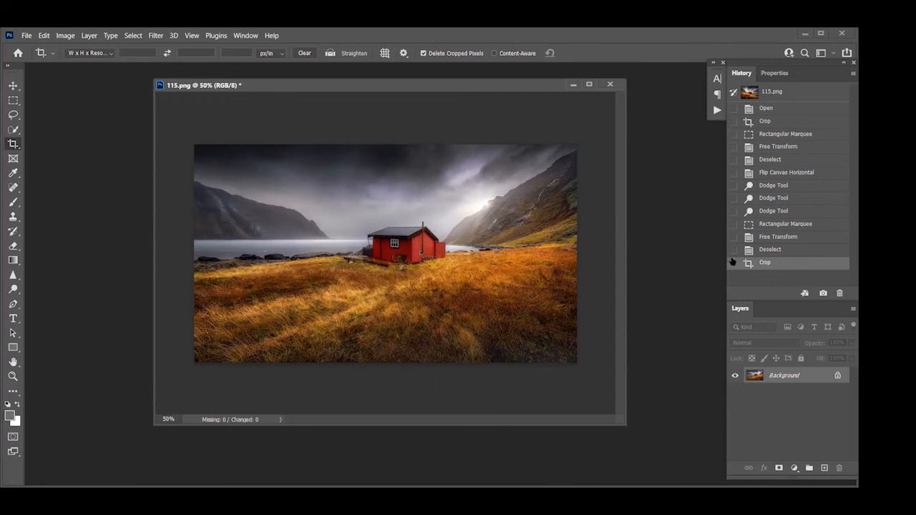
Compare the cabin photo before and after the sky compression and crop using its history states, ending on the cropped version
{"action": "left_click", "coordinate": [773, 211]}
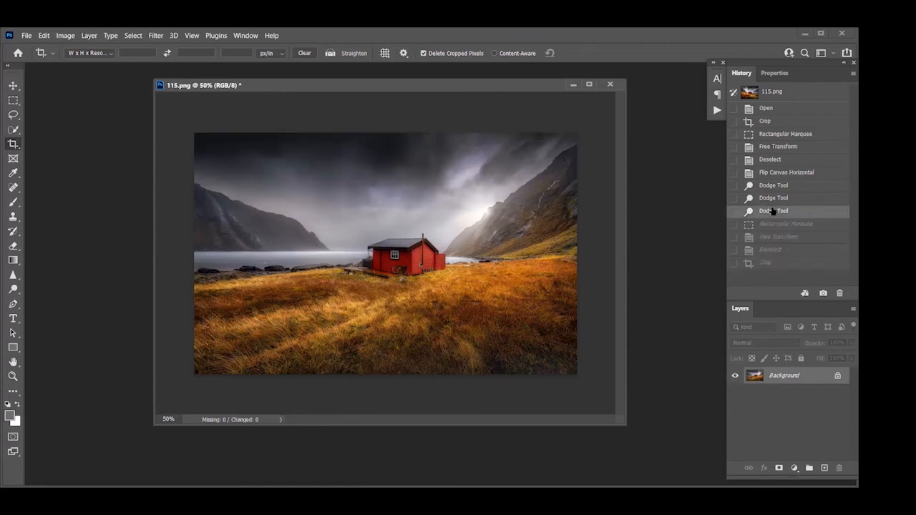
{"action": "left_click", "coordinate": [765, 264]}
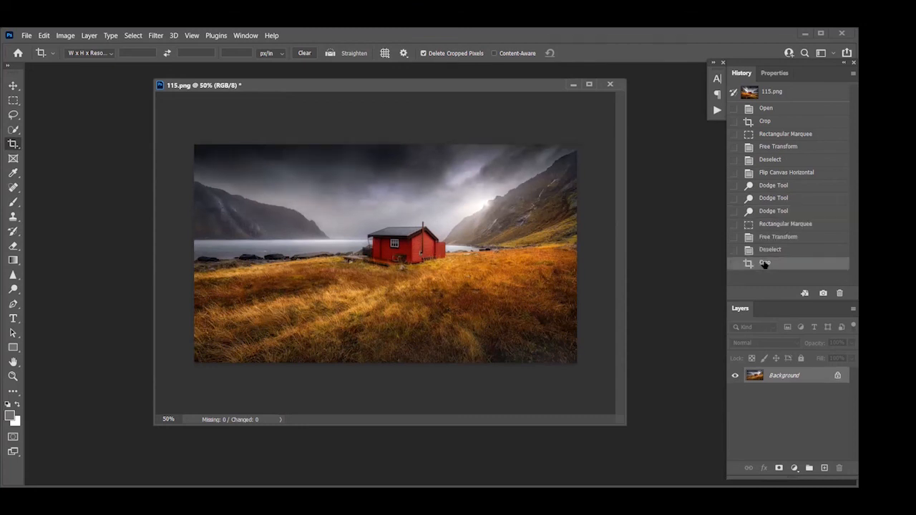
{"action": "left_click", "coordinate": [772, 212]}
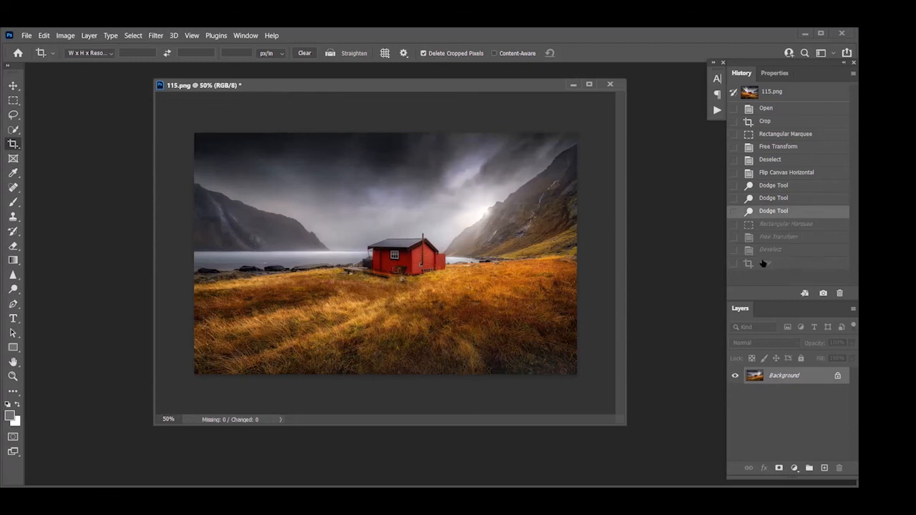
{"action": "left_click", "coordinate": [765, 264]}
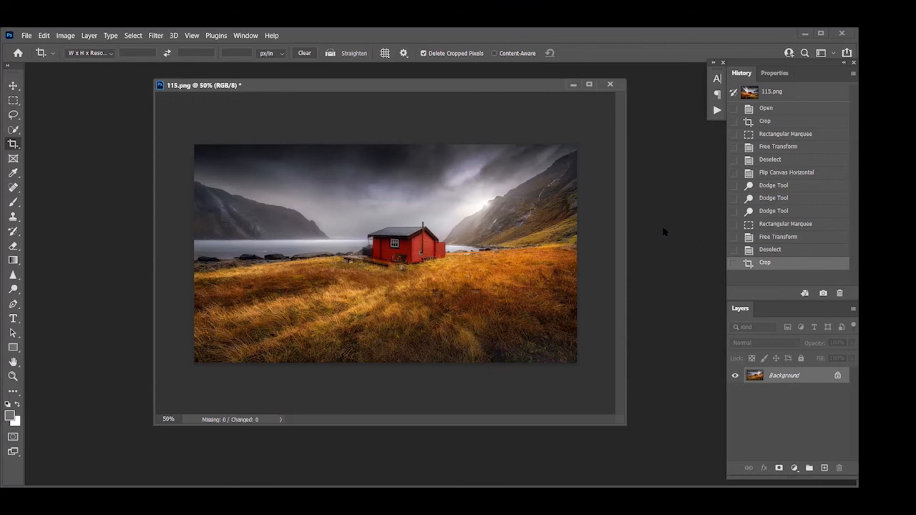
Select the whole canvas and warp it with the default grid, pulling the upper-left corner upward to heighten the left mountain
{"action": "left_click", "coordinate": [132, 36]}
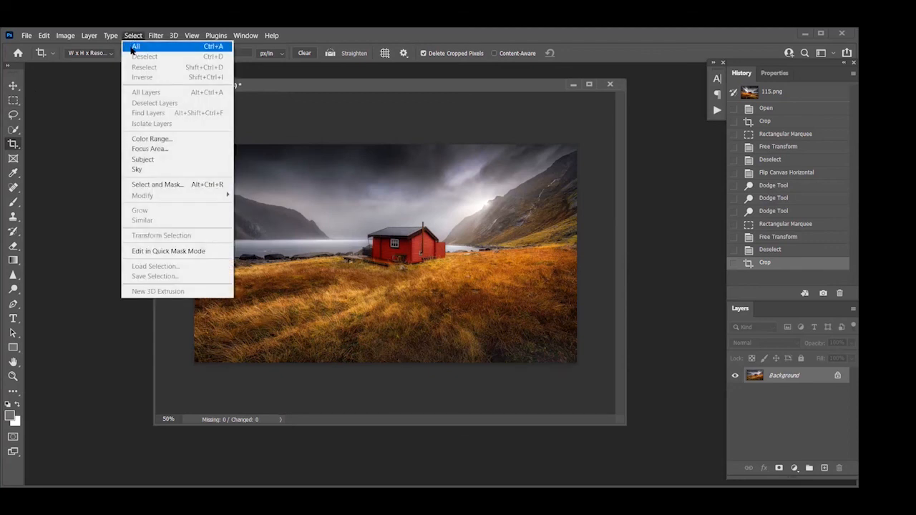
{"action": "left_click", "coordinate": [133, 46]}
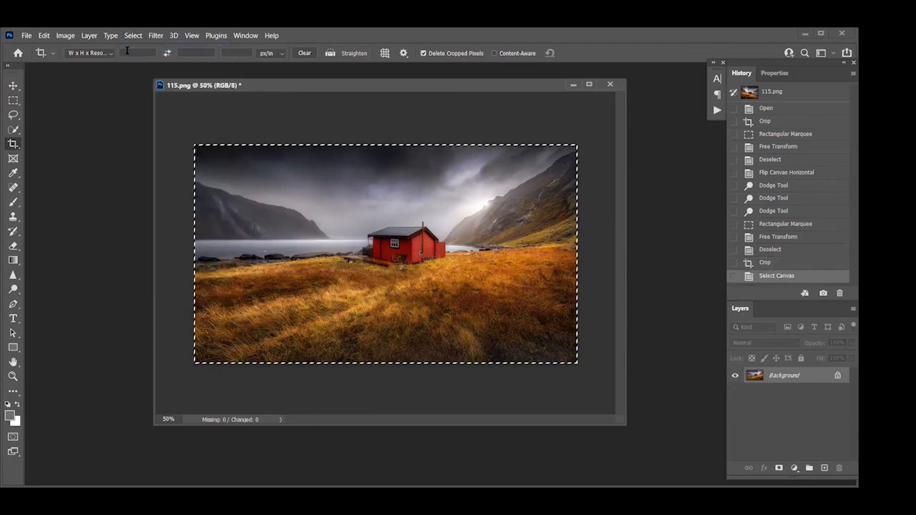
{"action": "left_click", "coordinate": [43, 35]}
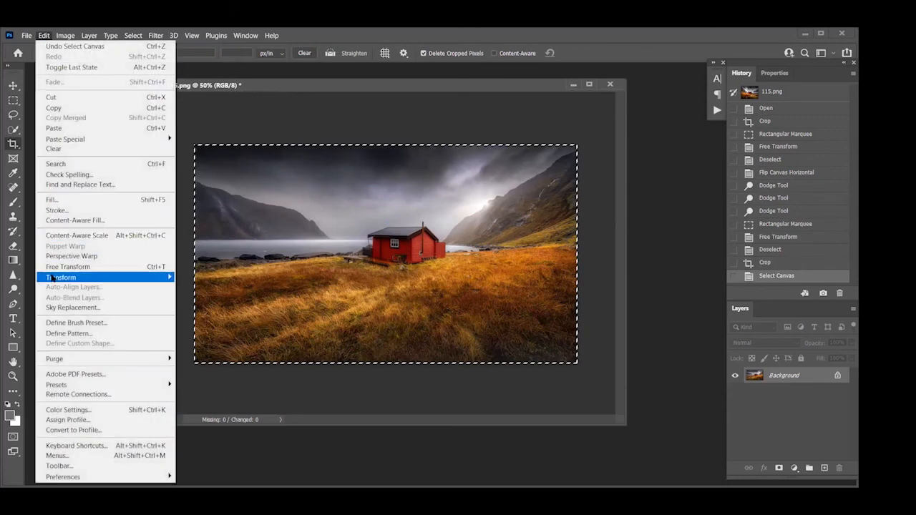
{"action": "mouse_move", "coordinate": [50, 280]}
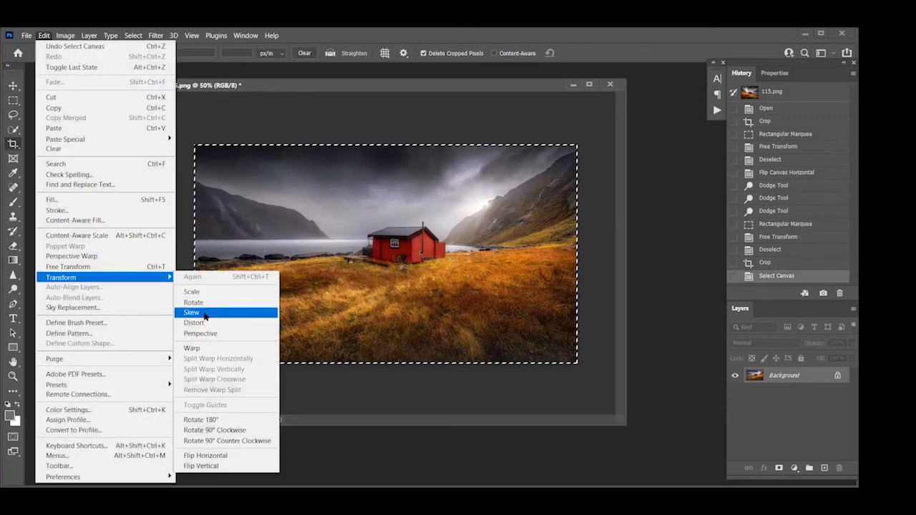
{"action": "left_click", "coordinate": [210, 350]}
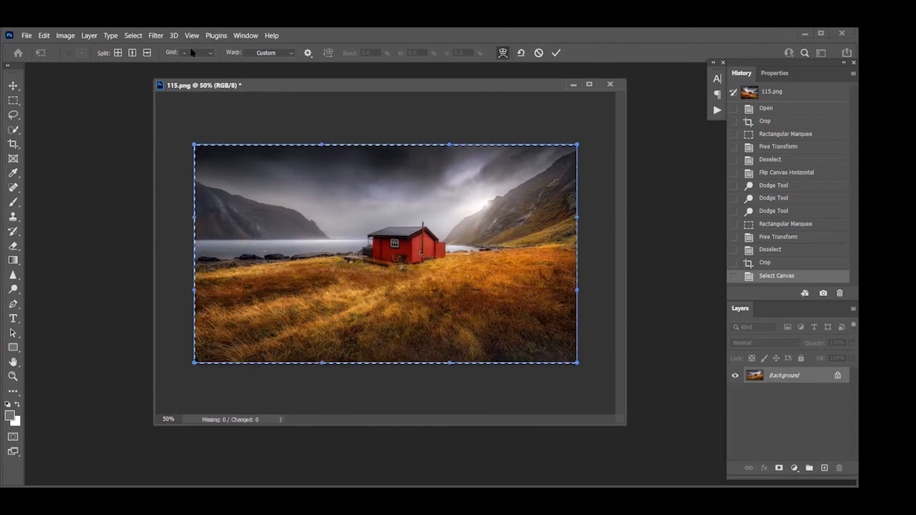
{"action": "left_click", "coordinate": [209, 53]}
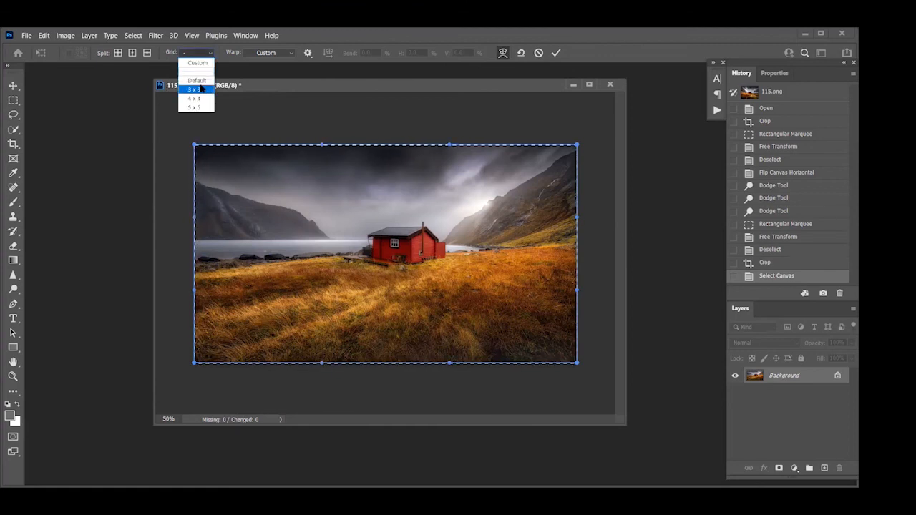
{"action": "left_click", "coordinate": [201, 91]}
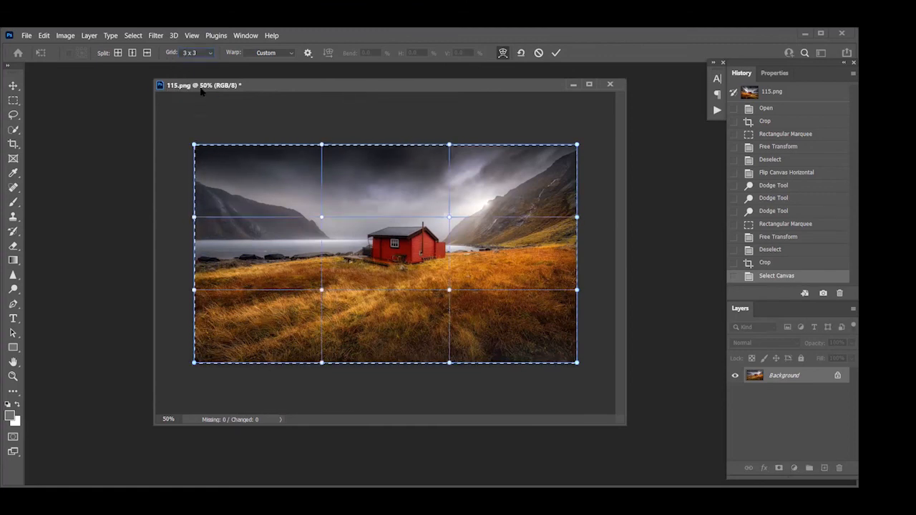
{"action": "left_click", "coordinate": [201, 53]}
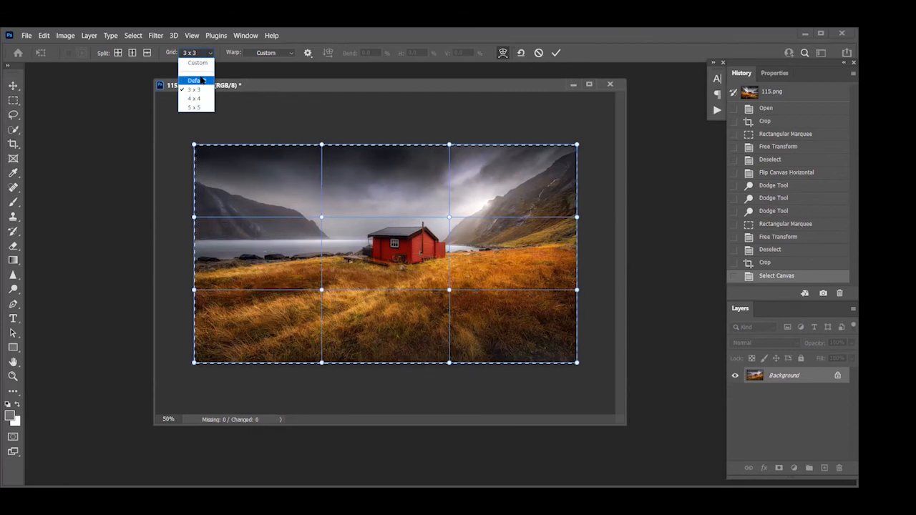
{"action": "left_click", "coordinate": [199, 80]}
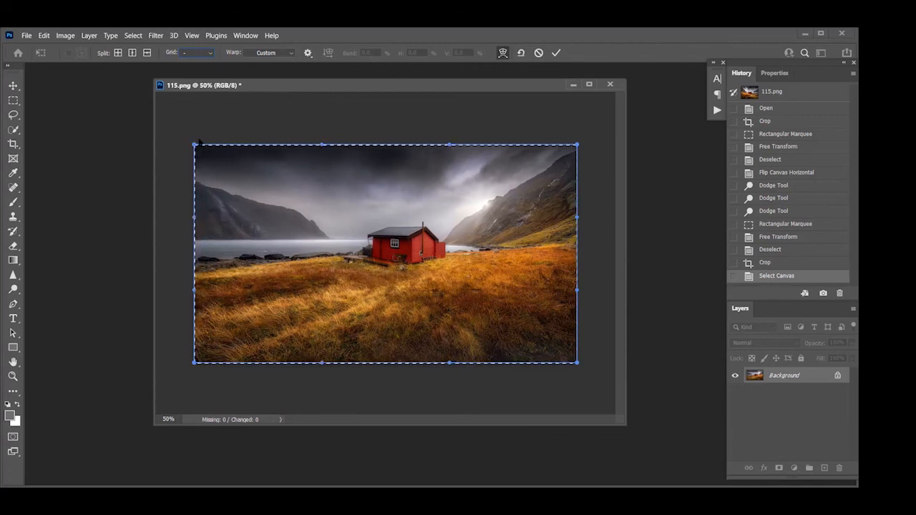
{"action": "left_click_drag", "start_coordinate": [194, 145], "coordinate": [194, 118]}
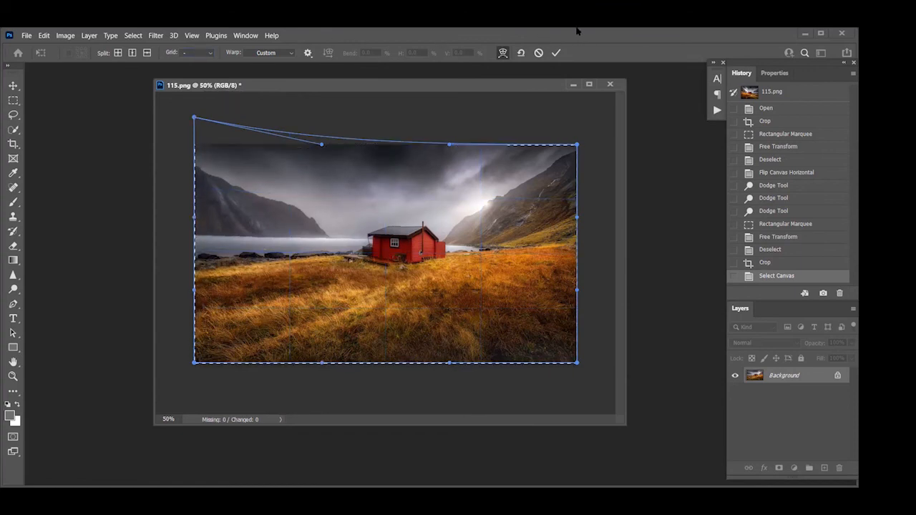
{"action": "left_click", "coordinate": [557, 53]}
Clear the selection on the warped cabin photo and leave the crop frame without cropping
{"action": "key", "text": "c"}
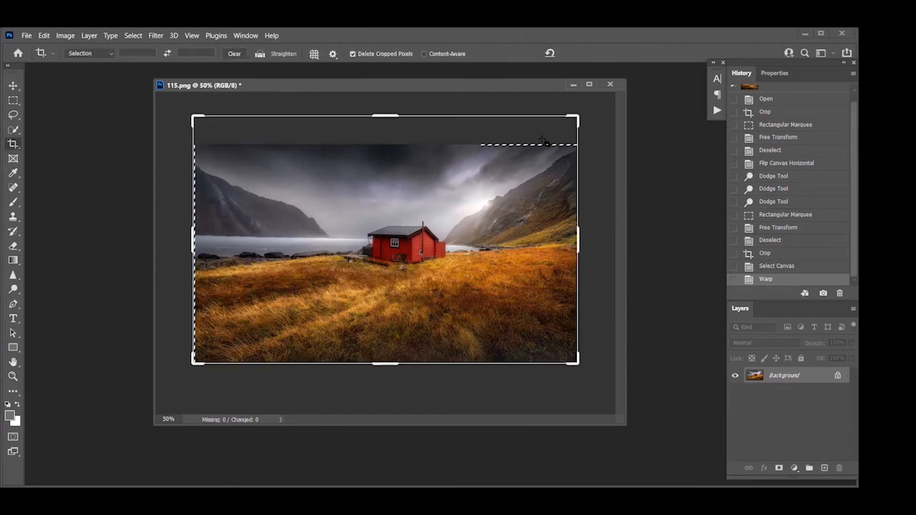
{"action": "left_click", "coordinate": [542, 140]}
{"action": "key", "text": "Escape"}
{"action": "key", "text": "ctrl+d"}
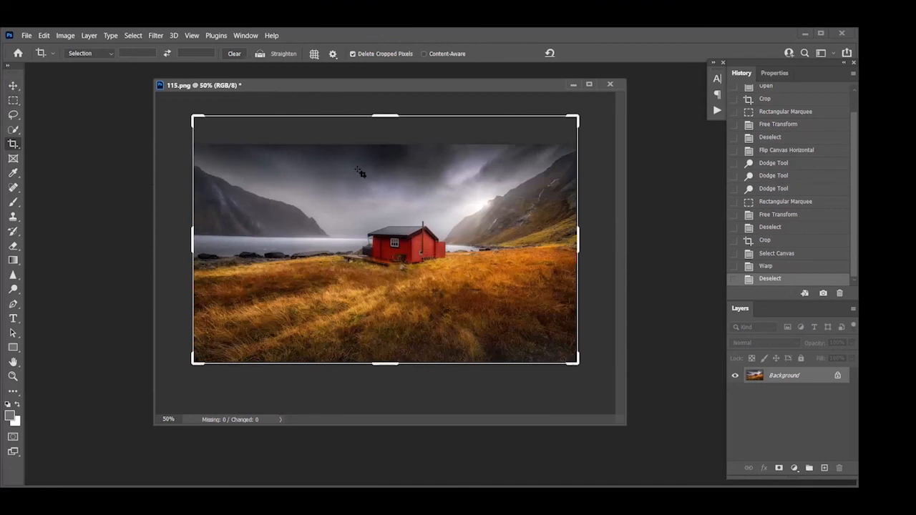
{"action": "left_click", "coordinate": [787, 269]}
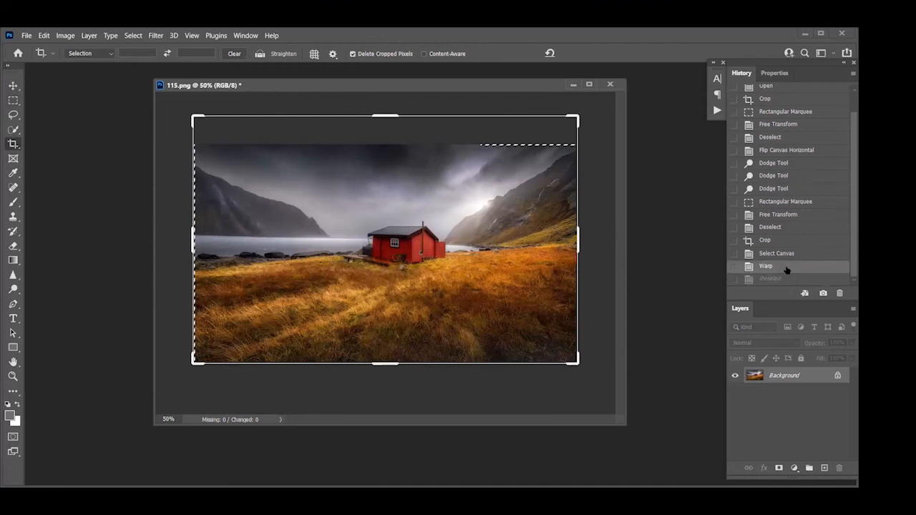
{"action": "key", "text": "ctrl+d"}
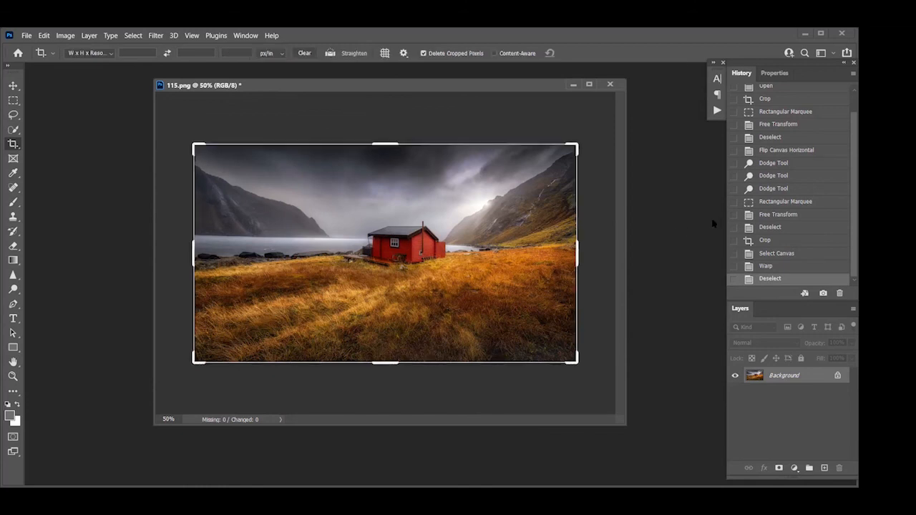
{"action": "key", "text": "Escape"}
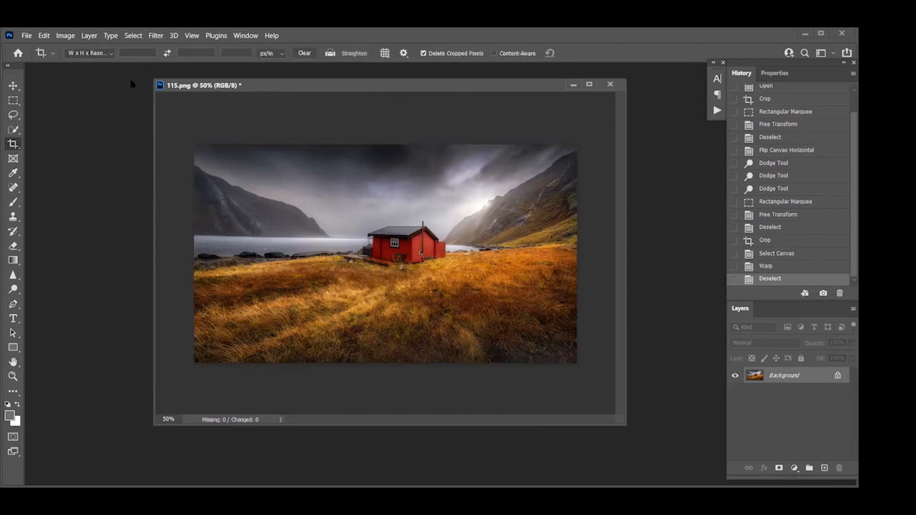
Select the whole canvas again and apply a second Warp, pulling the upper-left corner slightly further up
{"action": "left_click", "coordinate": [140, 36]}
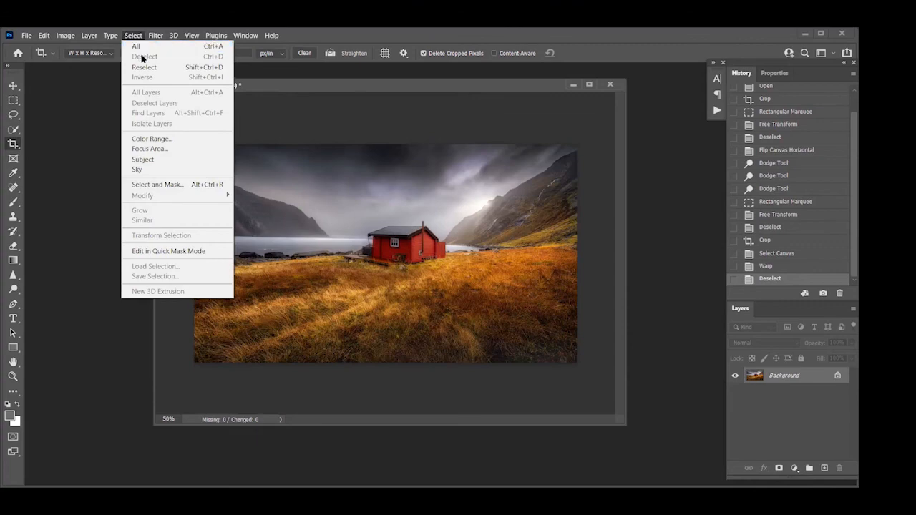
{"action": "left_click", "coordinate": [144, 47]}
{"action": "left_click", "coordinate": [43, 35]}
{"action": "mouse_move", "coordinate": [68, 277]}
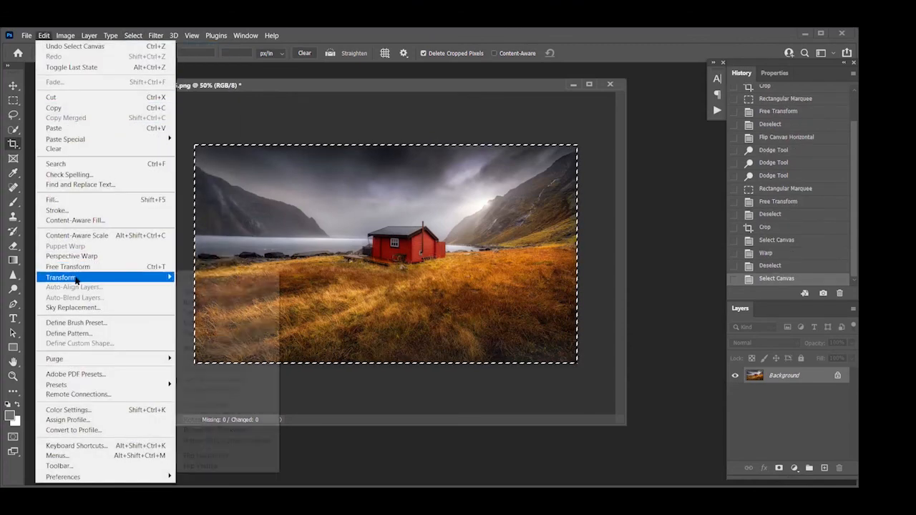
{"action": "left_click", "coordinate": [198, 348]}
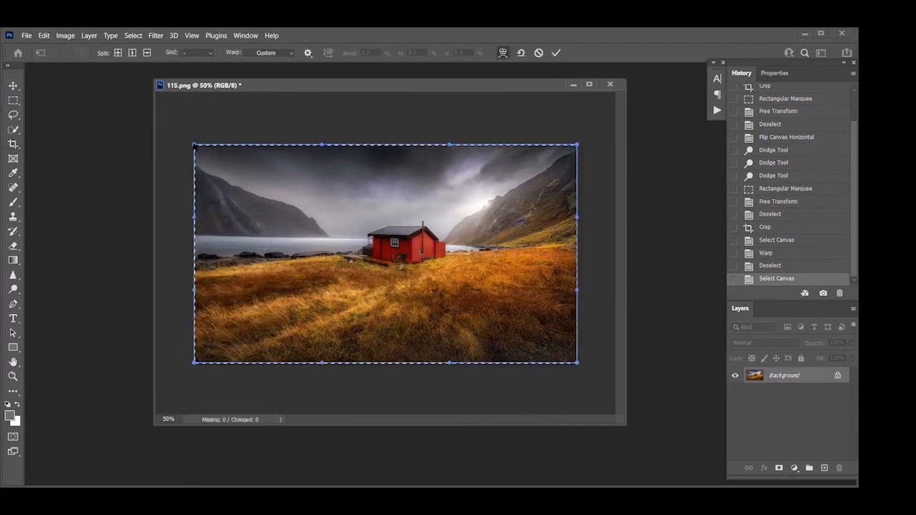
{"action": "left_click_drag", "start_coordinate": [195, 139], "coordinate": [194, 133]}
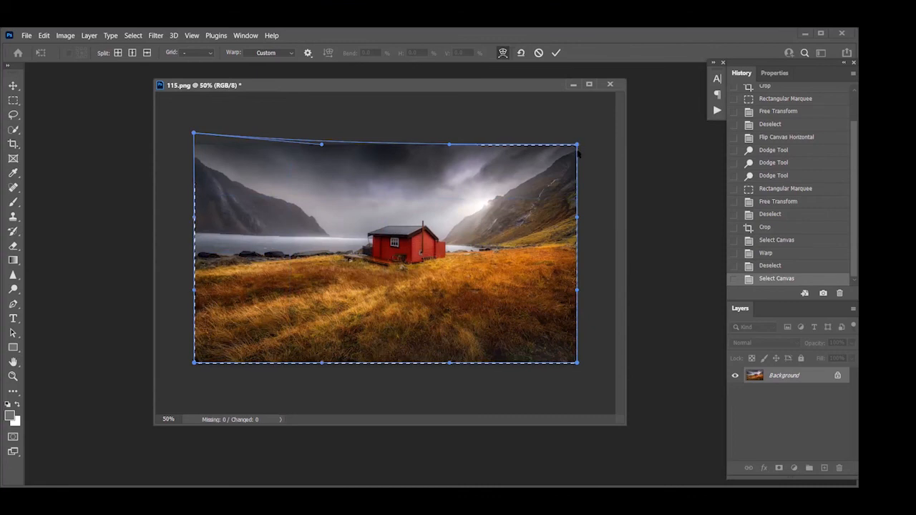
{"action": "left_click", "coordinate": [556, 54]}
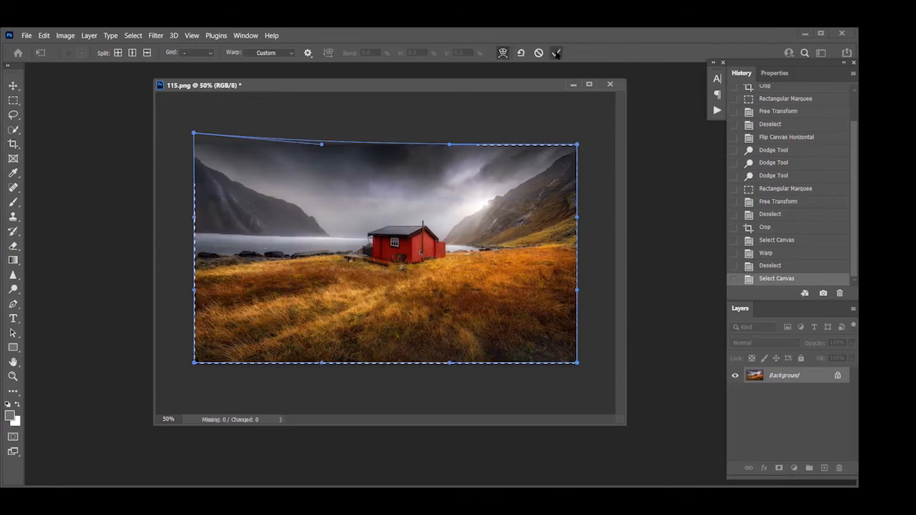
Dismiss the crop frame without cropping and deselect the canvas after the second warp
{"action": "key", "text": "c"}
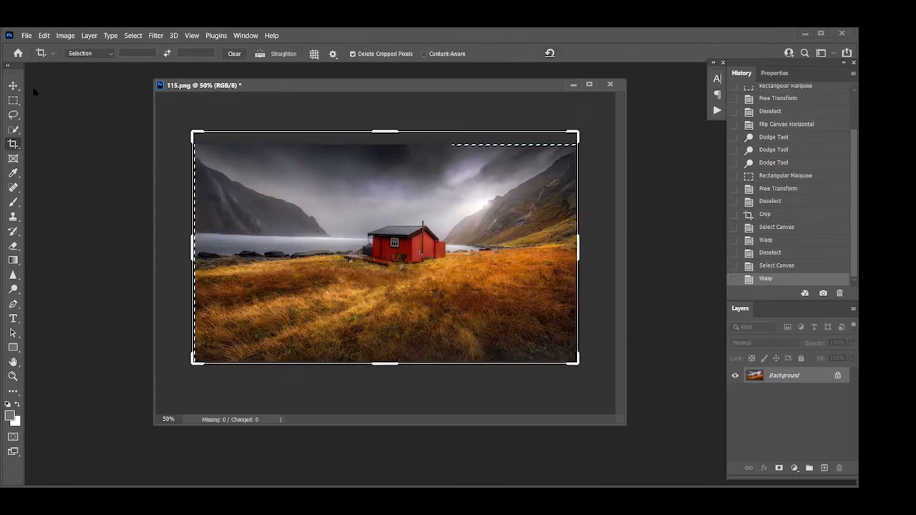
{"action": "key", "text": "Escape"}
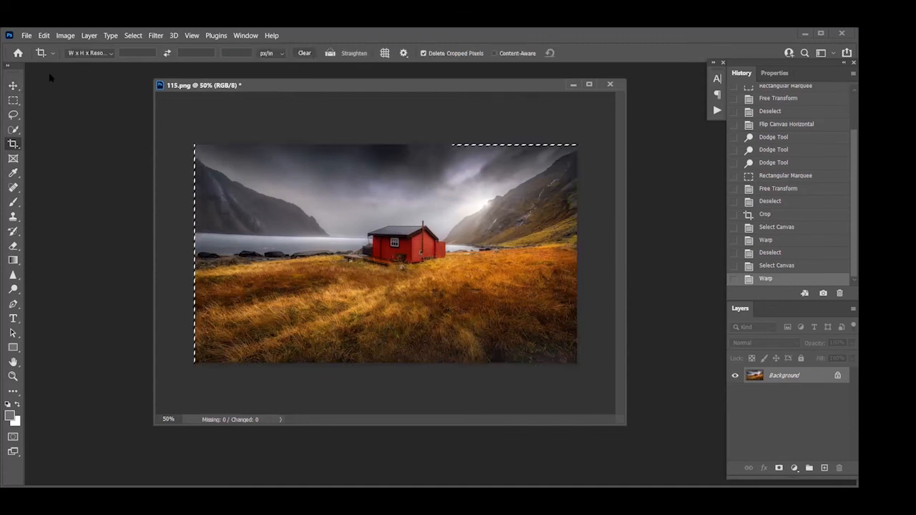
{"action": "key", "text": "ctrl+d"}
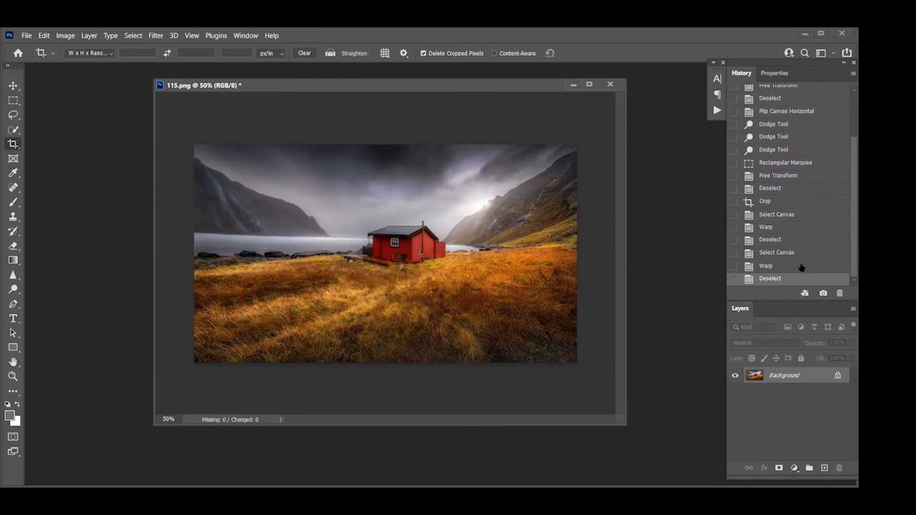
Compare the cabin photo before and after the two warps using its Crop and final Deselect history states, ending on the warped version
{"action": "left_click", "coordinate": [771, 188]}
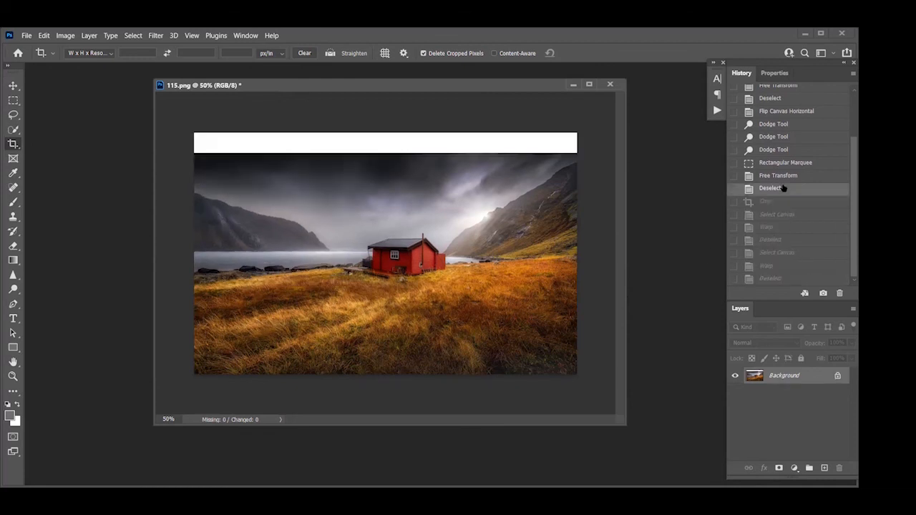
{"action": "left_click", "coordinate": [789, 203]}
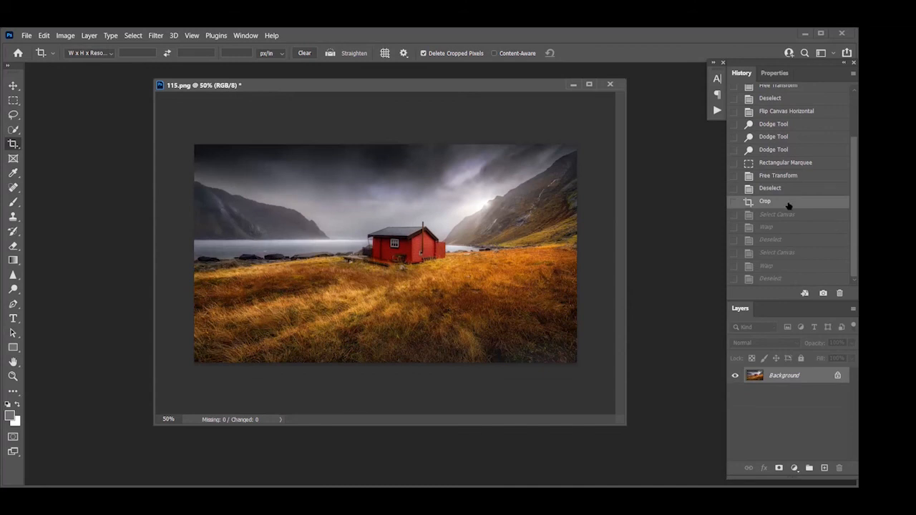
{"action": "left_click", "coordinate": [779, 282]}
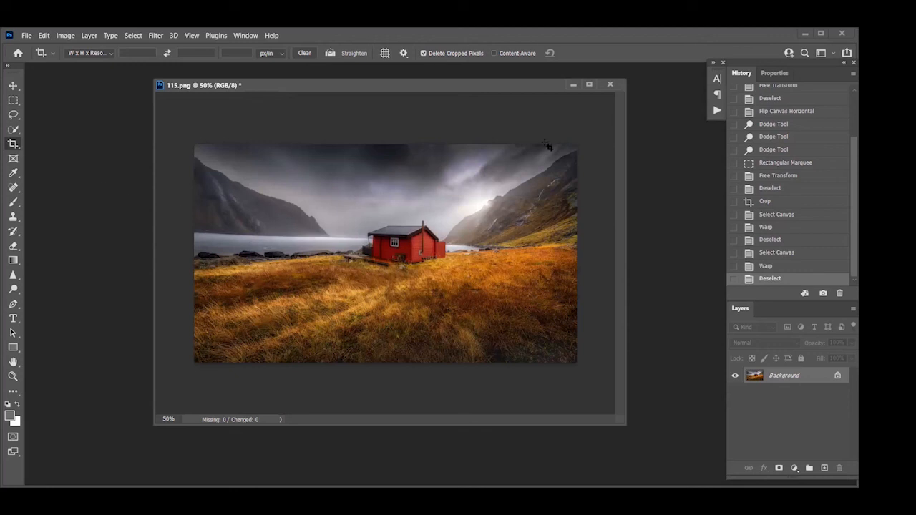
Compare the originally opened cabin photo with the fully edited version in the history, ending on the final Deselect state
{"action": "scroll", "coordinate": [845, 109], "scroll_direction": "up", "scroll_amount": 3}
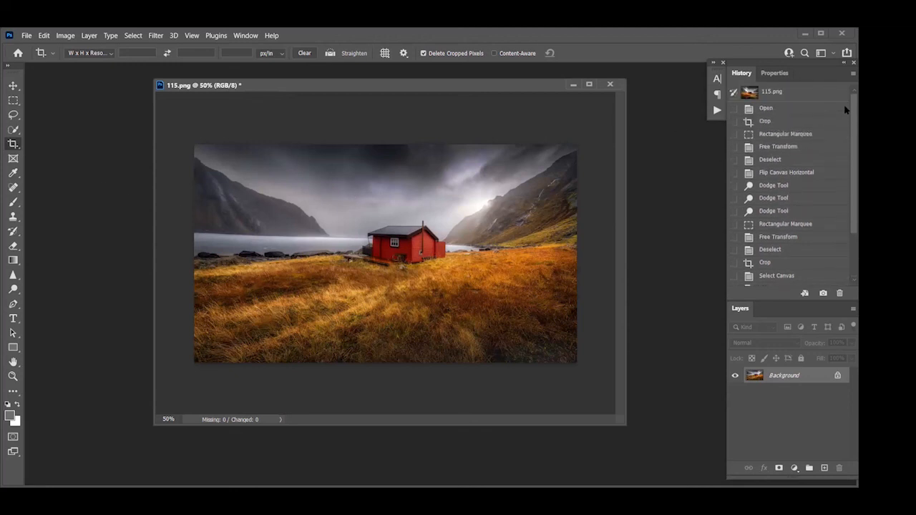
{"action": "left_click", "coordinate": [764, 110]}
{"action": "scroll", "coordinate": [786, 178], "scroll_direction": "down", "scroll_amount": 2}
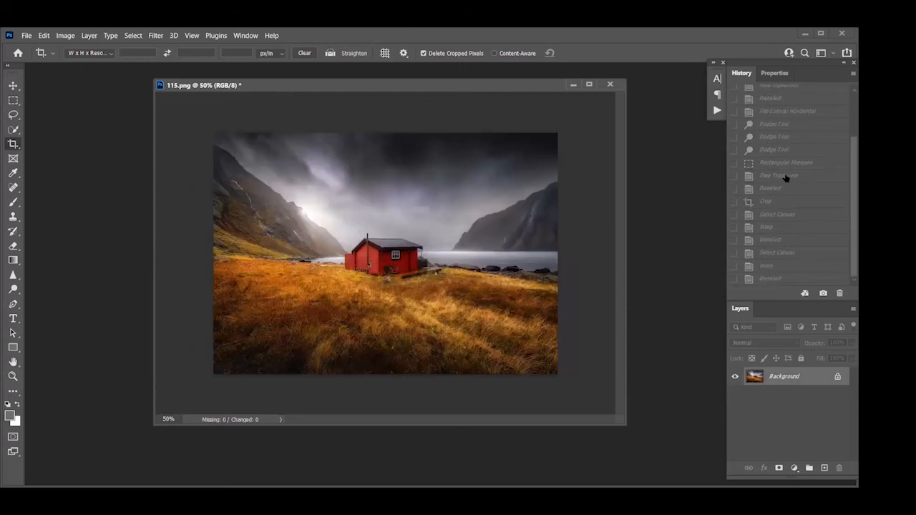
{"action": "left_click", "coordinate": [765, 280]}
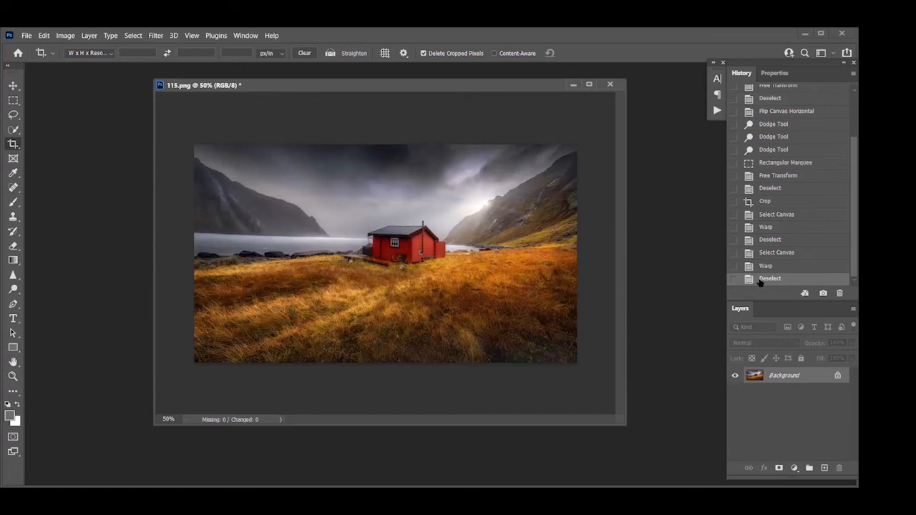
Close the cabin photo document 115.png
{"action": "left_click", "coordinate": [610, 85]}
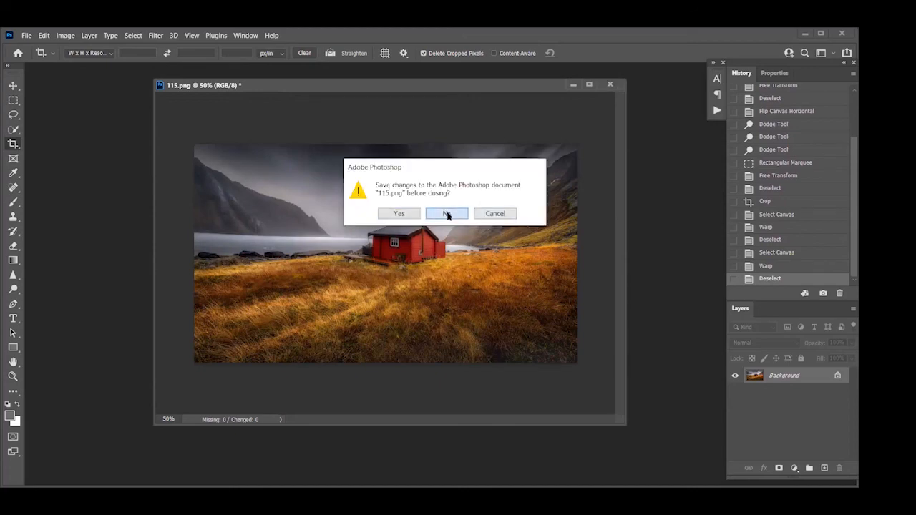